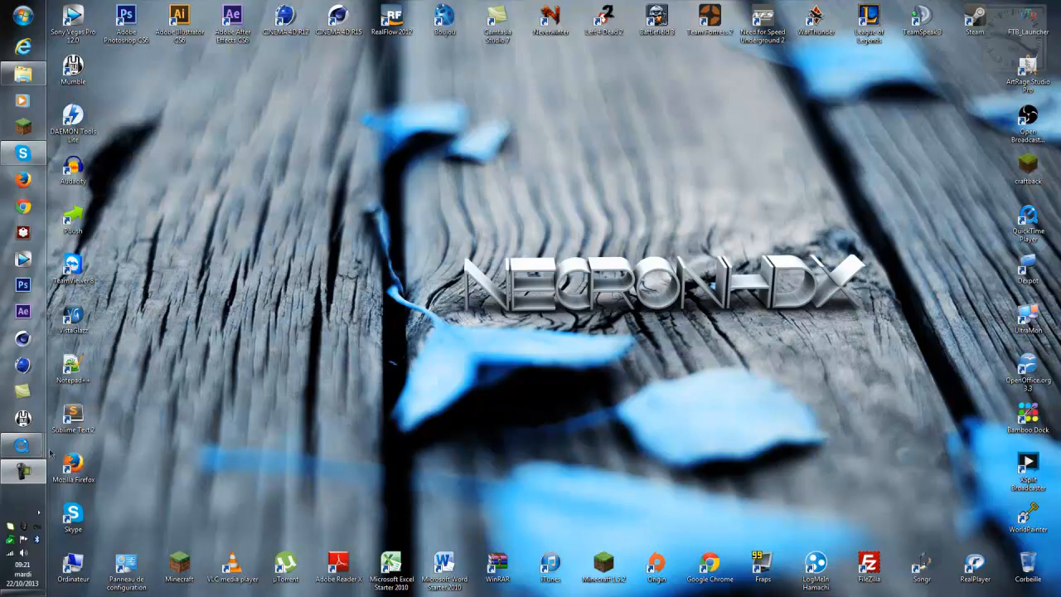
Bring up the EXEMPLE and EXEMPLE 2 videos and play EXEMPLE 2
{"action": "mouse_move", "coordinate": [22, 445]}
{"action": "left_click", "coordinate": [93, 448]}
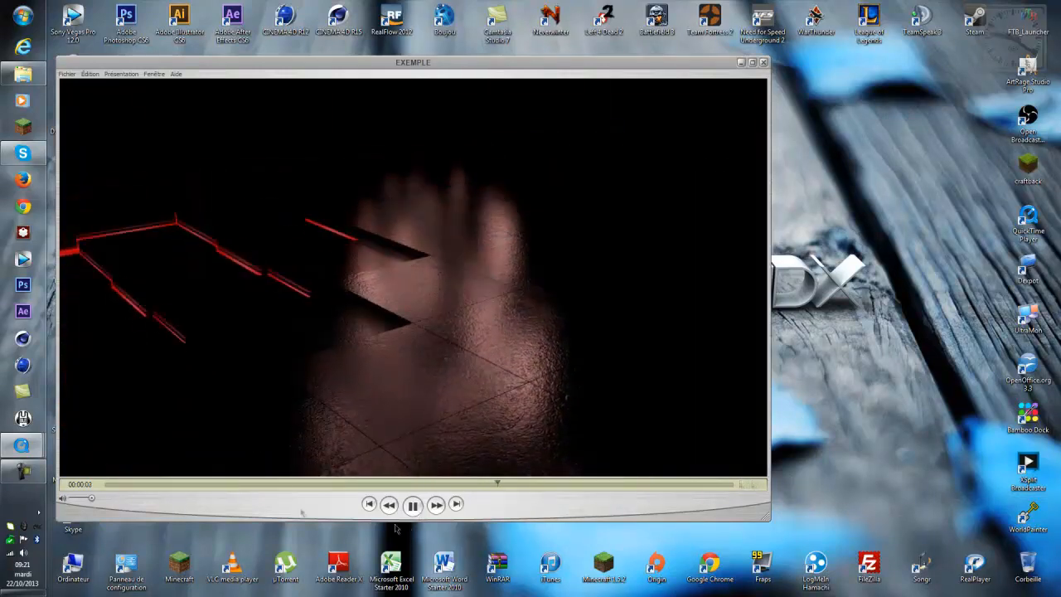
{"action": "mouse_move", "coordinate": [2, 447]}
{"action": "left_click", "coordinate": [116, 356]}
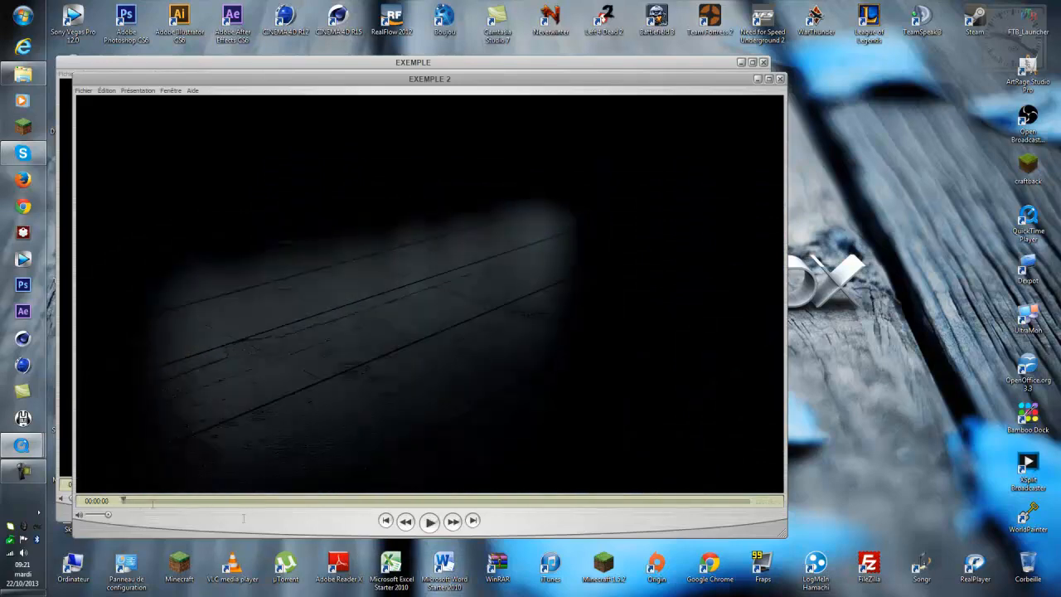
{"action": "left_click", "coordinate": [429, 520]}
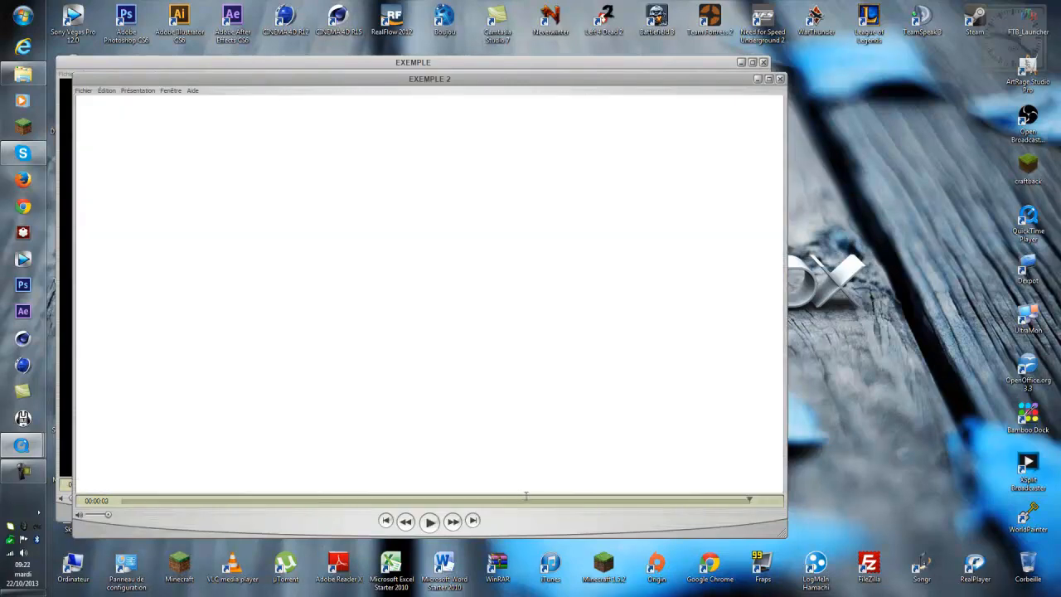
Scrub back through EXEMPLE 2, play it to its end and close its player window
{"action": "left_click_drag", "start_coordinate": [526, 500], "coordinate": [692, 508]}
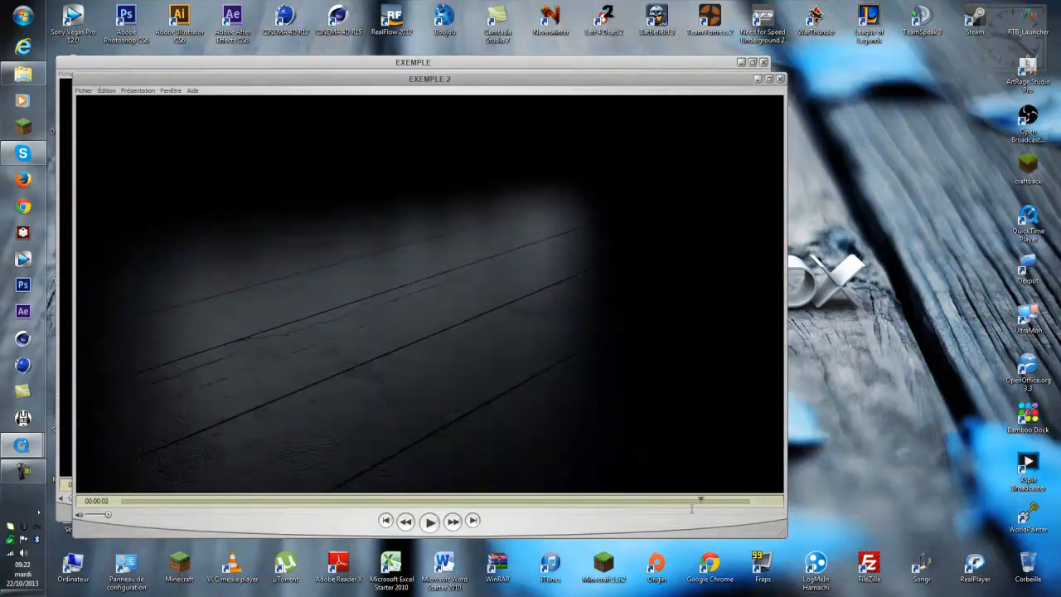
{"action": "left_click_drag", "start_coordinate": [564, 501], "coordinate": [538, 501]}
{"action": "left_click", "coordinate": [430, 520]}
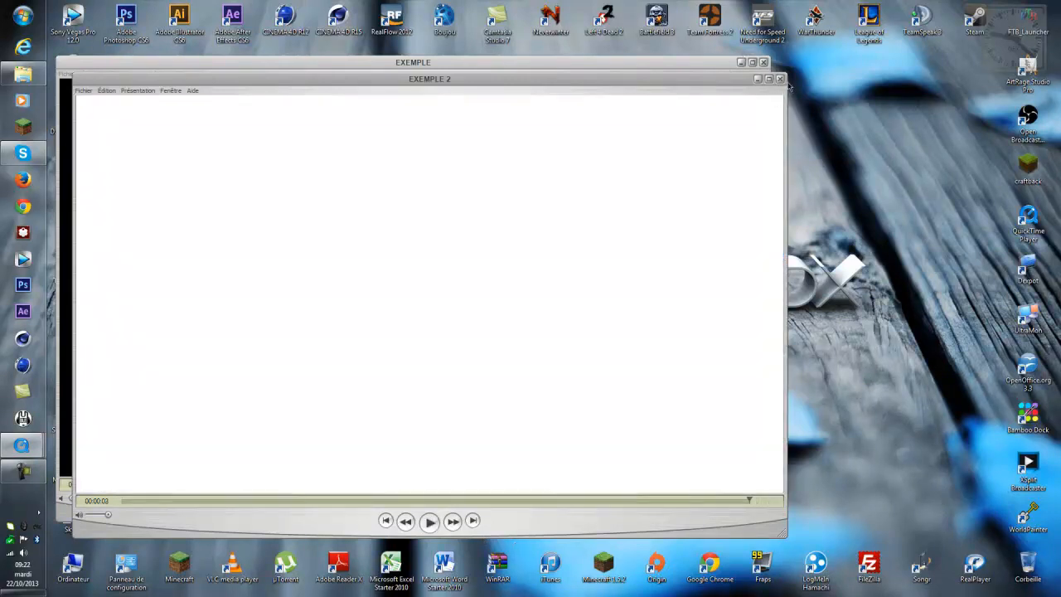
{"action": "left_click", "coordinate": [779, 79]}
Replay the EXEMPLE video and close its player window
{"action": "left_click", "coordinate": [412, 504]}
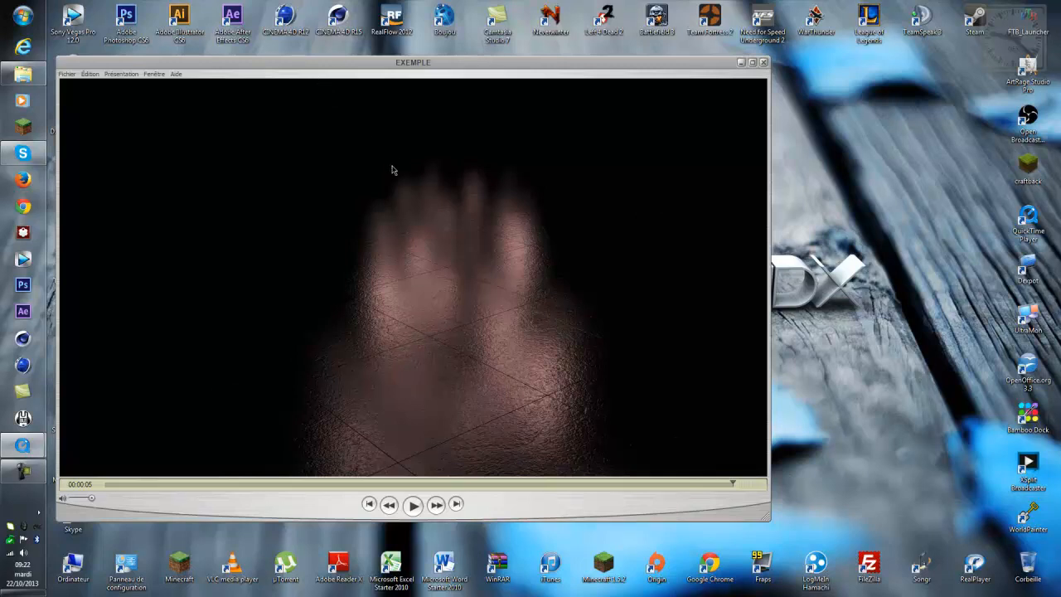
{"action": "left_click", "coordinate": [413, 505]}
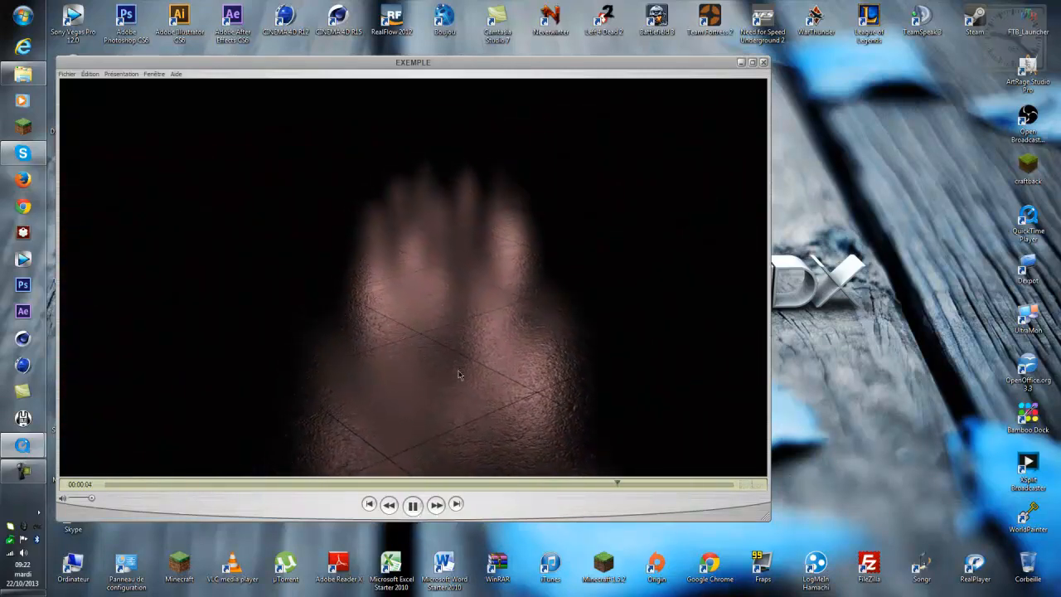
{"action": "left_click", "coordinate": [763, 62]}
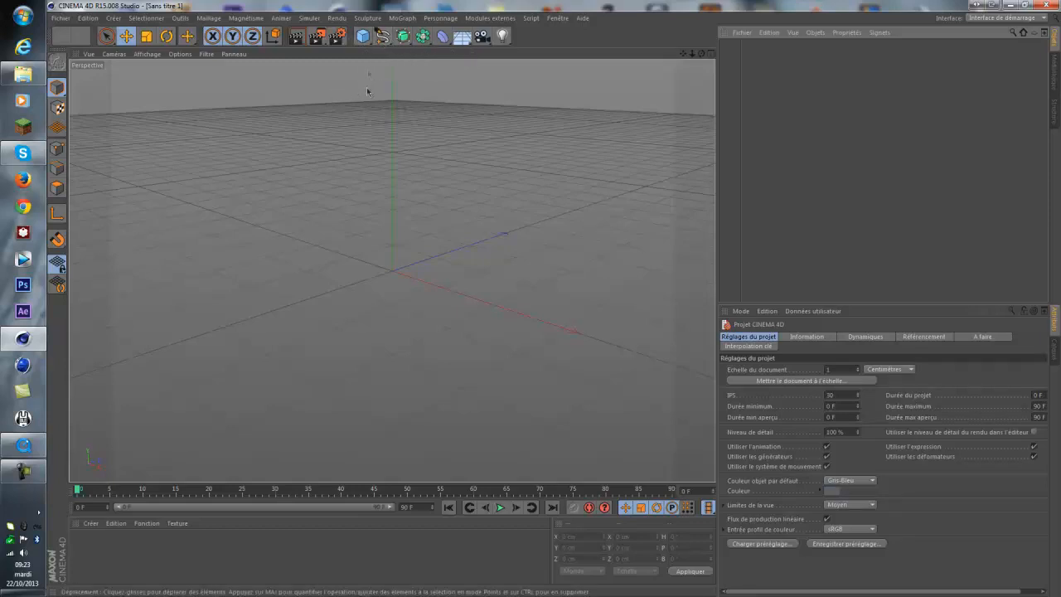
Add a cube primitive and set its X, Y and Z sizes to 85 cm
{"action": "left_click", "coordinate": [363, 42]}
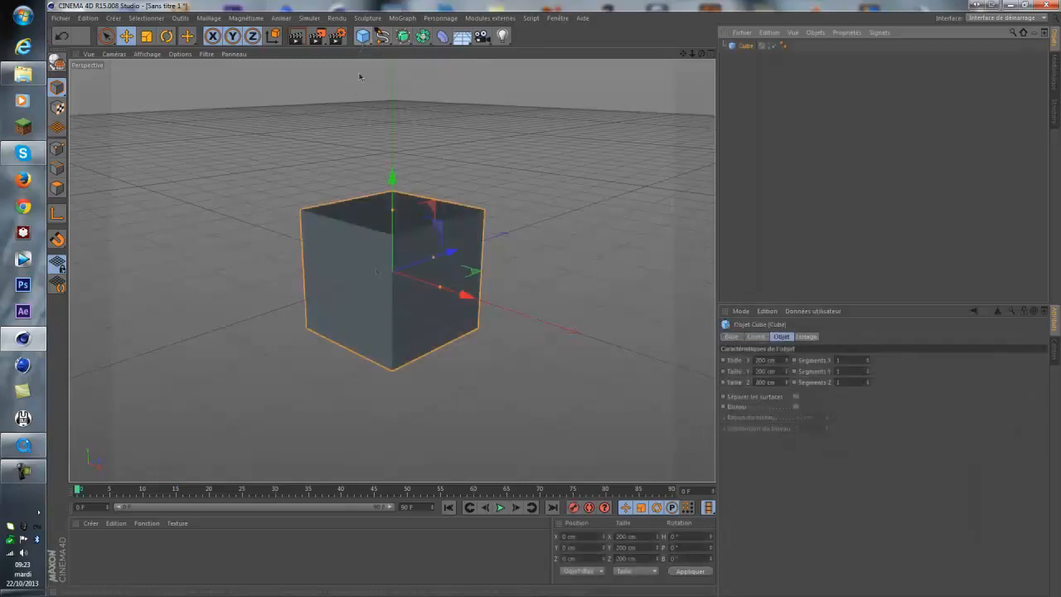
{"action": "left_click", "coordinate": [771, 360]}
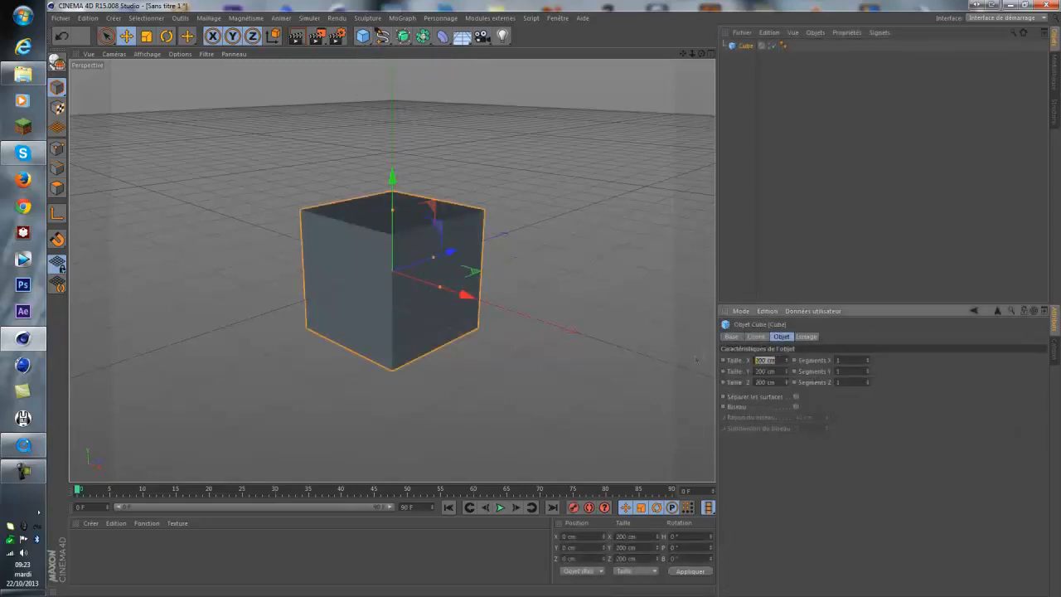
{"action": "left_click", "coordinate": [782, 335]}
{"action": "left_click", "coordinate": [779, 359]}
{"action": "type", "text": "35"}
{"action": "key", "text": "Return"}
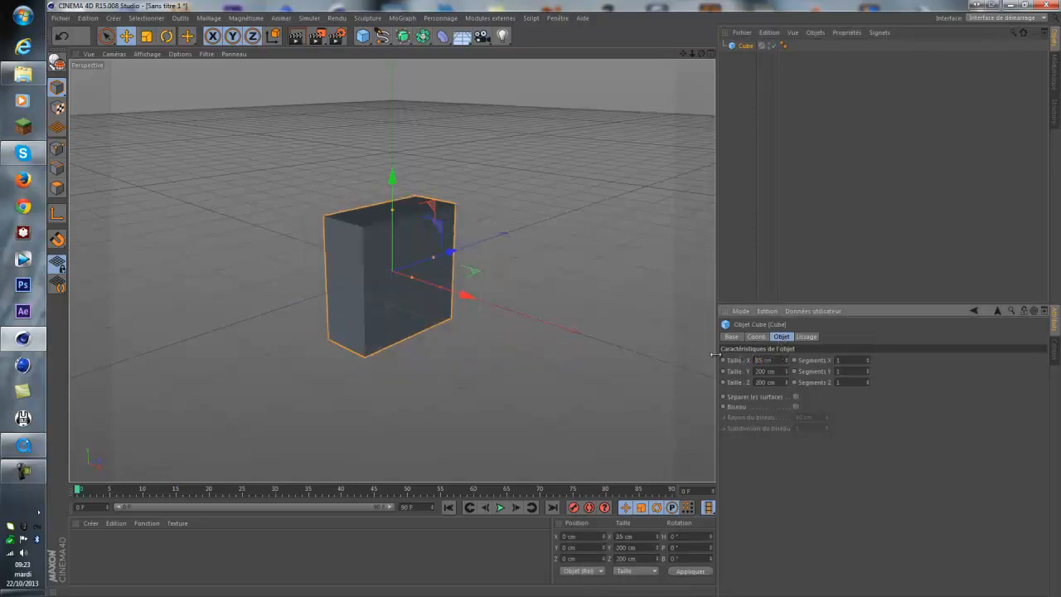
{"action": "left_click", "coordinate": [770, 371]}
{"action": "type", "text": "85"}
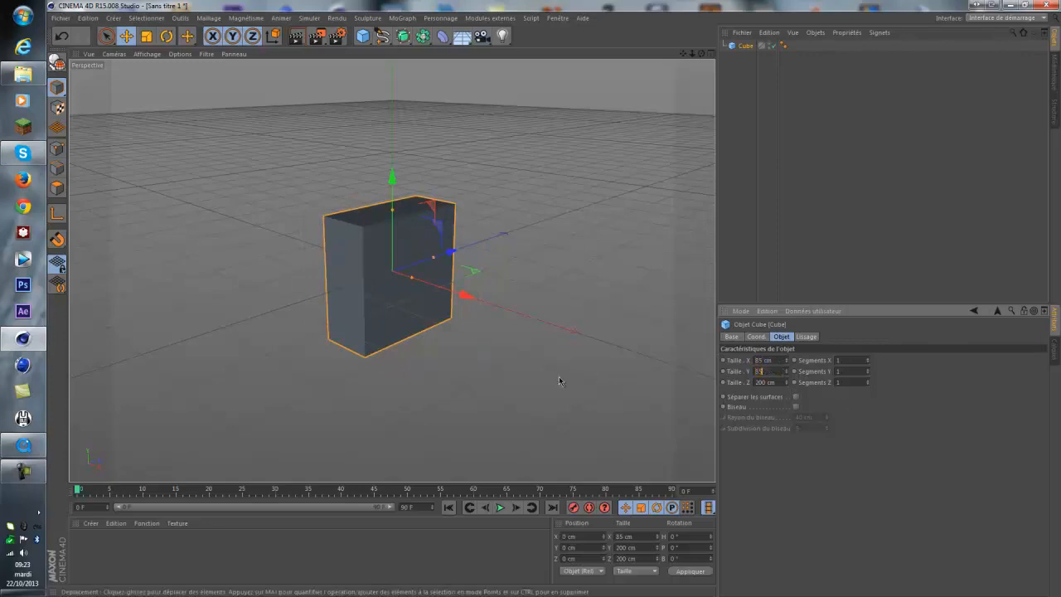
{"action": "key", "text": "Tab"}
{"action": "type", "text": "80"}
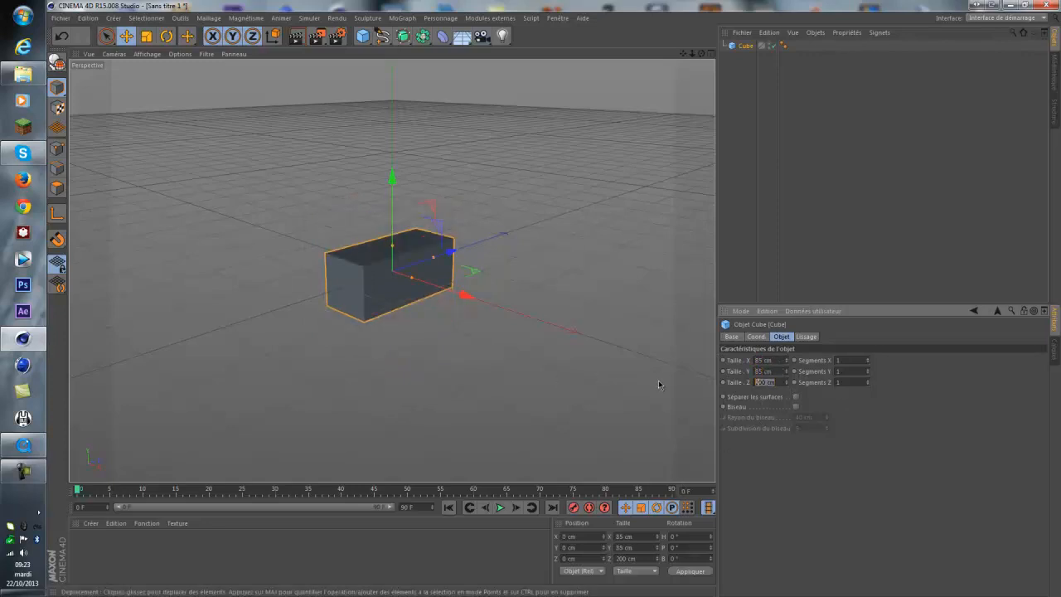
Enable the cube's fillet with a radius of 1.7 cm and a subdivision of 10
{"action": "left_click", "coordinate": [796, 407]}
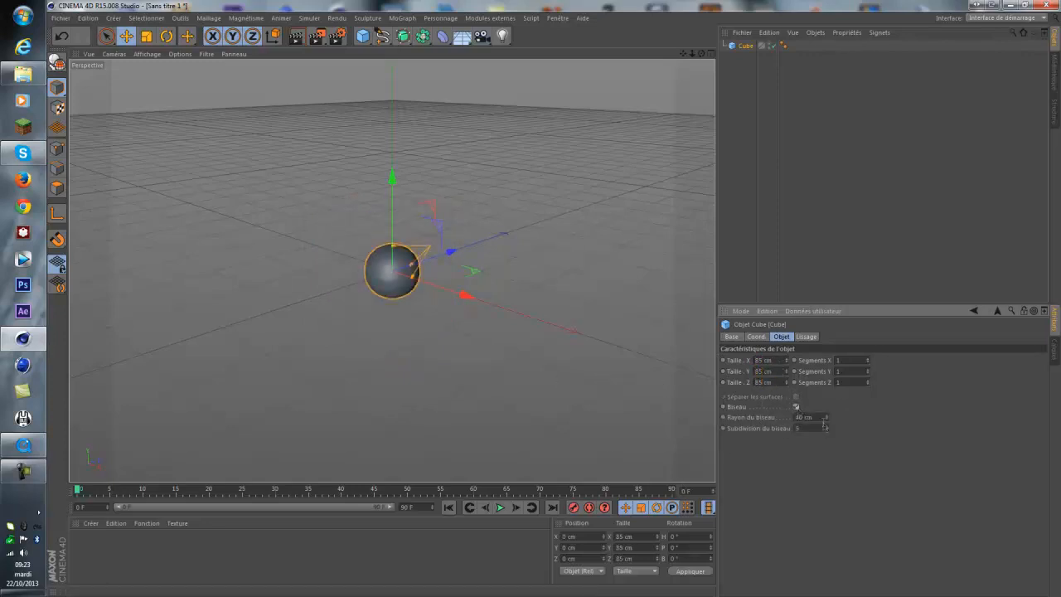
{"action": "type", "text": "1.7"}
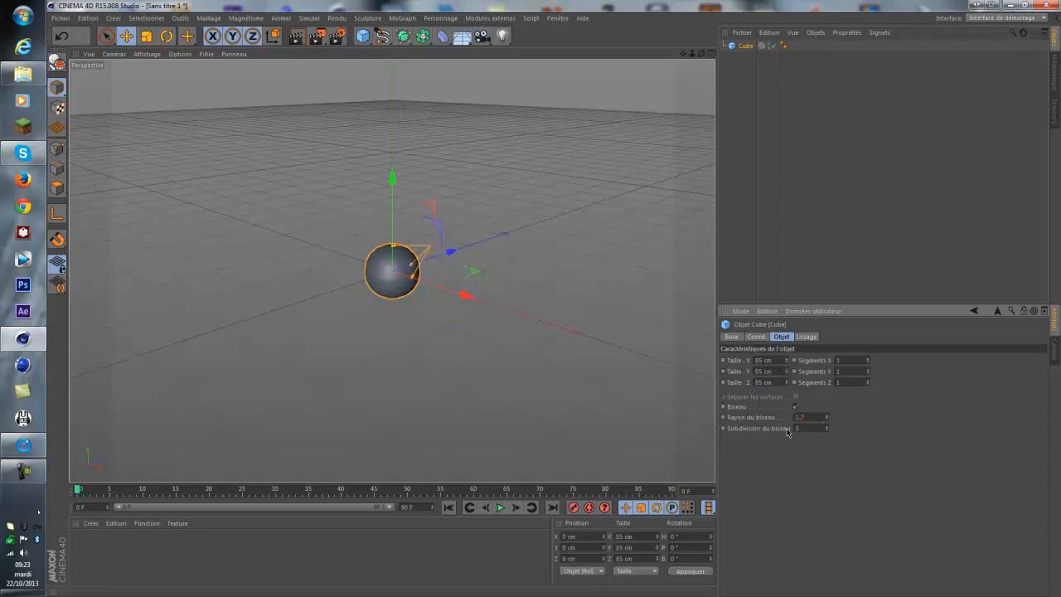
{"action": "key", "text": "Tab"}
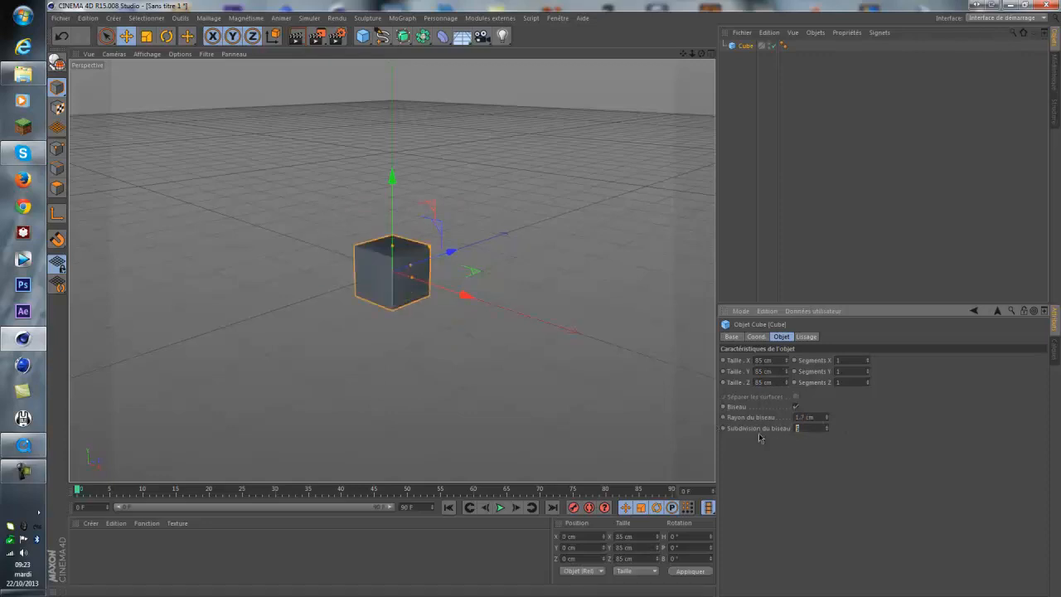
{"action": "scroll", "coordinate": [475, 246], "scroll_direction": "up", "scroll_amount": 5}
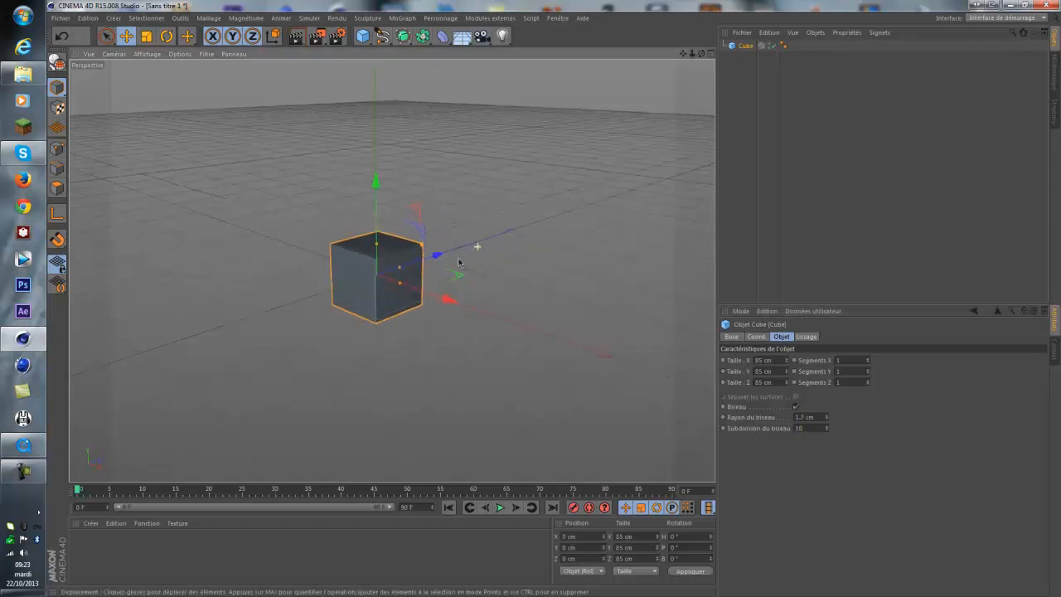
{"action": "scroll", "coordinate": [207, 301], "scroll_direction": "up", "scroll_amount": 5}
{"action": "scroll", "coordinate": [525, 291], "scroll_direction": "up", "scroll_amount": 3}
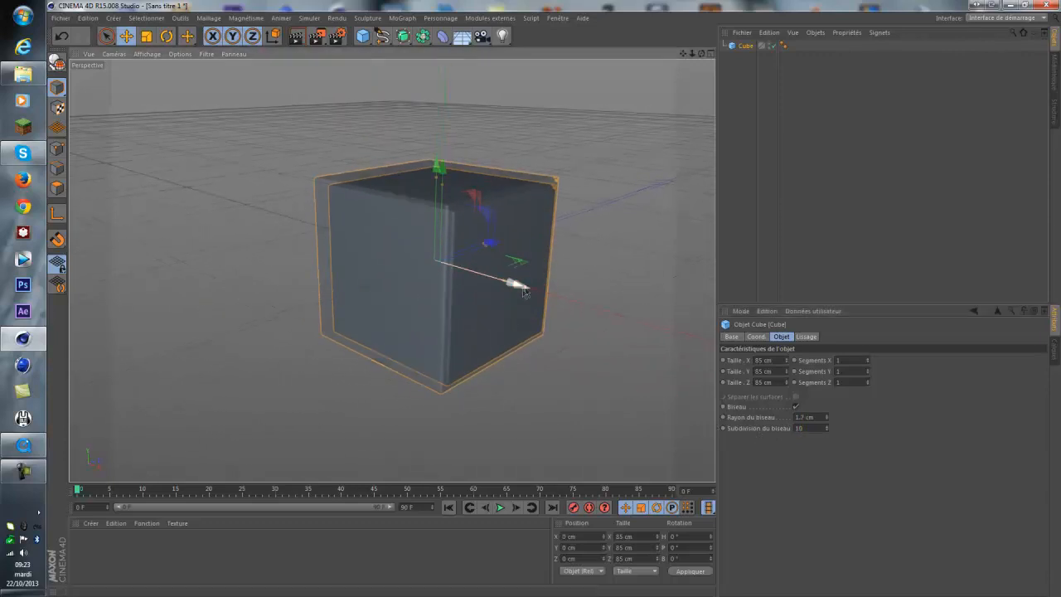
{"action": "left_click", "coordinate": [533, 118]}
Duplicate the filleted cube and raise the copy to about 31.4 cm on the Y axis
{"action": "left_click", "coordinate": [745, 46]}
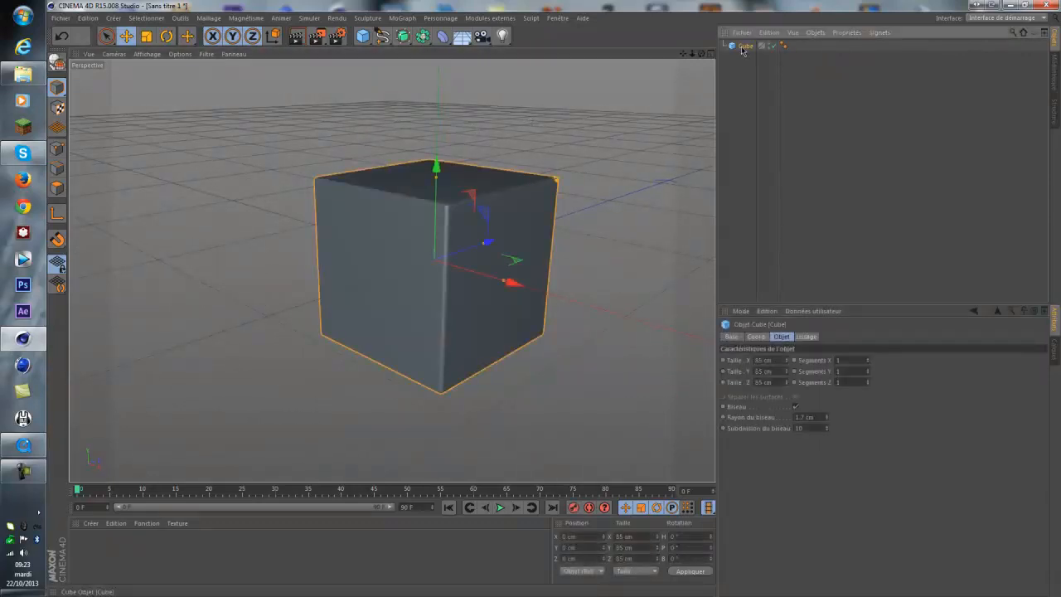
{"action": "key", "text": "ctrl+c"}
{"action": "key", "text": "ctrl+v"}
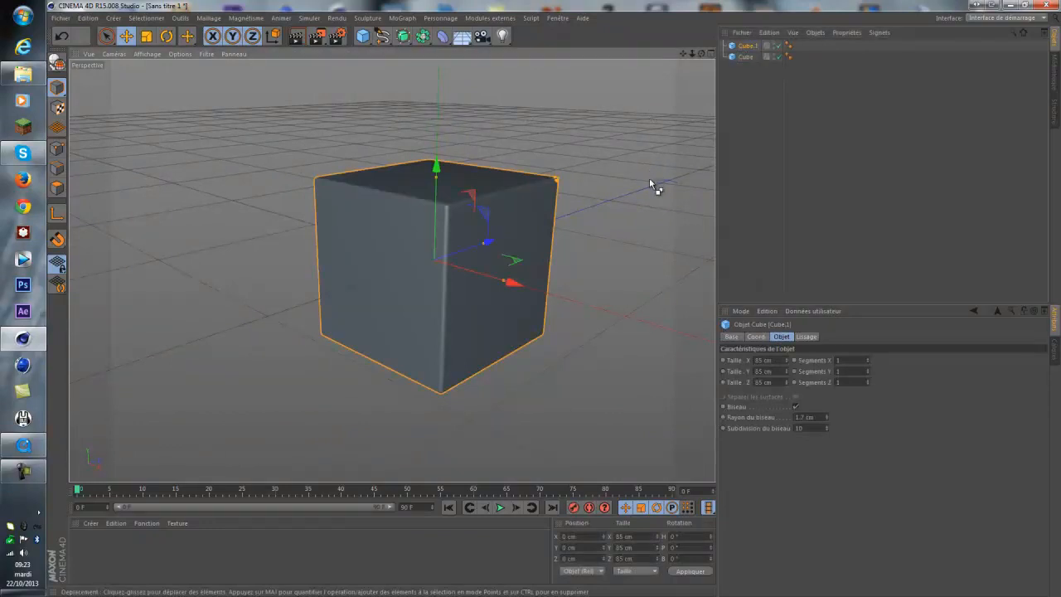
{"action": "left_click_drag", "start_coordinate": [436, 166], "coordinate": [437, 101]}
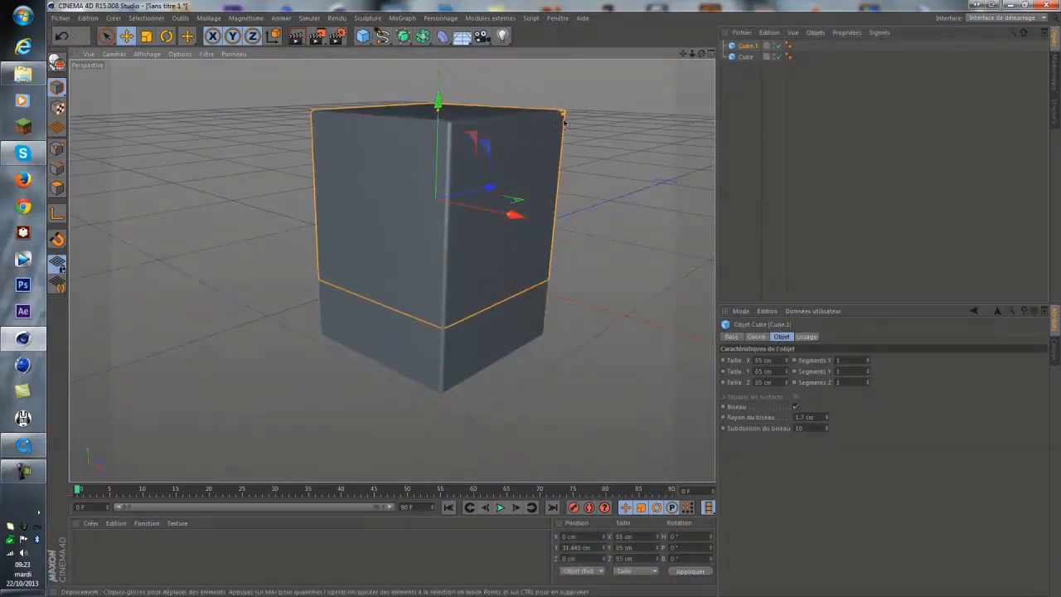
Flatten the copied cube to about 9.4 cm high at the top of the original cube and turn off its fillet
{"action": "left_click_drag", "start_coordinate": [701, 54], "coordinate": [553, 299]}
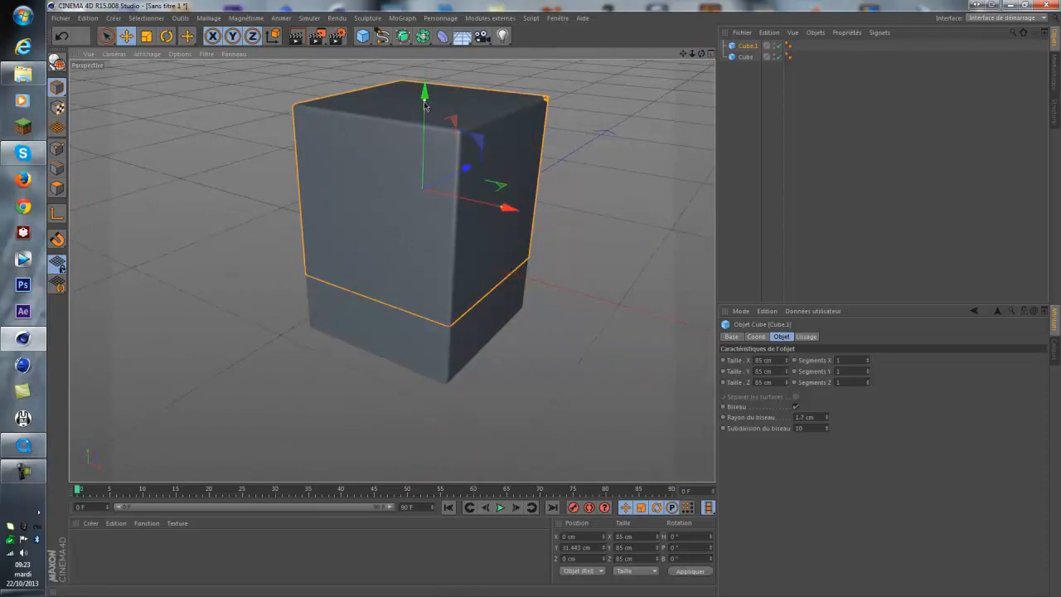
{"action": "left_click_drag", "start_coordinate": [424, 103], "coordinate": [425, 152]}
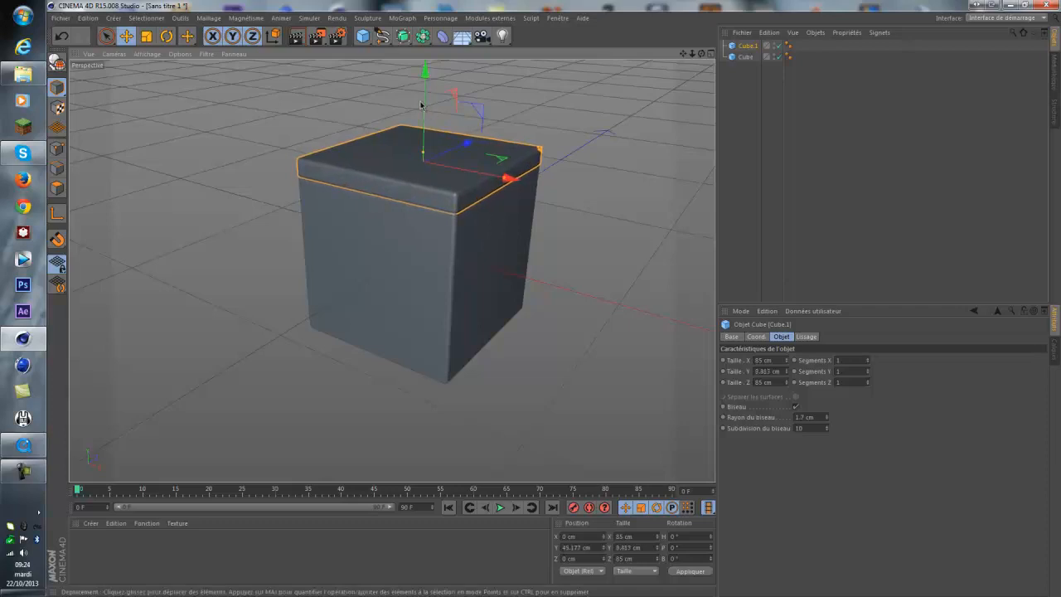
{"action": "left_click_drag", "start_coordinate": [424, 106], "coordinate": [424, 108]}
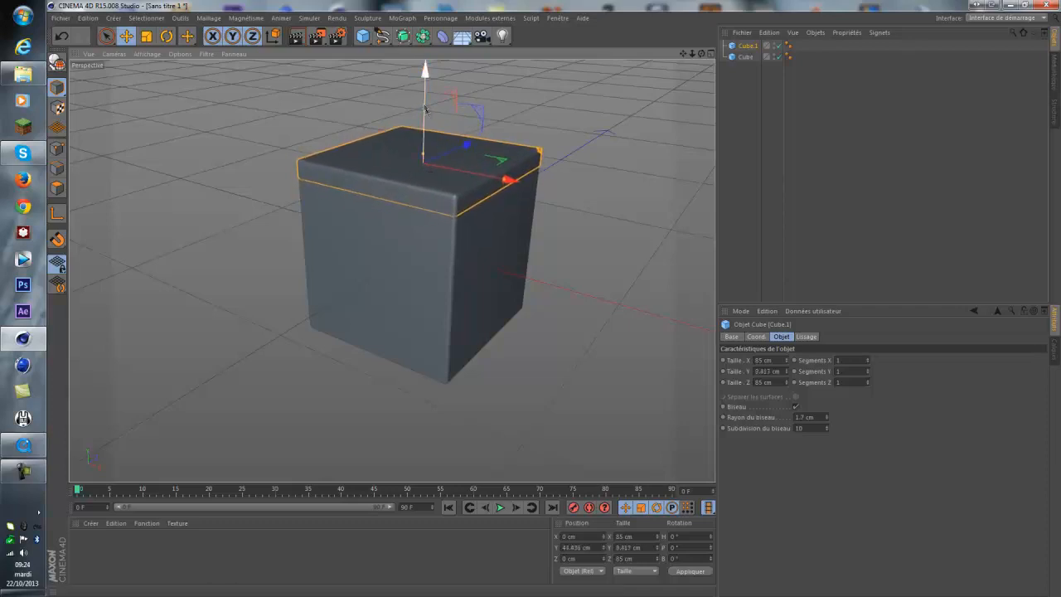
{"action": "left_click", "coordinate": [796, 407]}
Align the flattened copy with the original cube's top edge in the front view, at about 45.7 cm on Y
{"action": "left_click_drag", "start_coordinate": [523, 273], "coordinate": [556, 302], "text": "alt"}
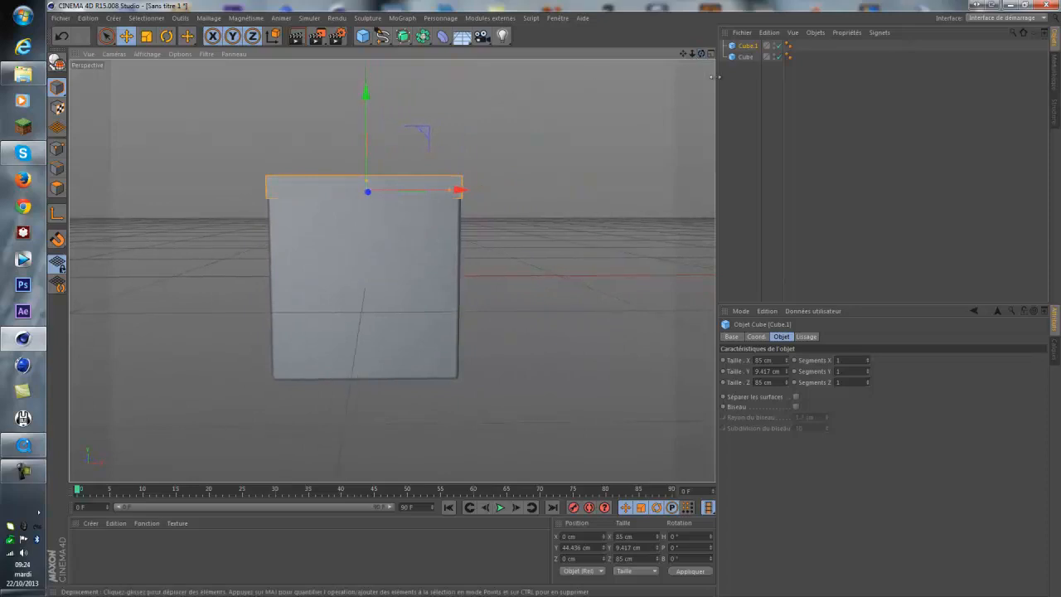
{"action": "left_click_drag", "start_coordinate": [702, 54], "coordinate": [556, 302]}
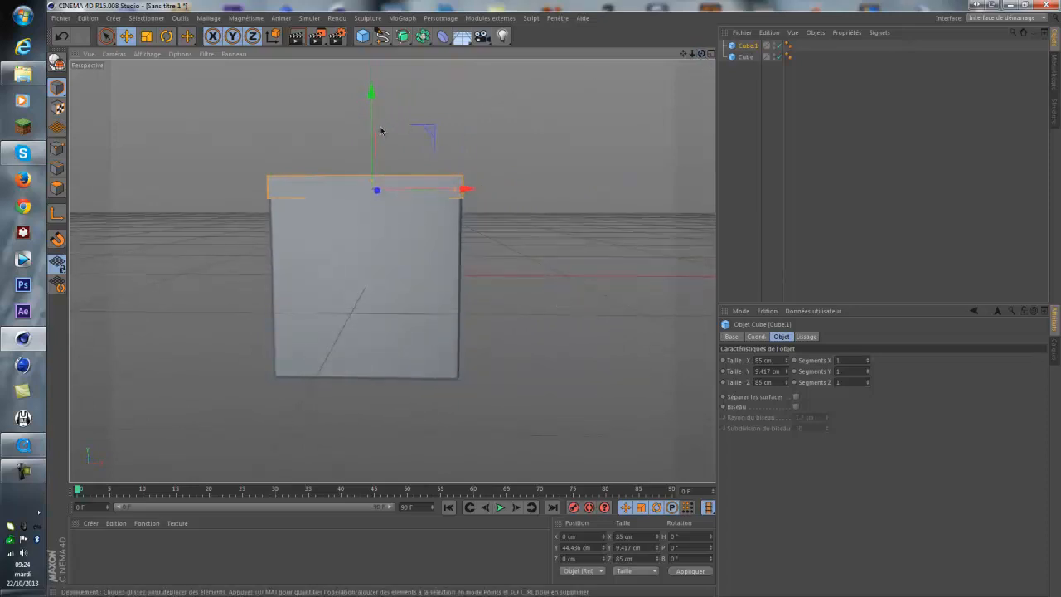
{"action": "left_click_drag", "start_coordinate": [375, 127], "coordinate": [372, 125]}
{"action": "middle_click", "coordinate": [583, 174]}
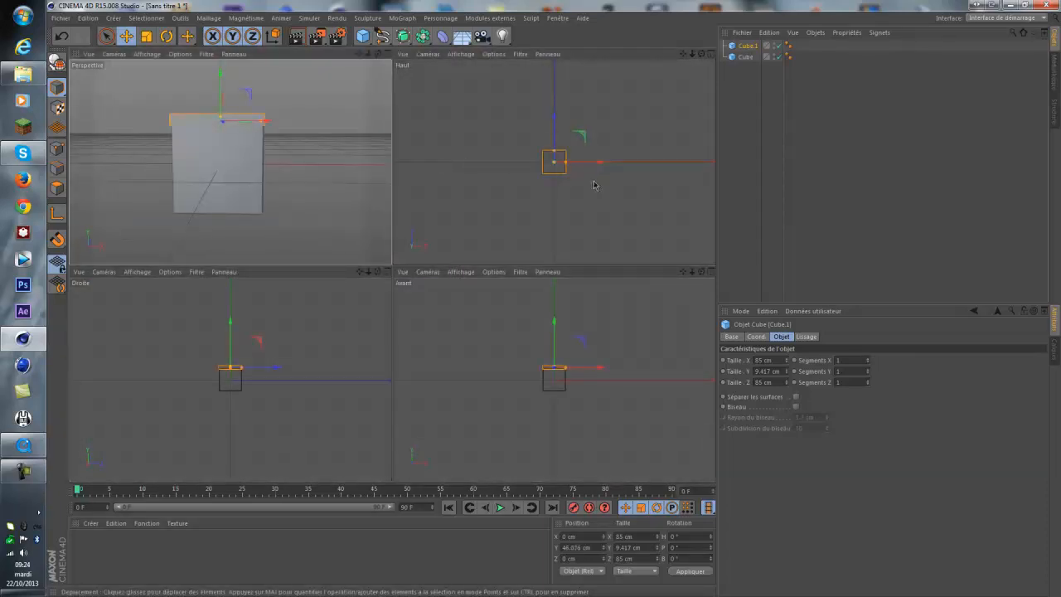
{"action": "middle_click", "coordinate": [564, 403]}
{"action": "scroll", "coordinate": [365, 292], "scroll_direction": "up", "scroll_amount": 10}
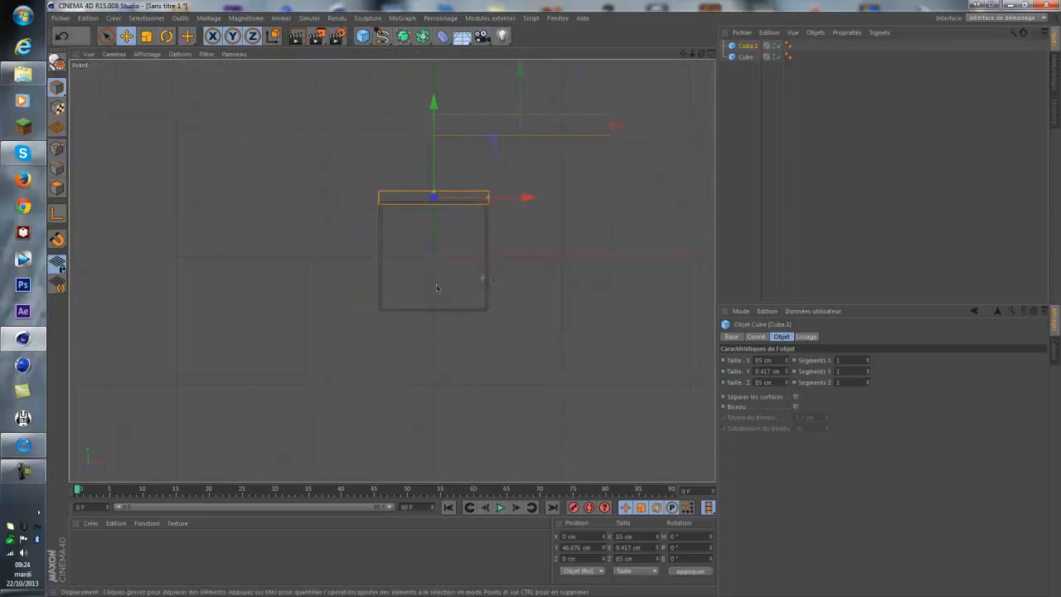
{"action": "scroll", "coordinate": [614, 116], "scroll_direction": "down", "scroll_amount": 3}
{"action": "left_click_drag", "start_coordinate": [683, 54], "coordinate": [575, 256]}
{"action": "left_click_drag", "start_coordinate": [416, 175], "coordinate": [416, 177]}
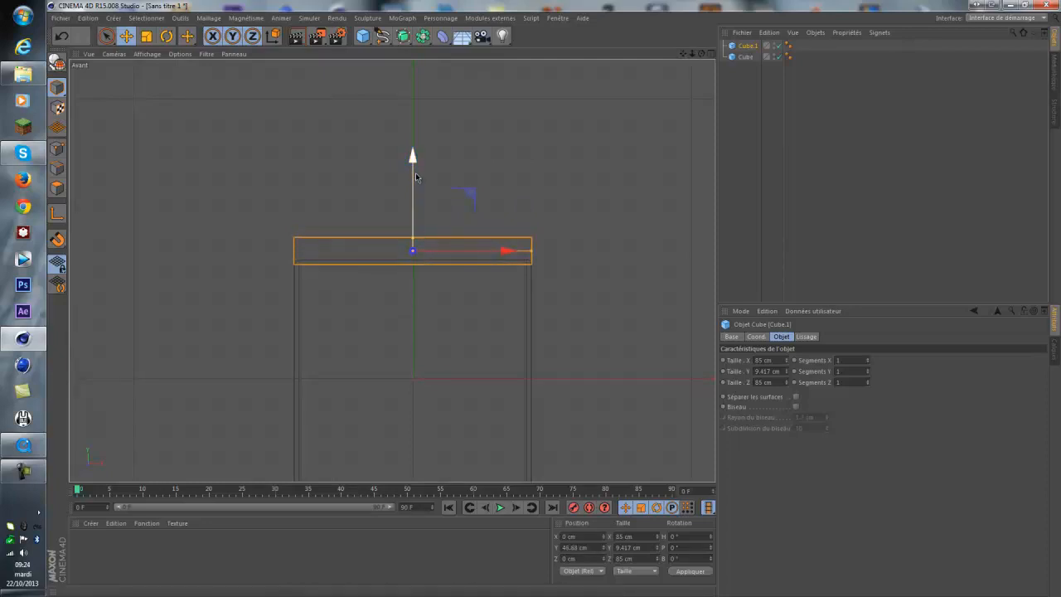
Reduce the flattened copy's height to about 7.5 cm in the perspective view
{"action": "middle_click", "coordinate": [253, 130]}
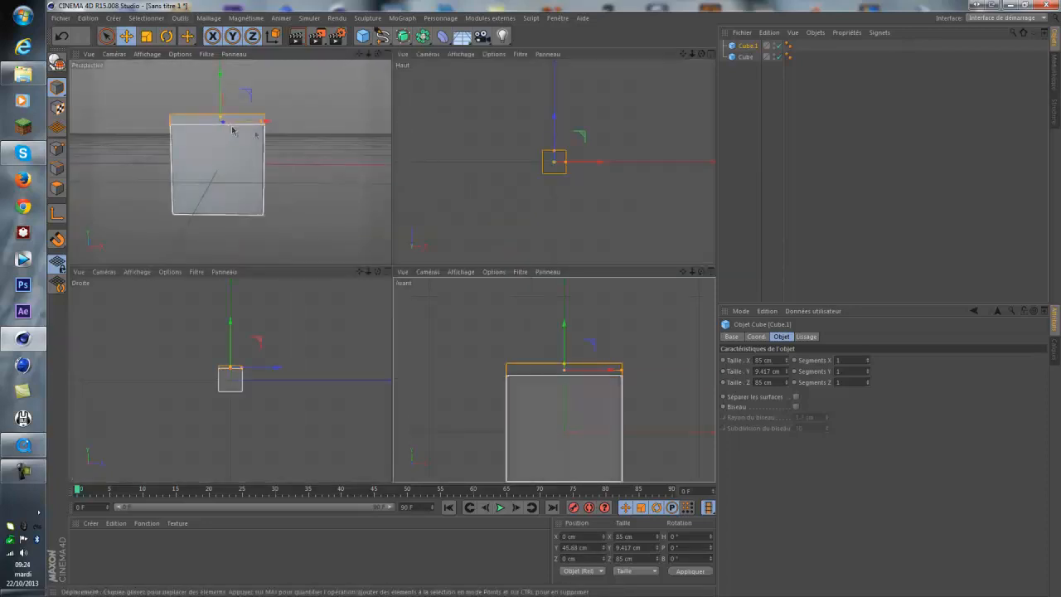
{"action": "middle_click", "coordinate": [256, 139]}
{"action": "left_click_drag", "start_coordinate": [497, 249], "coordinate": [555, 298], "text": "alt"}
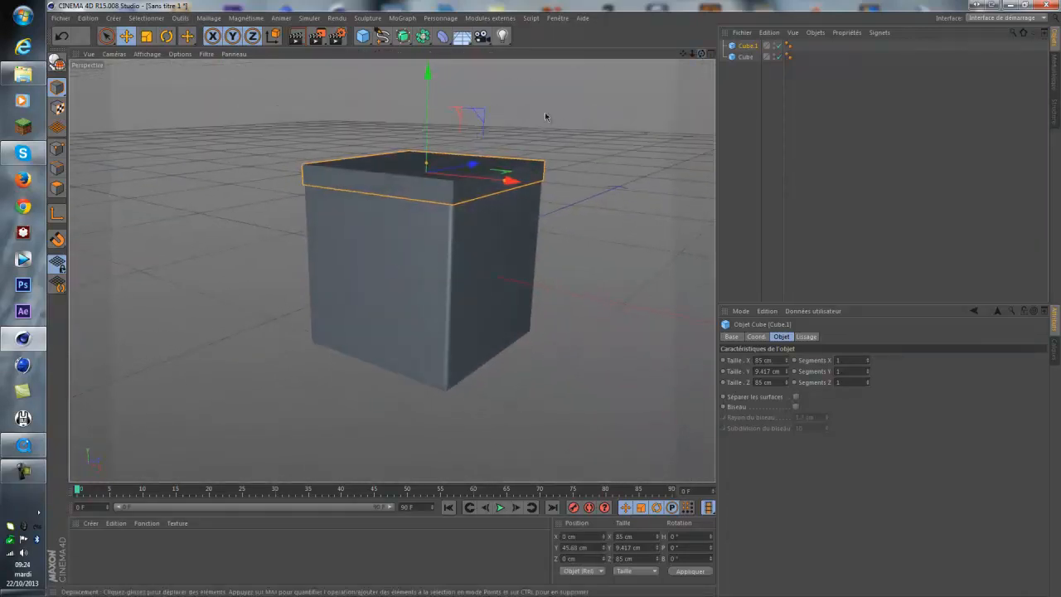
{"action": "left_click_drag", "start_coordinate": [426, 166], "coordinate": [425, 168]}
{"action": "left_click", "coordinate": [651, 116]}
{"action": "left_click_drag", "start_coordinate": [652, 116], "coordinate": [651, 88], "text": "alt"}
{"action": "left_click_drag", "start_coordinate": [701, 55], "coordinate": [554, 298]}
{"action": "left_click_drag", "start_coordinate": [553, 298], "coordinate": [657, 81], "text": "alt"}
{"action": "left_click", "coordinate": [323, 227]}
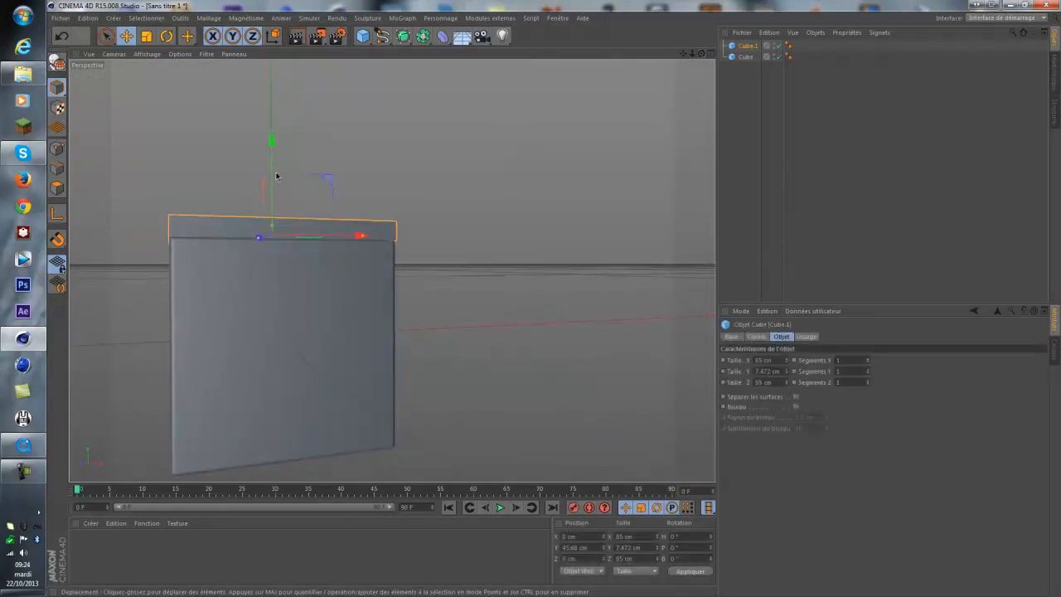
Lower the thin slab onto the cube at about 44.4 cm on Y and deselect it
{"action": "left_click_drag", "start_coordinate": [276, 176], "coordinate": [274, 160]}
{"action": "key", "text": "ctrl+z"}
{"action": "left_click_drag", "start_coordinate": [703, 55], "coordinate": [554, 300]}
{"action": "left_click", "coordinate": [635, 158]}
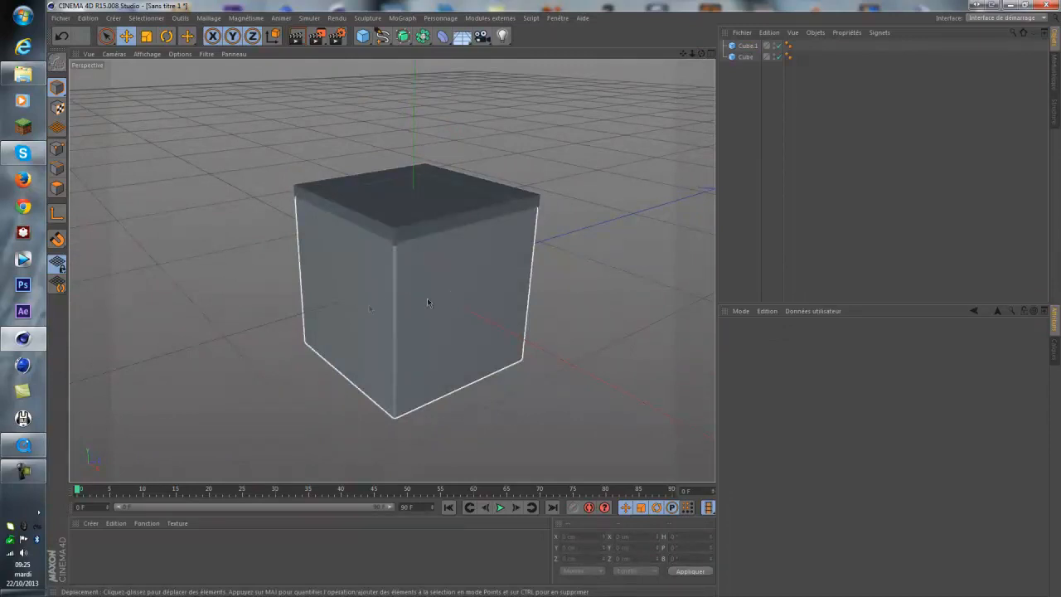
Rename the original cube in the object hierarchy and select the flattened slab above it
{"action": "left_click", "coordinate": [746, 56]}
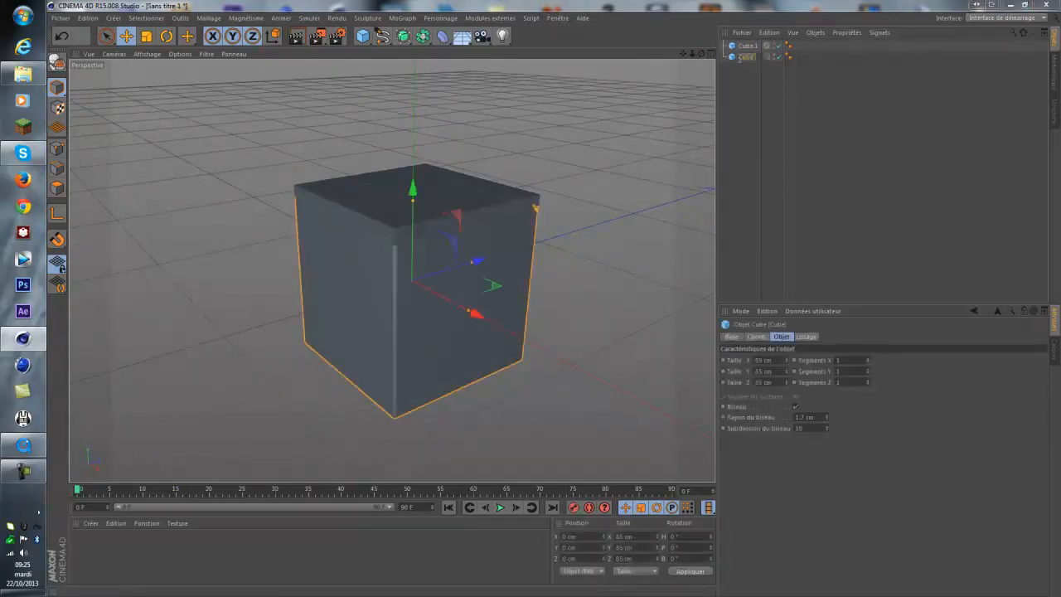
{"action": "type", "text": "Tab"}
{"action": "left_click", "coordinate": [745, 47]}
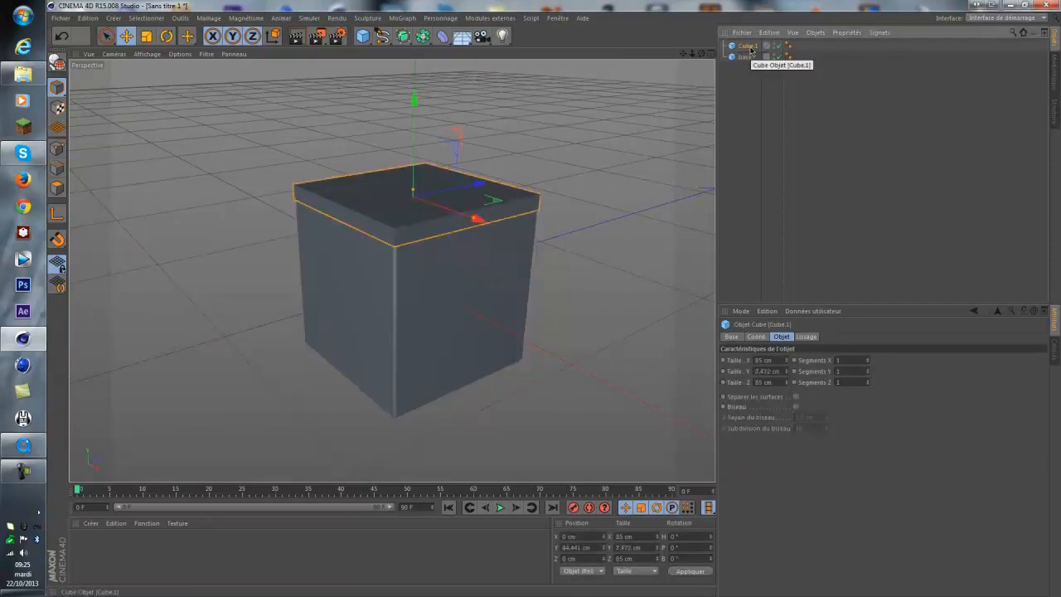
Rename the thin slab object as haut and deselect it
{"action": "double_click", "coordinate": [745, 47]}
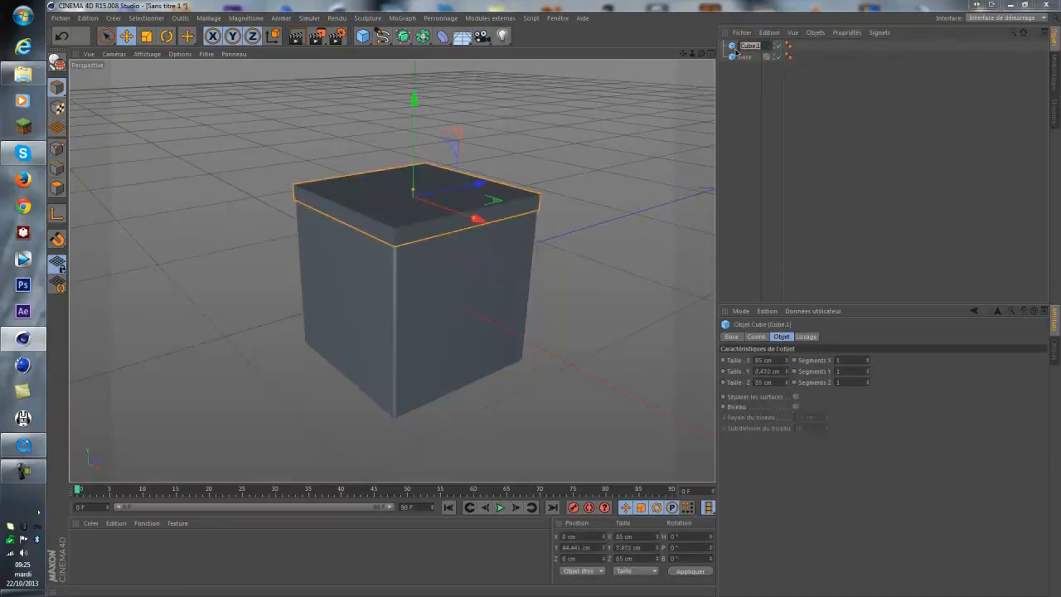
{"action": "type", "text": "P"}
{"action": "key", "text": "Return"}
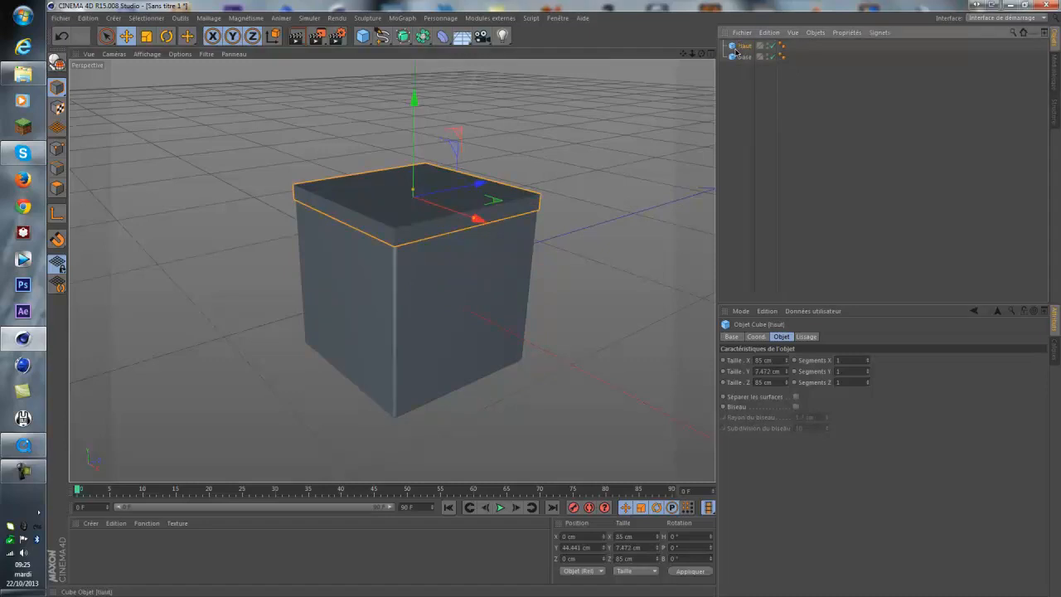
{"action": "left_click", "coordinate": [758, 116]}
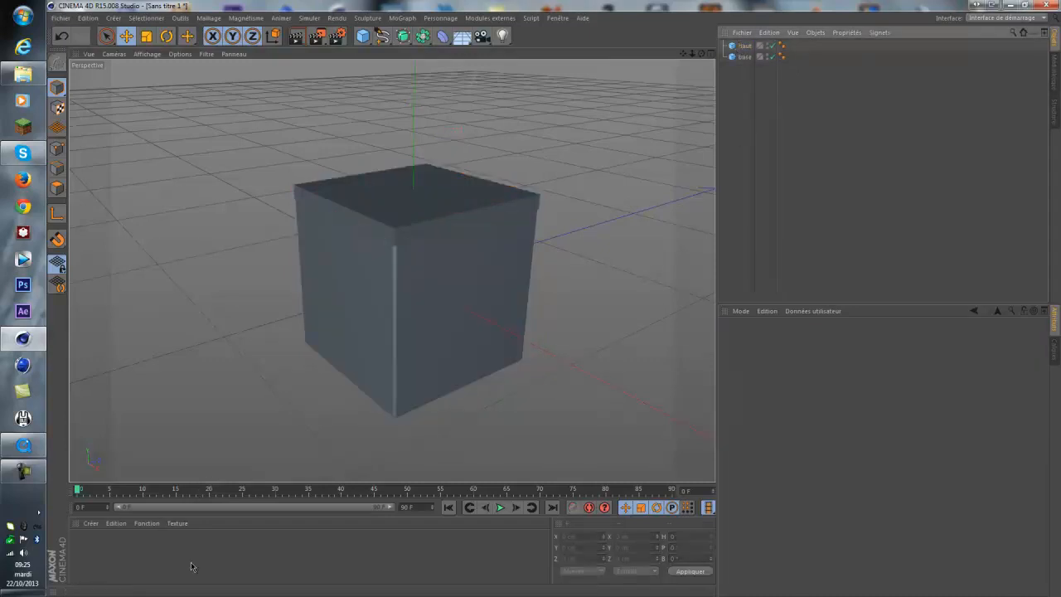
{"action": "left_click_drag", "start_coordinate": [753, 126], "coordinate": [741, 65]}
Create a new material with the Couleur and Spécularité channels disabled and only Luminescence enabled
{"action": "double_click", "coordinate": [315, 539]}
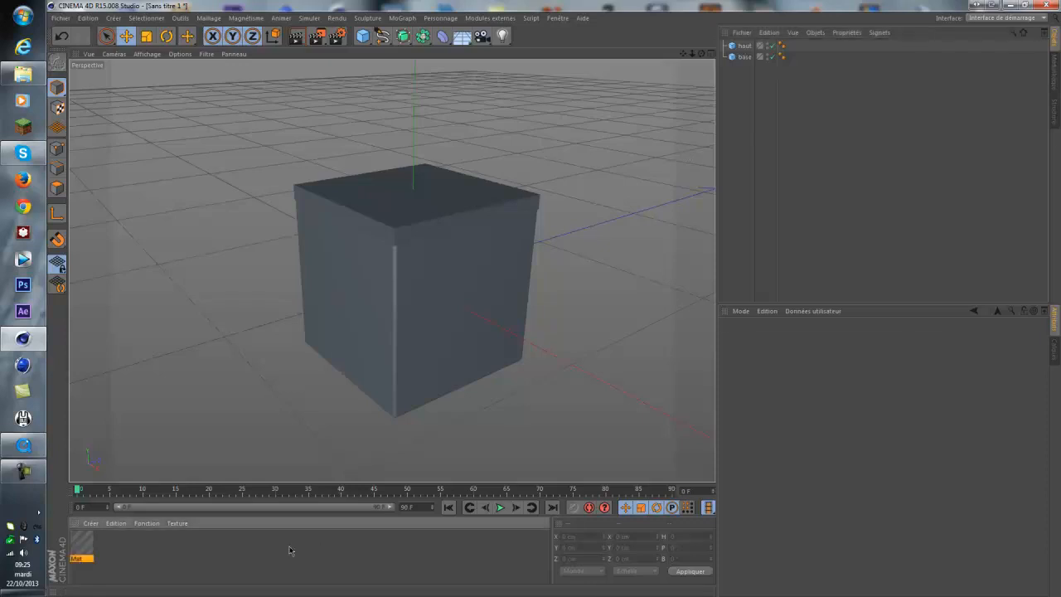
{"action": "double_click", "coordinate": [81, 555]}
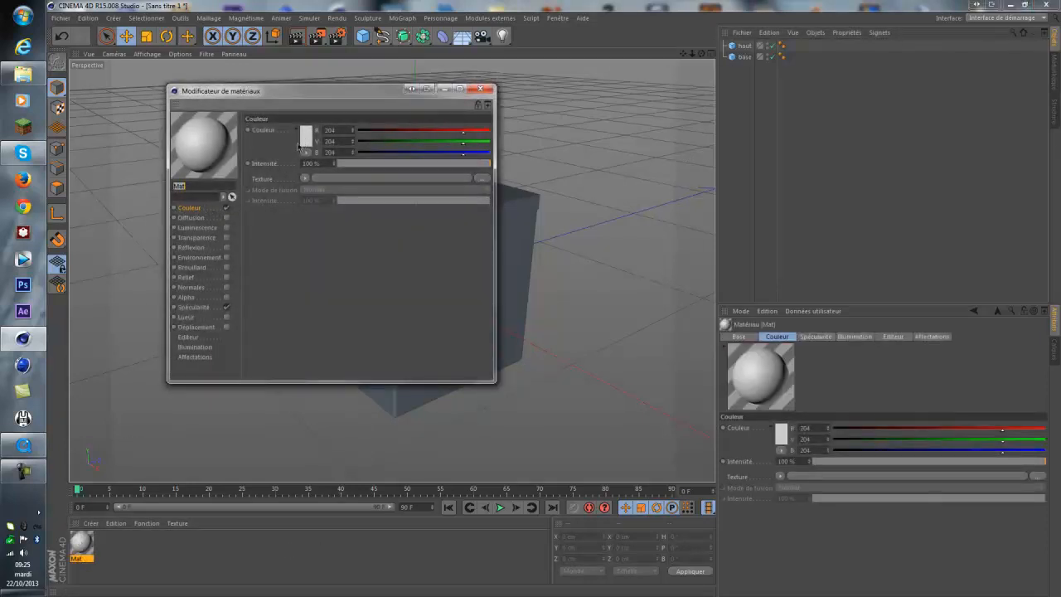
{"action": "left_click", "coordinate": [226, 207]}
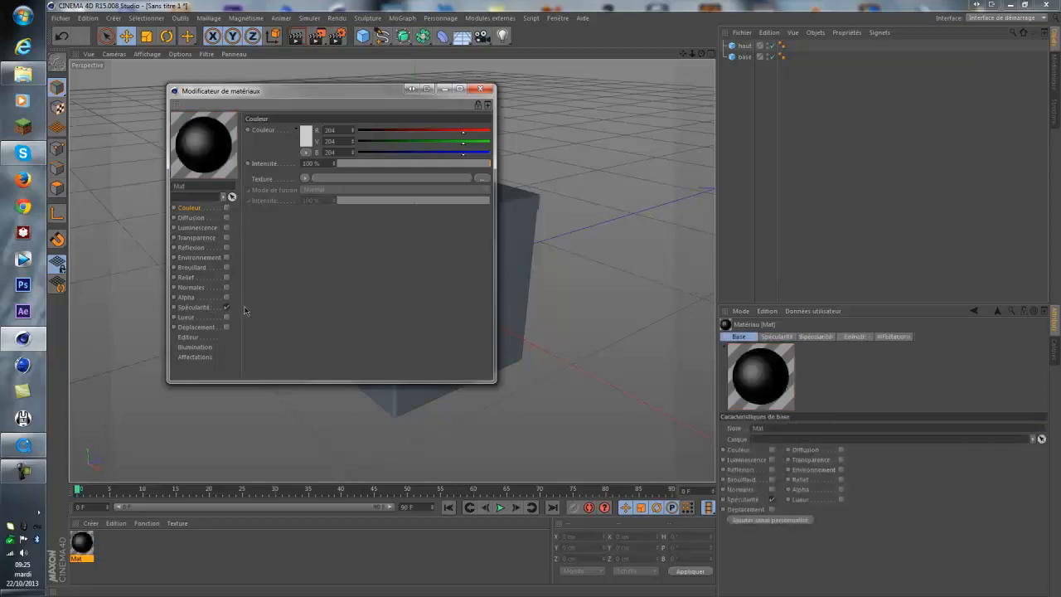
{"action": "left_click", "coordinate": [226, 308]}
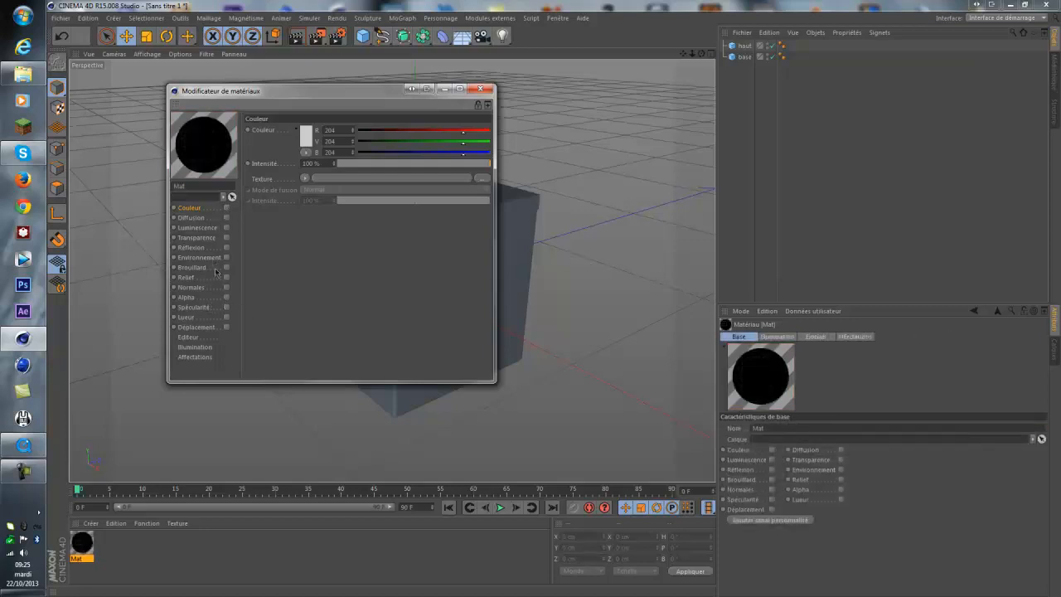
{"action": "left_click", "coordinate": [204, 230]}
{"action": "left_click", "coordinate": [227, 230]}
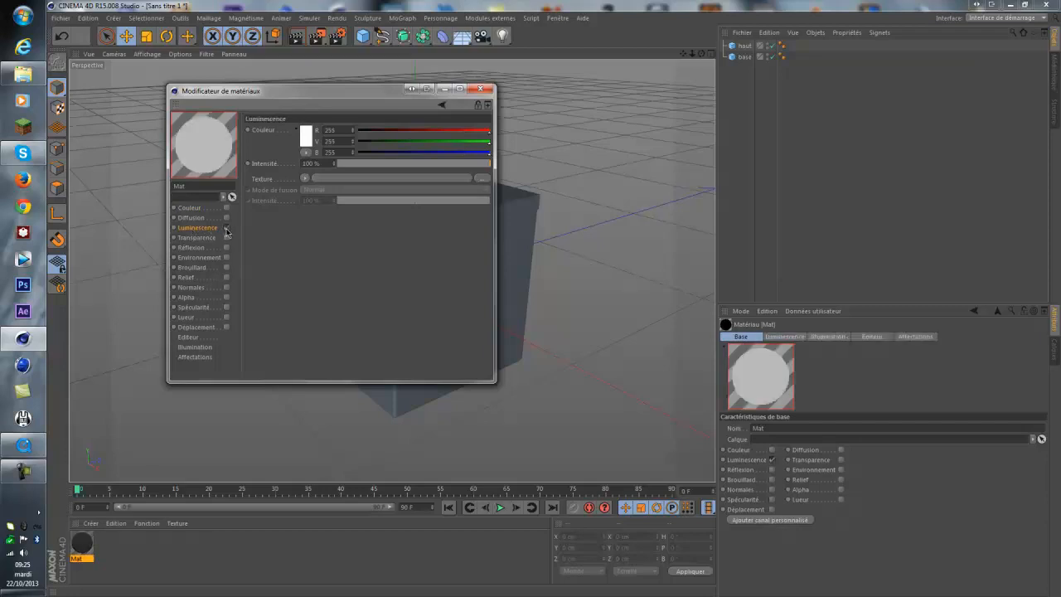
Add a Dégradé texture to the Luminescence channel and set its gradient type to 2D - Circulaire
{"action": "left_click", "coordinate": [303, 179]}
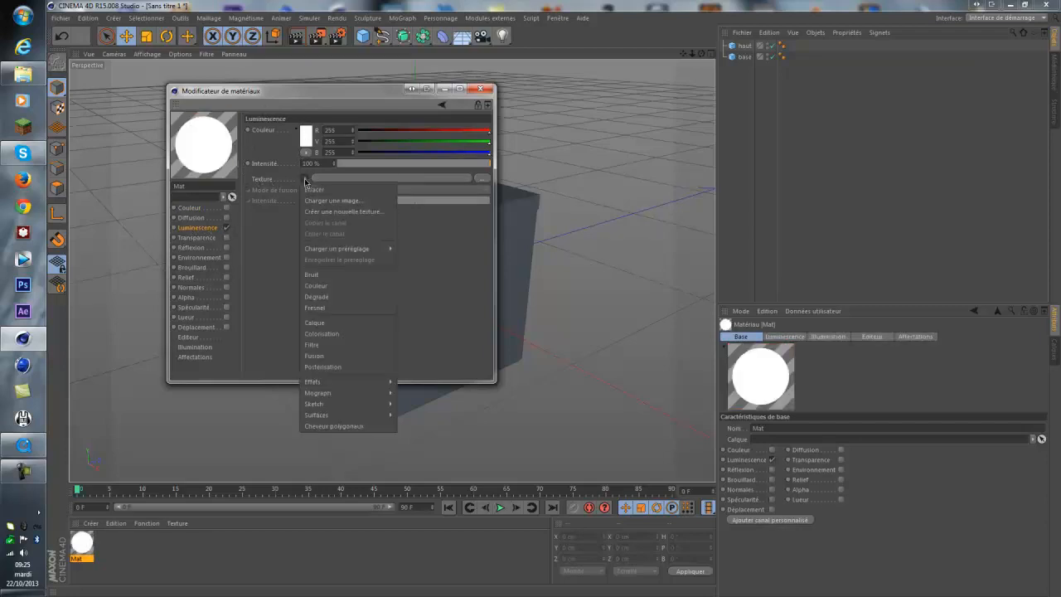
{"action": "left_click", "coordinate": [342, 296]}
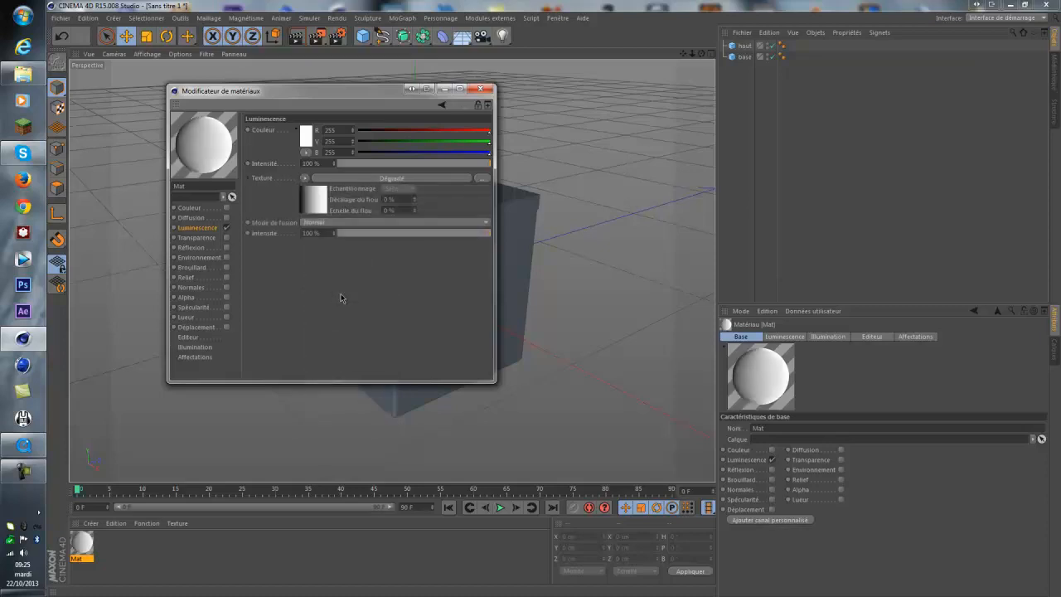
{"action": "left_click", "coordinate": [315, 211]}
{"action": "left_click", "coordinate": [306, 225]}
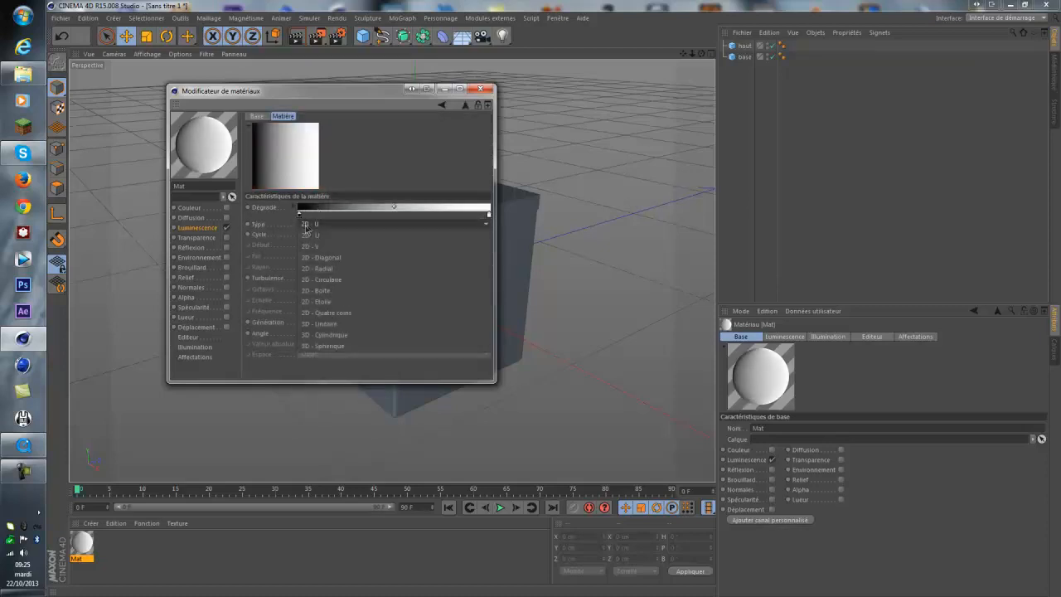
{"action": "left_click", "coordinate": [338, 281]}
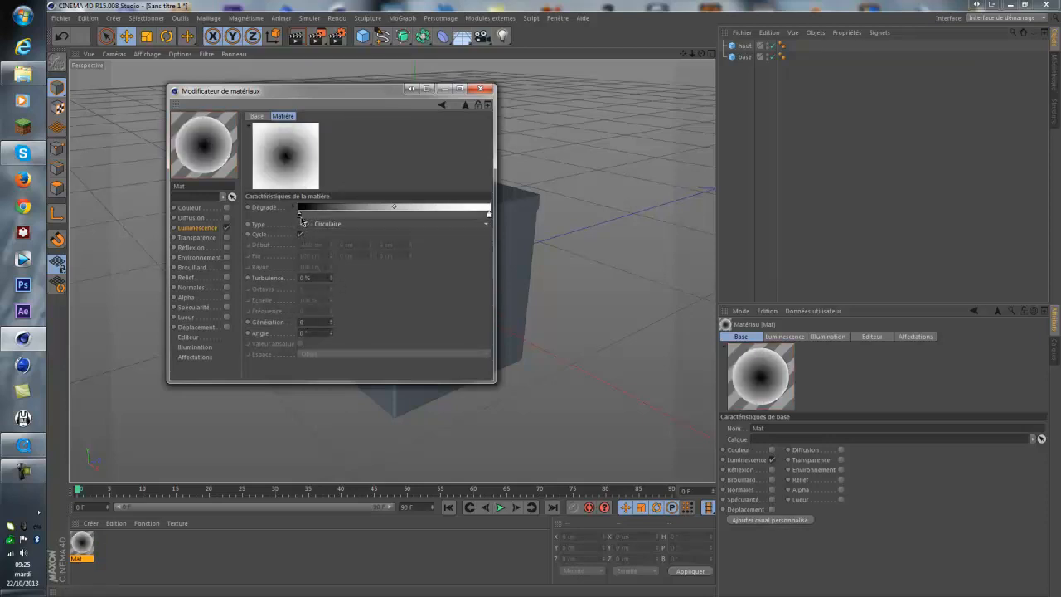
Set the gradient's start knot to a pale lilac with a hue of 277° and 100% lightness
{"action": "double_click", "coordinate": [301, 216]}
{"action": "left_click_drag", "start_coordinate": [280, 161], "coordinate": [356, 268]}
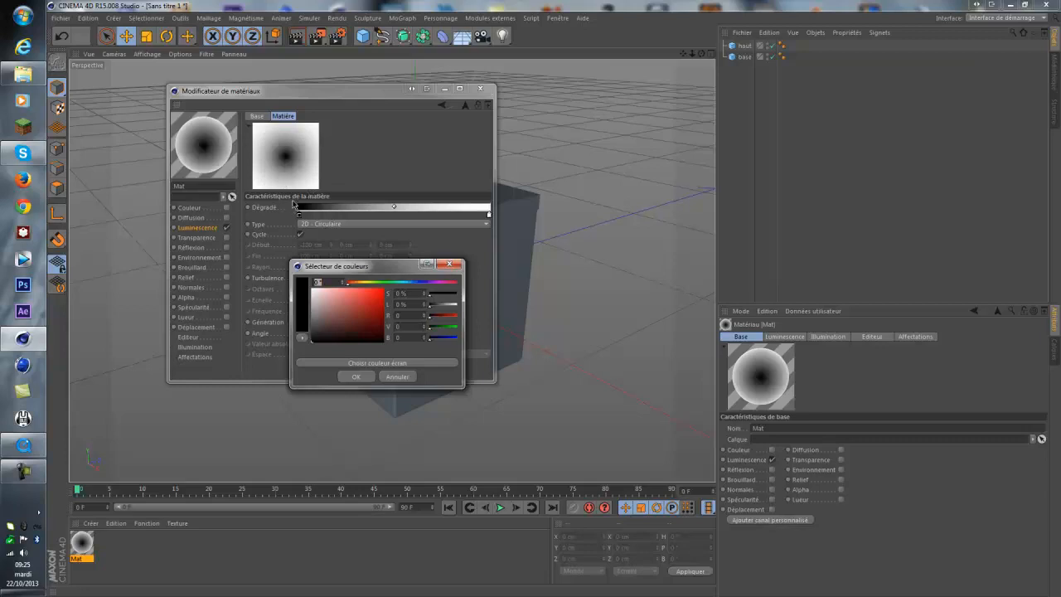
{"action": "left_click", "coordinate": [436, 284]}
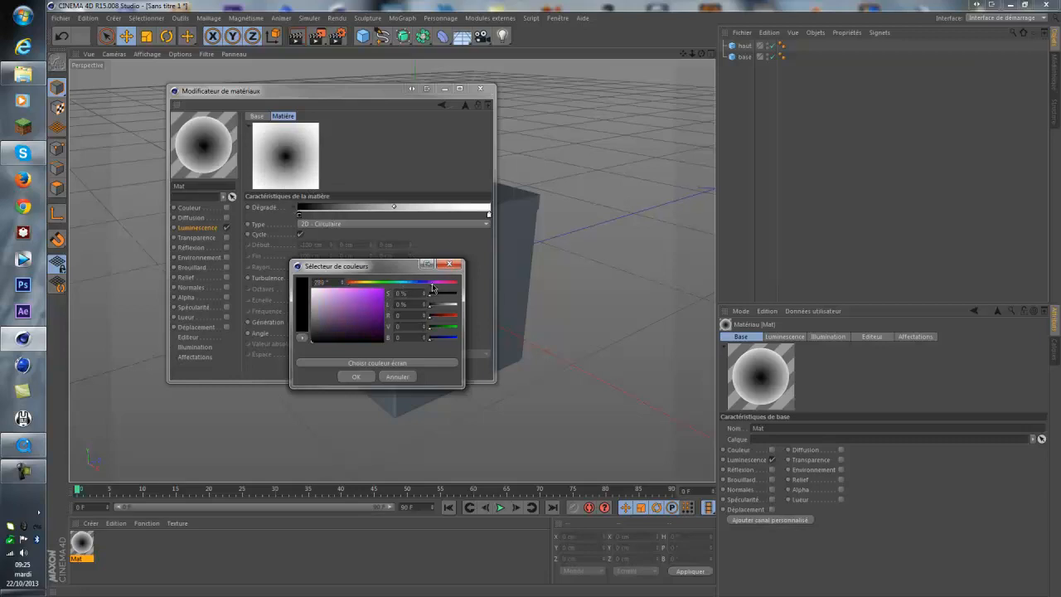
{"action": "left_click_drag", "start_coordinate": [323, 301], "coordinate": [330, 288]}
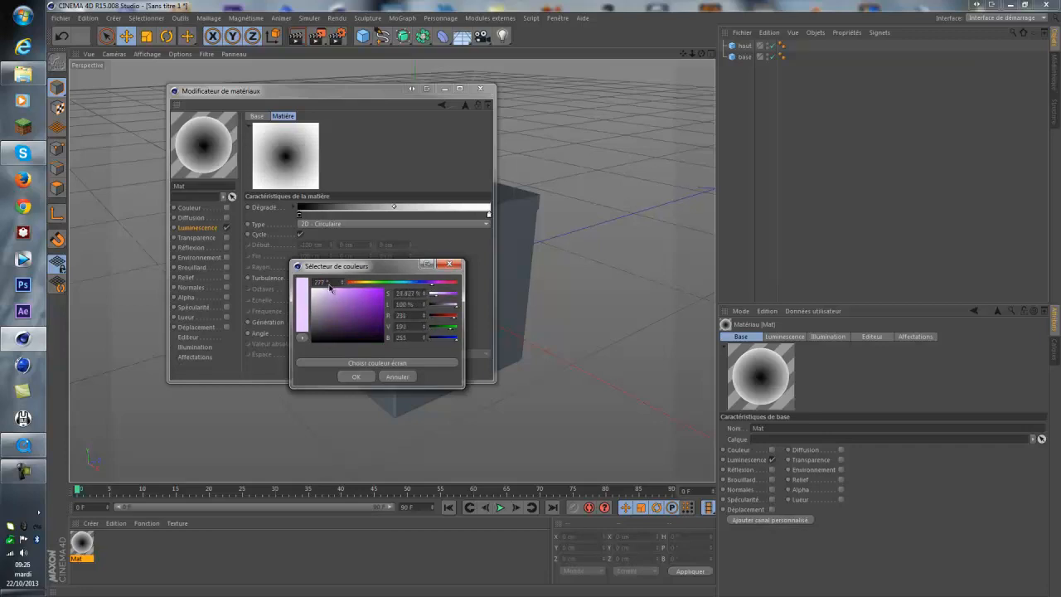
{"action": "left_click", "coordinate": [355, 377]}
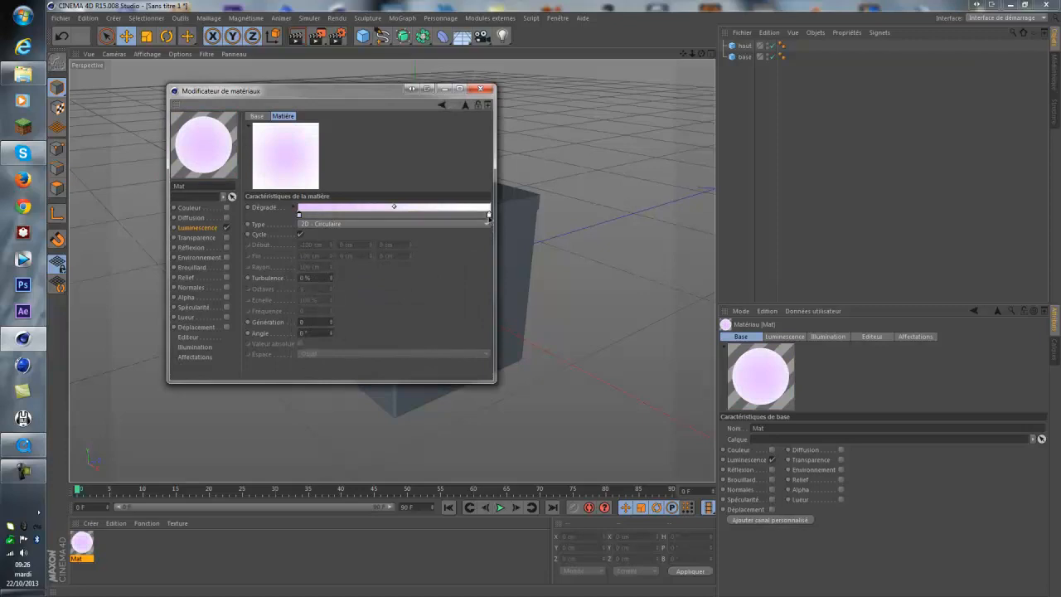
Set the gradient's end knot to a saturated dark purple and assign the material to the base cube
{"action": "double_click", "coordinate": [489, 215]}
{"action": "left_click", "coordinate": [546, 174]}
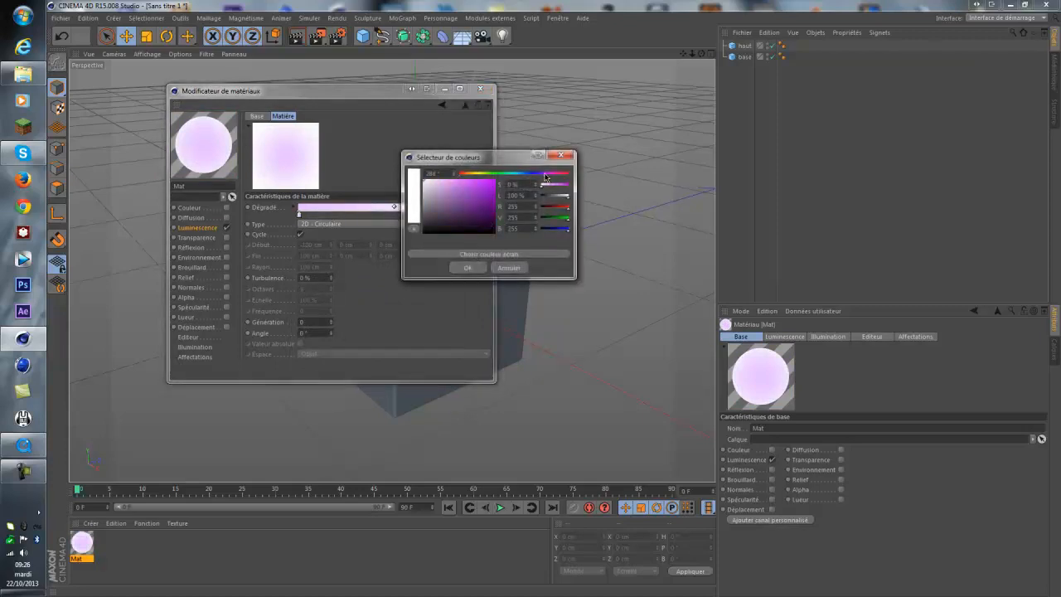
{"action": "left_click_drag", "start_coordinate": [479, 190], "coordinate": [494, 208]}
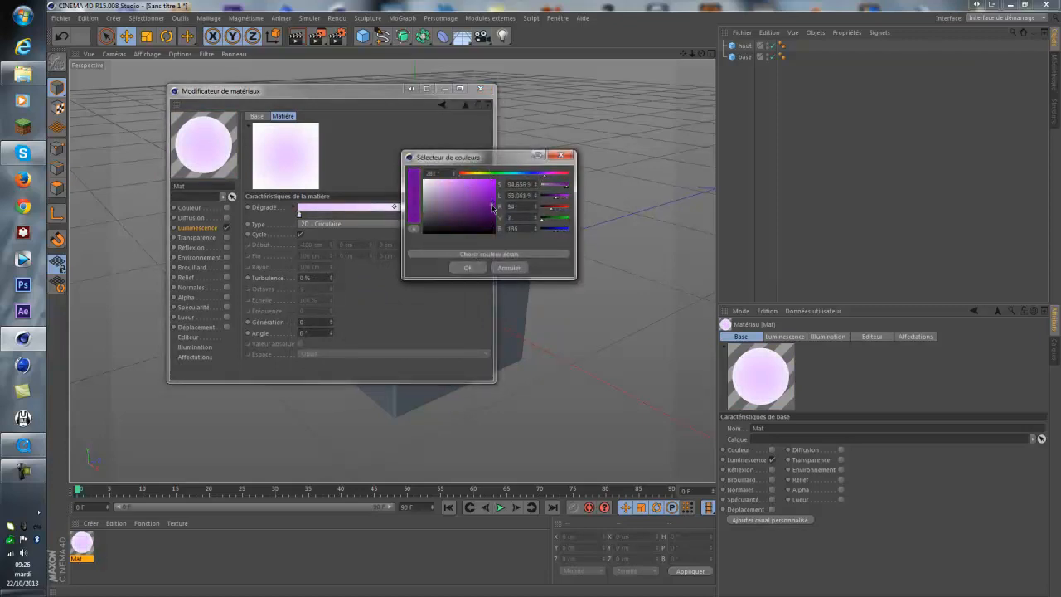
{"action": "left_click", "coordinate": [461, 270]}
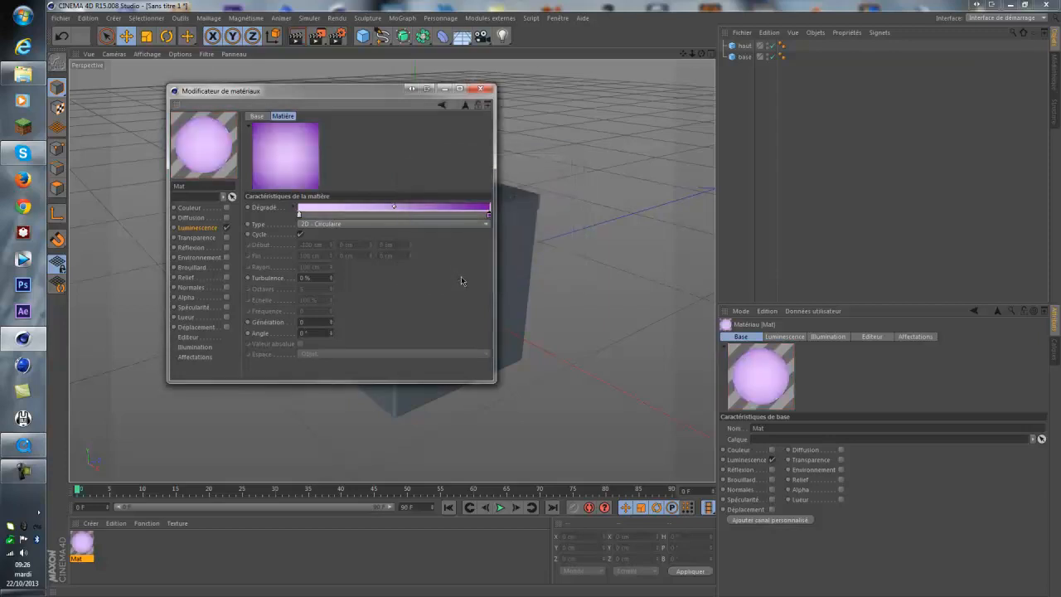
{"action": "left_click", "coordinate": [484, 94]}
{"action": "left_click_drag", "start_coordinate": [80, 543], "coordinate": [747, 56]}
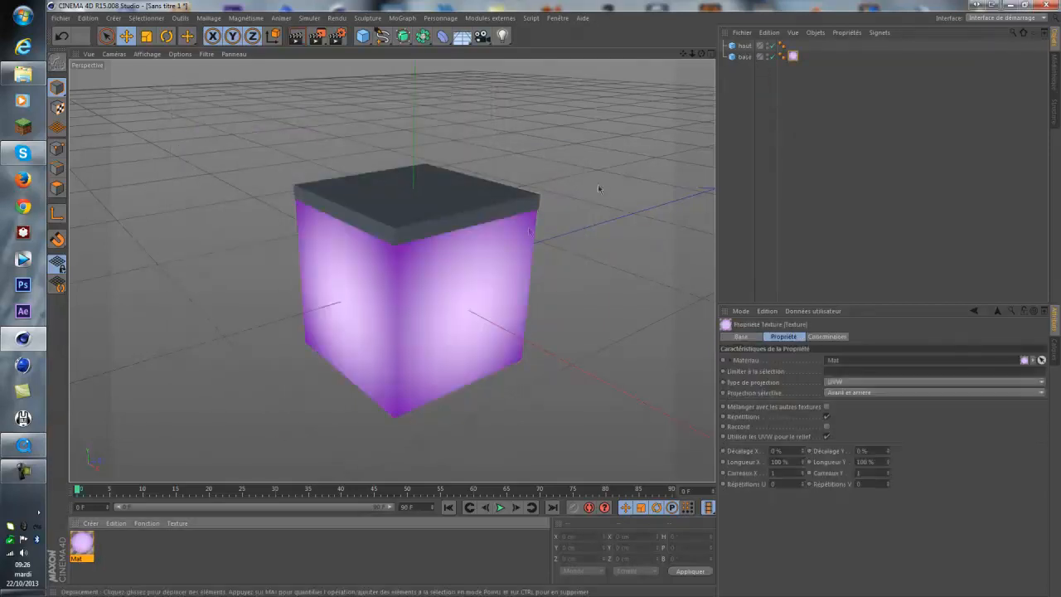
Reopen the purple material, move the gradient's end knot slightly inward and deepen the start knot's lilac to a stronger light purple
{"action": "double_click", "coordinate": [81, 545]}
{"action": "left_click_drag", "start_coordinate": [324, 76], "coordinate": [829, 160]}
{"action": "left_click", "coordinate": [814, 265]}
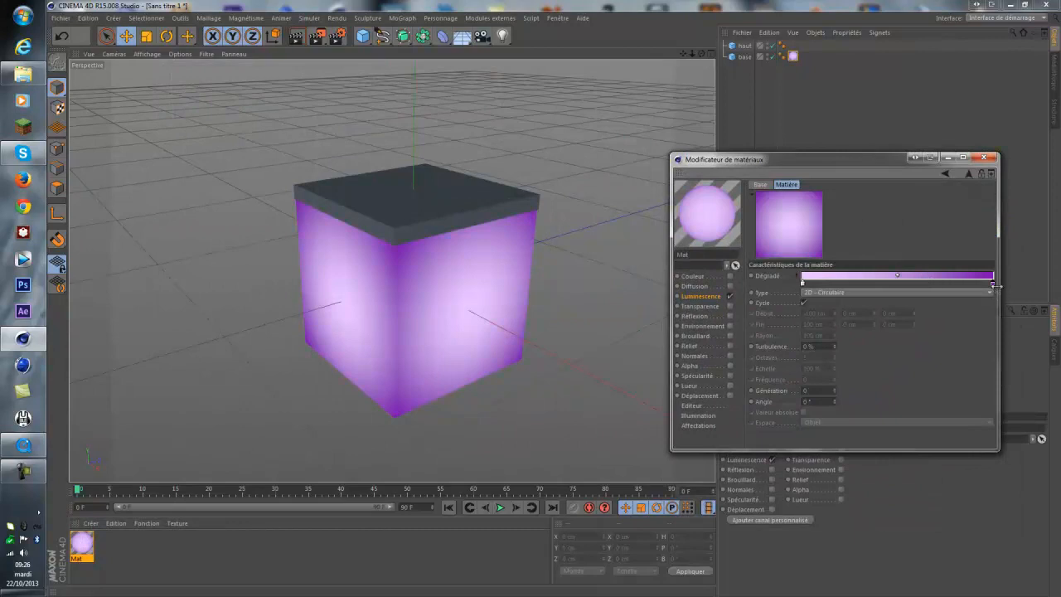
{"action": "mouse_move", "coordinate": [991, 287]}
{"action": "left_mouse_down"}
{"action": "mouse_move", "coordinate": [927, 286]}
{"action": "mouse_move", "coordinate": [971, 285]}
{"action": "left_mouse_up"}
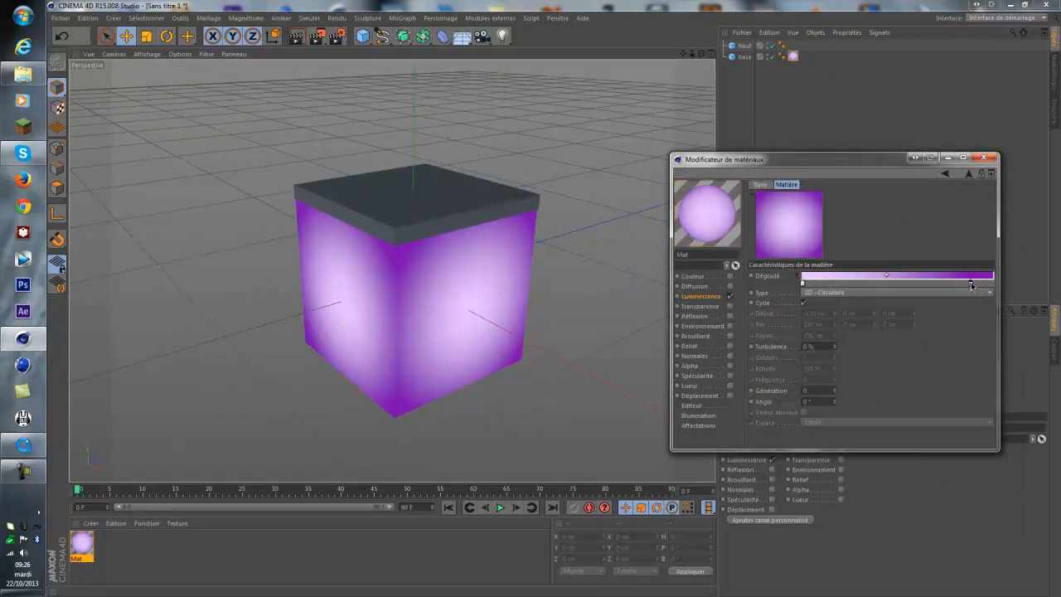
{"action": "double_click", "coordinate": [802, 285]}
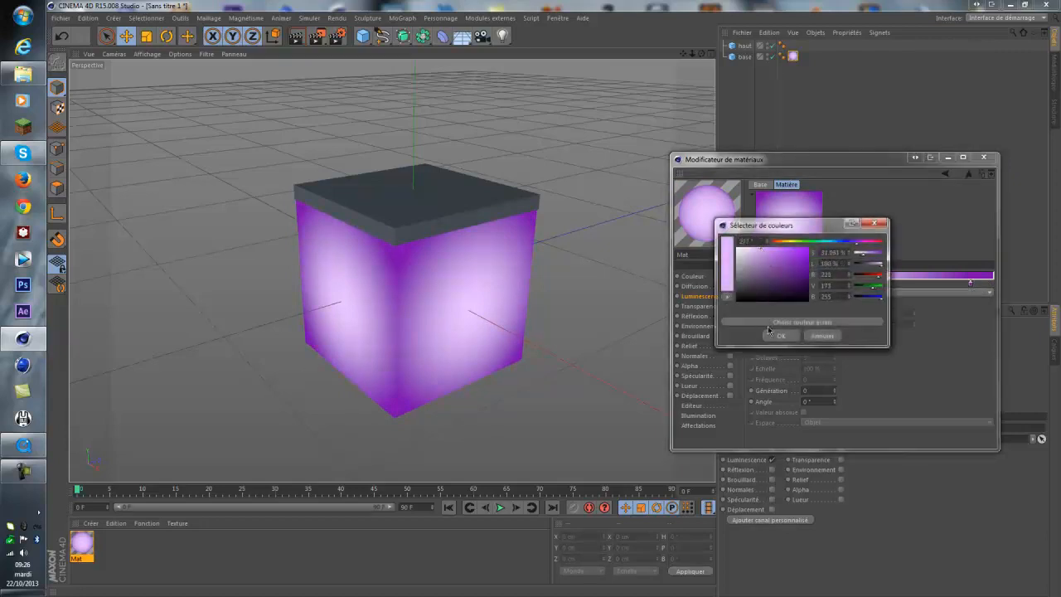
{"action": "left_click", "coordinate": [773, 334]}
Move the gradient's dark end knot back close to the end and shift the midpoint slightly towards the light colour
{"action": "left_click_drag", "start_coordinate": [973, 285], "coordinate": [1019, 290]}
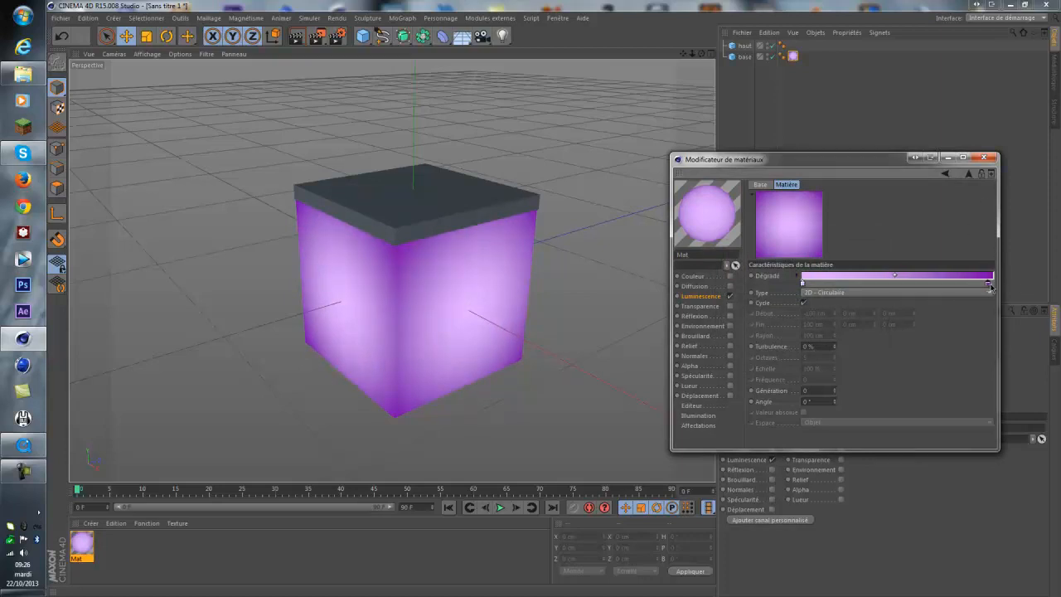
{"action": "mouse_move", "coordinate": [898, 275]}
{"action": "left_mouse_down"}
{"action": "mouse_move", "coordinate": [880, 277]}
{"action": "mouse_move", "coordinate": [891, 276]}
{"action": "left_mouse_up"}
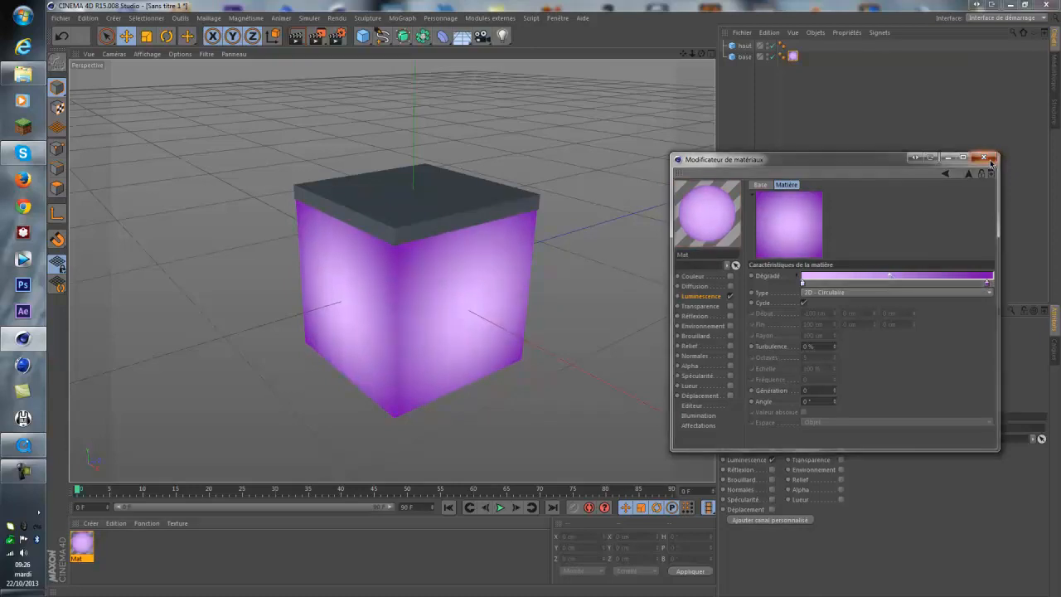
{"action": "left_click", "coordinate": [985, 158]}
Create a second material and set its Couleur channel to black, RGB 0, 0, 0
{"action": "double_click", "coordinate": [158, 568]}
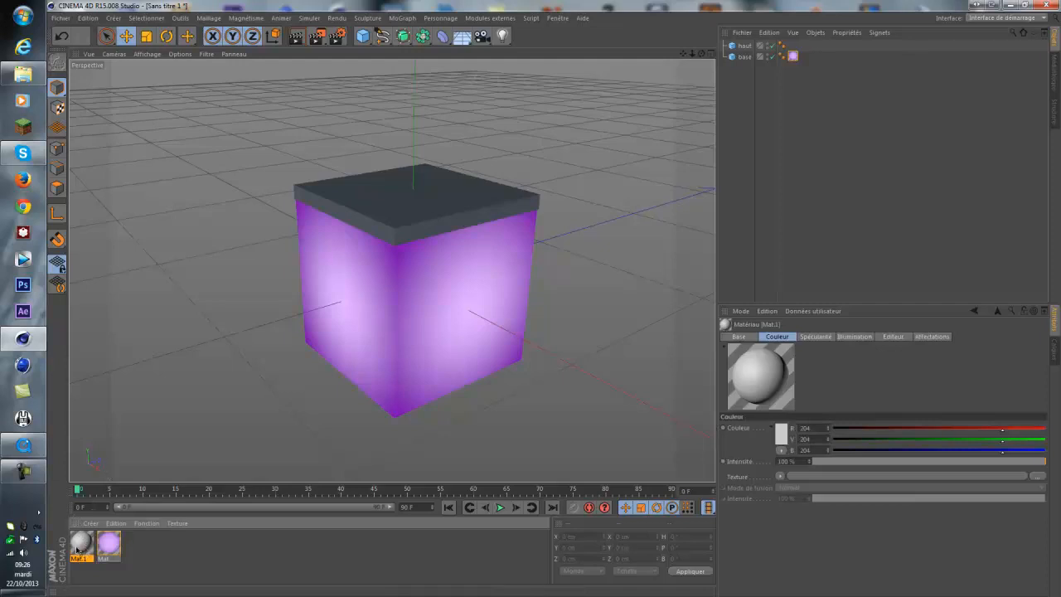
{"action": "double_click", "coordinate": [79, 547]}
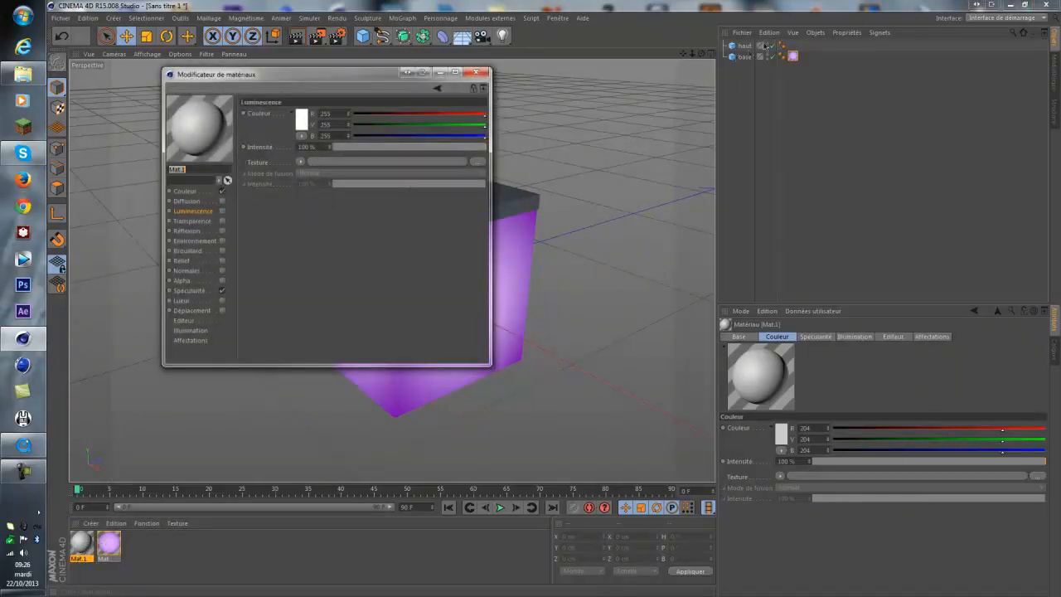
{"action": "left_click", "coordinate": [184, 192]}
{"action": "left_click", "coordinate": [302, 120]}
{"action": "left_click_drag", "start_coordinate": [287, 121], "coordinate": [211, 141]}
{"action": "left_click", "coordinate": [280, 168]}
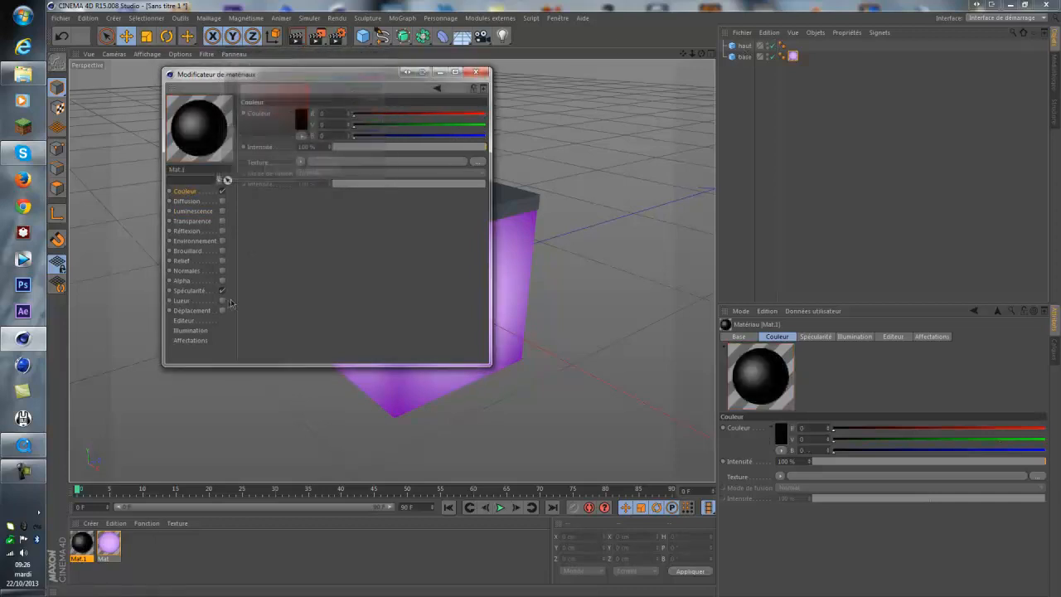
Set the black material's specular width to 17% and its height to about 56%
{"action": "left_click", "coordinate": [196, 291]}
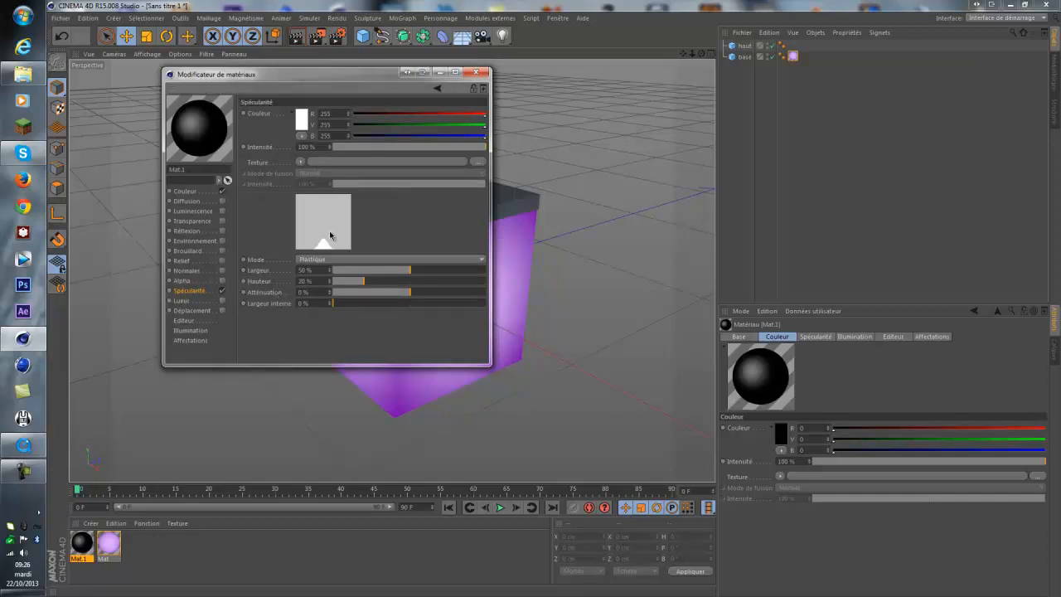
{"action": "left_click", "coordinate": [362, 271]}
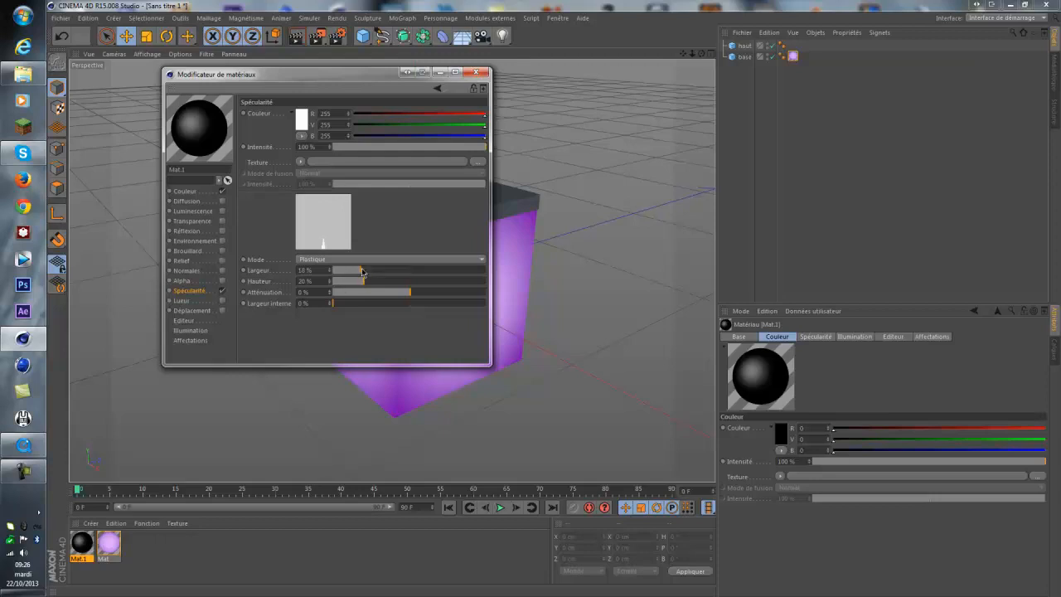
{"action": "left_click_drag", "start_coordinate": [363, 282], "coordinate": [422, 285]}
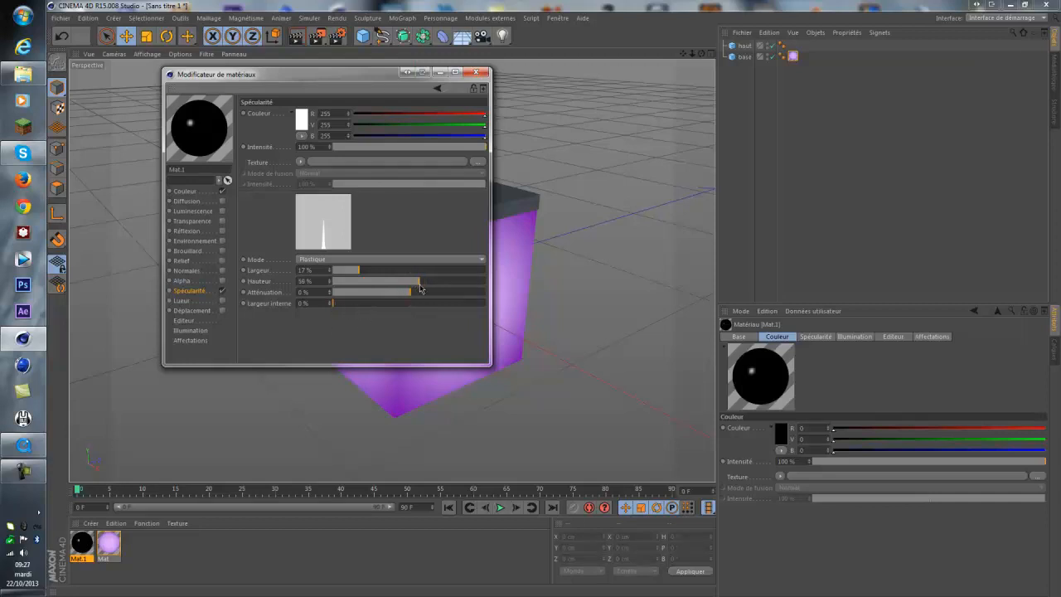
{"action": "left_click_drag", "start_coordinate": [421, 287], "coordinate": [423, 288]}
Enable the black material's Normales channel and assign the Normaliseur effect as its texture
{"action": "left_click", "coordinate": [174, 273]}
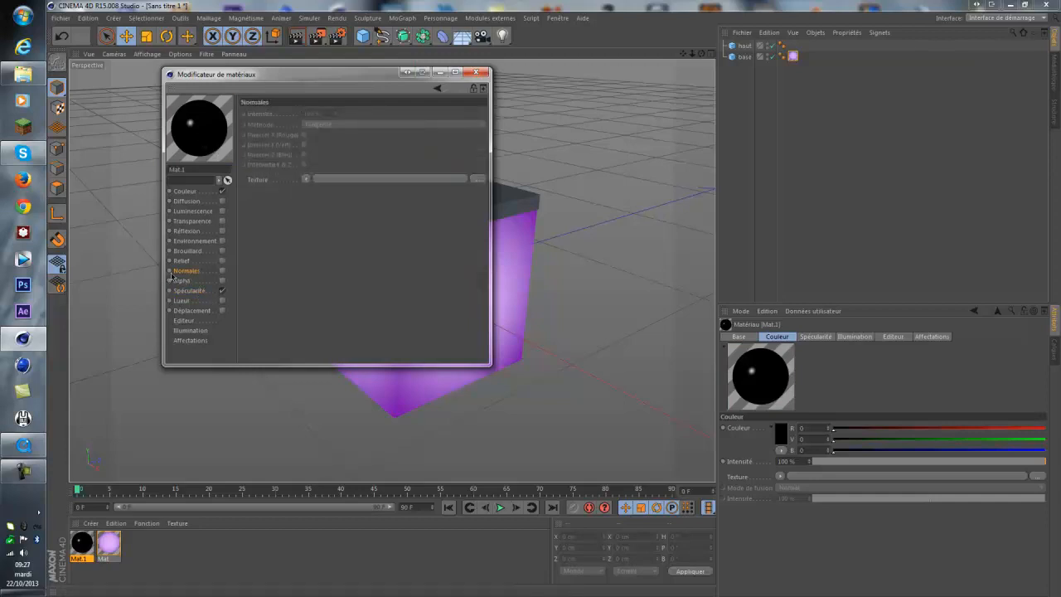
{"action": "left_click", "coordinate": [222, 272]}
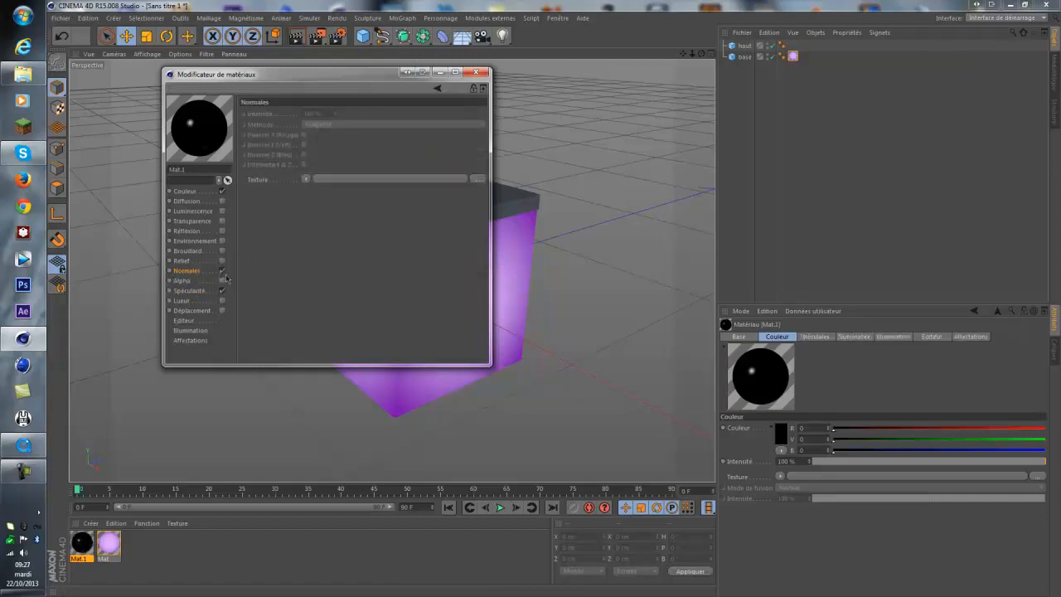
{"action": "left_click", "coordinate": [306, 179]}
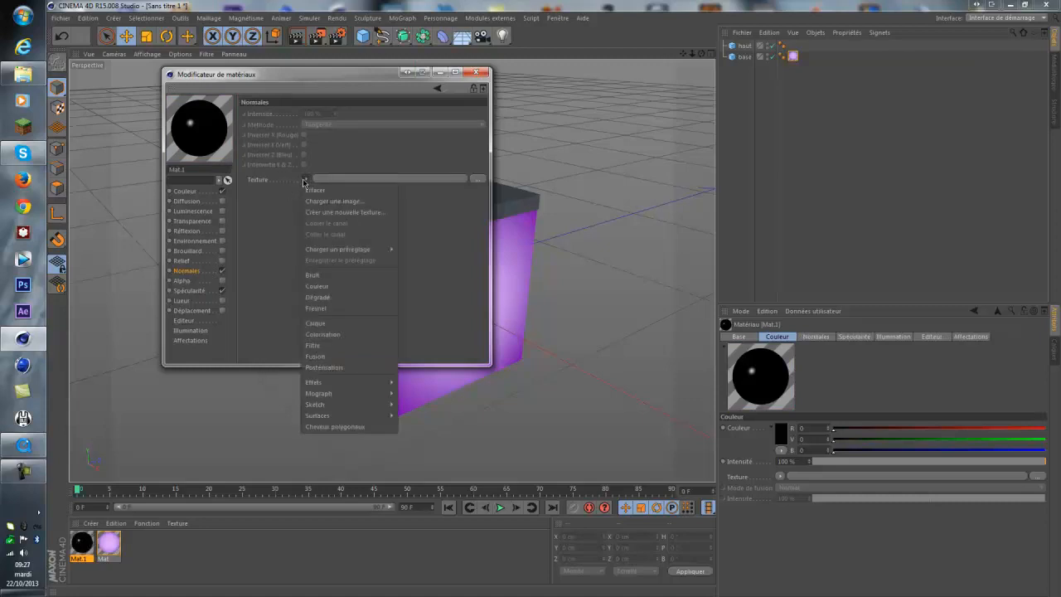
{"action": "mouse_move", "coordinate": [324, 382]}
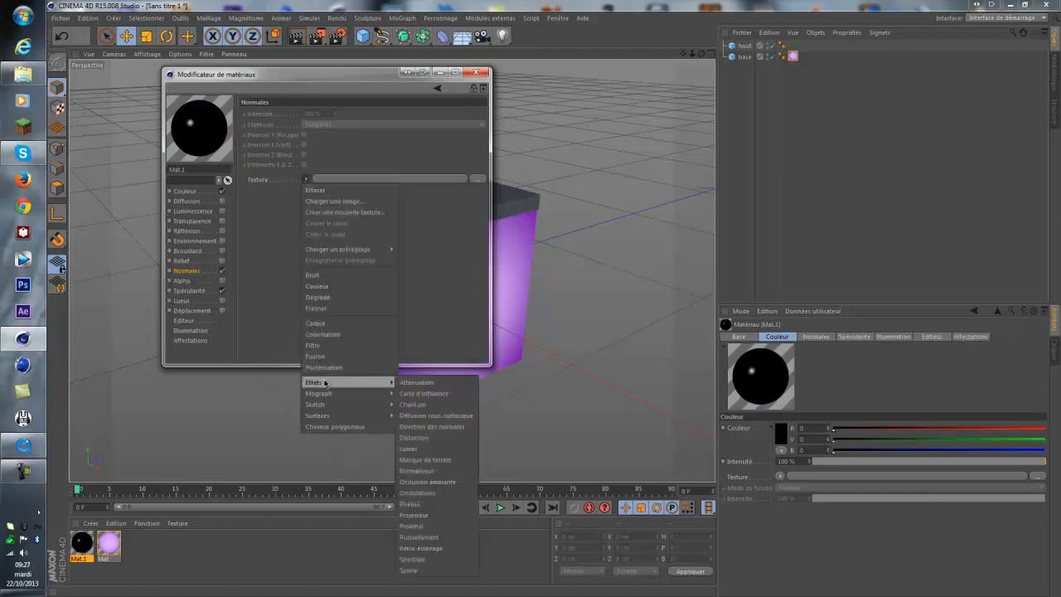
{"action": "left_click", "coordinate": [432, 470]}
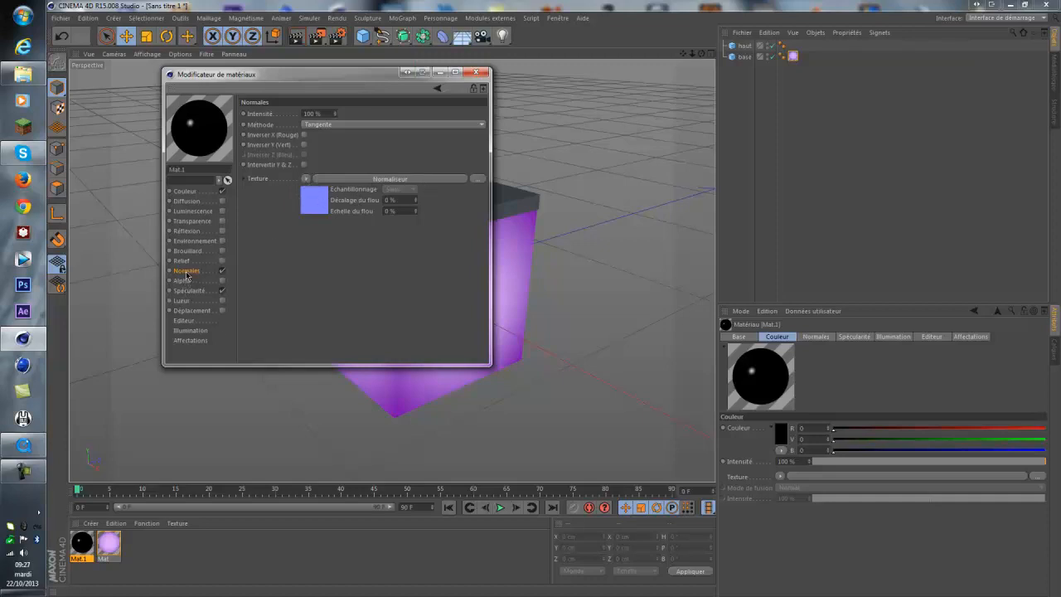
Open the Normaliseur shader's settings and start loading an image into its texture slot
{"action": "left_click", "coordinate": [306, 178]}
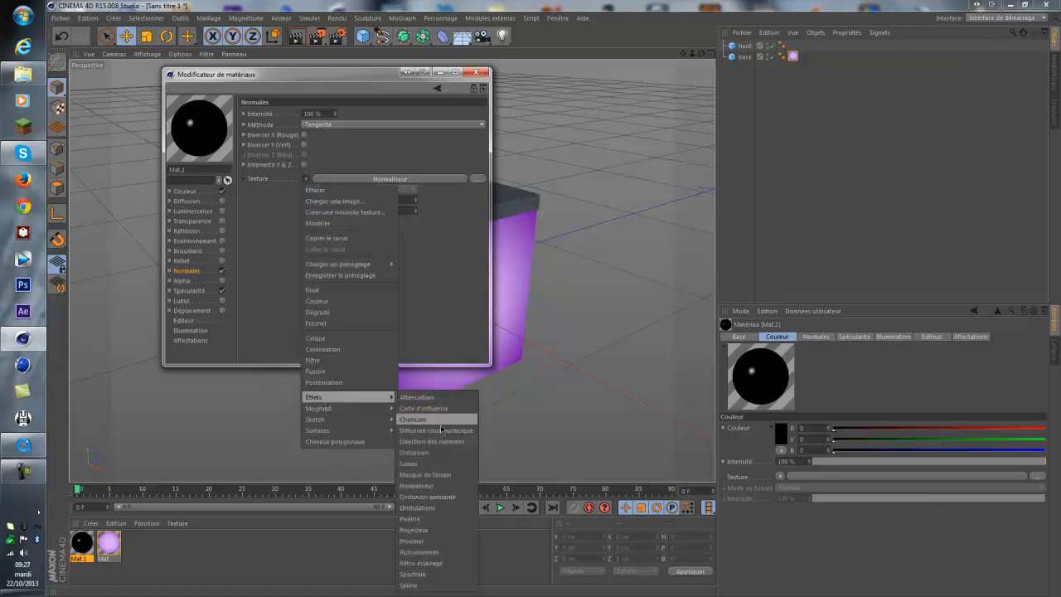
{"action": "left_click", "coordinate": [316, 301]}
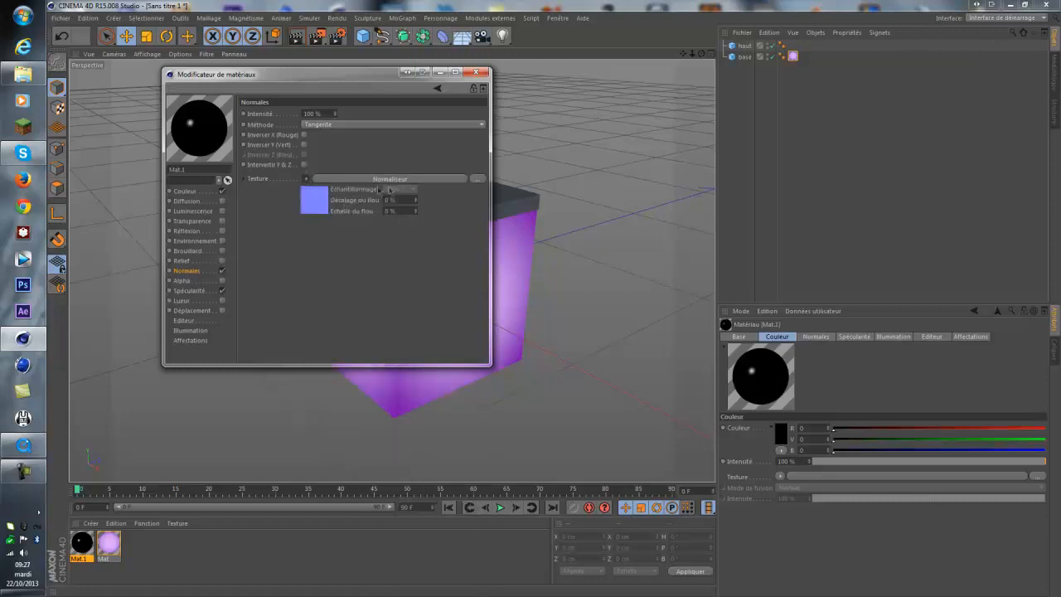
{"action": "left_click", "coordinate": [320, 202]}
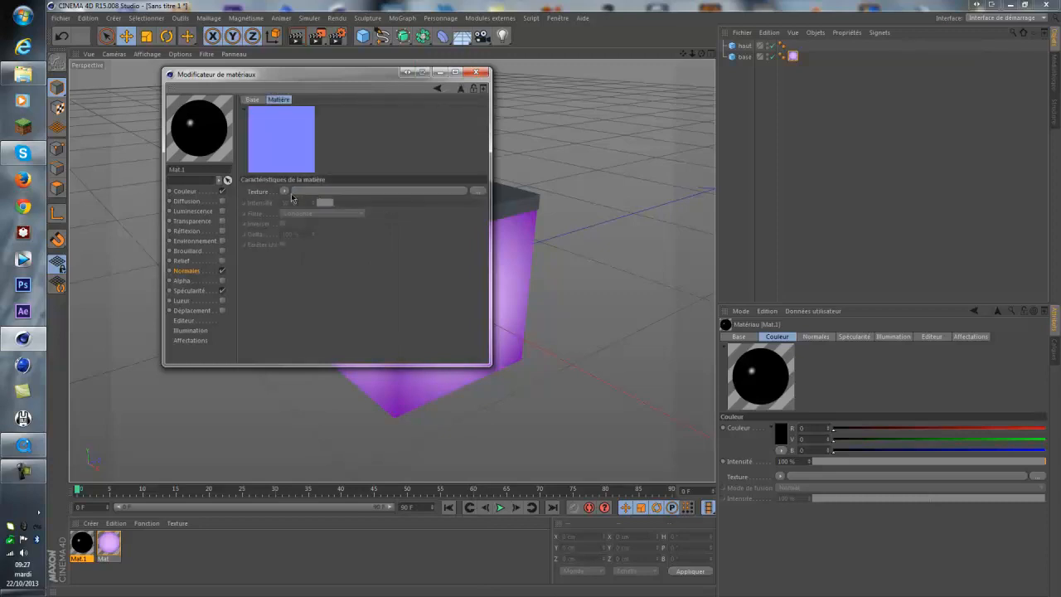
{"action": "left_click", "coordinate": [286, 192]}
{"action": "left_click", "coordinate": [315, 208]}
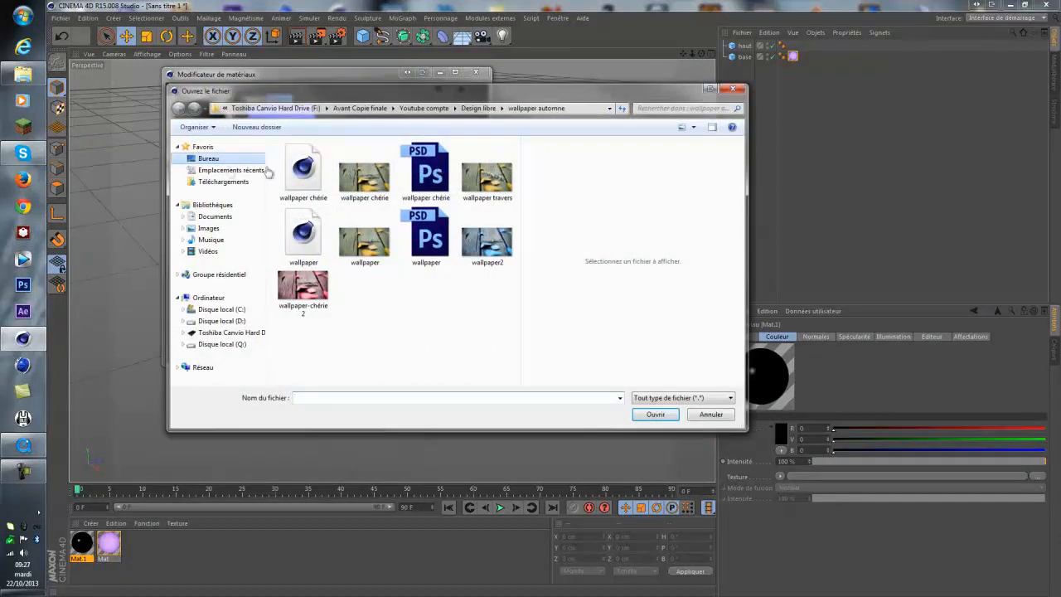
Browse from the desktop to Entrainements - Tutos/tuts/tuto 18 sol dynamique TRON/Utiles pour le tuto/Preview tuto/Ressources and select Stone_texture_by_enframed
{"action": "left_click", "coordinate": [208, 158]}
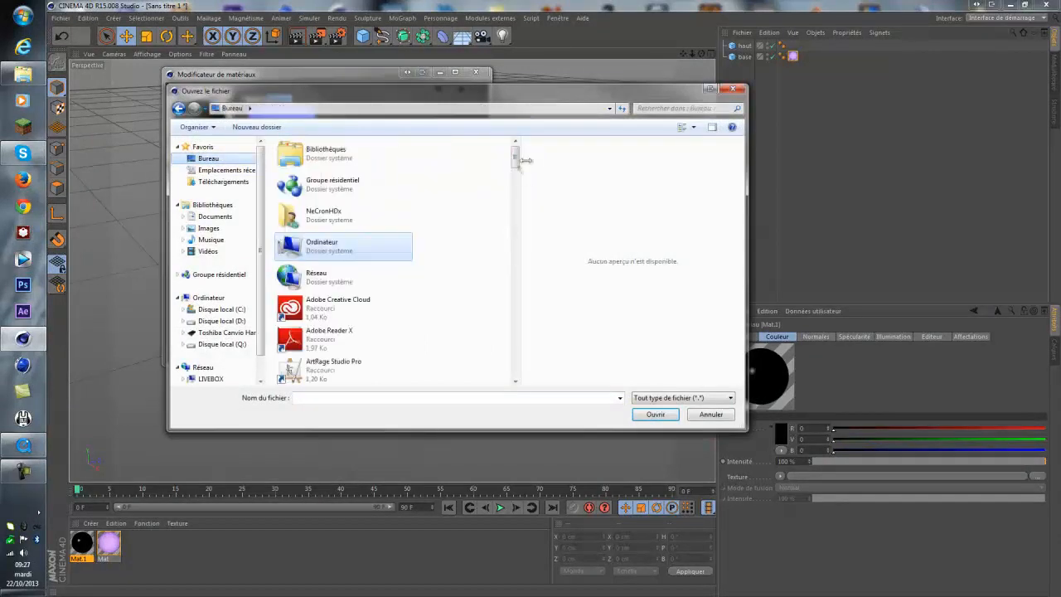
{"action": "left_click_drag", "start_coordinate": [515, 149], "coordinate": [519, 262]}
{"action": "double_click", "coordinate": [388, 285]}
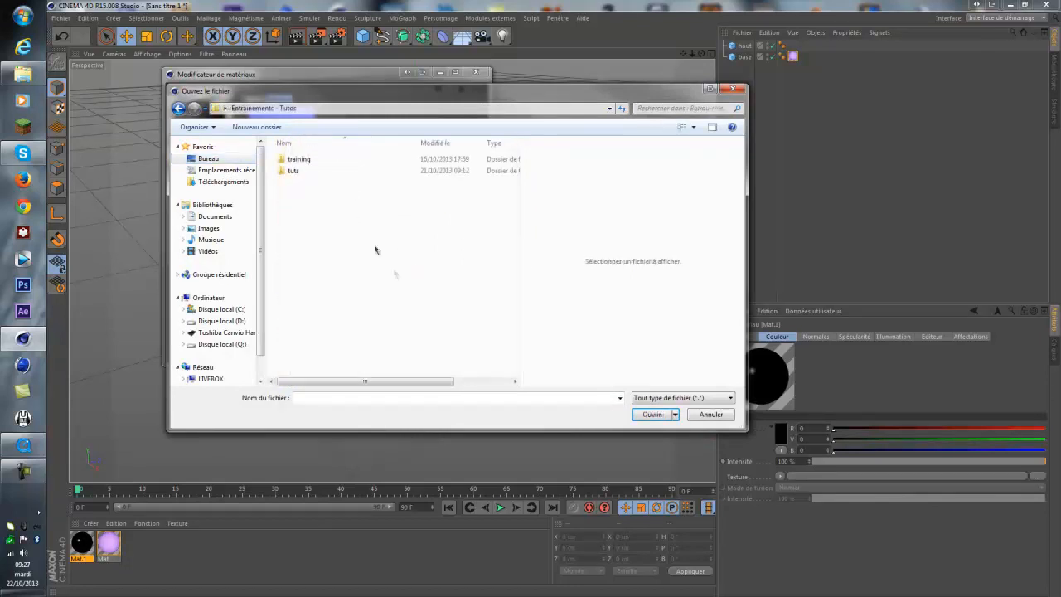
{"action": "double_click", "coordinate": [326, 171]}
{"action": "double_click", "coordinate": [328, 162]}
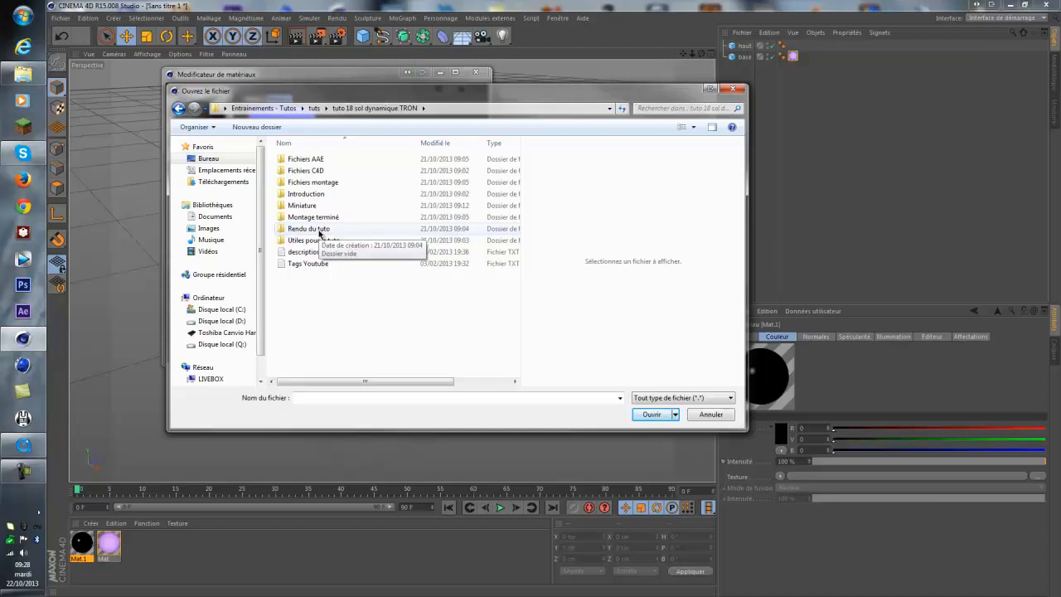
{"action": "double_click", "coordinate": [317, 239]}
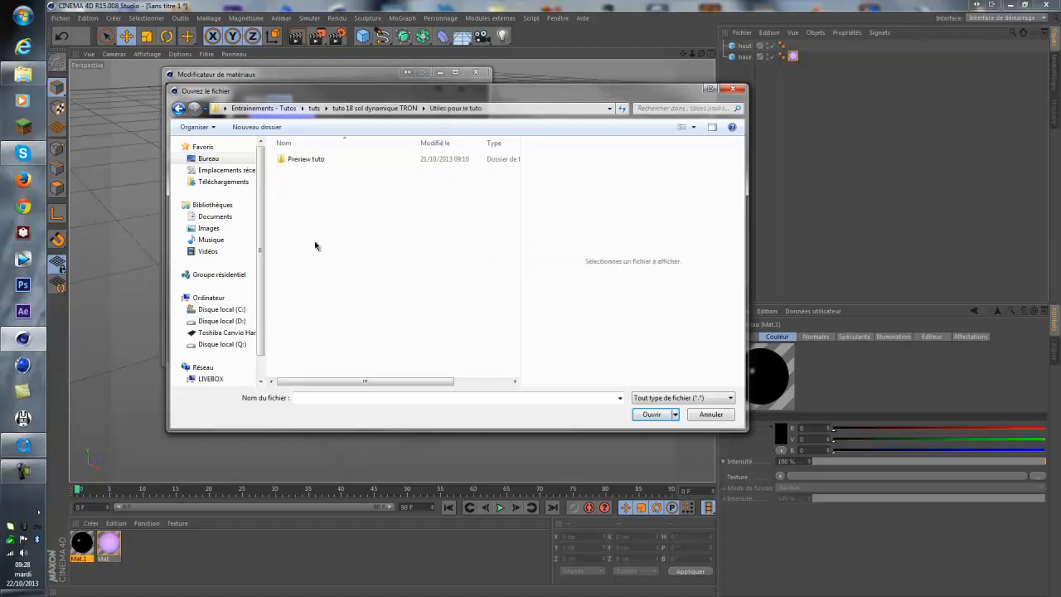
{"action": "double_click", "coordinate": [320, 159]}
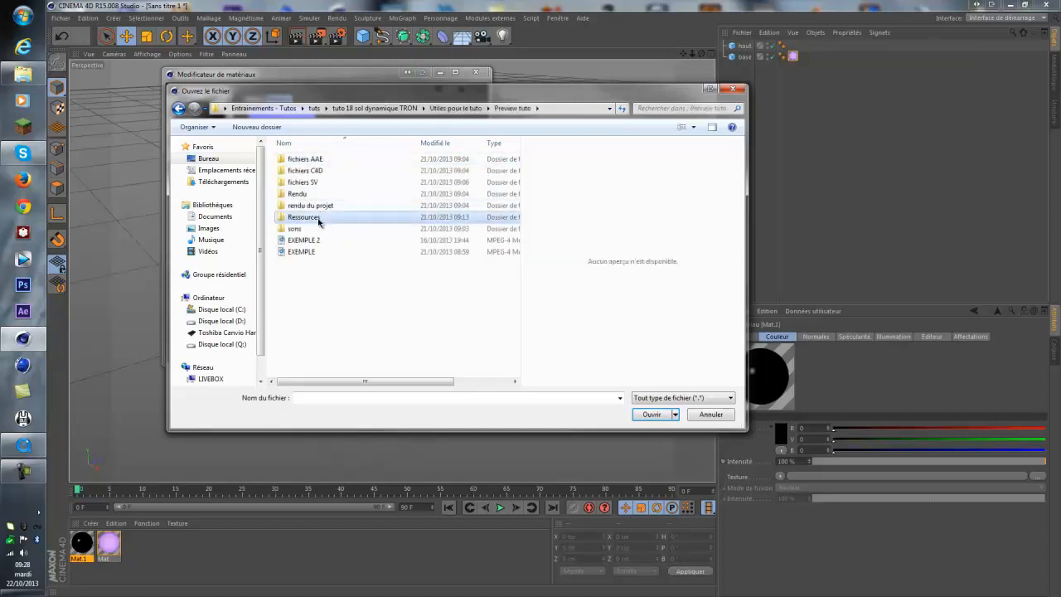
{"action": "double_click", "coordinate": [310, 218]}
{"action": "left_click", "coordinate": [312, 176]}
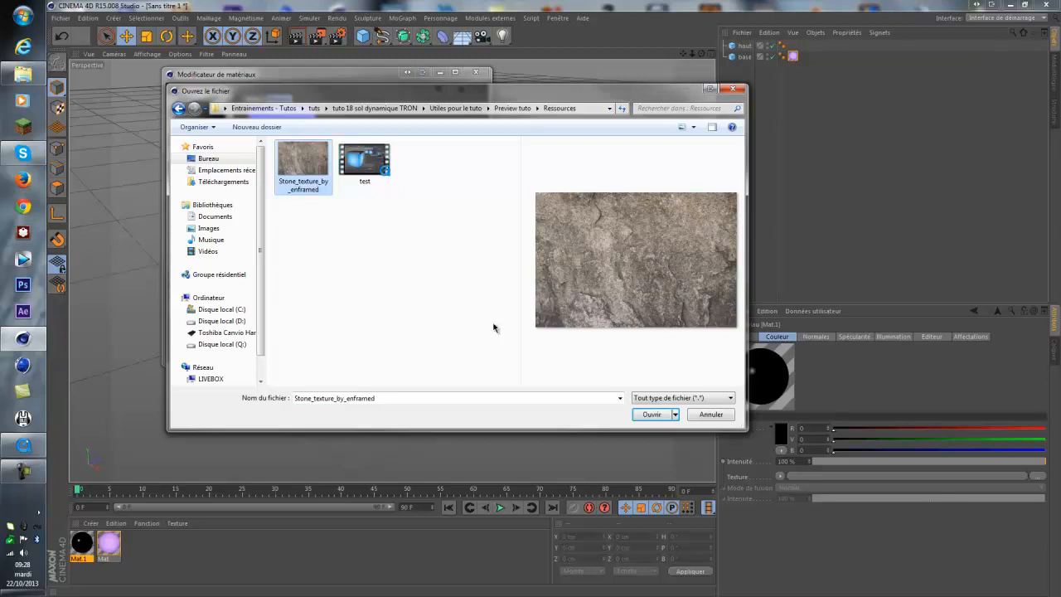
Check the pixel dimensions of the Stone_texture_by_enframed image in its file properties
{"action": "right_click", "coordinate": [309, 189]}
{"action": "left_click", "coordinate": [336, 537]}
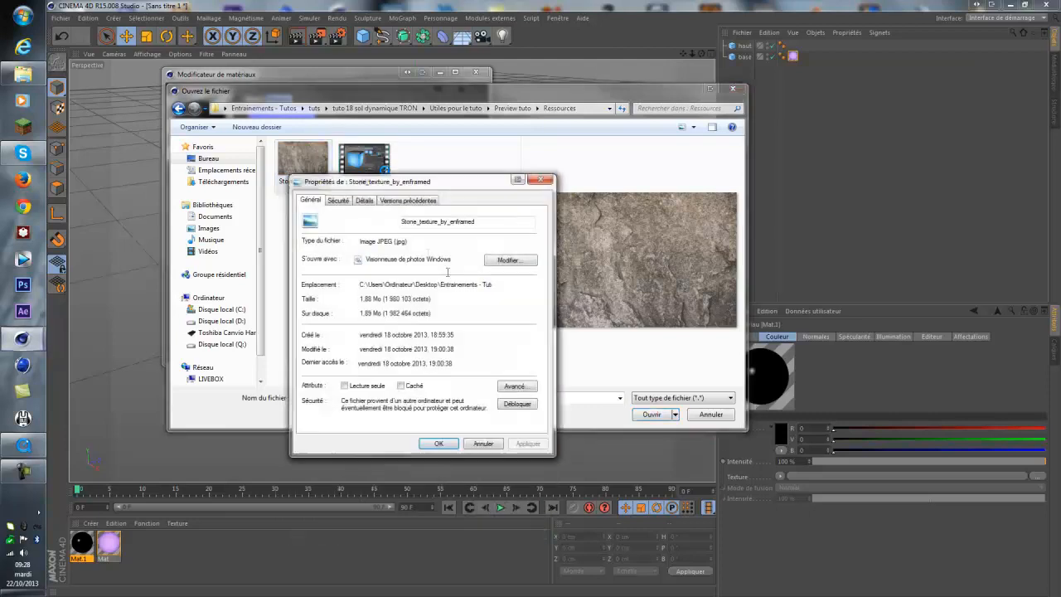
{"action": "left_click", "coordinate": [364, 200]}
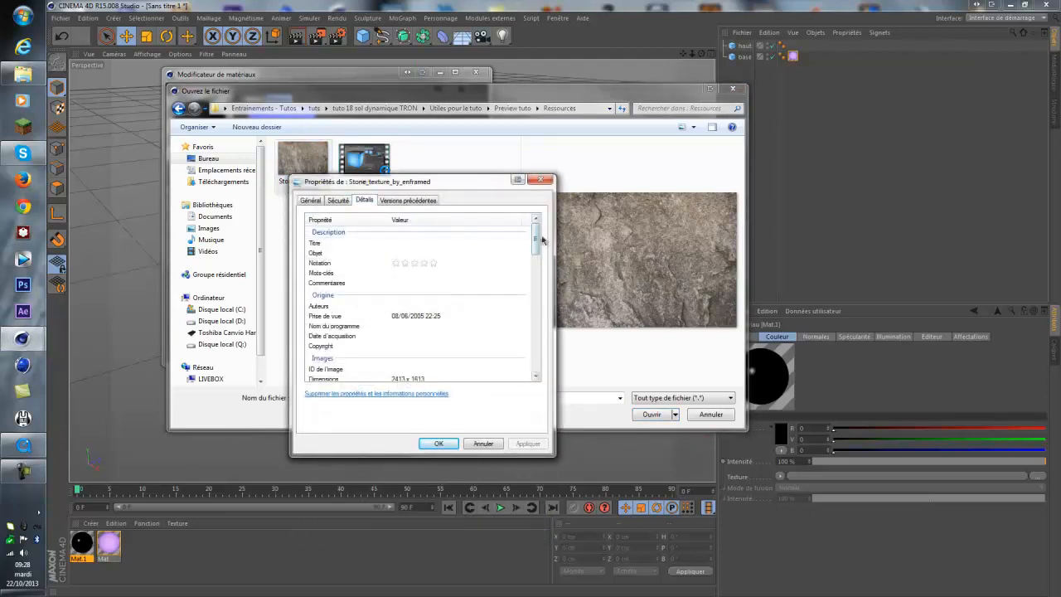
{"action": "scroll", "coordinate": [540, 245], "scroll_direction": "down", "scroll_amount": 2}
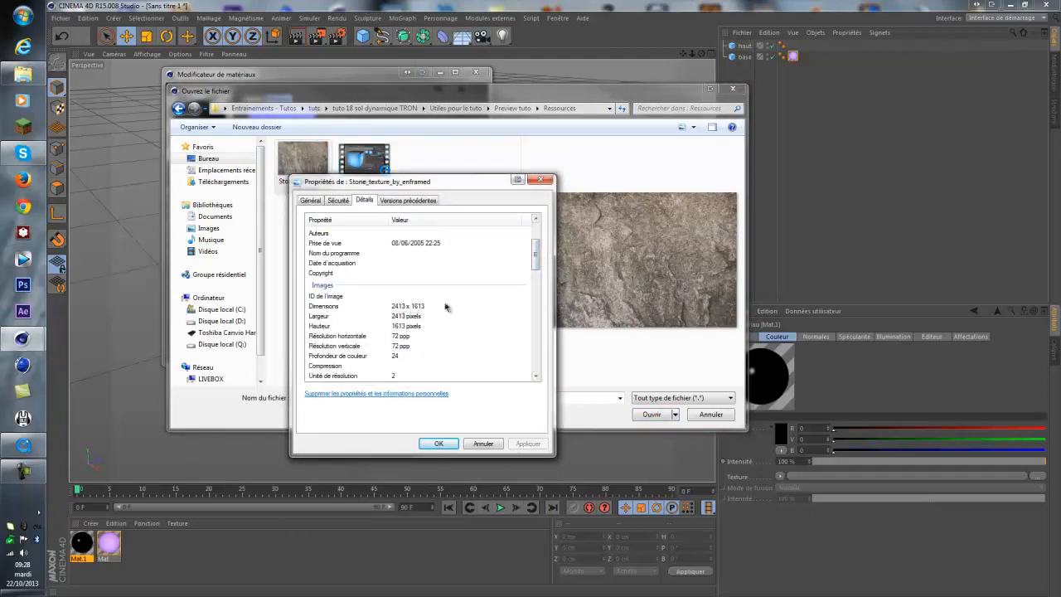
{"action": "left_click", "coordinate": [439, 444]}
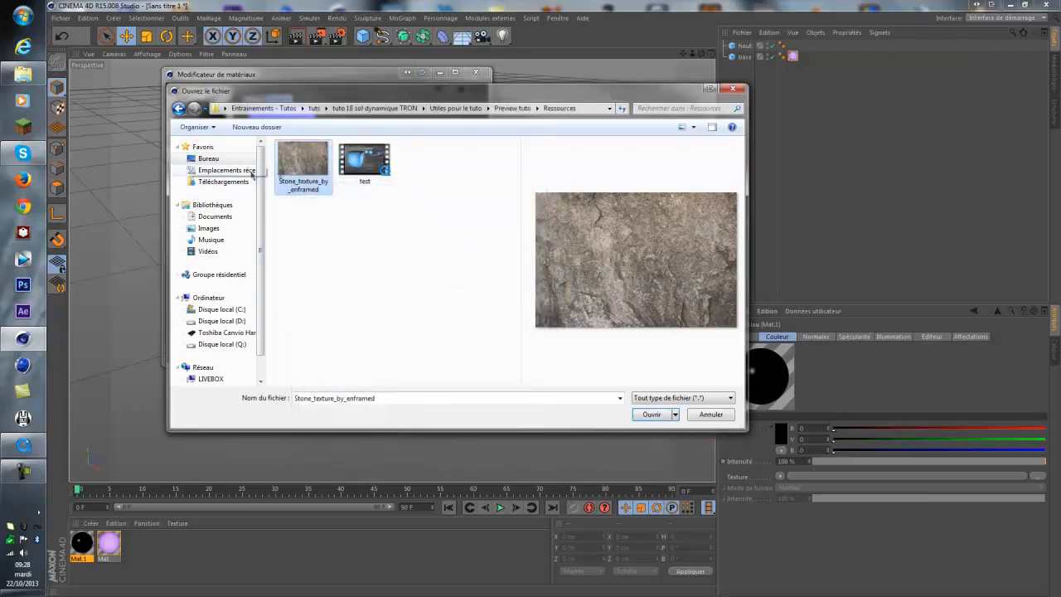
Load the stone image into the Normaliseur without copying it to the project, set its intensity to 20%, and close the material editor
{"action": "left_click", "coordinate": [651, 416]}
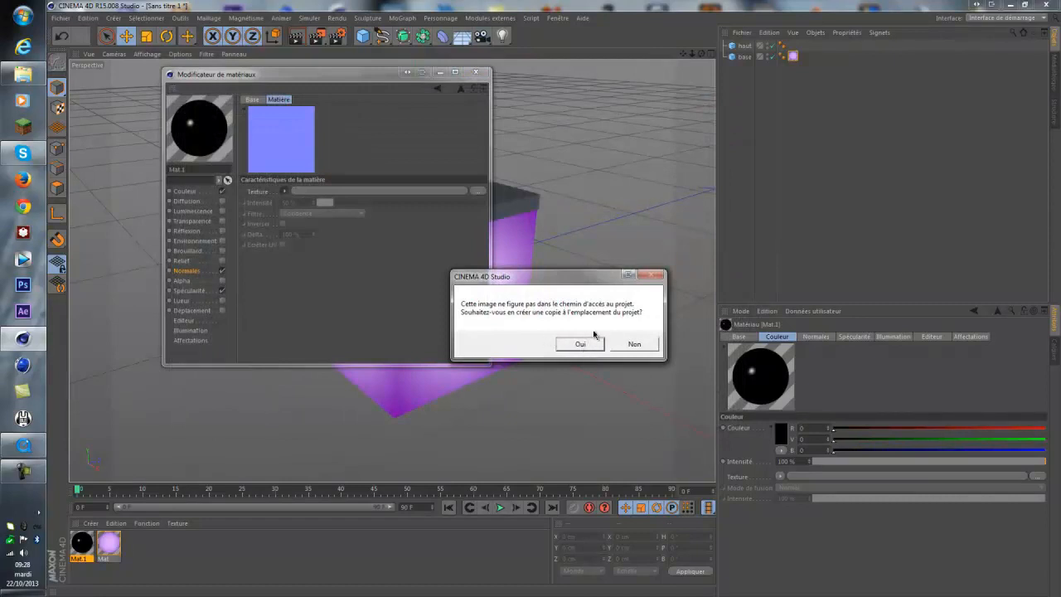
{"action": "left_click", "coordinate": [634, 344]}
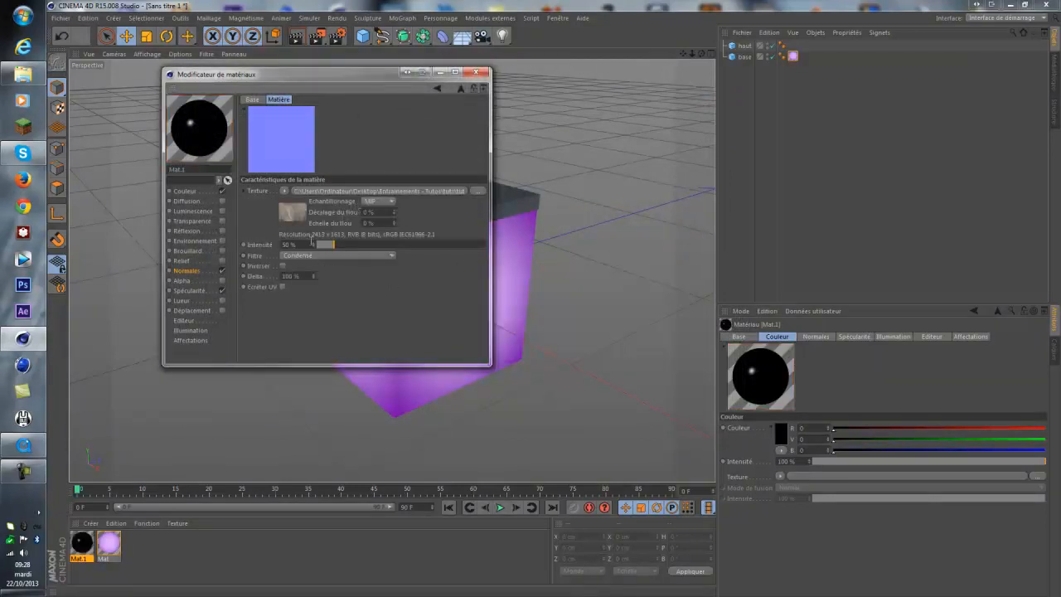
{"action": "type", "text": "20"}
{"action": "key", "text": "Return"}
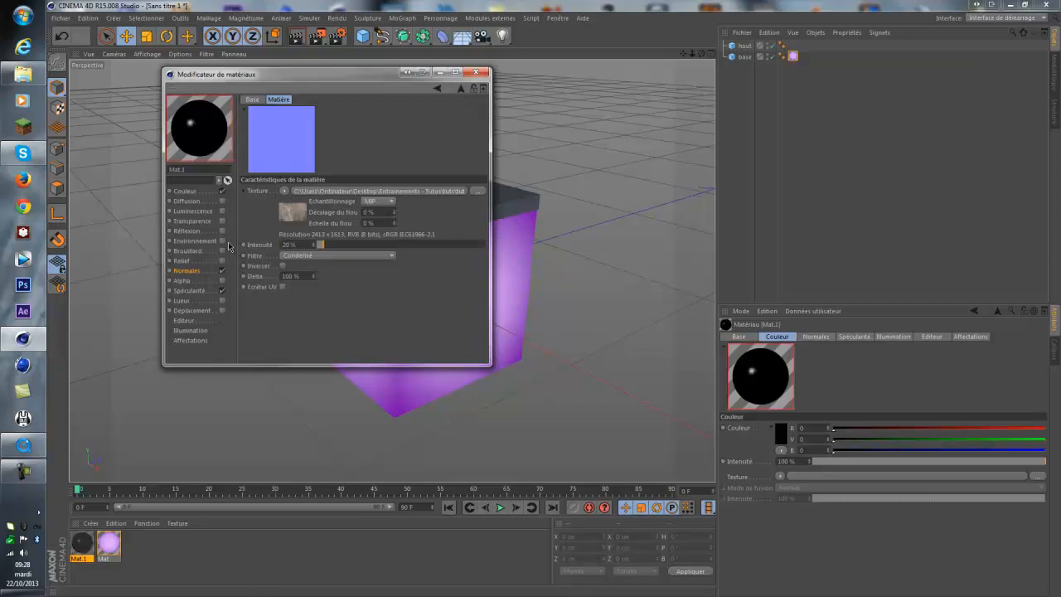
{"action": "left_click", "coordinate": [473, 73]}
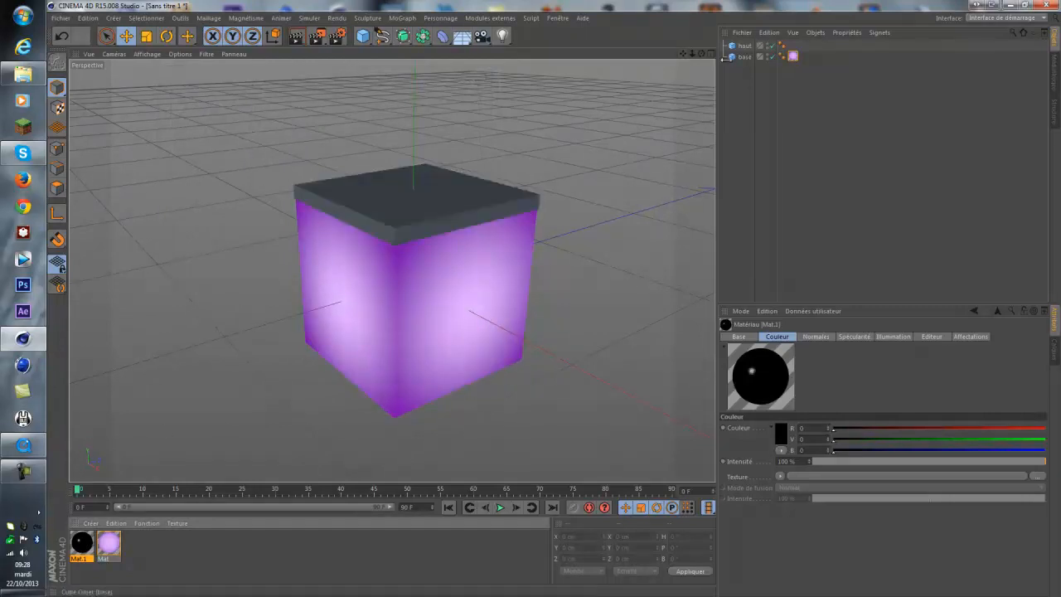
Group the haut and base objects under a null object and rename the group Cube
{"action": "left_click_drag", "start_coordinate": [548, 297], "coordinate": [554, 301], "text": "alt"}
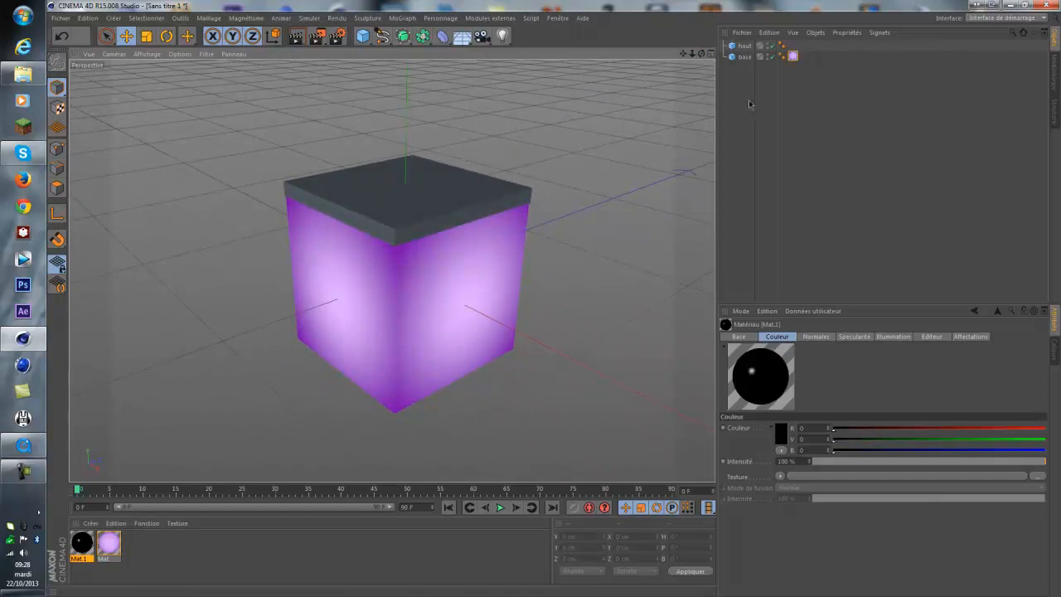
{"action": "left_click_drag", "start_coordinate": [740, 117], "coordinate": [726, 37]}
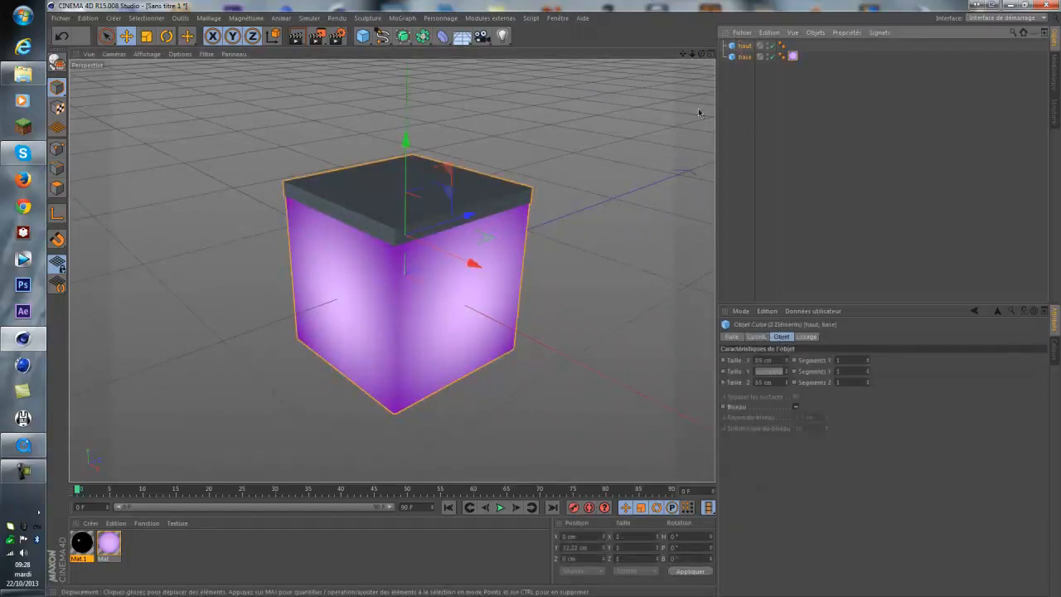
{"action": "key", "text": "alt+g"}
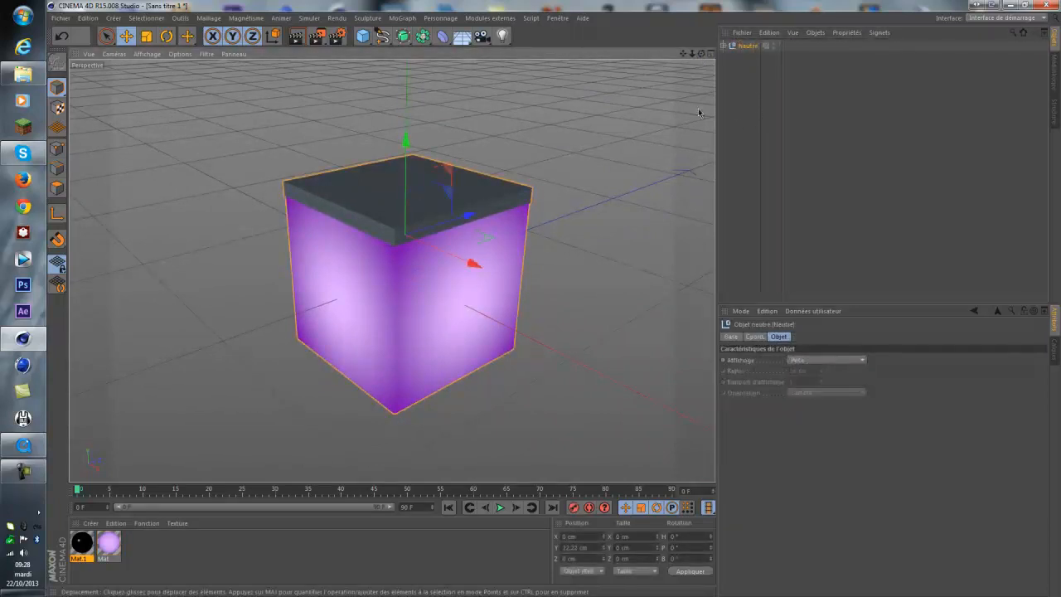
{"action": "double_click", "coordinate": [748, 46]}
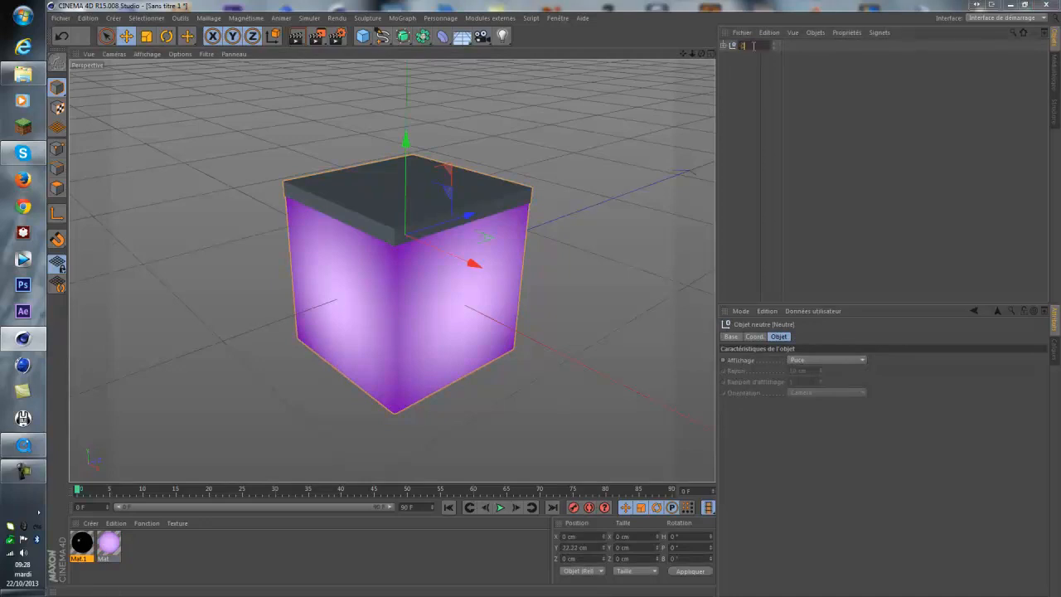
{"action": "type", "text": "Cube"}
{"action": "key", "text": "Return"}
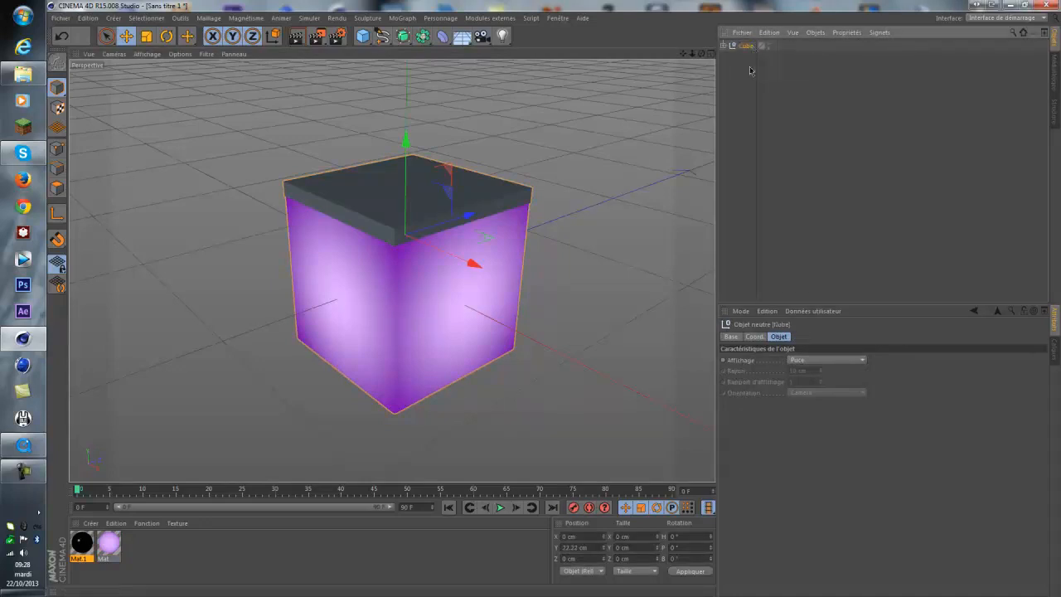
Add a MoGraph Cloneur object and make the Cube group its child
{"action": "left_click", "coordinate": [742, 71]}
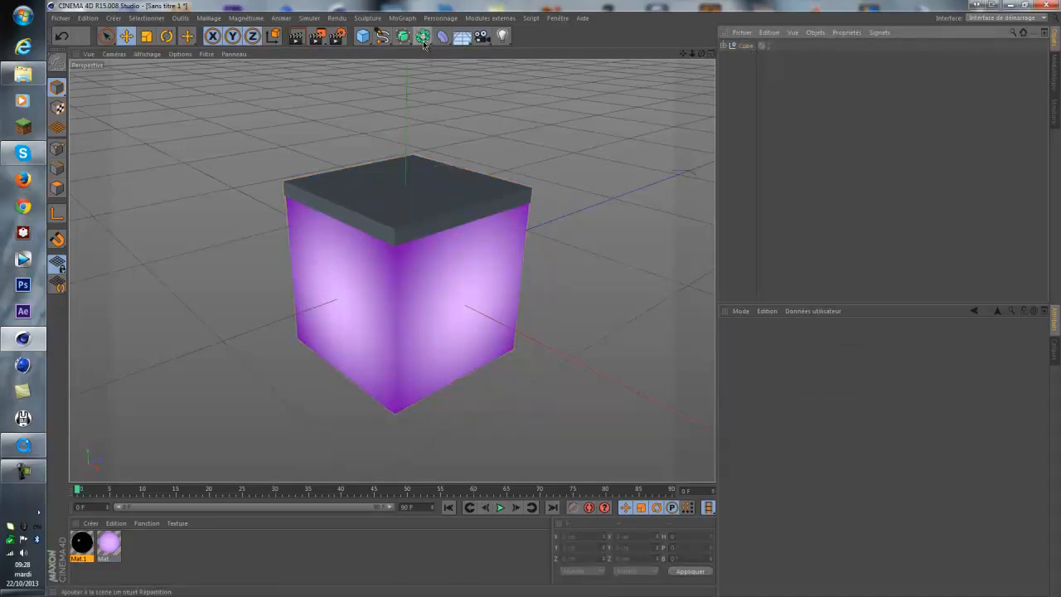
{"action": "left_click", "coordinate": [423, 37]}
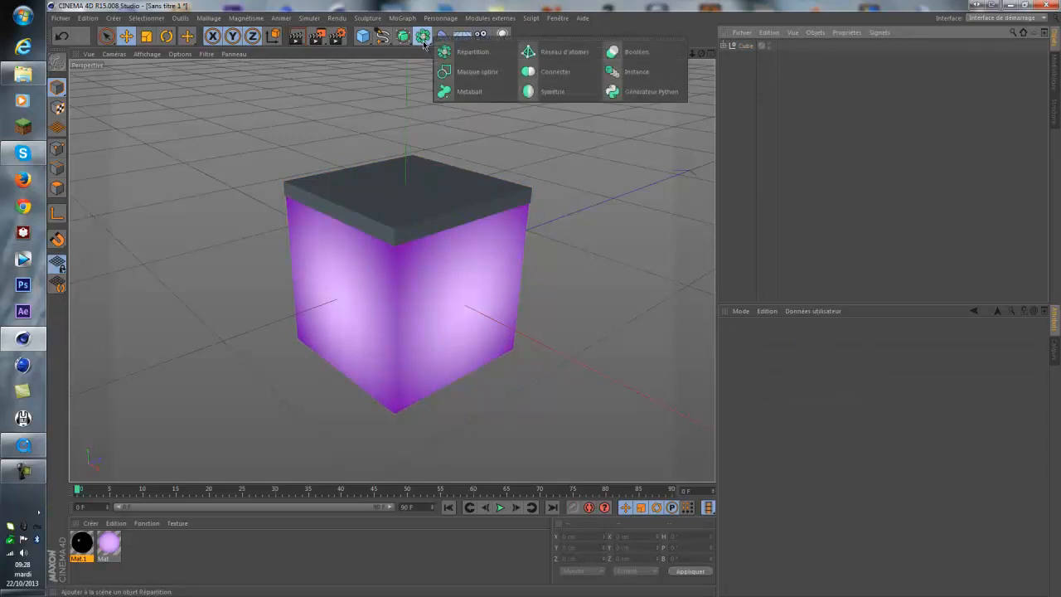
{"action": "left_click", "coordinate": [403, 36]}
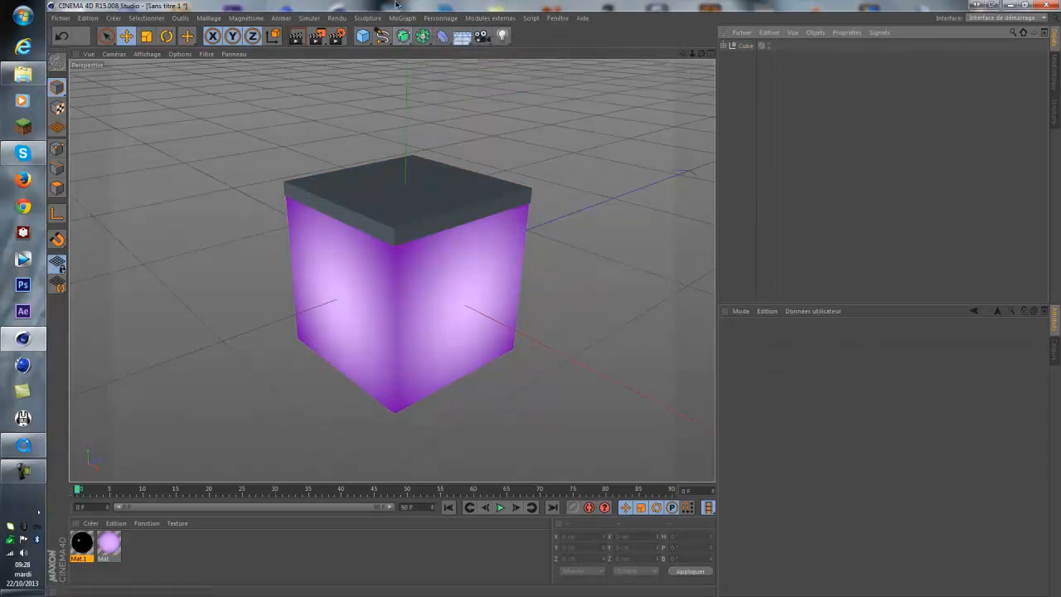
{"action": "left_click", "coordinate": [398, 18]}
{"action": "left_click", "coordinate": [403, 100]}
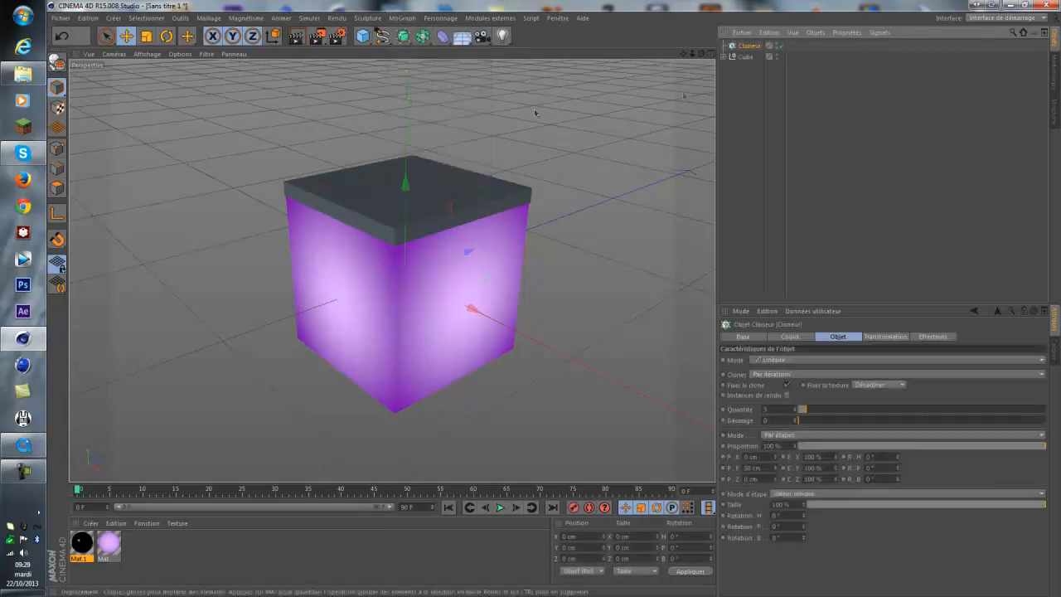
{"action": "left_click_drag", "start_coordinate": [753, 50], "coordinate": [551, 299]}
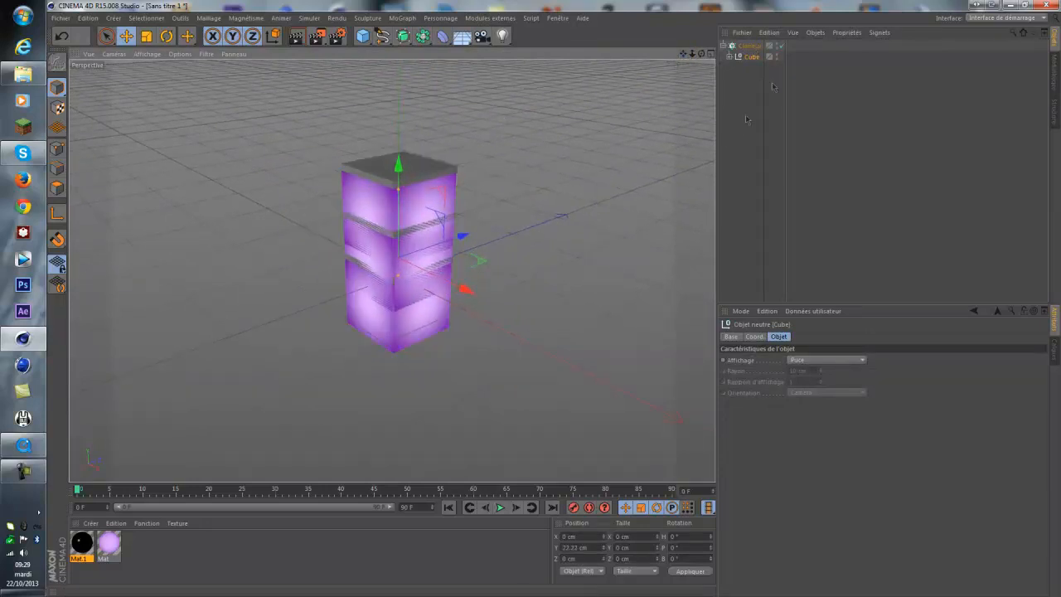
Set the Cloneur's distribution mode to Répartition sur une grille
{"action": "left_click", "coordinate": [750, 46]}
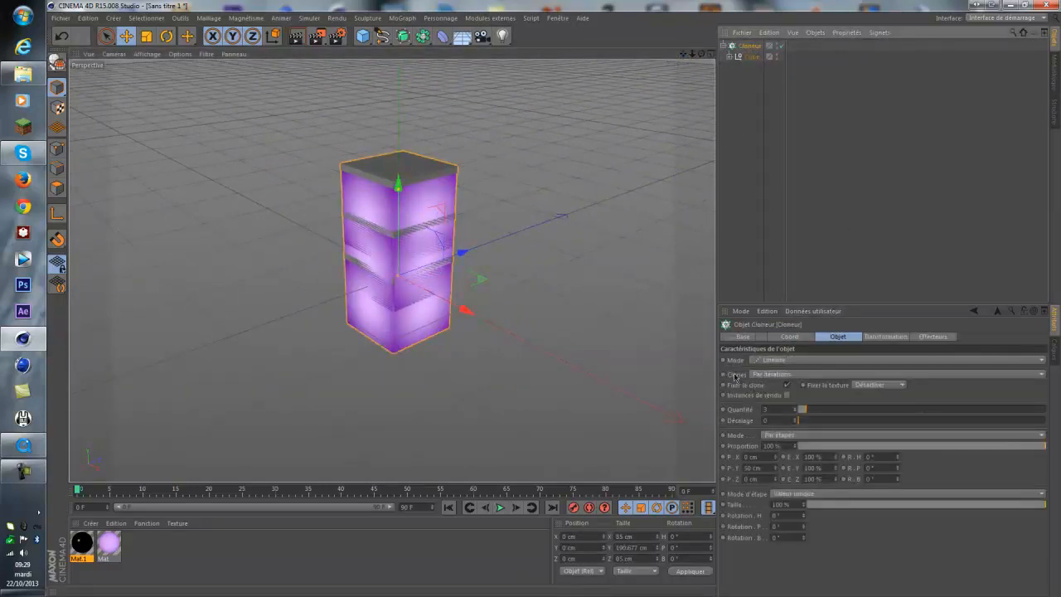
{"action": "left_click", "coordinate": [824, 361]}
{"action": "left_click", "coordinate": [797, 404]}
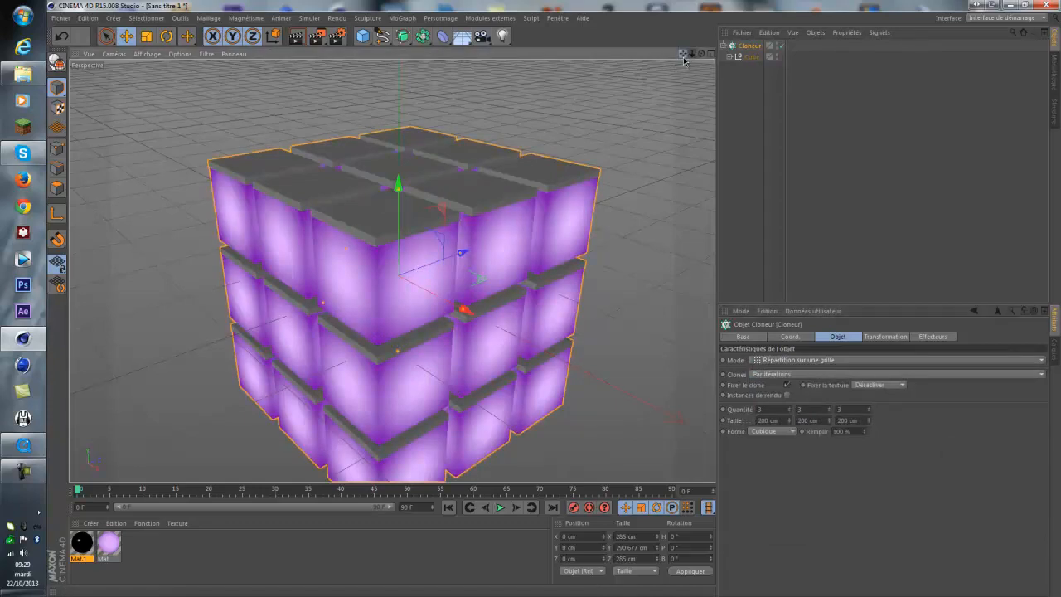
Set the Cloneur's grid quantities to 20, 1 and 20 so the cubes form a single flat layer
{"action": "left_click_drag", "start_coordinate": [568, 184], "coordinate": [556, 306], "text": "alt"}
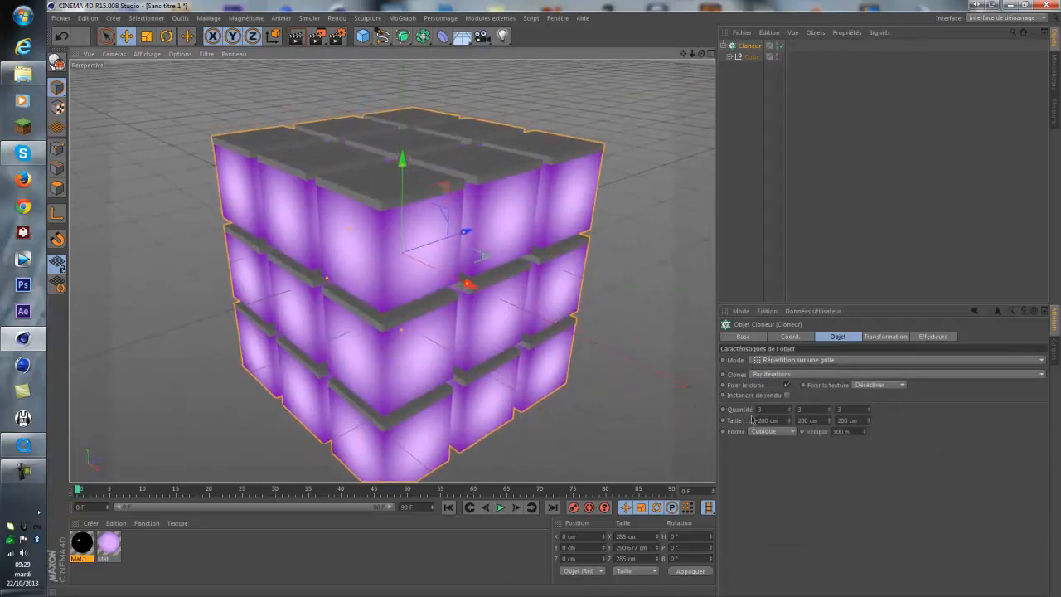
{"action": "left_click_drag", "start_coordinate": [817, 410], "coordinate": [733, 398]}
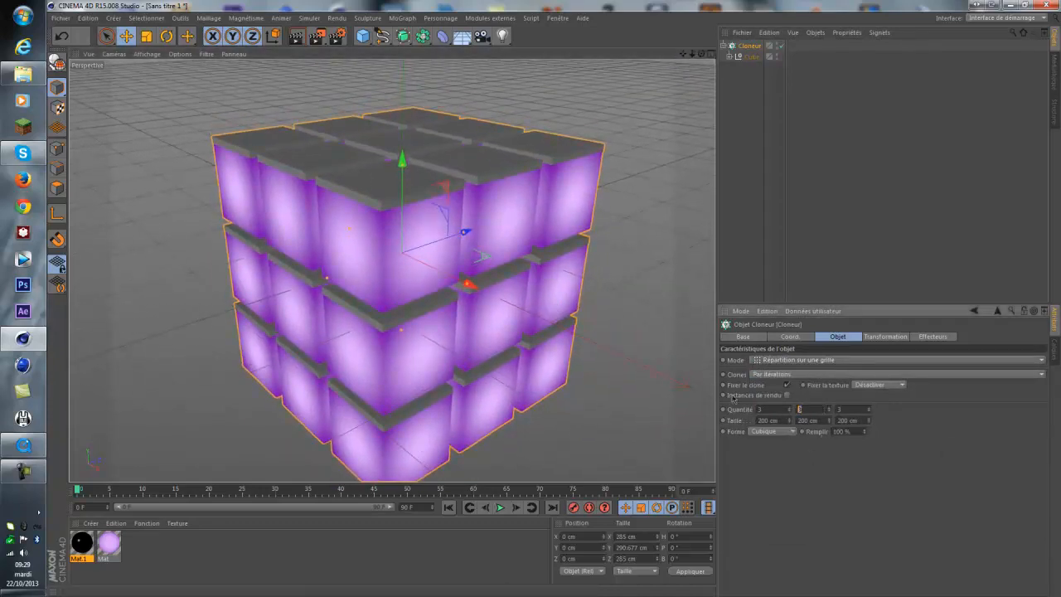
{"action": "type", "text": "1"}
{"action": "key", "text": "Return"}
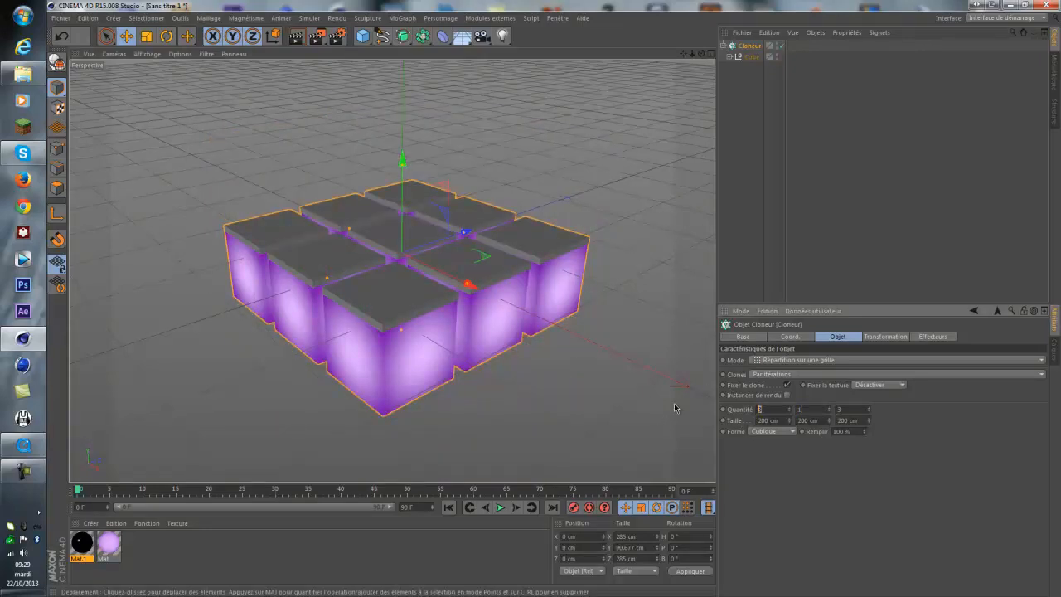
{"action": "type", "text": "20"}
{"action": "key", "text": "Return"}
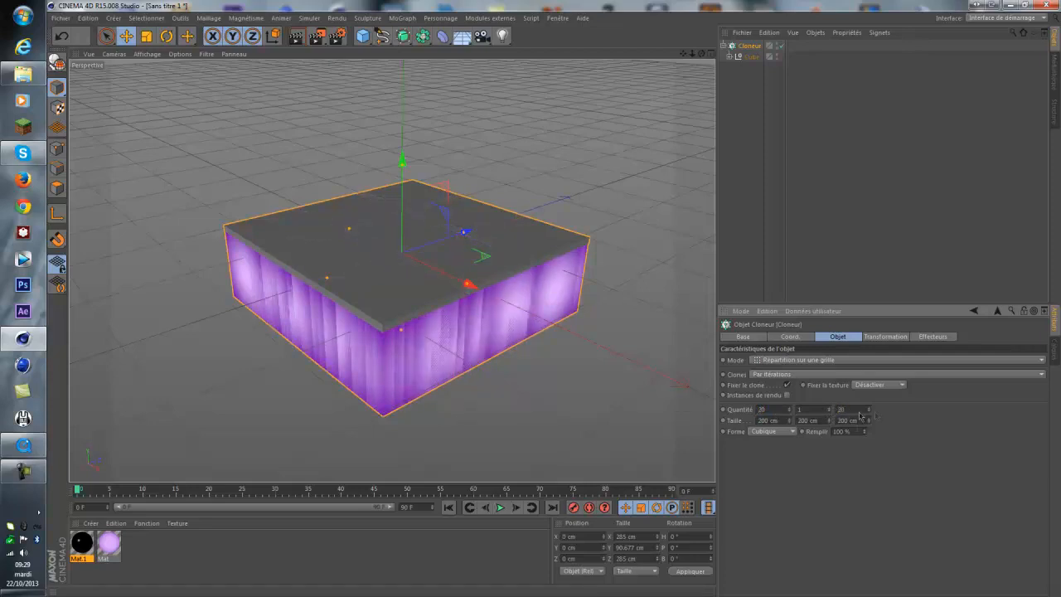
Spread the clones by setting the Cloneur's grid size to 1620 cm along both the X and Z axes
{"action": "left_click_drag", "start_coordinate": [469, 286], "coordinate": [559, 301]}
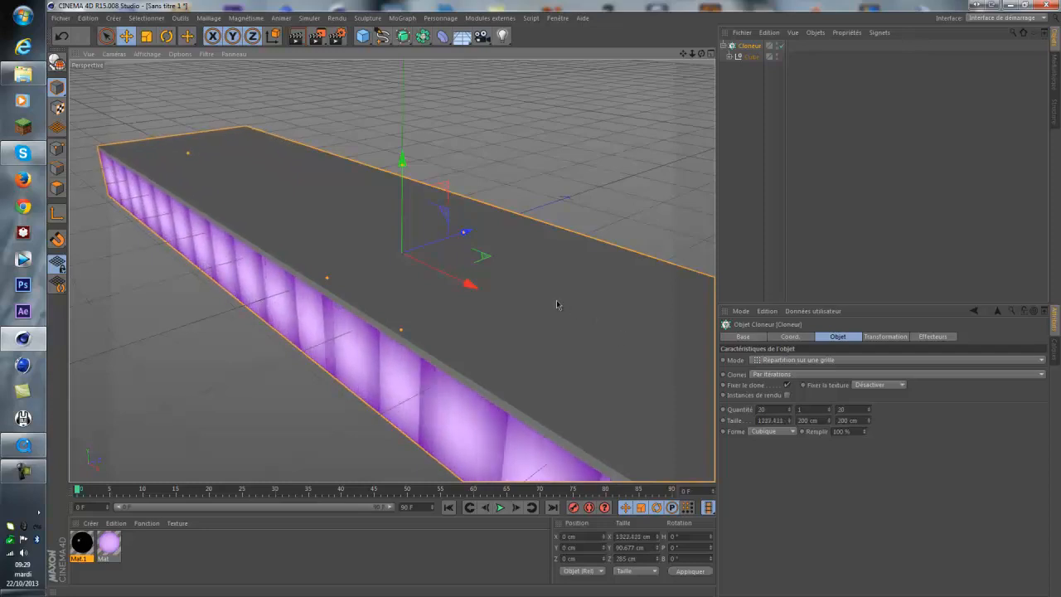
{"action": "left_click_drag", "start_coordinate": [188, 153], "coordinate": [150, 142]}
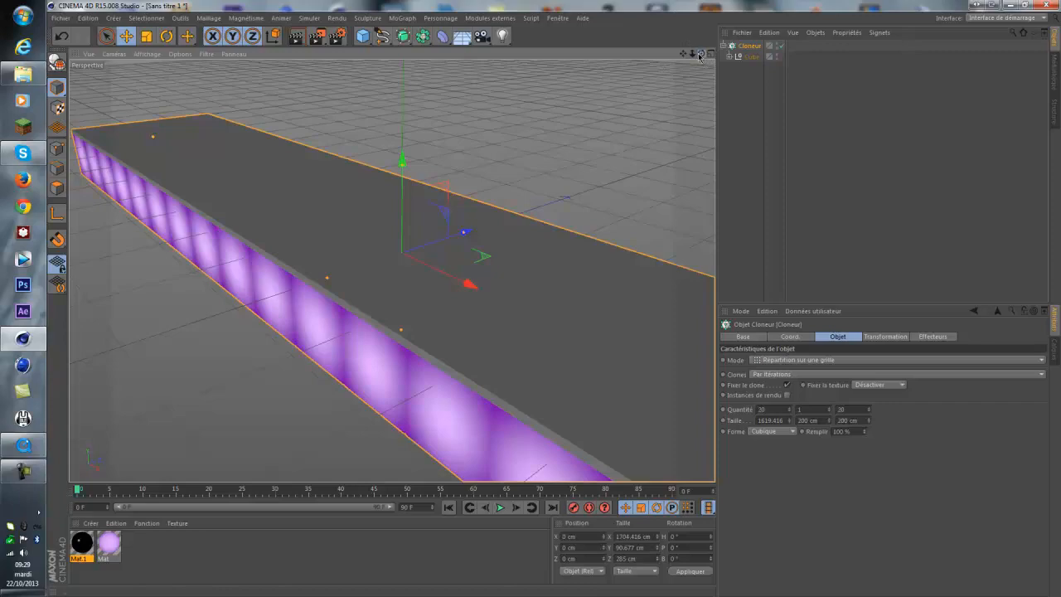
{"action": "mouse_move", "coordinate": [699, 55]}
{"action": "left_mouse_down"}
{"action": "mouse_move", "coordinate": [578, 333]}
{"action": "mouse_move", "coordinate": [545, 296]}
{"action": "mouse_move", "coordinate": [554, 304]}
{"action": "left_mouse_up"}
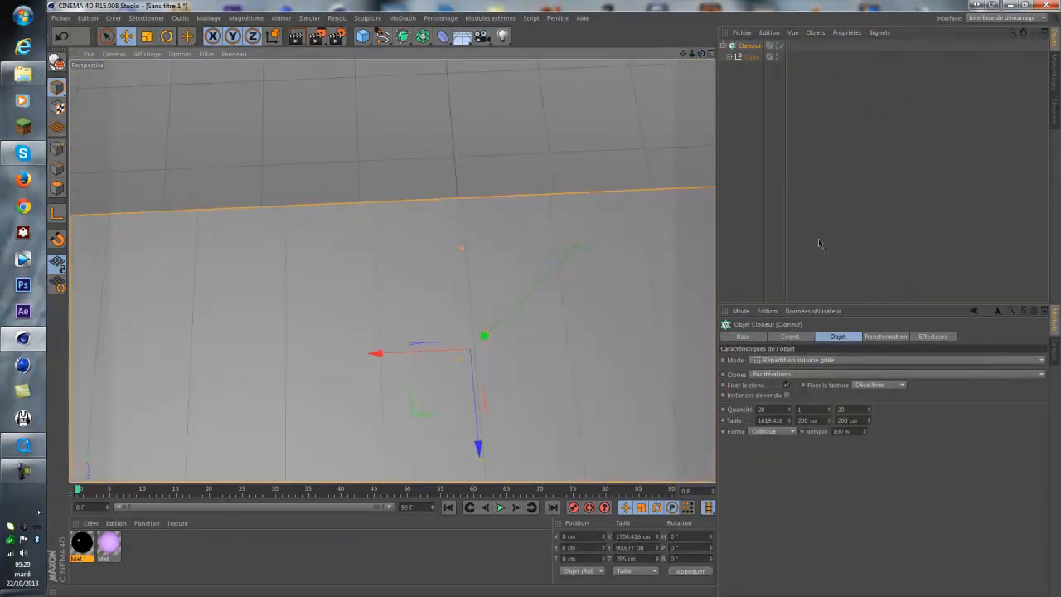
{"action": "double_click", "coordinate": [771, 421]}
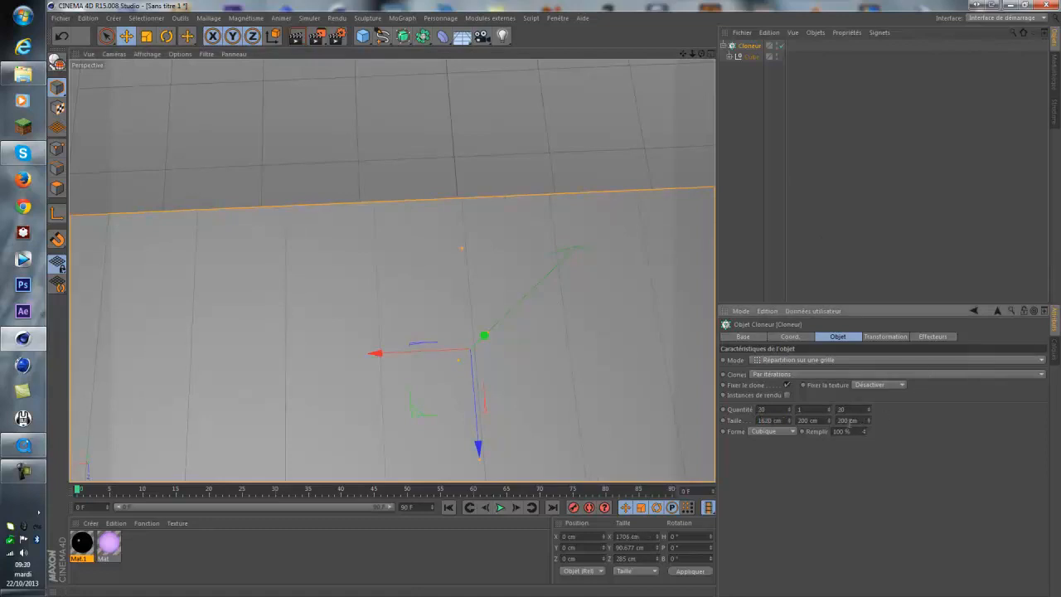
{"action": "type", "text": "1620"}
{"action": "key", "text": "Return"}
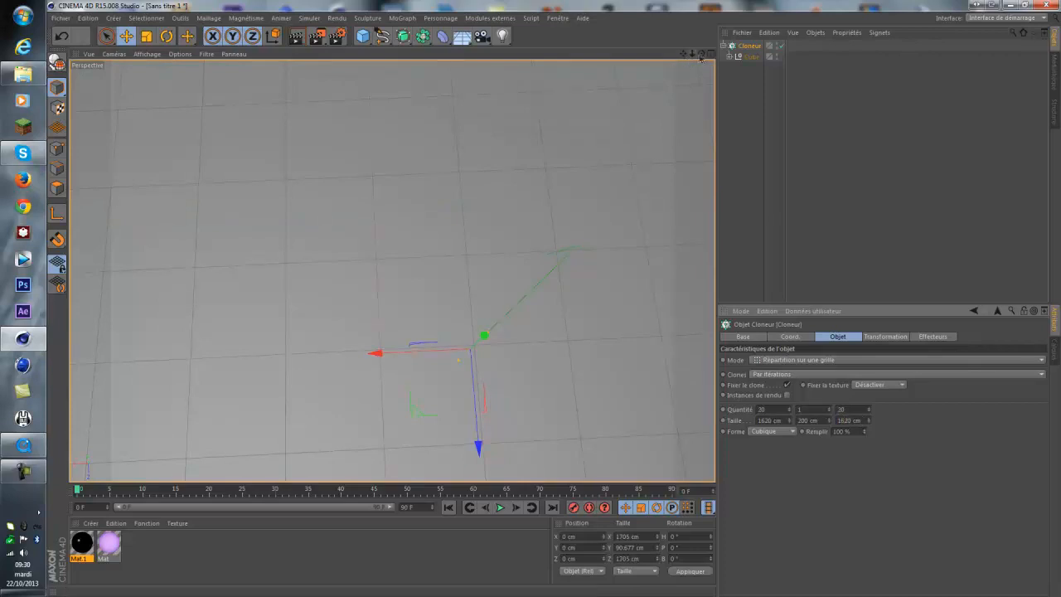
Render a preview of the cloned floor from a low viewing angle
{"action": "left_click_drag", "start_coordinate": [701, 54], "coordinate": [555, 301]}
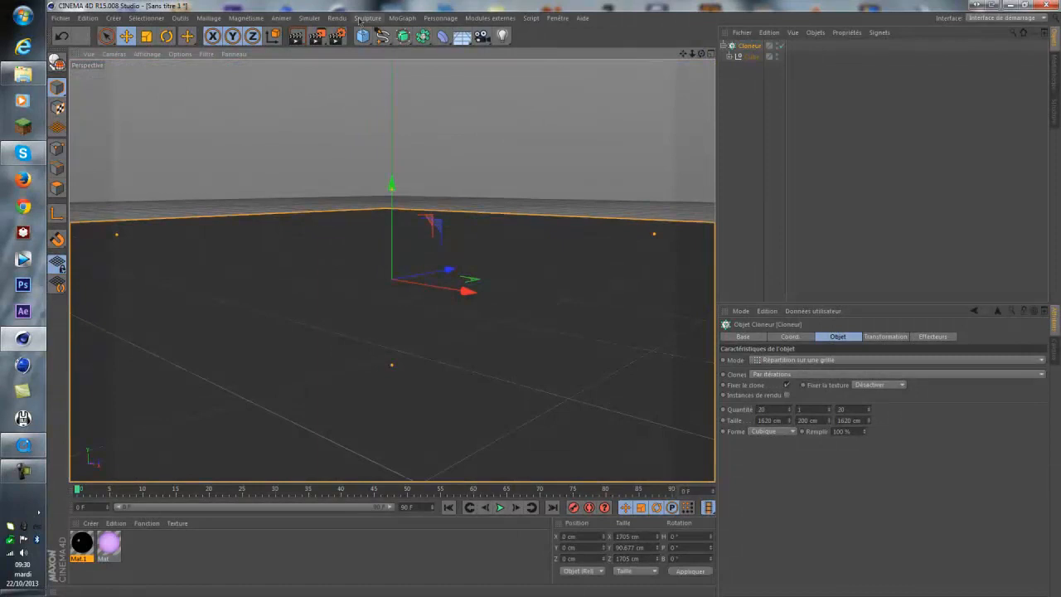
{"action": "left_click", "coordinate": [296, 35]}
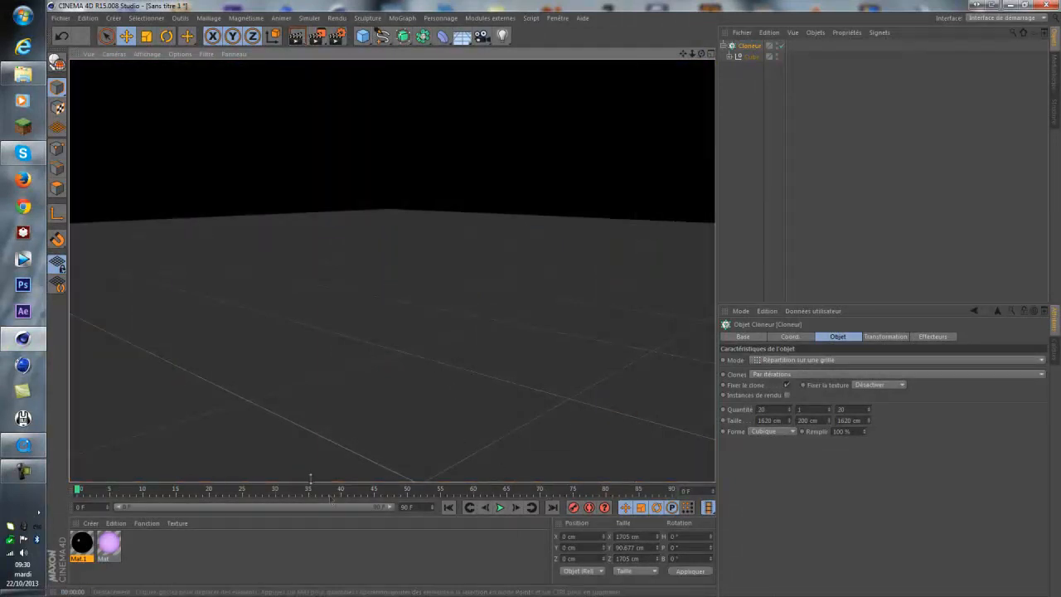
{"action": "left_click", "coordinate": [559, 177]}
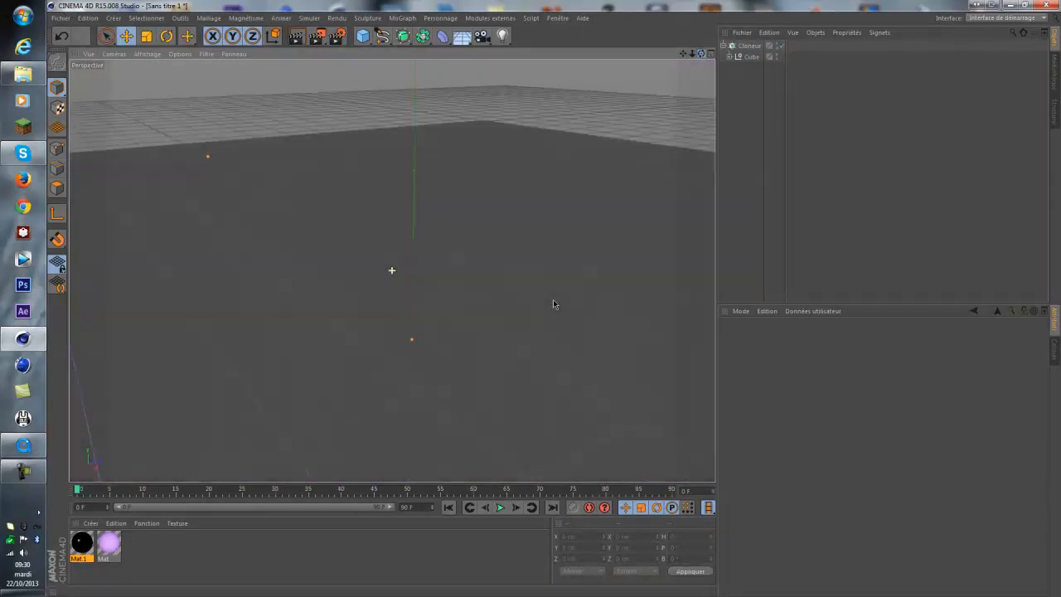
Add a light, raise it to about 273 cm above the centre of the floor, and render a preview
{"action": "left_click_drag", "start_coordinate": [544, 304], "coordinate": [572, 298]}
{"action": "left_click_drag", "start_coordinate": [702, 55], "coordinate": [555, 300]}
{"action": "right_click_drag", "start_coordinate": [555, 300], "coordinate": [556, 300], "text": "alt"}
{"action": "middle_click_drag", "start_coordinate": [555, 300], "coordinate": [556, 300], "text": "alt"}
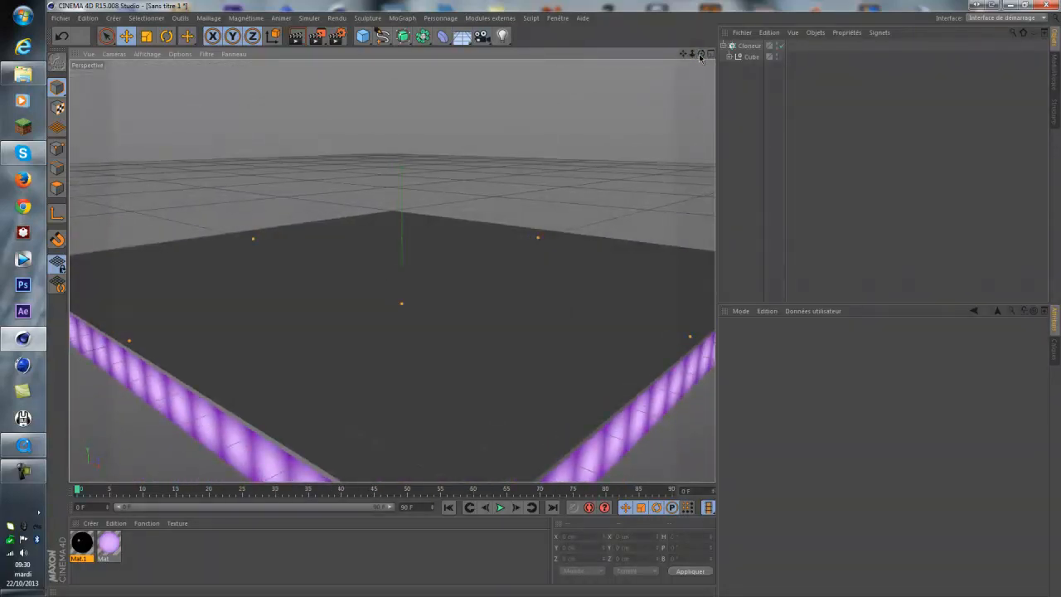
{"action": "left_click_drag", "start_coordinate": [701, 55], "coordinate": [558, 303]}
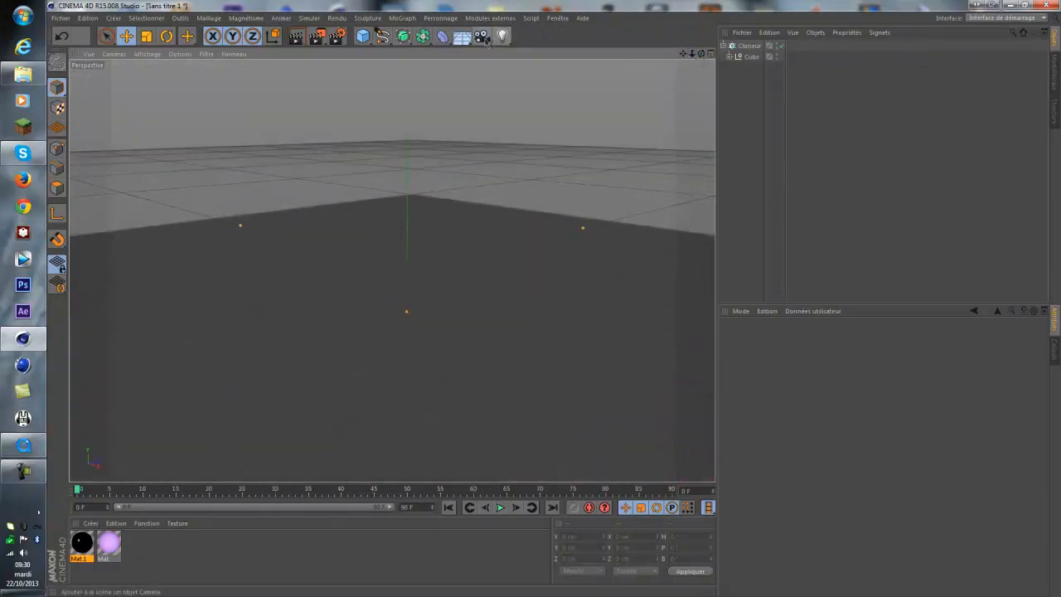
{"action": "left_click", "coordinate": [503, 36]}
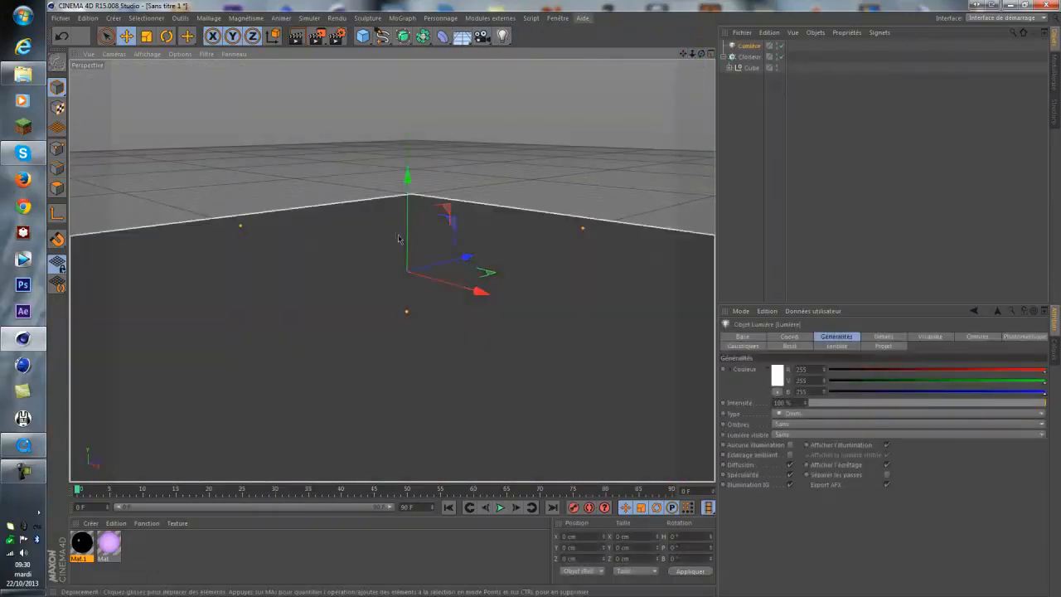
{"action": "left_click_drag", "start_coordinate": [406, 236], "coordinate": [407, 130]}
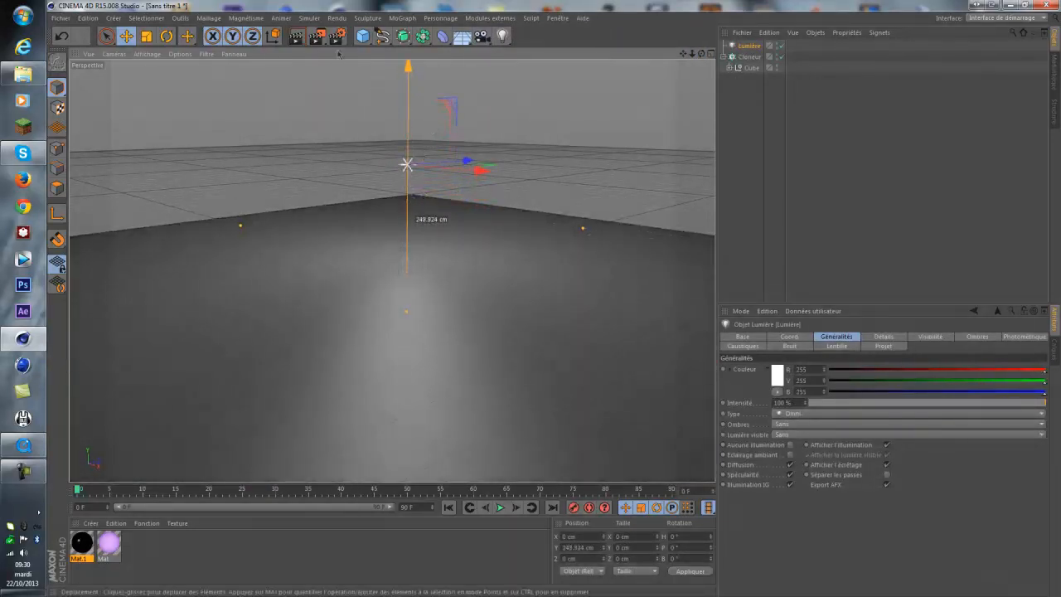
{"action": "left_click", "coordinate": [300, 37]}
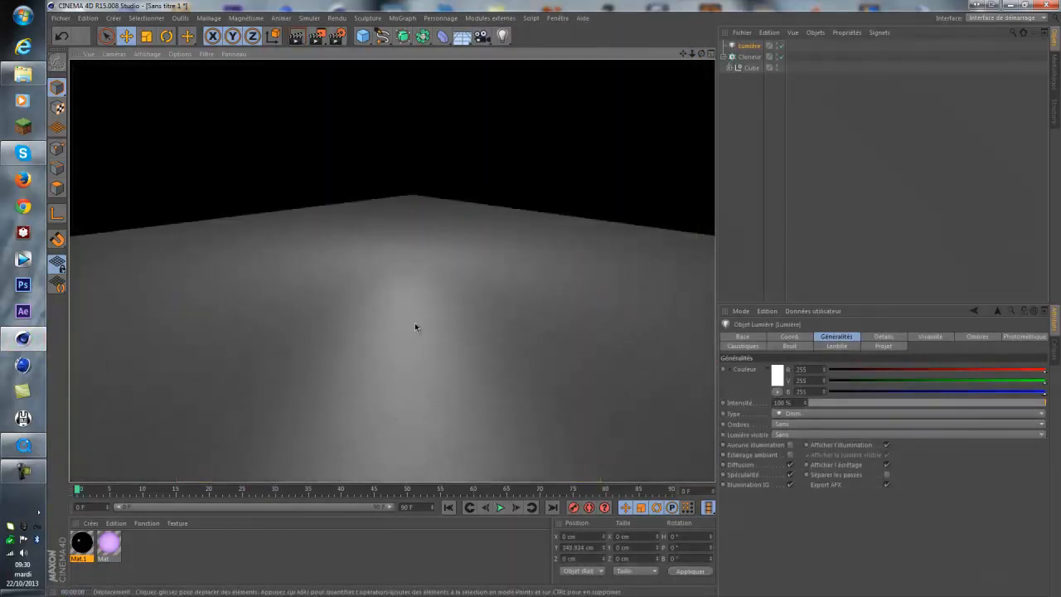
{"action": "left_click", "coordinate": [749, 45]}
{"action": "left_click_drag", "start_coordinate": [470, 225], "coordinate": [466, 202]}
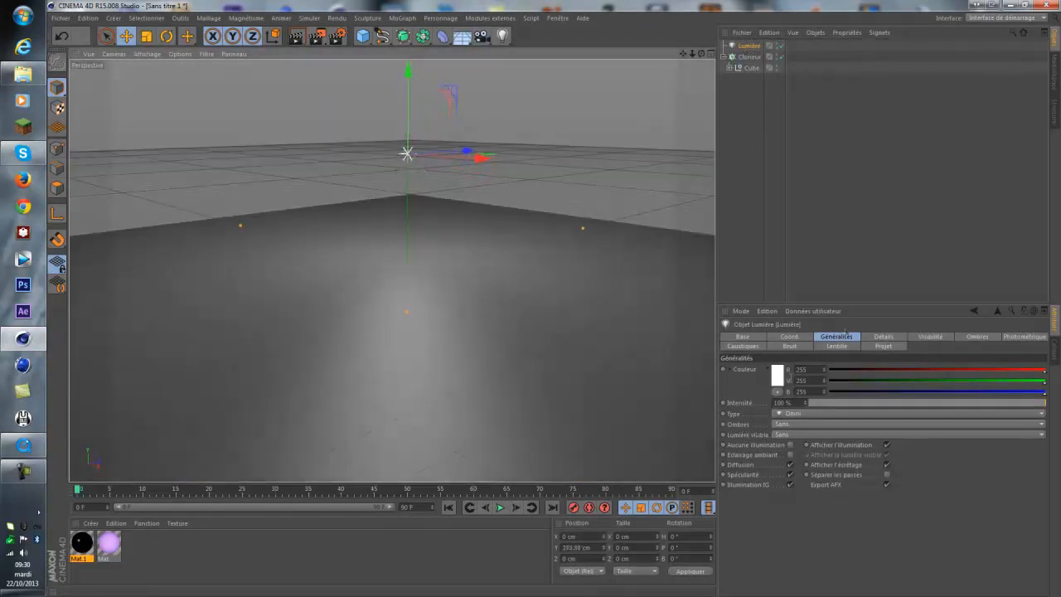
Change the light's type to Éclairage de surface
{"action": "left_click", "coordinate": [825, 336]}
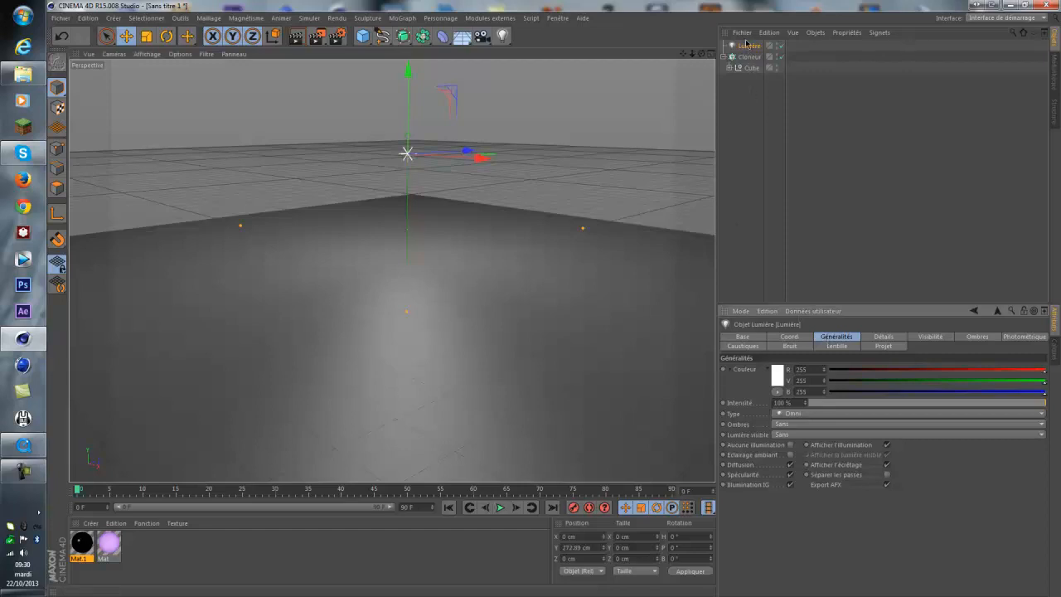
{"action": "left_click", "coordinate": [792, 414]}
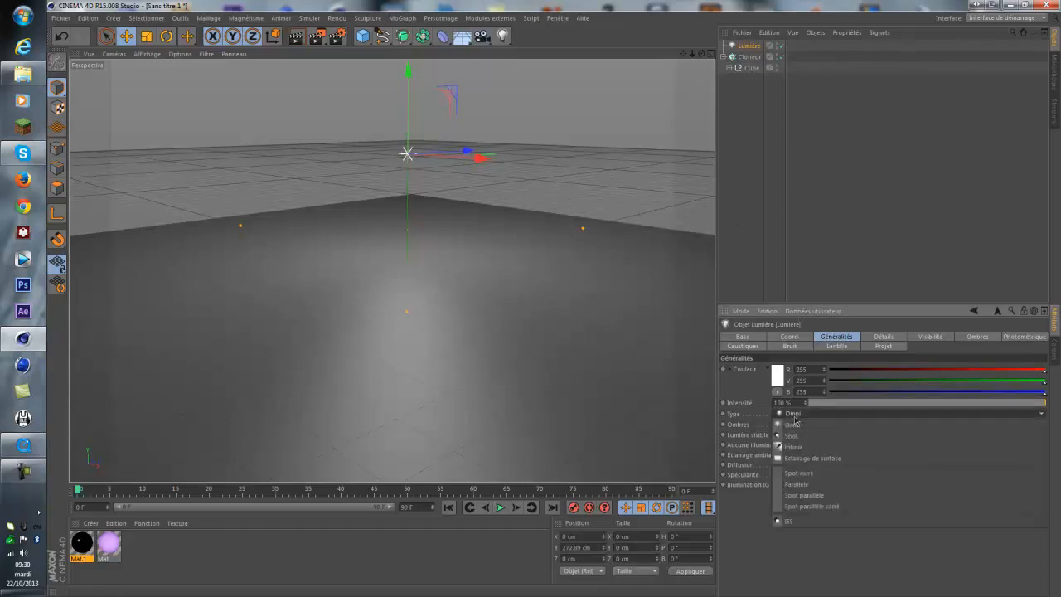
{"action": "left_click", "coordinate": [814, 458]}
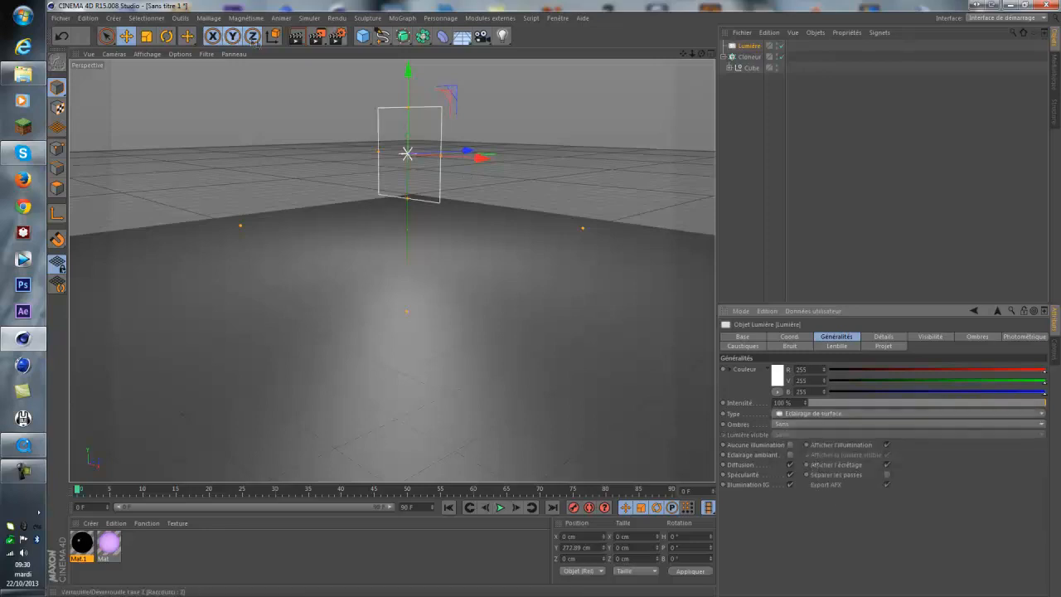
Rotate the area light to a pitch of -90° and a bank of 42° so it lies flat above the floor
{"action": "left_click", "coordinate": [166, 36]}
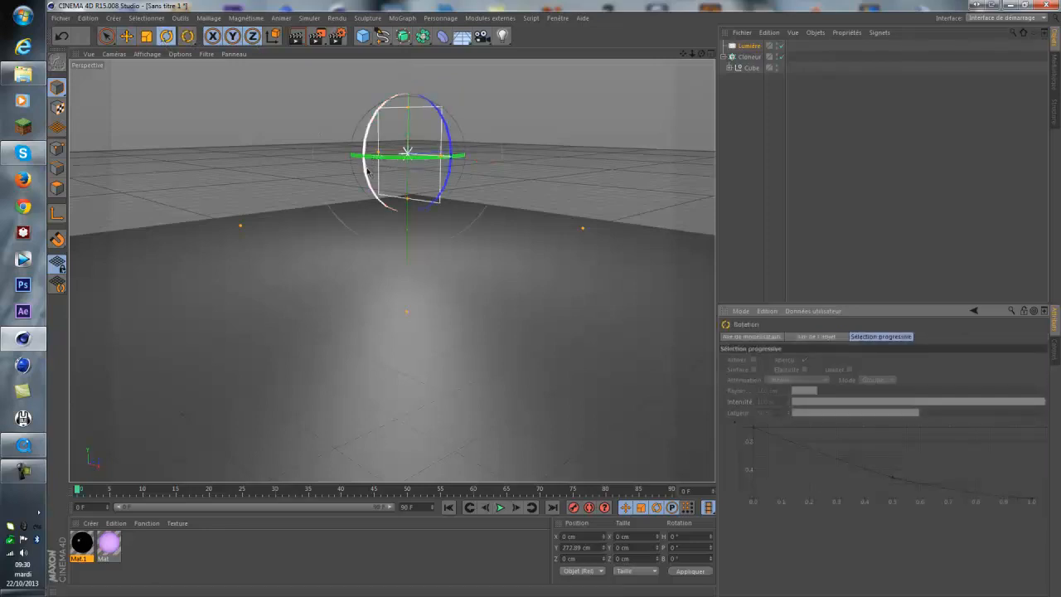
{"action": "left_click", "coordinate": [366, 174]}
{"action": "left_click_drag", "start_coordinate": [365, 175], "coordinate": [399, 111]}
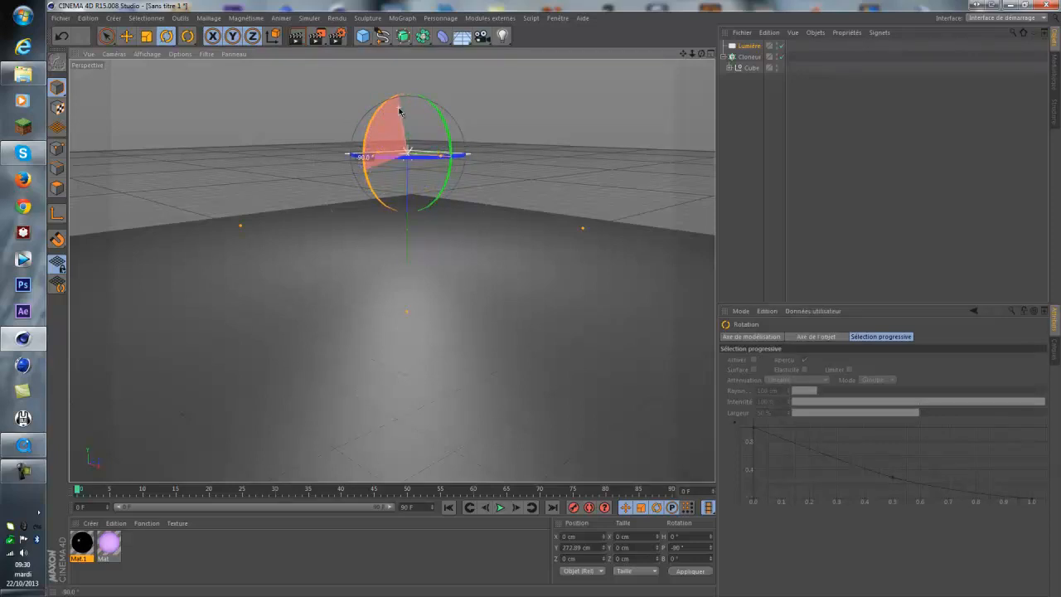
{"action": "left_click_drag", "start_coordinate": [399, 110], "coordinate": [400, 110]}
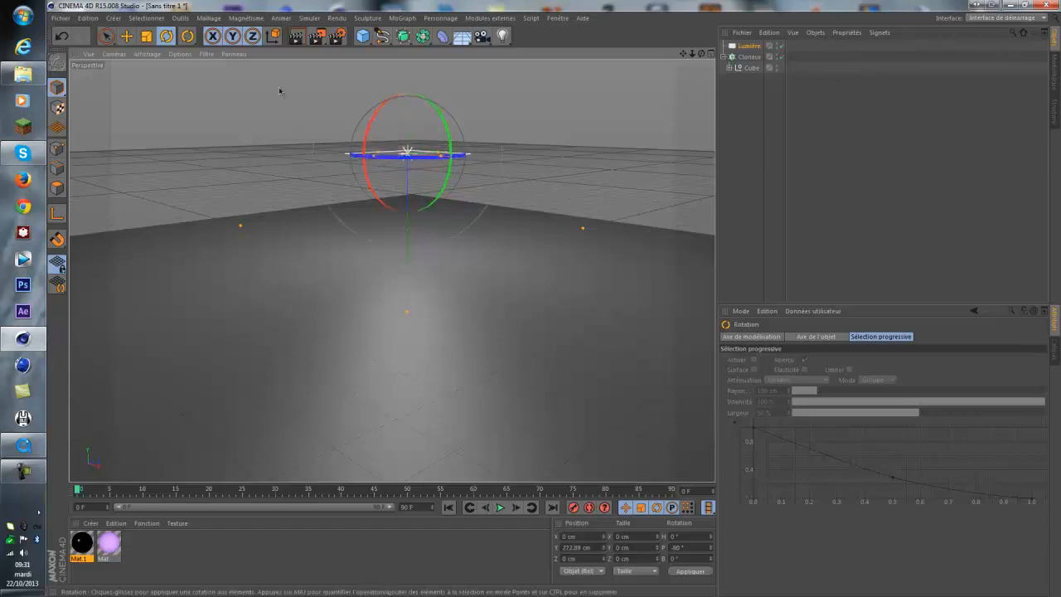
{"action": "left_click_drag", "start_coordinate": [440, 157], "coordinate": [603, 199]}
{"action": "left_click_drag", "start_coordinate": [389, 155], "coordinate": [355, 162]}
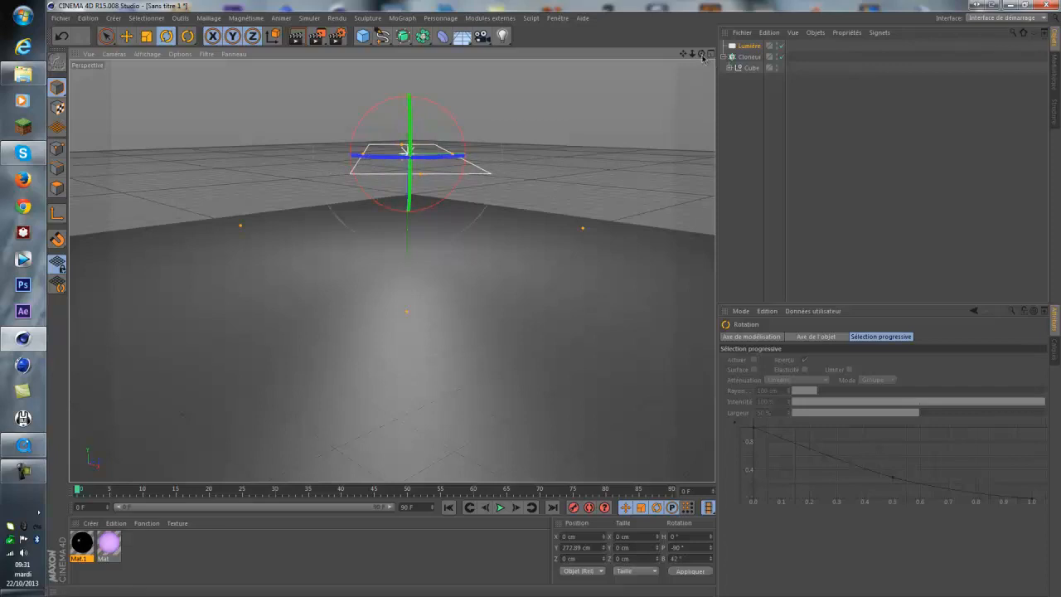
Lengthen the area light diagonally across the floor and widen it slightly
{"action": "left_click_drag", "start_coordinate": [554, 305], "coordinate": [554, 304], "text": "alt"}
{"action": "scroll", "coordinate": [614, 191], "scroll_direction": "down", "scroll_amount": 4}
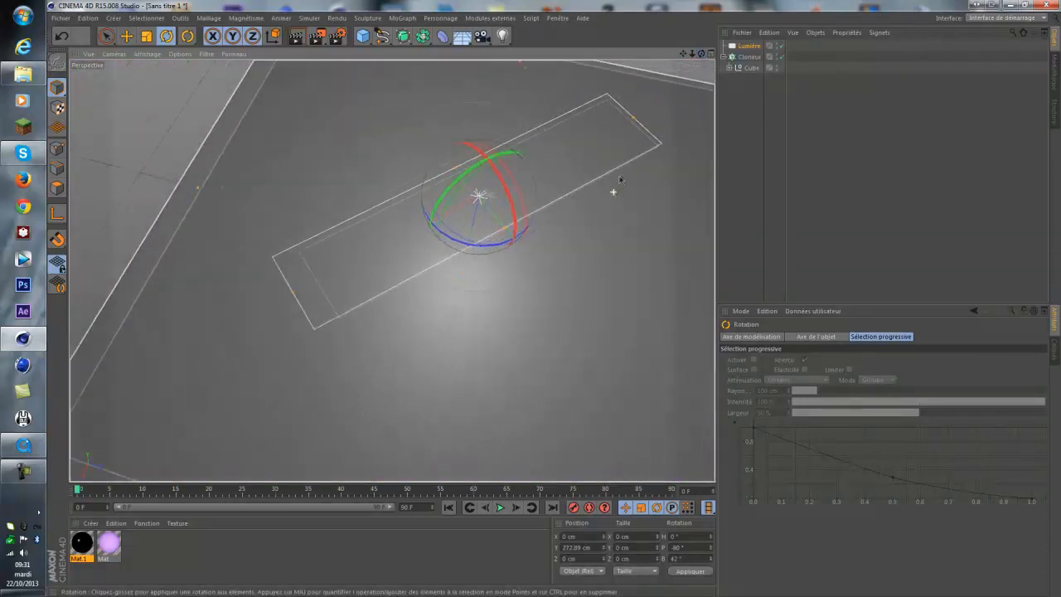
{"action": "scroll", "coordinate": [224, 225], "scroll_direction": "down", "scroll_amount": 5}
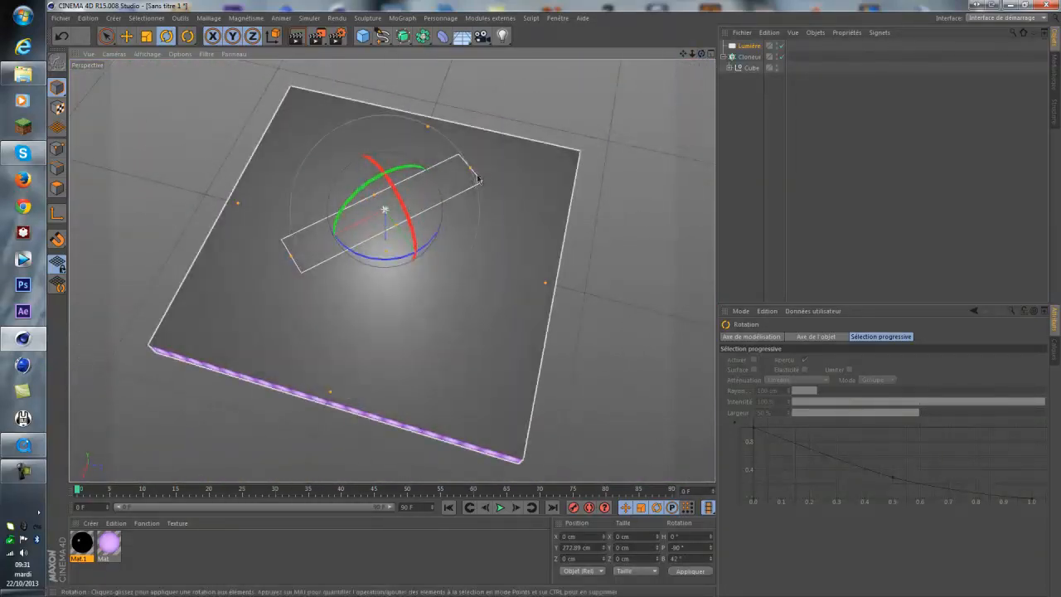
{"action": "left_click_drag", "start_coordinate": [471, 171], "coordinate": [502, 162]}
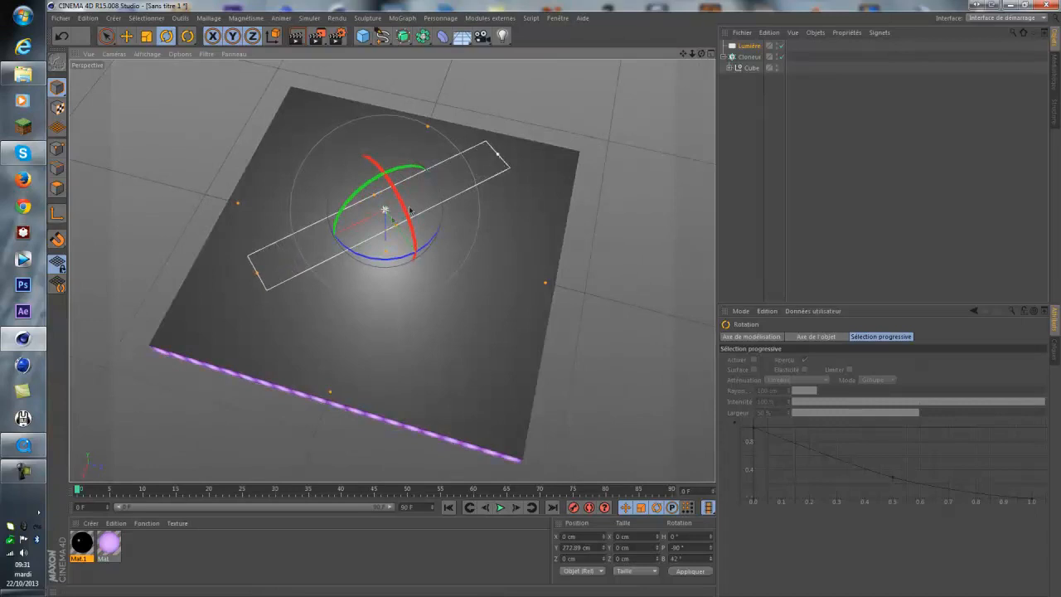
{"action": "left_click_drag", "start_coordinate": [402, 222], "coordinate": [404, 238]}
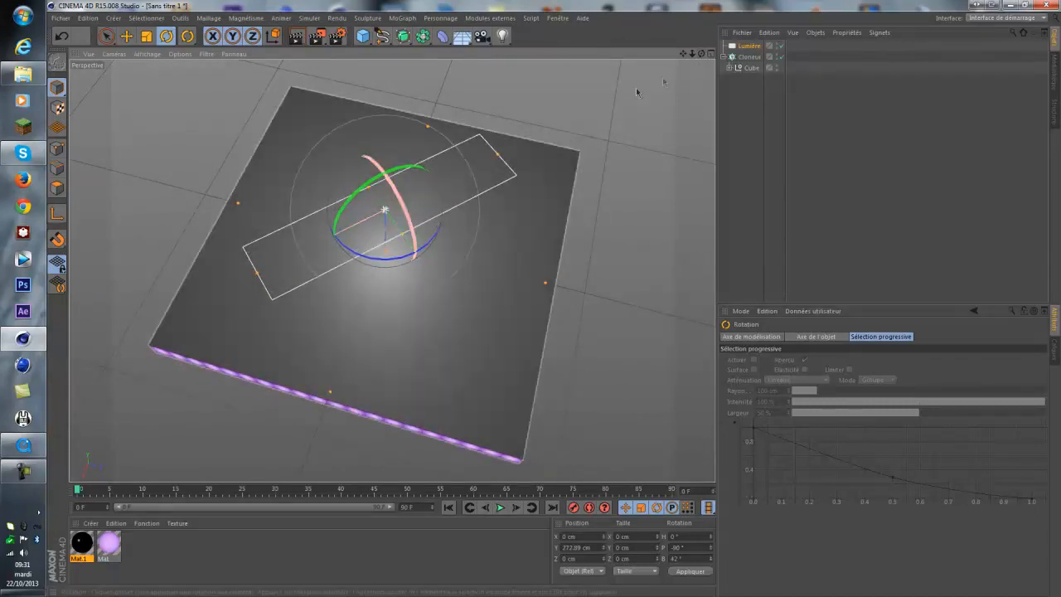
Render a preview of the whole lit floor and inspect the lighting from closer up
{"action": "left_click_drag", "start_coordinate": [702, 55], "coordinate": [557, 296]}
{"action": "key", "text": "ctrl+r"}
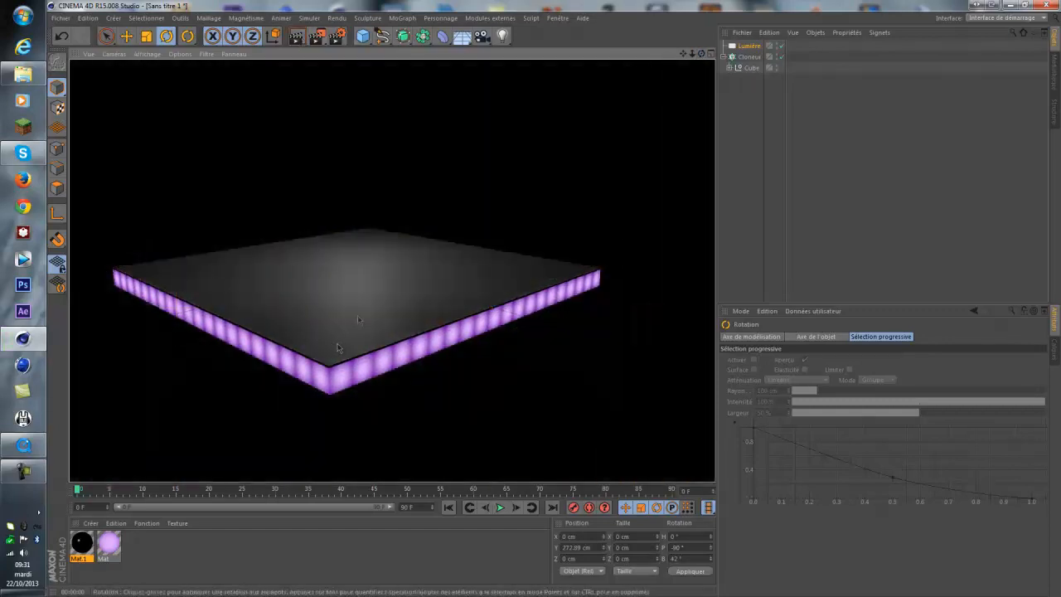
{"action": "scroll", "coordinate": [395, 298], "scroll_direction": "up", "scroll_amount": 5}
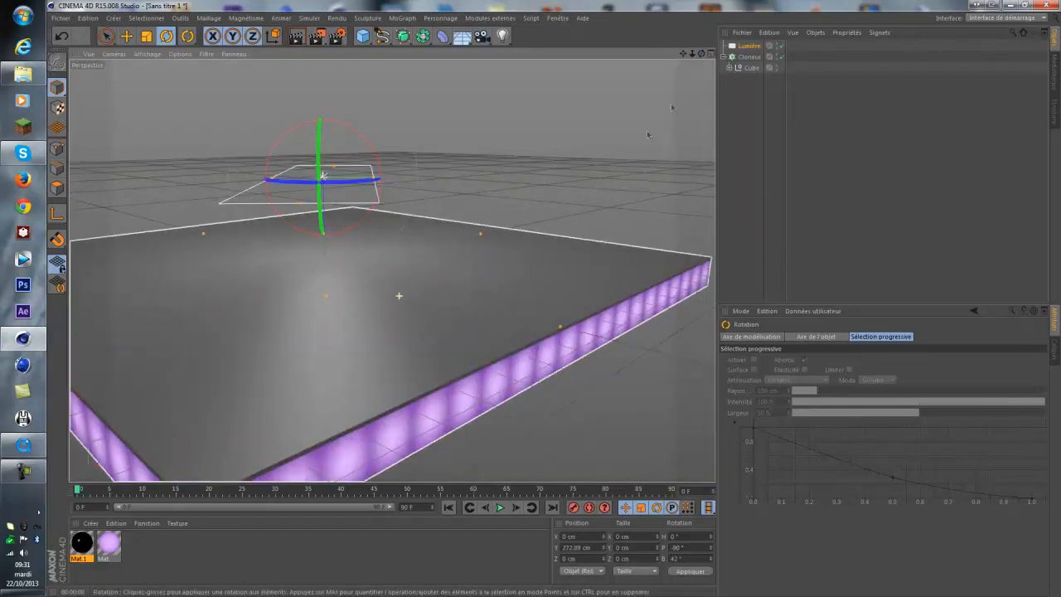
{"action": "left_click_drag", "start_coordinate": [683, 54], "coordinate": [554, 298]}
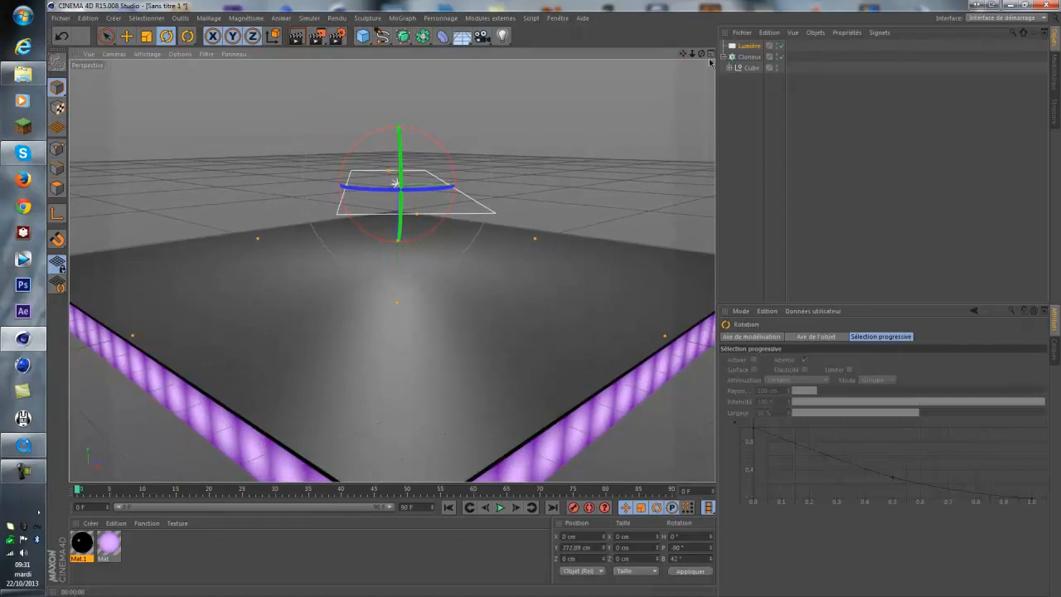
{"action": "left_click_drag", "start_coordinate": [703, 55], "coordinate": [554, 298]}
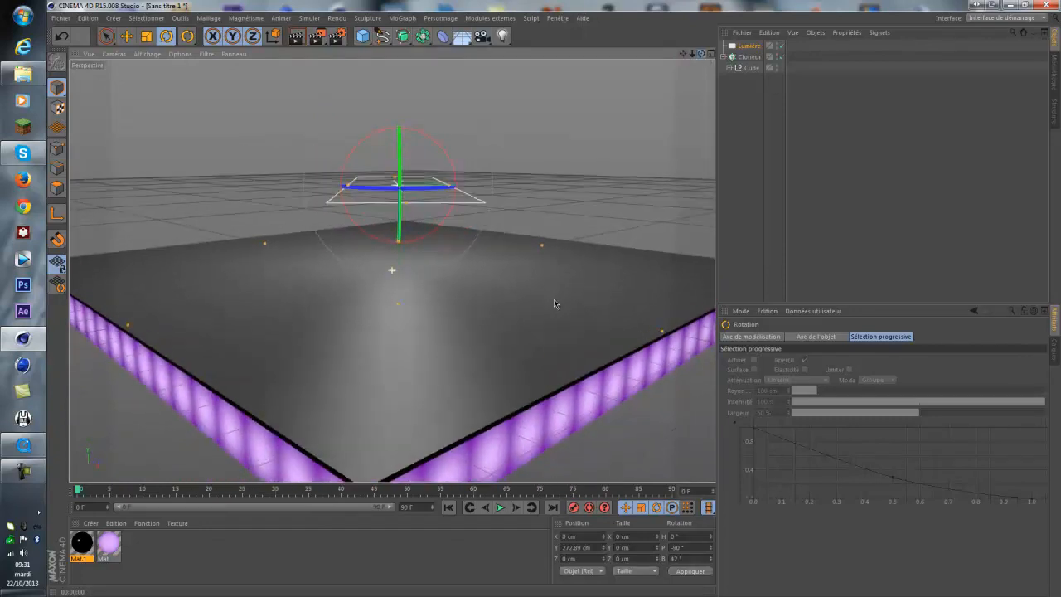
Set the area light's shadows to Masques d'ombres (ombres diffuses)
{"action": "left_click", "coordinate": [748, 46]}
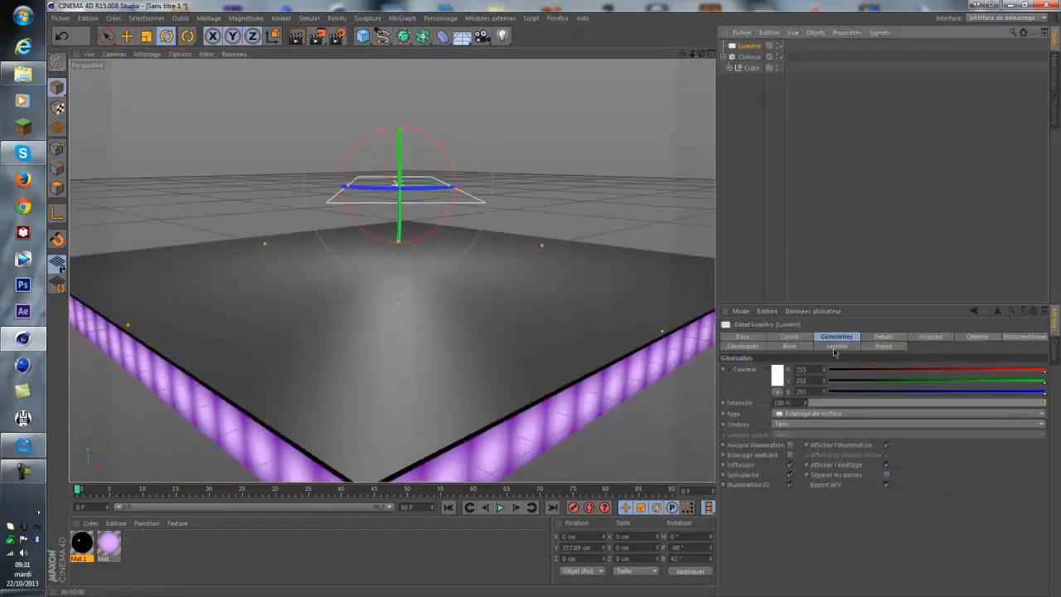
{"action": "left_click", "coordinate": [789, 424]}
{"action": "left_click", "coordinate": [789, 447]}
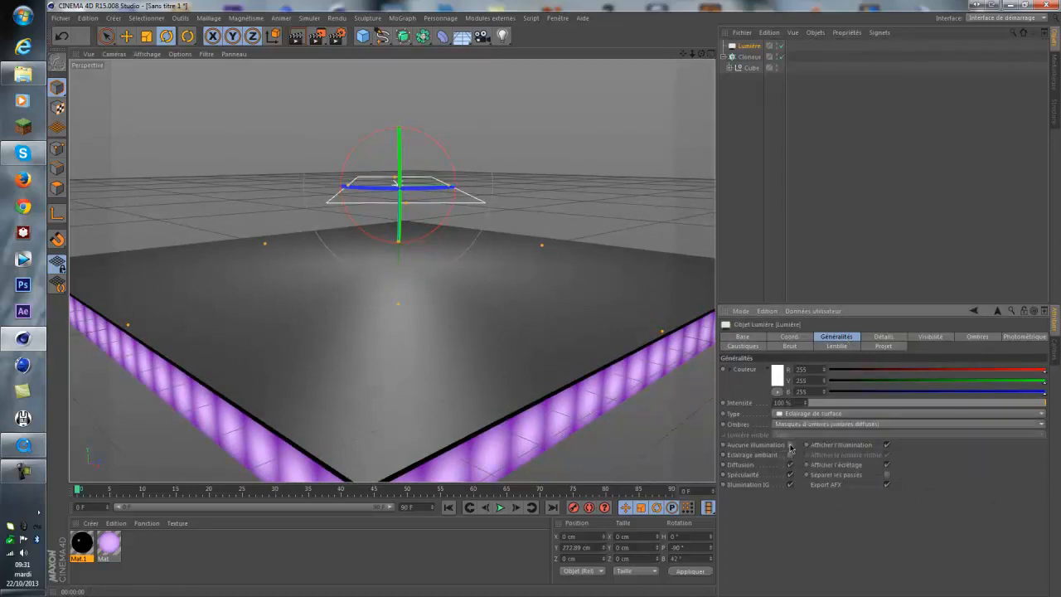
{"action": "left_click", "coordinate": [978, 337]}
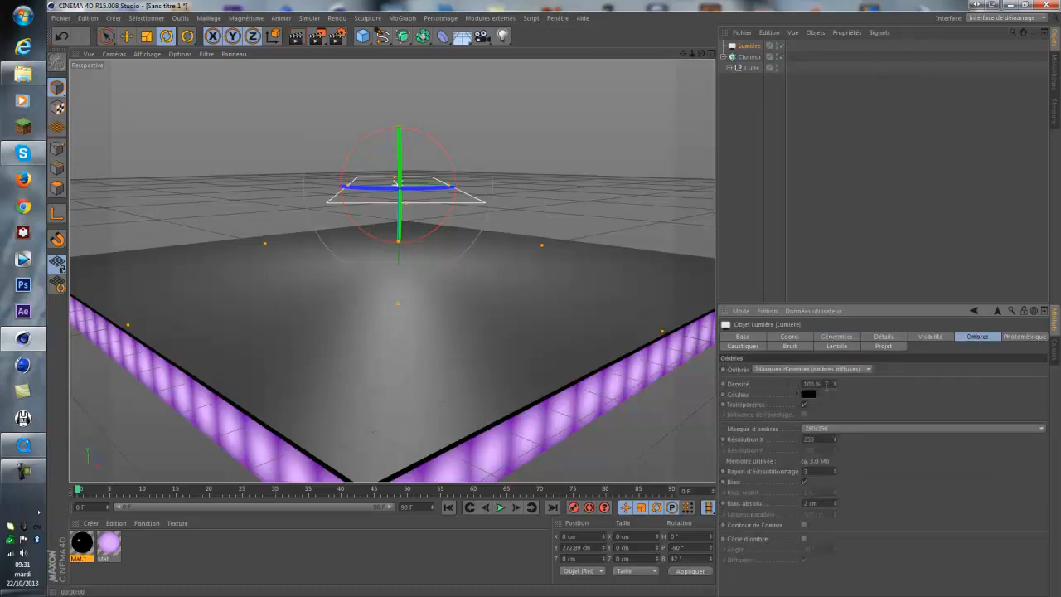
{"action": "left_click", "coordinate": [829, 384]}
{"action": "left_click", "coordinate": [837, 337]}
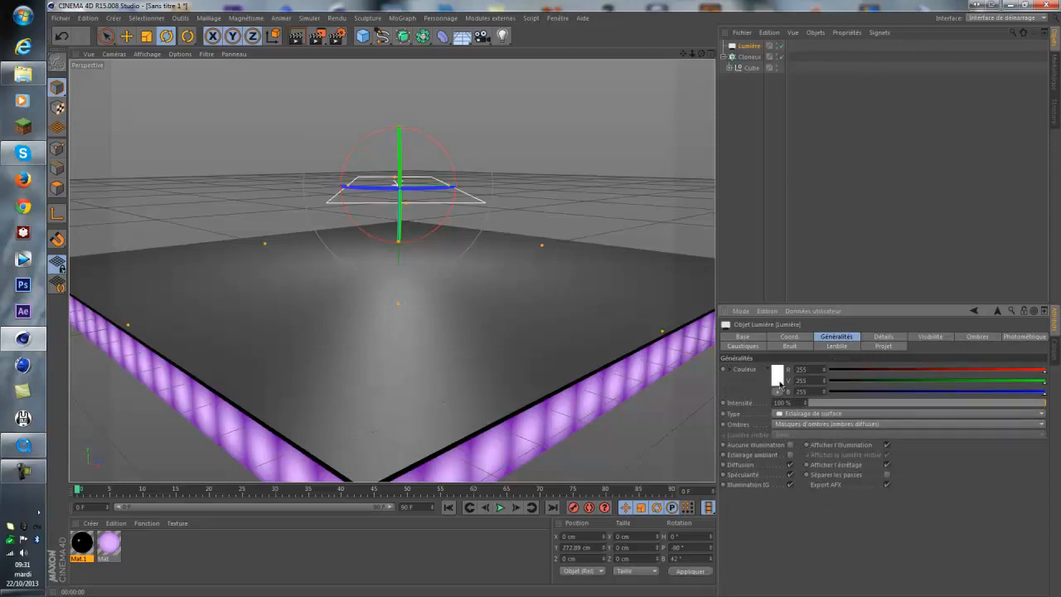
Tint the area light a very pale purple (R 246, V 237, B 255) and set its intensity to 250 %
{"action": "left_click", "coordinate": [777, 383]}
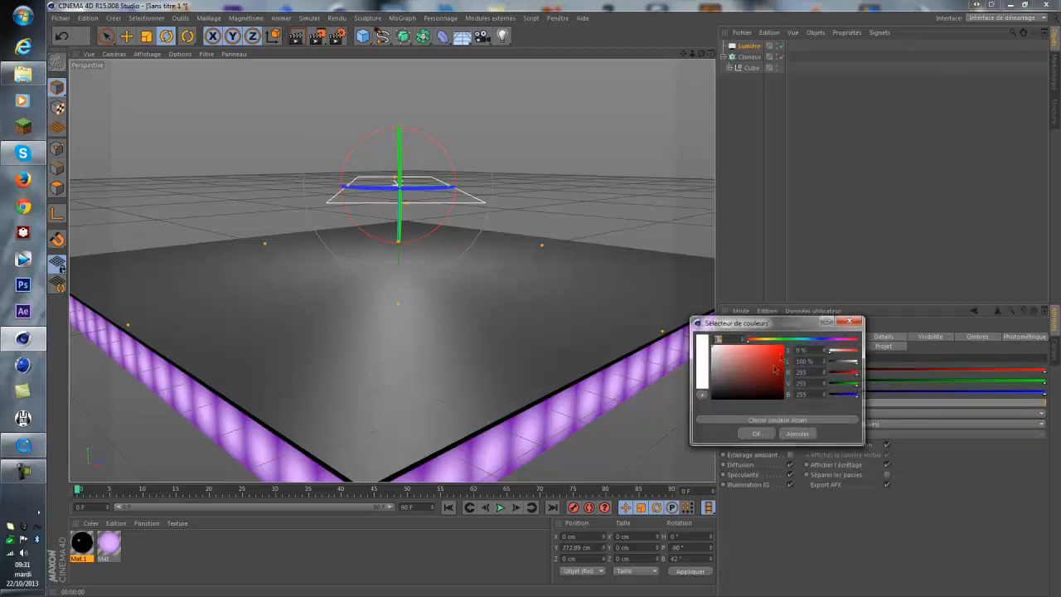
{"action": "left_click_drag", "start_coordinate": [824, 340], "coordinate": [833, 342]}
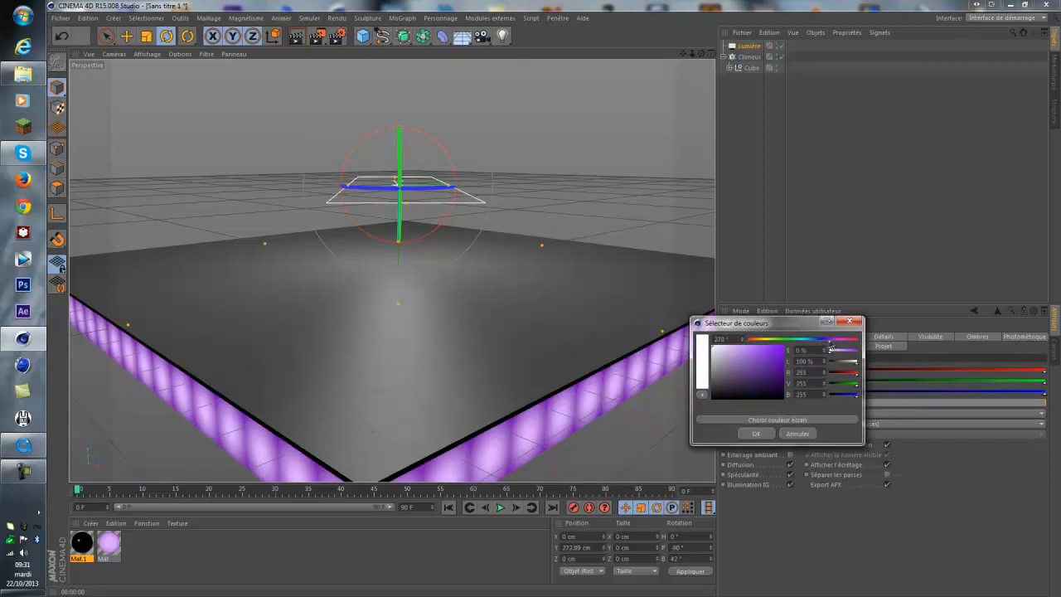
{"action": "left_click_drag", "start_coordinate": [726, 360], "coordinate": [716, 343]}
{"action": "left_click", "coordinate": [756, 434]}
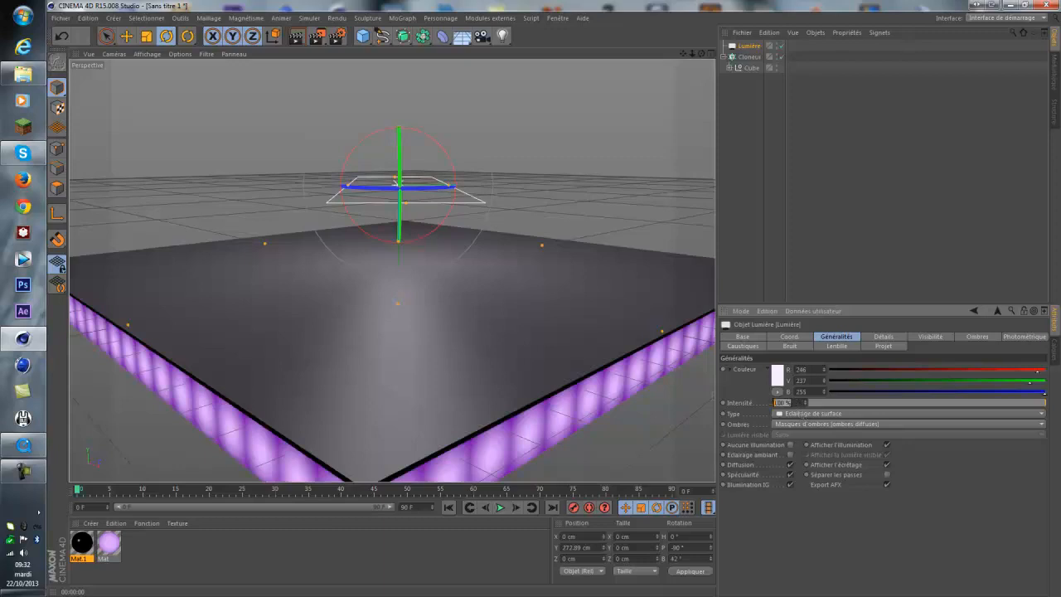
{"action": "key", "text": "Return"}
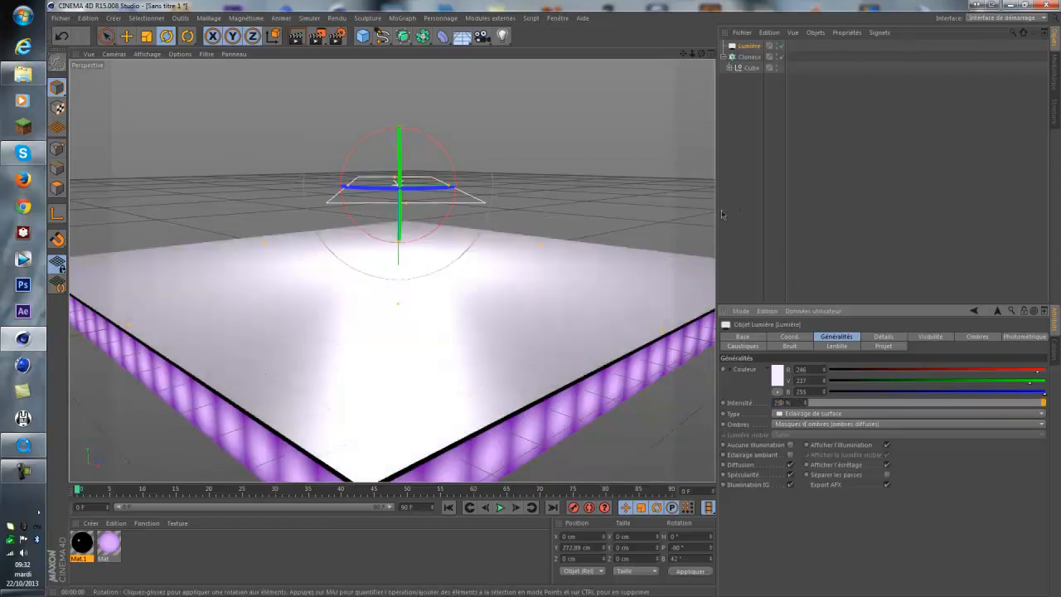
Set the light's attenuation to Carré inverse (Physiquement précis) and enlarge its falloff radius to about 525 cm
{"action": "left_click", "coordinate": [895, 339]}
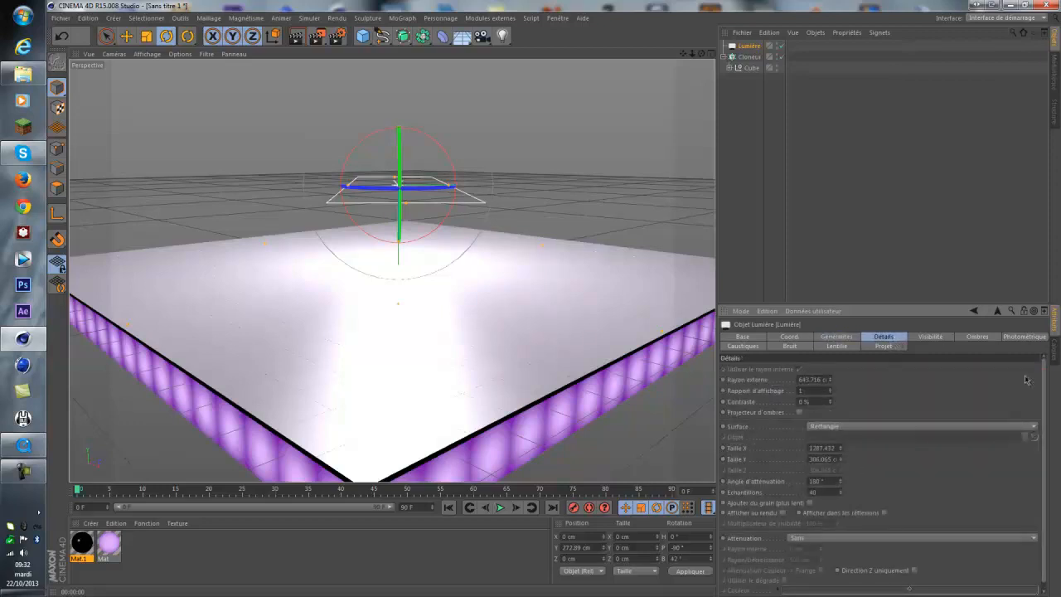
{"action": "scroll", "coordinate": [1042, 379], "scroll_direction": "down", "scroll_amount": 1}
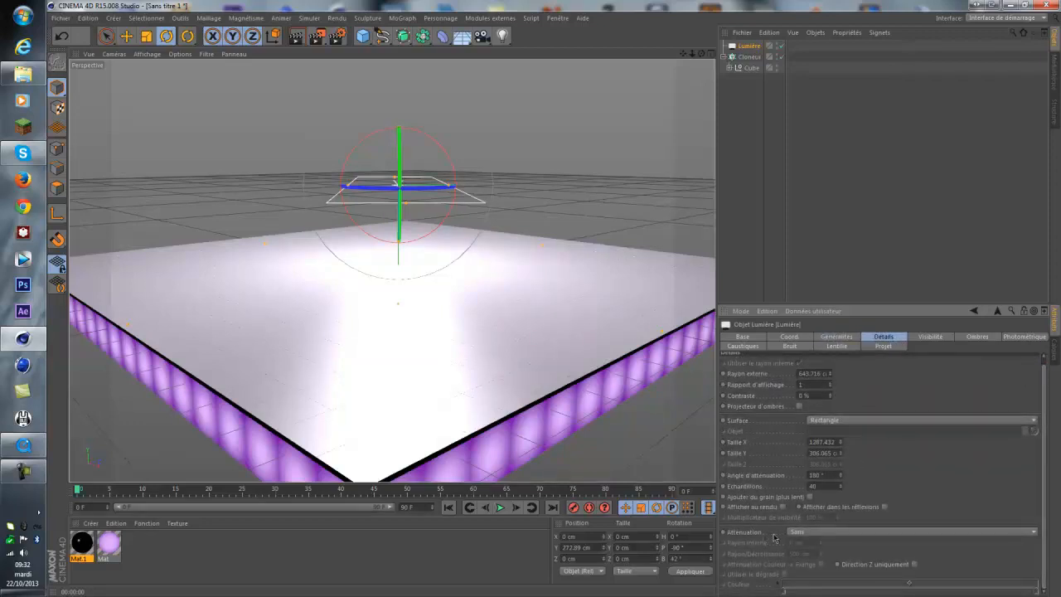
{"action": "left_click", "coordinate": [808, 532]}
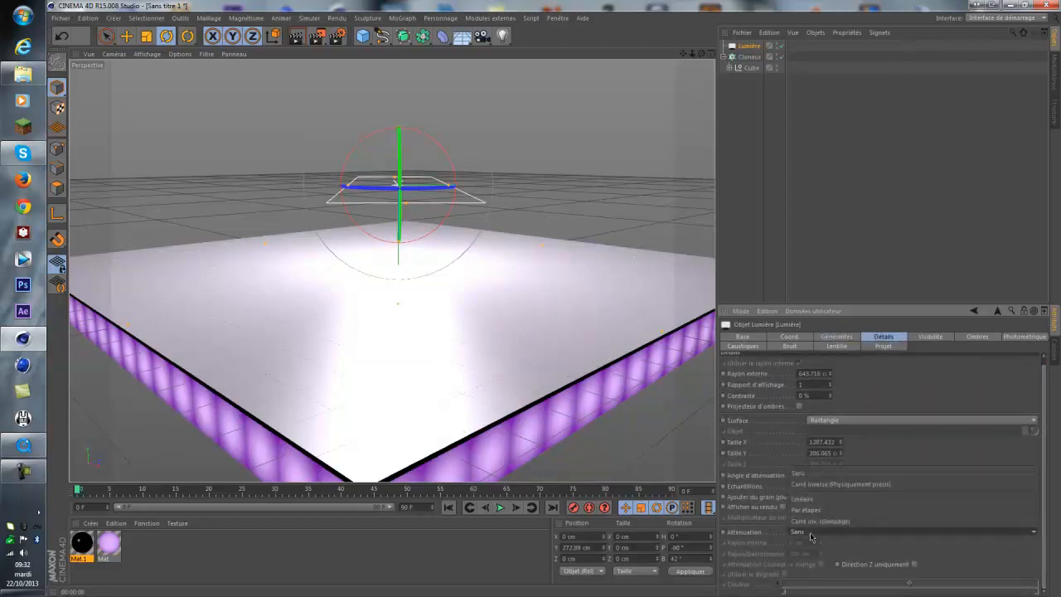
{"action": "left_click", "coordinate": [828, 486]}
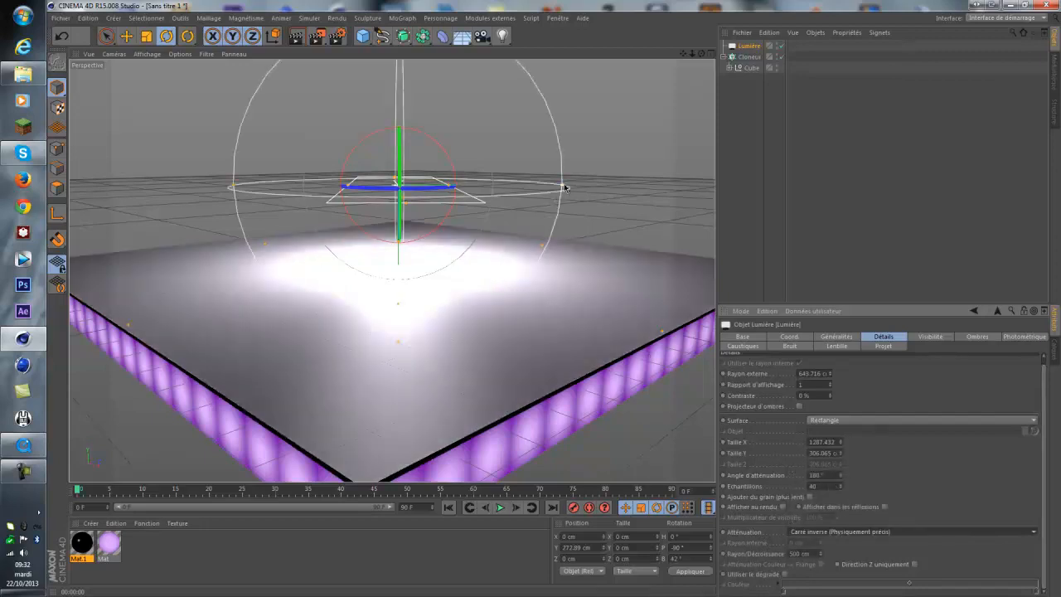
{"action": "left_click_drag", "start_coordinate": [537, 184], "coordinate": [578, 187]}
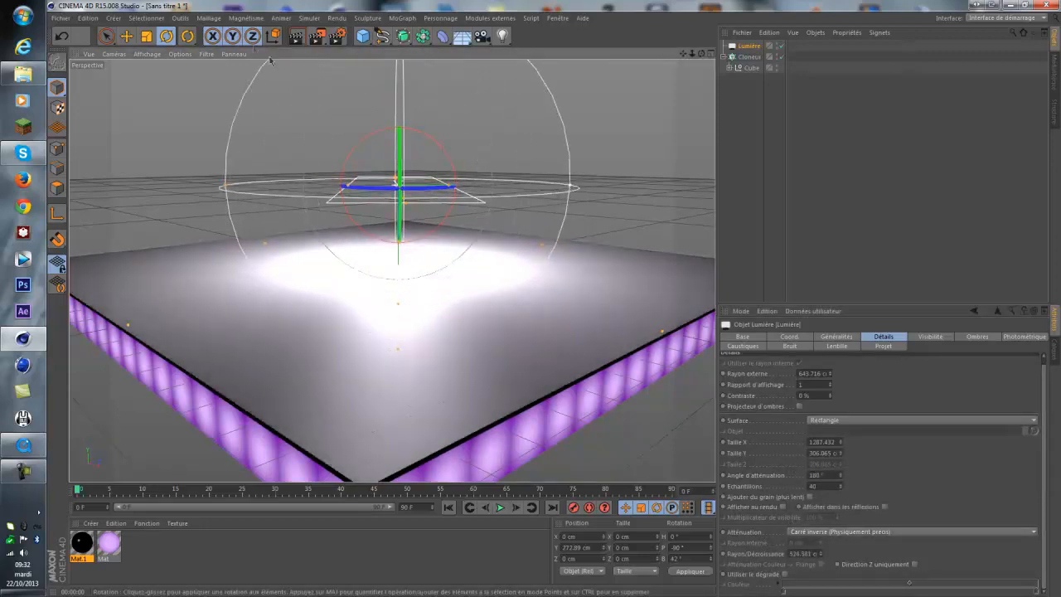
Render a preview of the lit floor and set the light's intensity to 250 %
{"action": "left_click", "coordinate": [296, 35]}
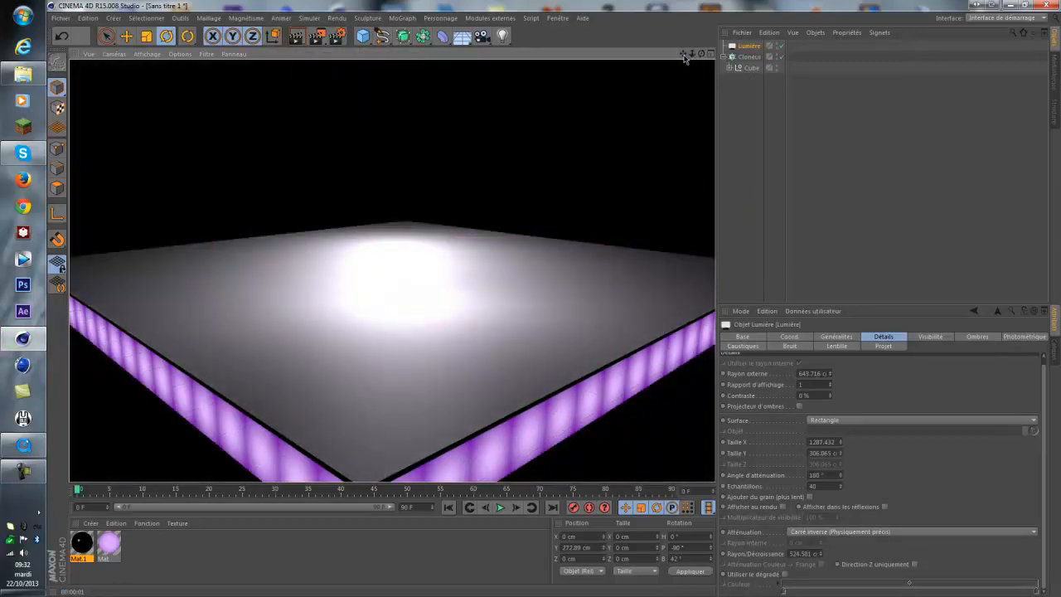
{"action": "left_click_drag", "start_coordinate": [685, 56], "coordinate": [555, 304]}
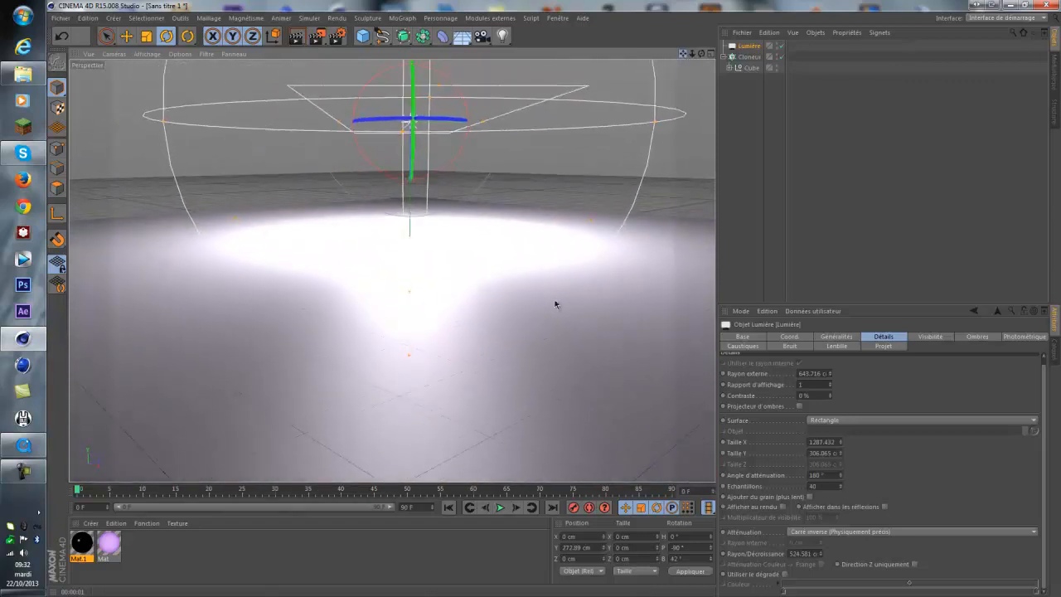
{"action": "left_click", "coordinate": [826, 339]}
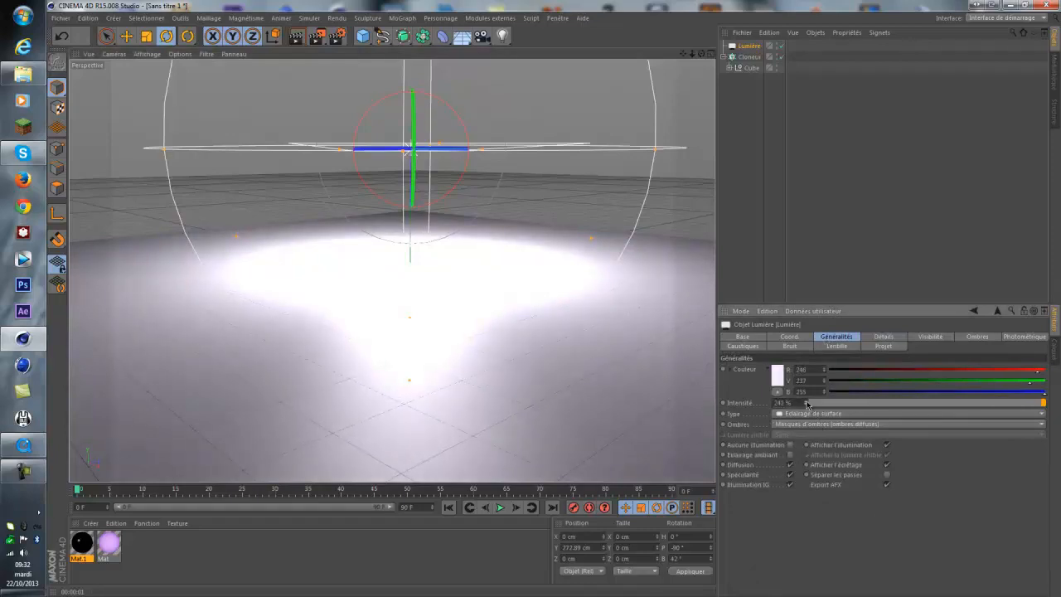
{"action": "left_click_drag", "start_coordinate": [801, 403], "coordinate": [802, 403]}
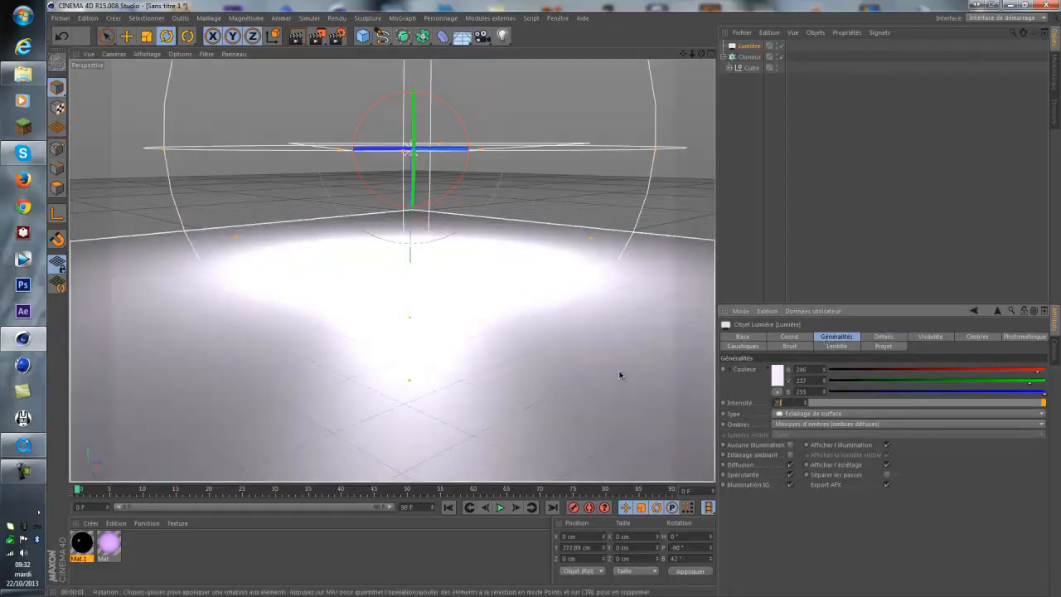
Apply the black Mat.1 material to the whole cloner
{"action": "left_click", "coordinate": [749, 58]}
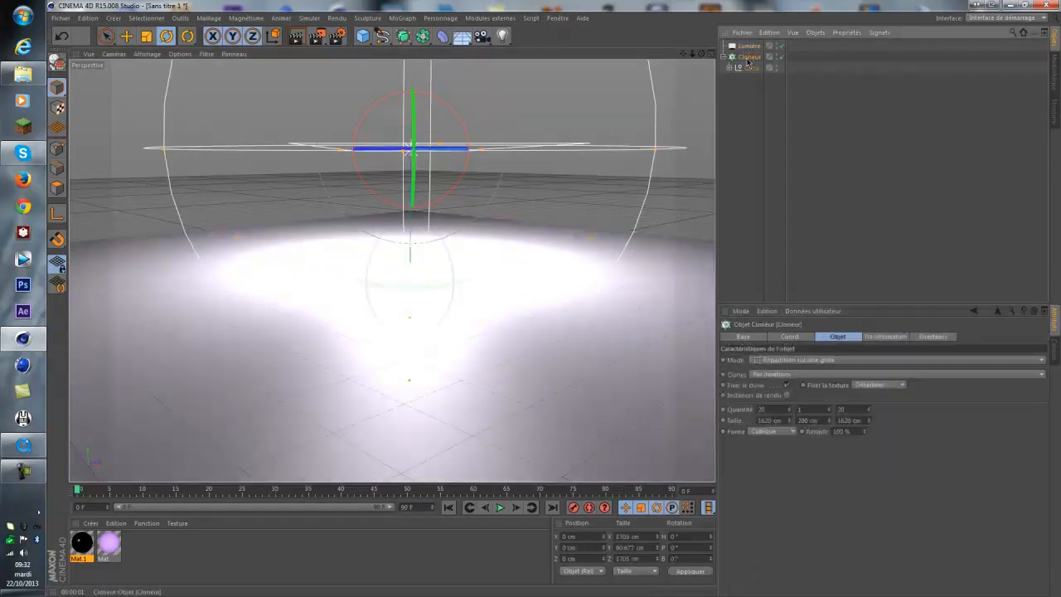
{"action": "left_click", "coordinate": [82, 550]}
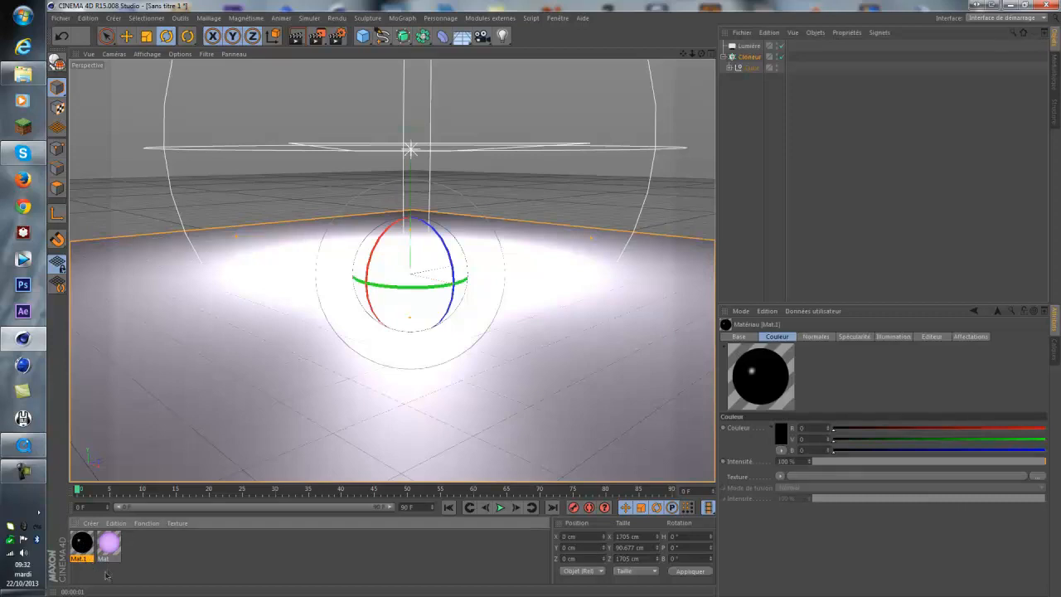
{"action": "left_click_drag", "start_coordinate": [81, 554], "coordinate": [751, 60]}
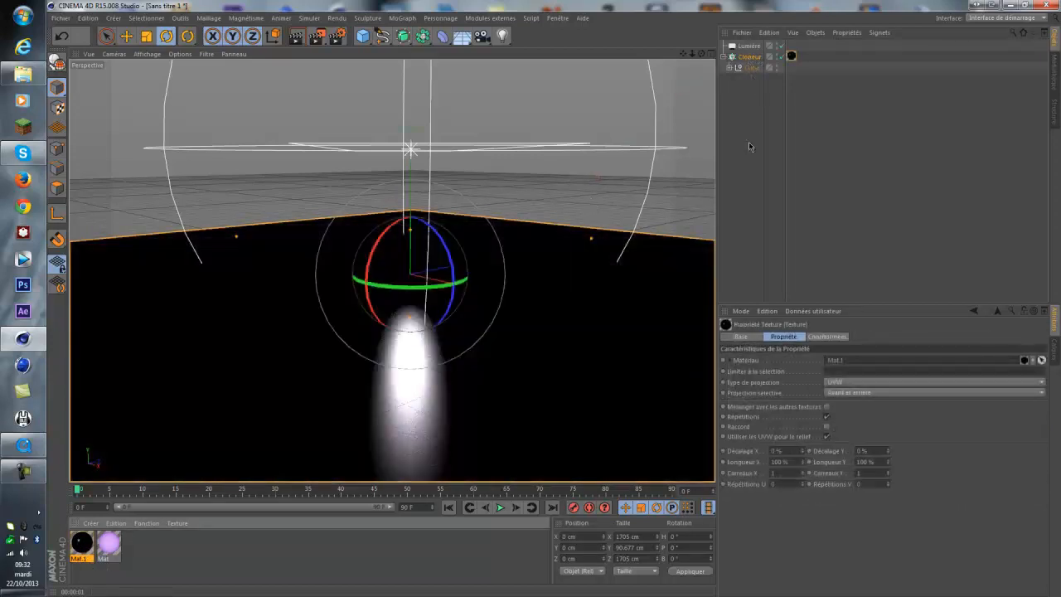
{"action": "left_click", "coordinate": [748, 144]}
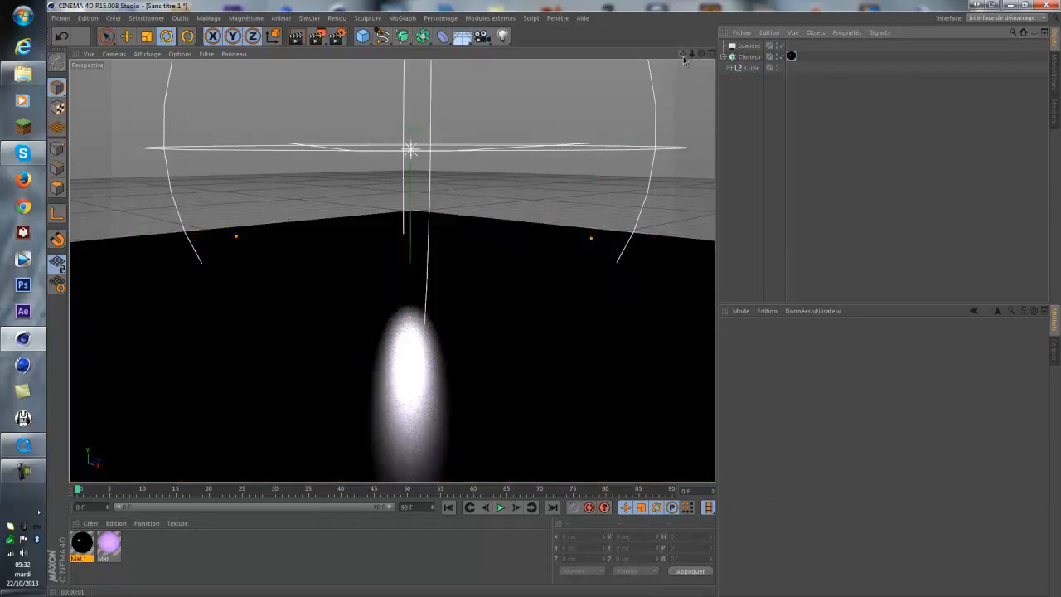
Render previews of the black floor from different viewing heights to check the light's reflection
{"action": "left_click_drag", "start_coordinate": [685, 54], "coordinate": [549, 290]}
{"action": "left_click", "coordinate": [300, 40]}
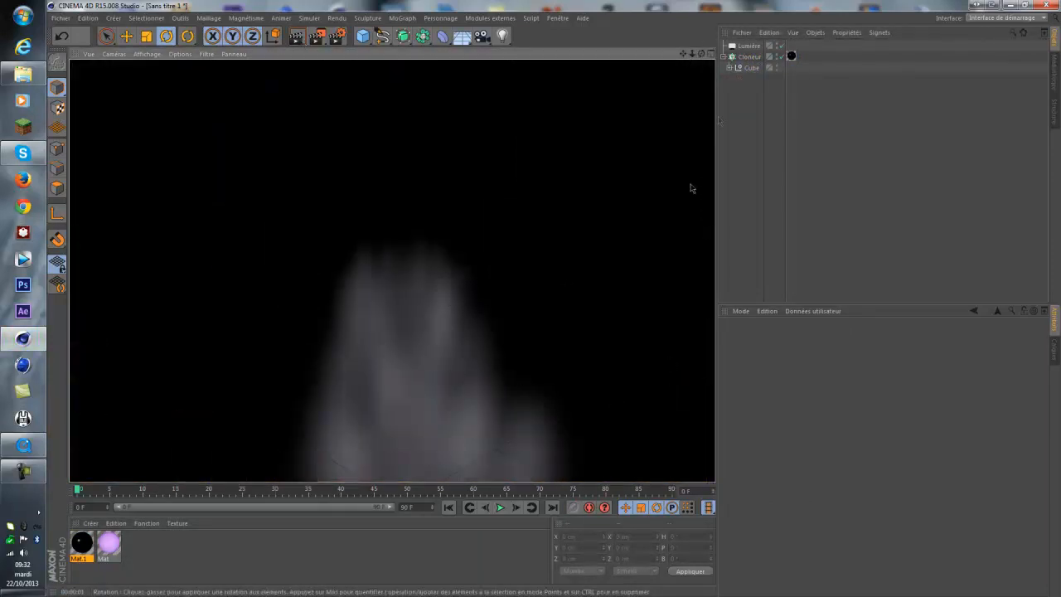
{"action": "left_click_drag", "start_coordinate": [683, 55], "coordinate": [556, 303]}
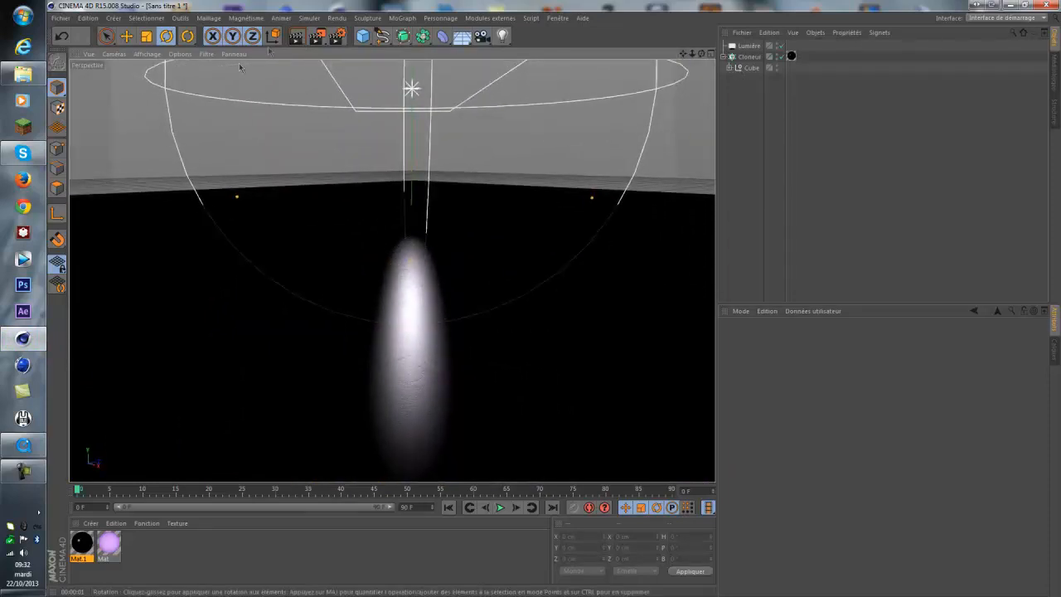
{"action": "left_click", "coordinate": [296, 36]}
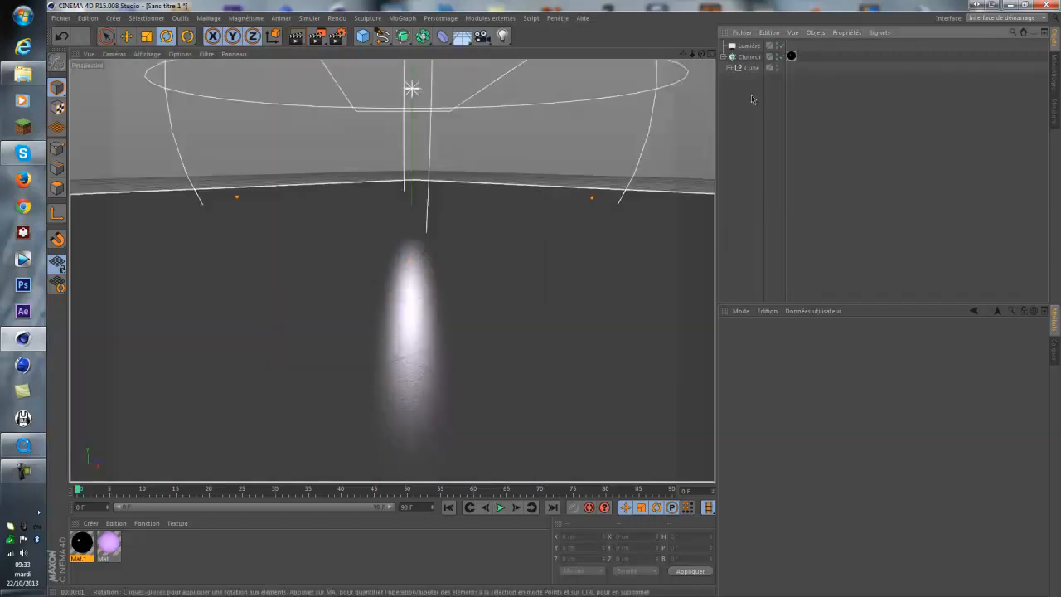
Change the area light's colour to a stronger pale purple with R 236, V 218, B 255
{"action": "left_click", "coordinate": [750, 47]}
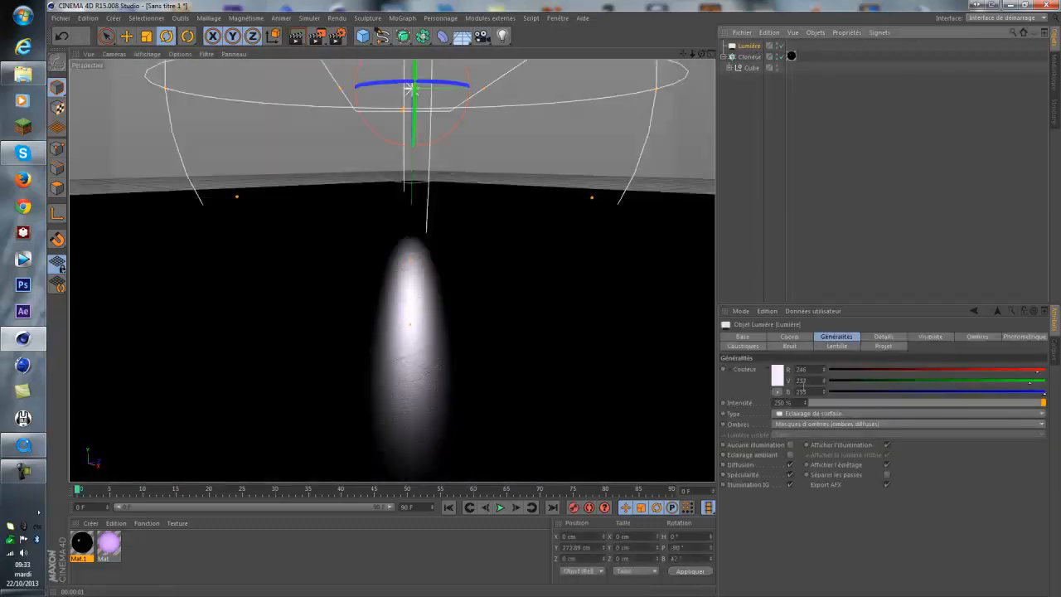
{"action": "left_click", "coordinate": [782, 375]}
{"action": "left_click", "coordinate": [728, 341]}
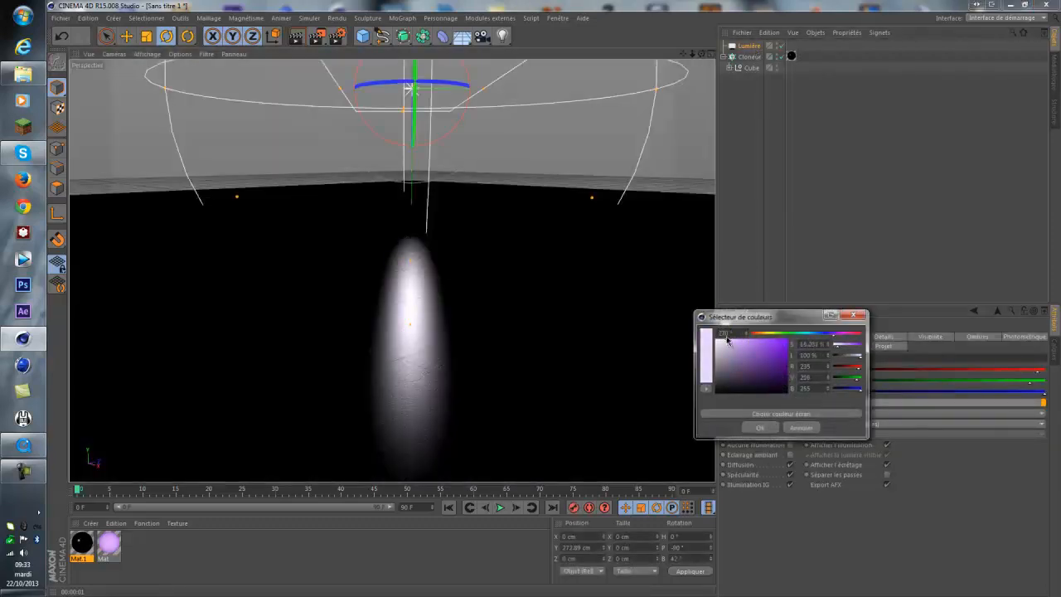
{"action": "left_click", "coordinate": [759, 428]}
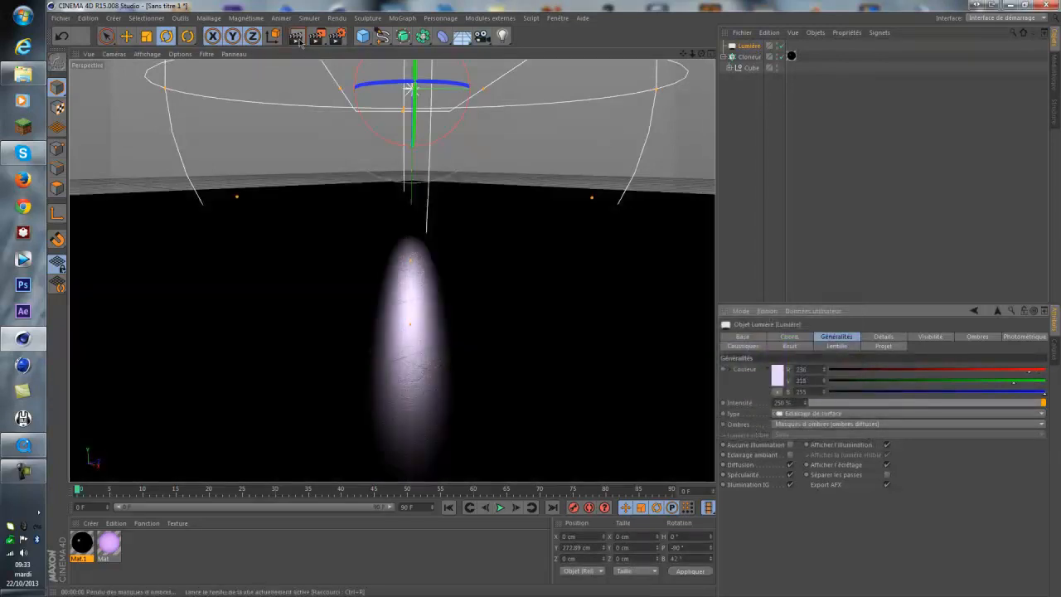
Render previews of the floor under the purple-tinted light and view the whole floor from farther away
{"action": "left_click", "coordinate": [296, 36]}
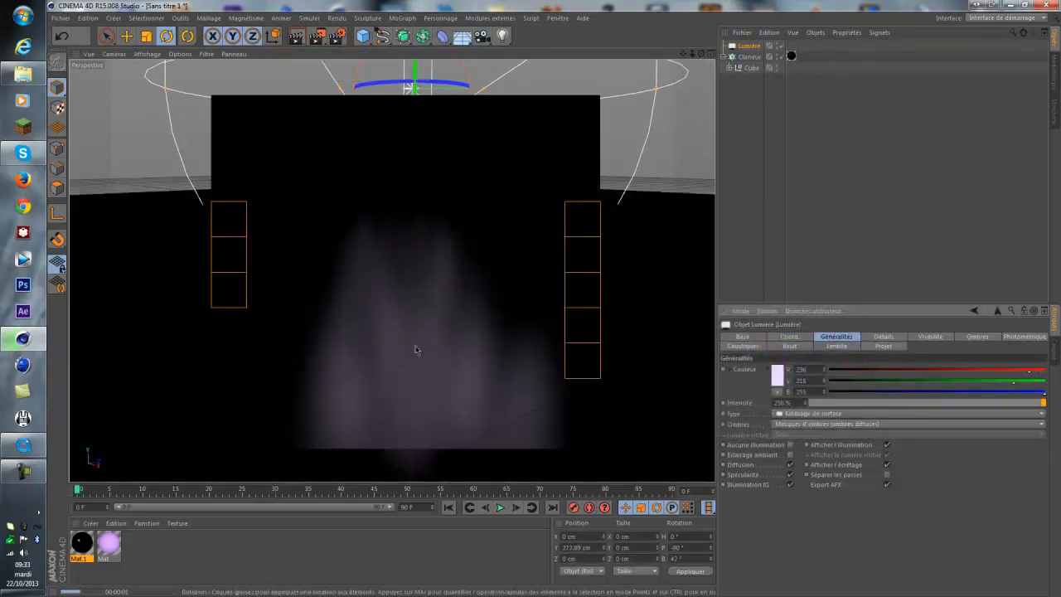
{"action": "left_click", "coordinate": [743, 199]}
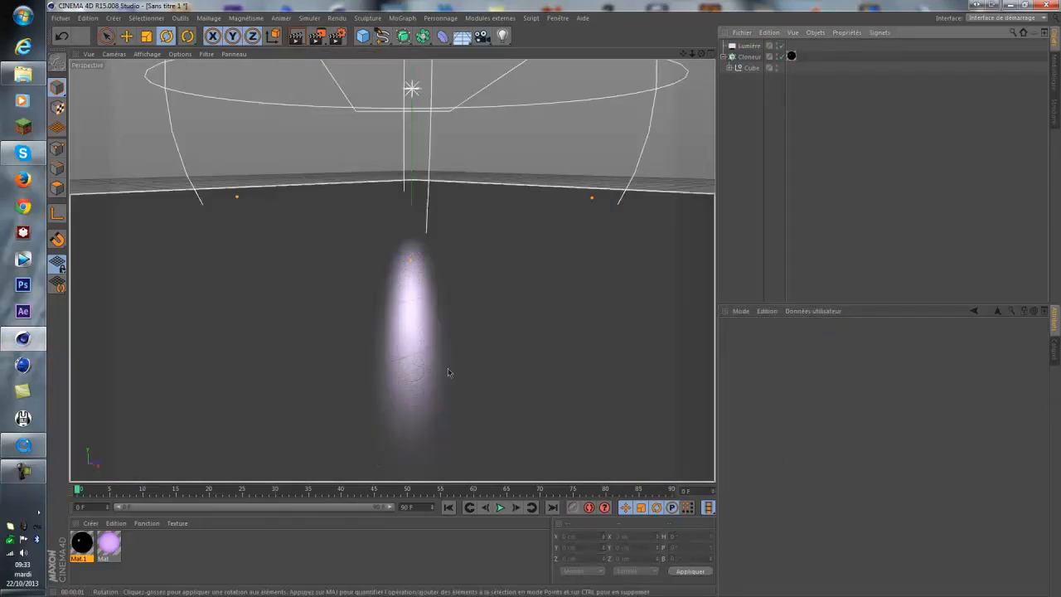
{"action": "key", "text": "ctrl+r"}
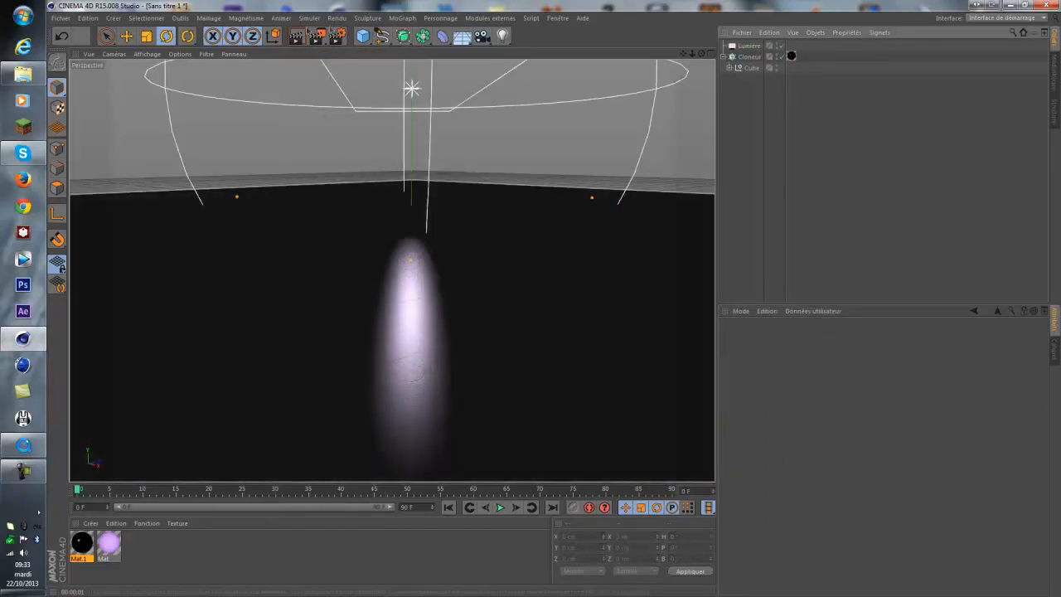
{"action": "left_click_drag", "start_coordinate": [398, 350], "coordinate": [390, 348]}
{"action": "left_click", "coordinate": [294, 38]}
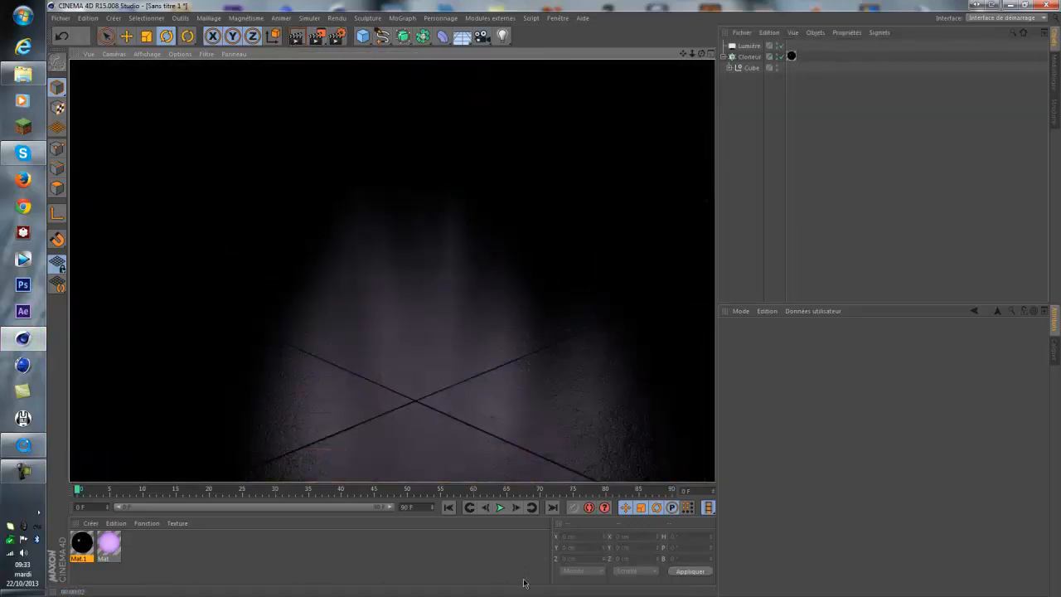
{"action": "left_click", "coordinate": [531, 457]}
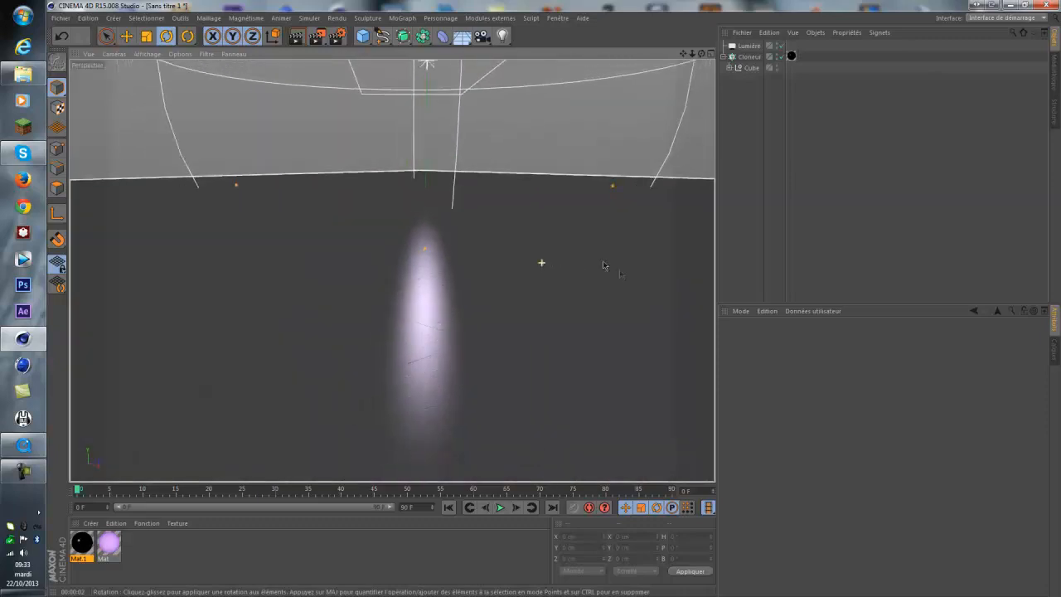
{"action": "left_click_drag", "start_coordinate": [604, 265], "coordinate": [213, 289], "text": "alt"}
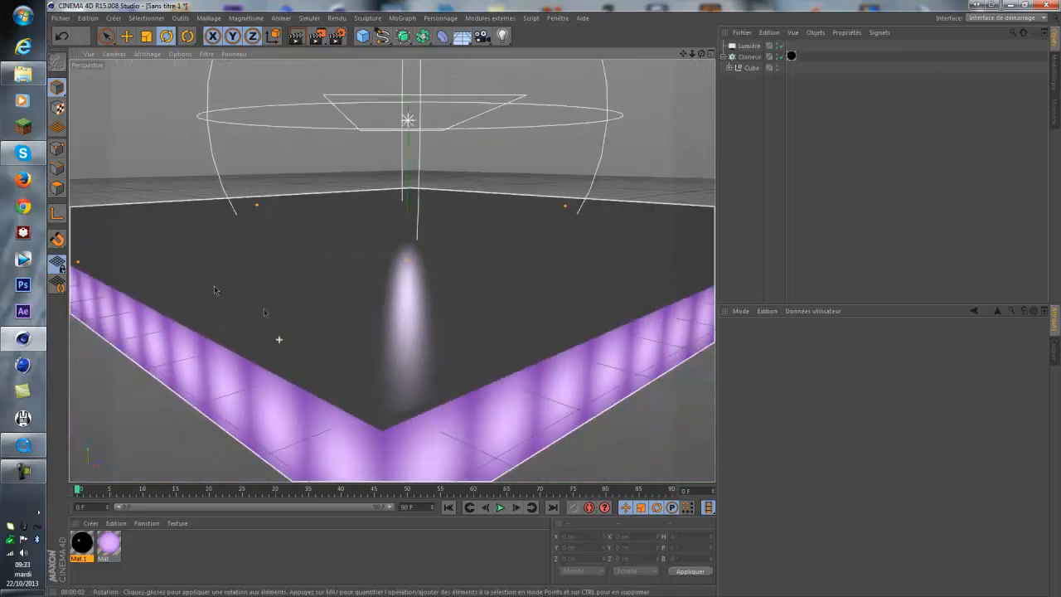
{"action": "left_click_drag", "start_coordinate": [701, 53], "coordinate": [701, 67]}
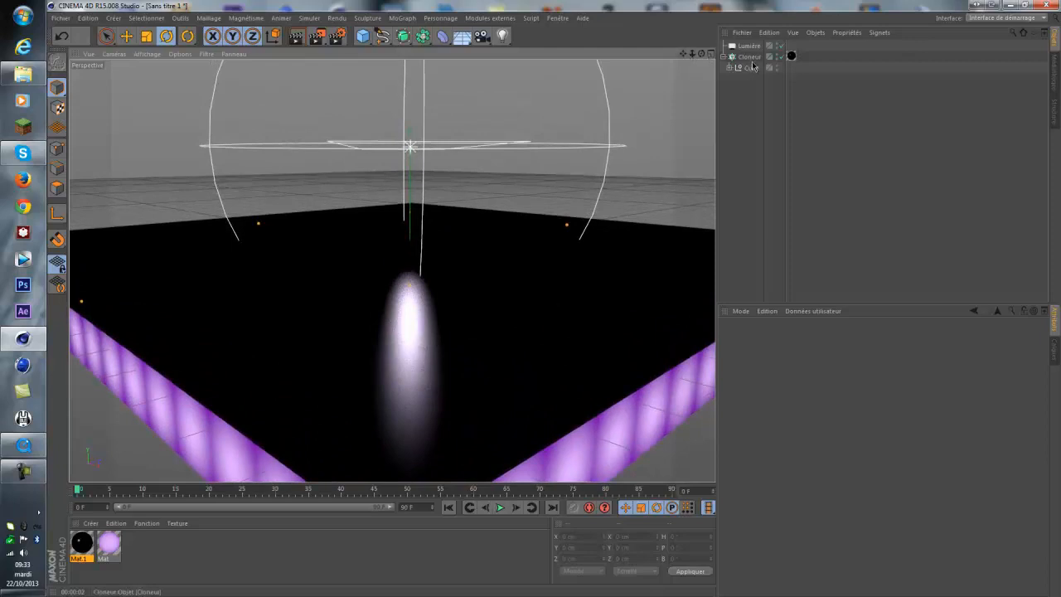
Switch the cloner to texture editing mode and enable axis modification for its Mat.1 projection
{"action": "left_click", "coordinate": [750, 58]}
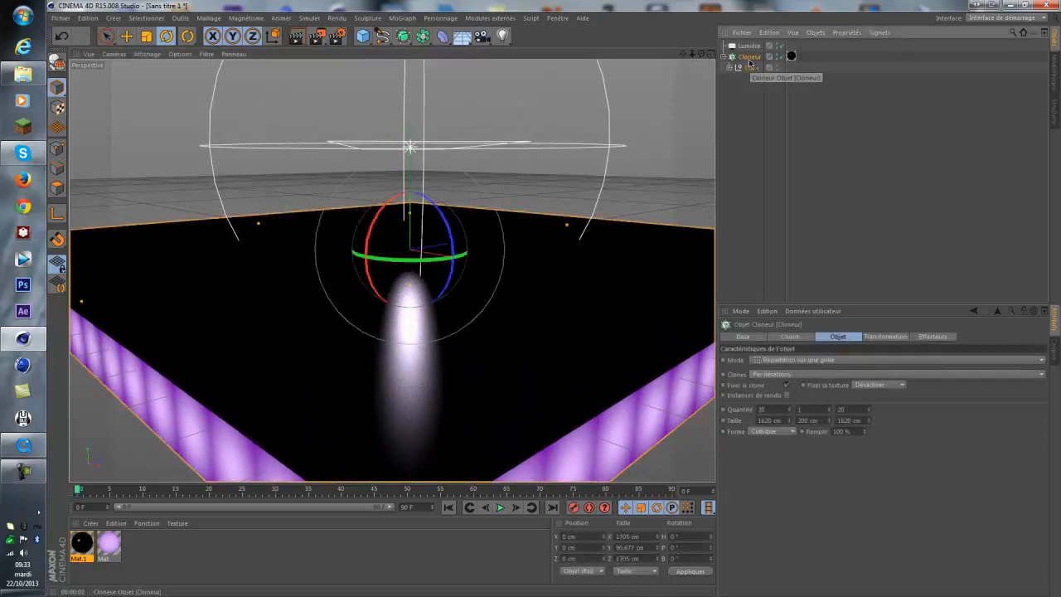
{"action": "left_click", "coordinate": [792, 56]}
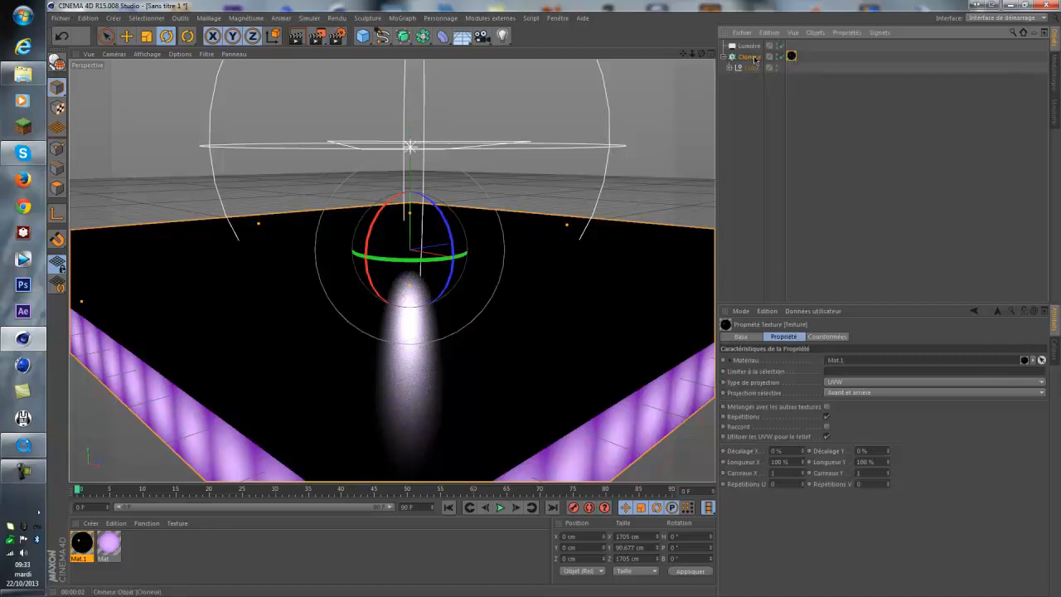
{"action": "left_click", "coordinate": [753, 58]}
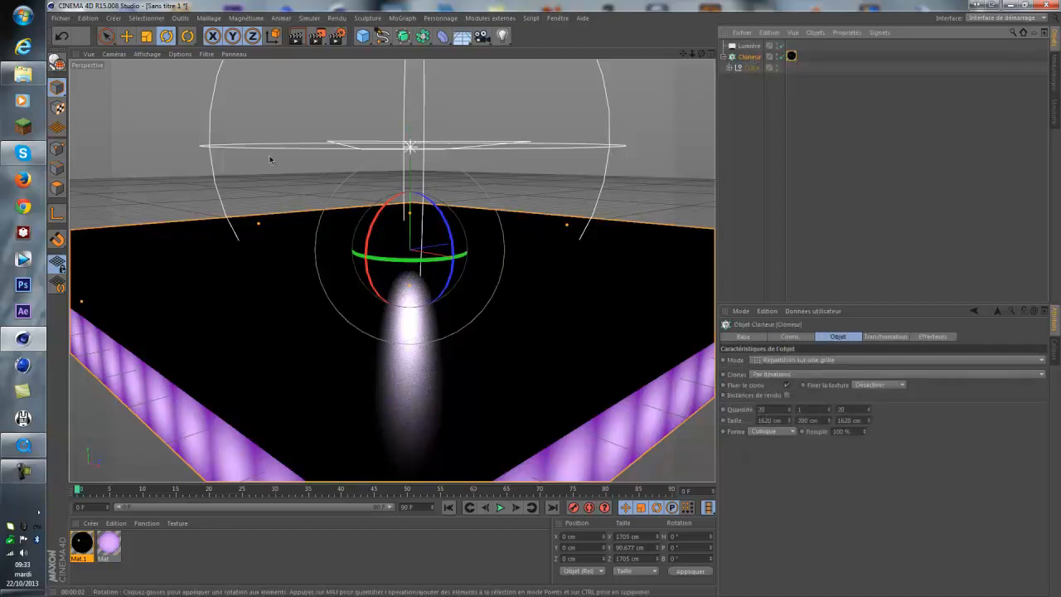
{"action": "left_click", "coordinate": [58, 119]}
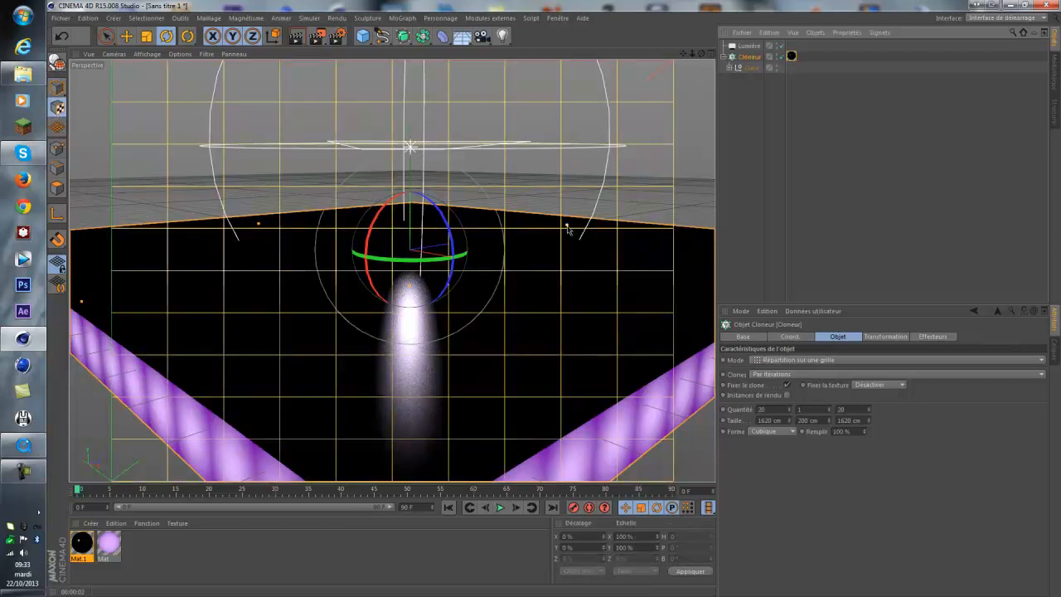
{"action": "left_click", "coordinate": [64, 220]}
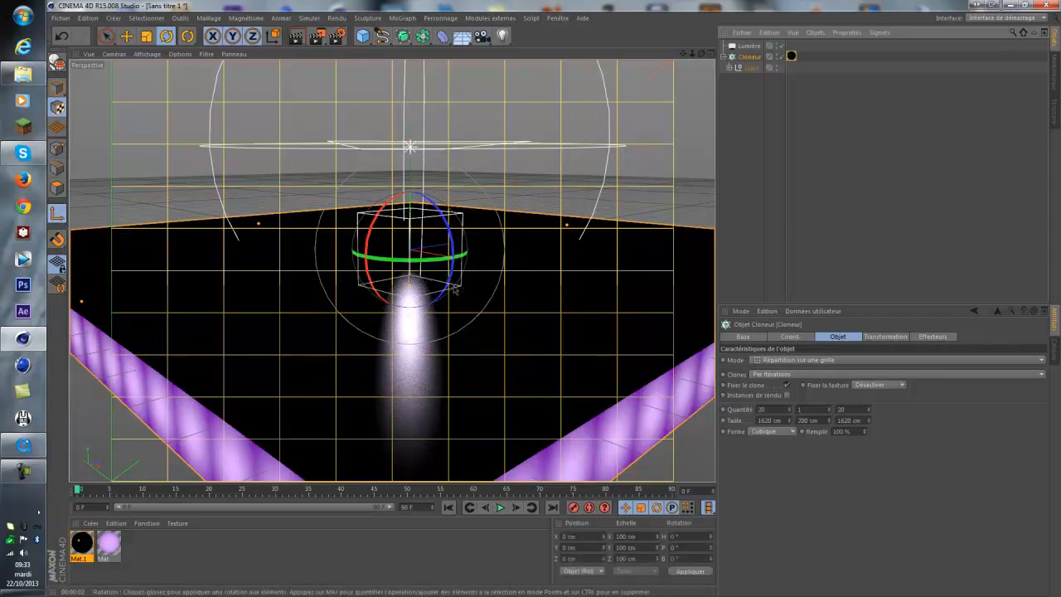
{"action": "key", "text": "e"}
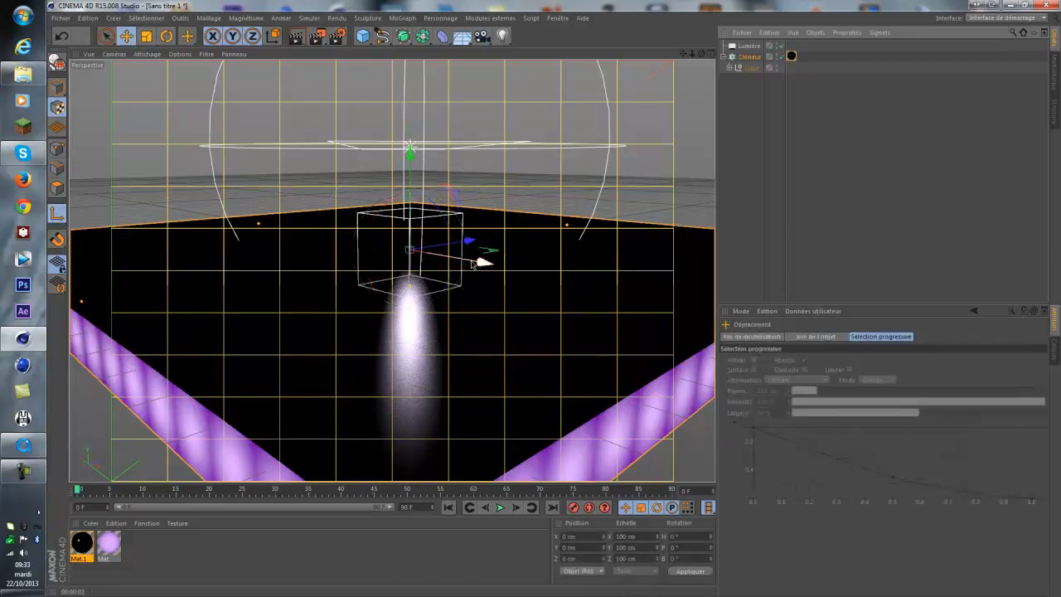
{"action": "left_click_drag", "start_coordinate": [472, 264], "coordinate": [424, 277]}
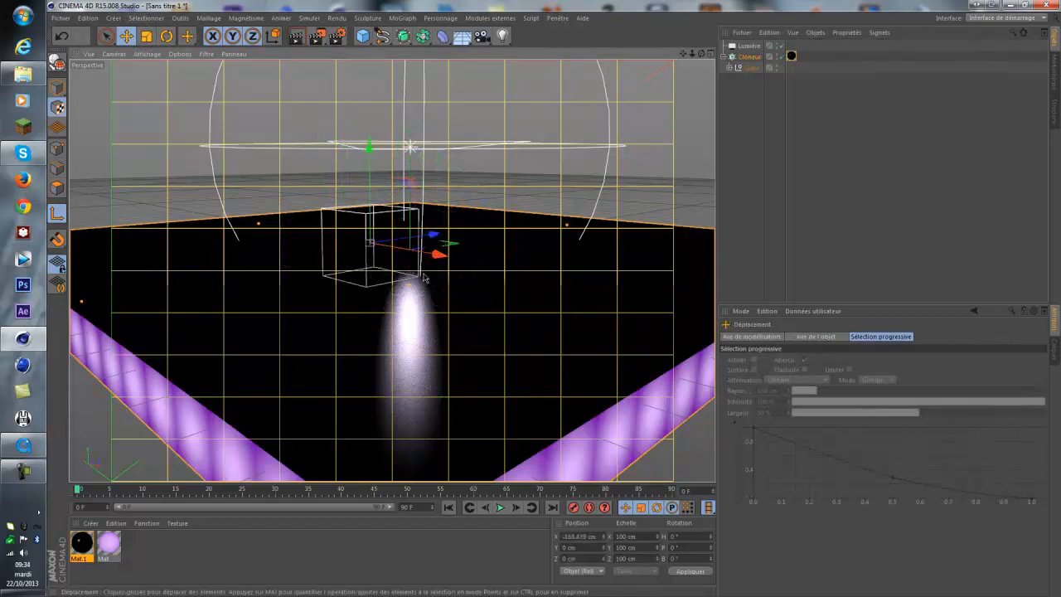
{"action": "key", "text": "ctrl+z"}
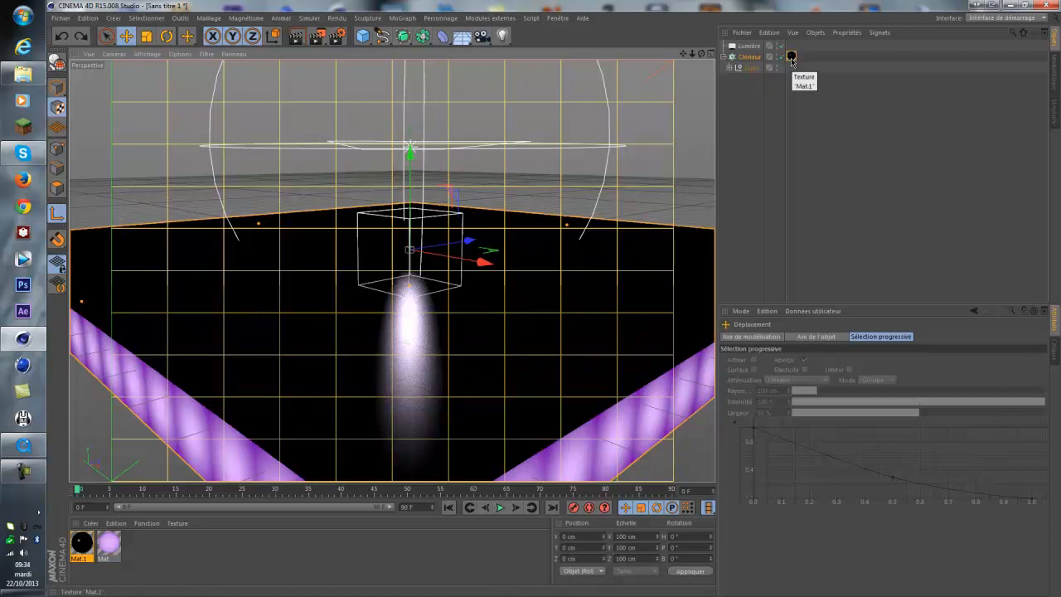
Set the projection type of the cloner's Mat.1 texture tag to Cubique
{"action": "left_click", "coordinate": [791, 56]}
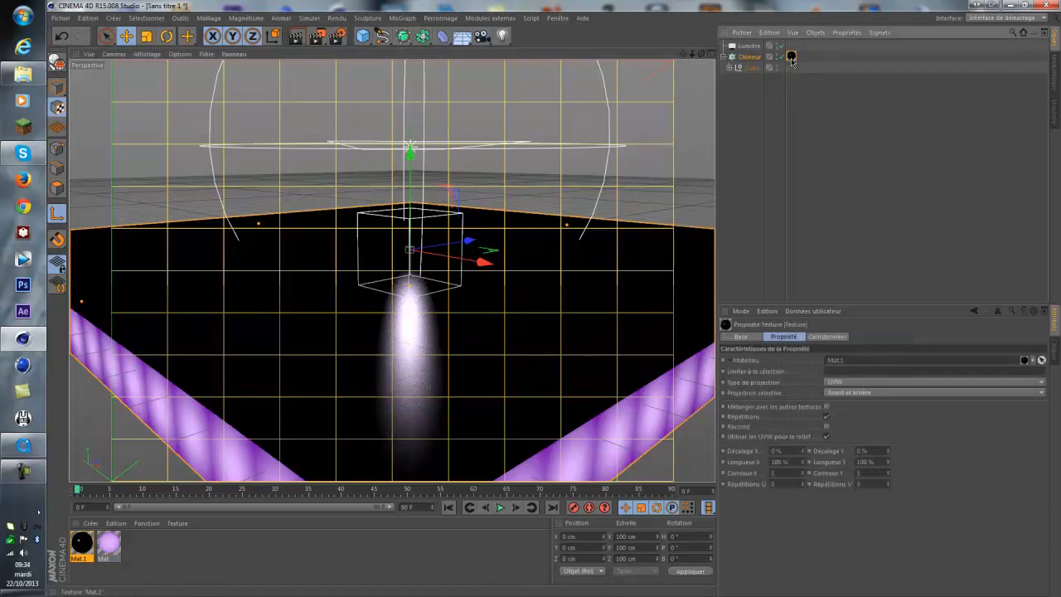
{"action": "left_click", "coordinate": [870, 384]}
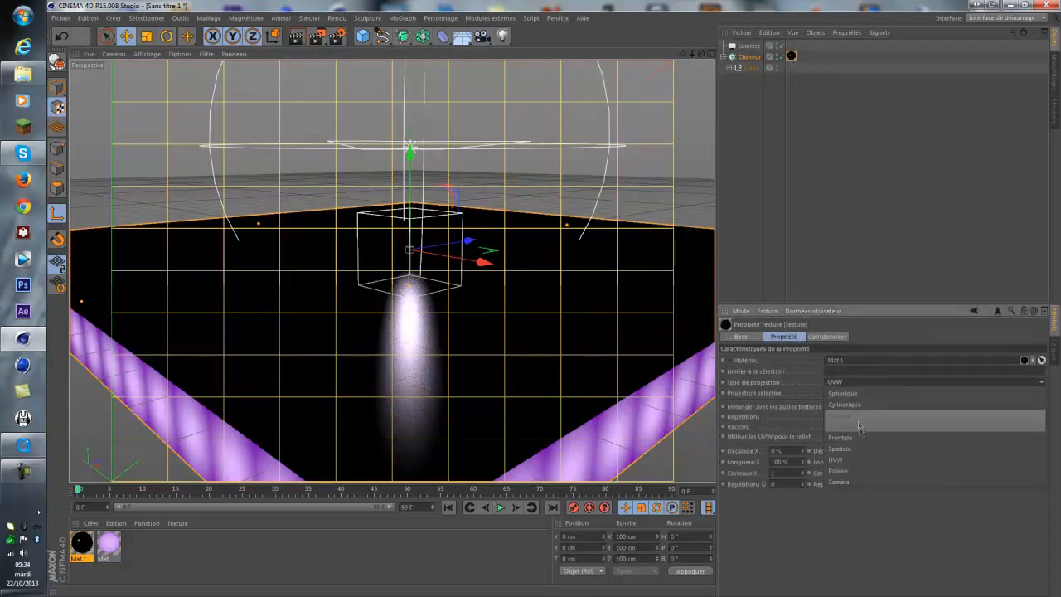
{"action": "left_click", "coordinate": [858, 426]}
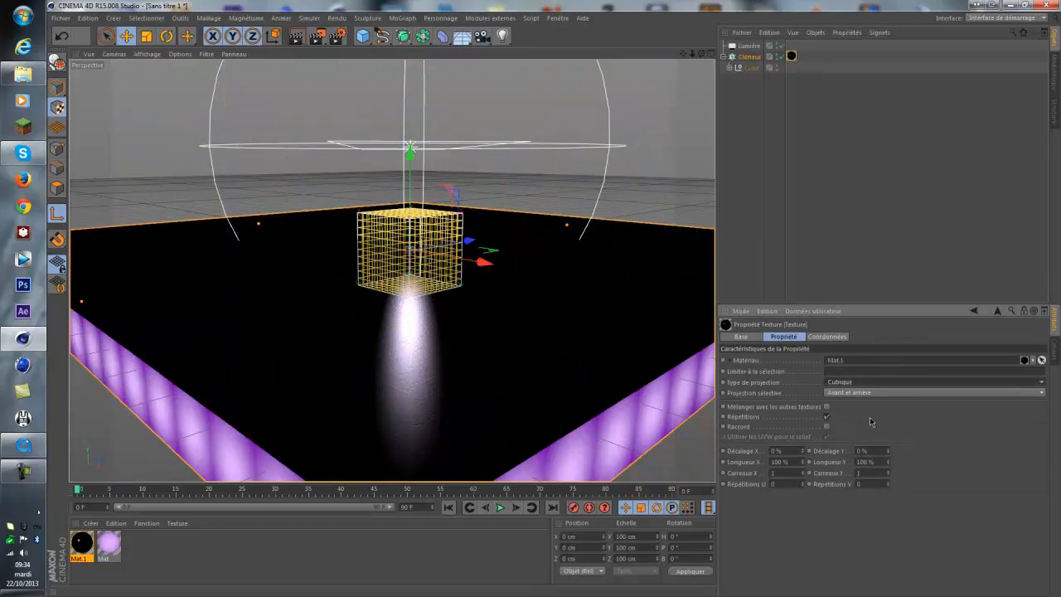
Scale the cloner's cubic texture projection to about 335 cm in X, 212 cm in Y and 326 cm in Z
{"action": "left_click_drag", "start_coordinate": [707, 75], "coordinate": [473, 153], "text": "alt"}
{"action": "left_click", "coordinate": [750, 57]}
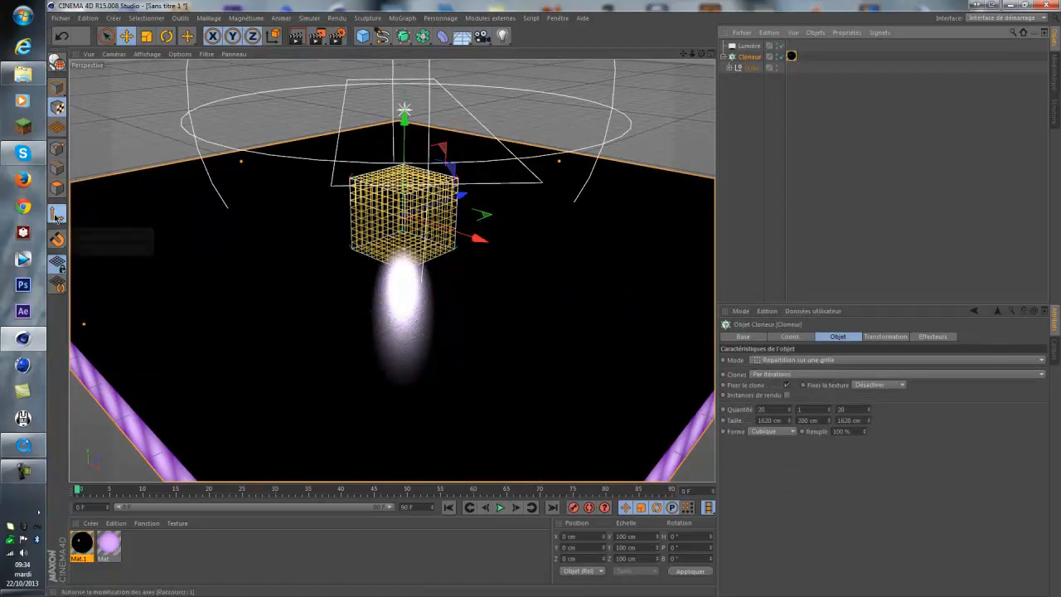
{"action": "left_click", "coordinate": [56, 214]}
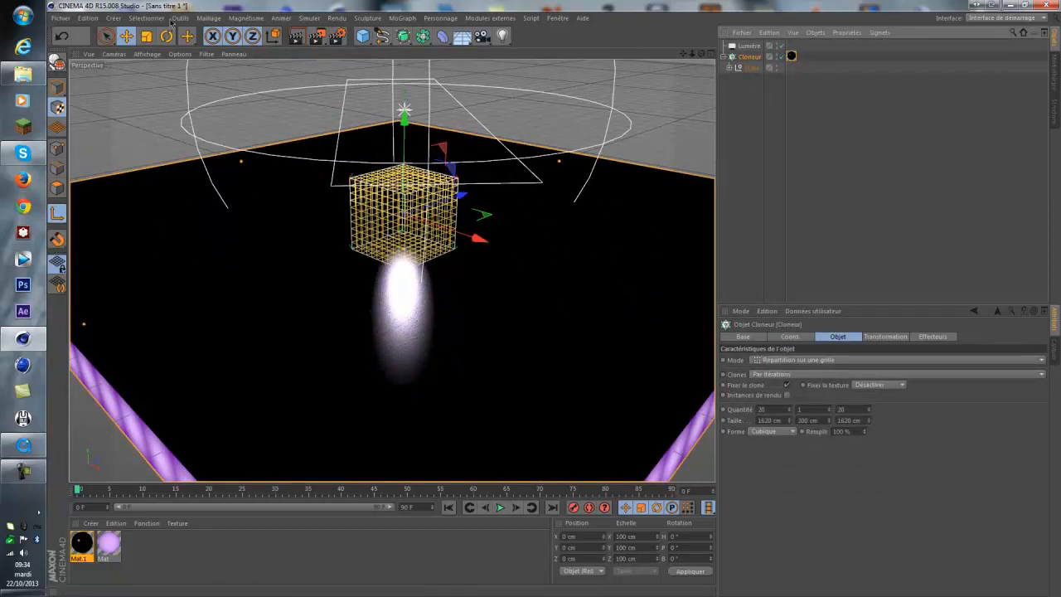
{"action": "left_click", "coordinate": [146, 35]}
{"action": "left_click_drag", "start_coordinate": [486, 237], "coordinate": [554, 303]}
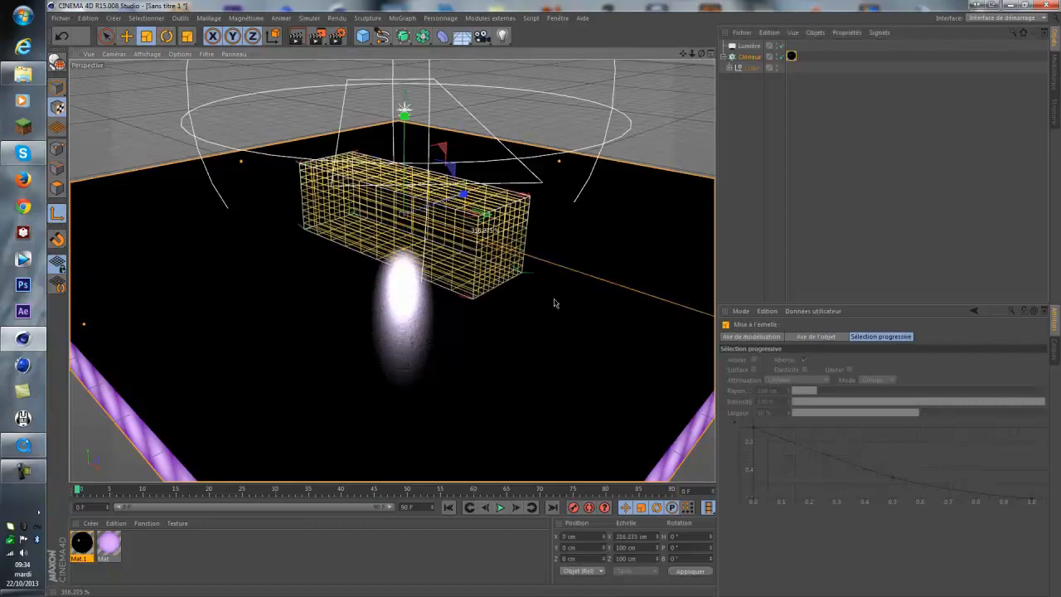
{"action": "left_click_drag", "start_coordinate": [466, 197], "coordinate": [572, 125]}
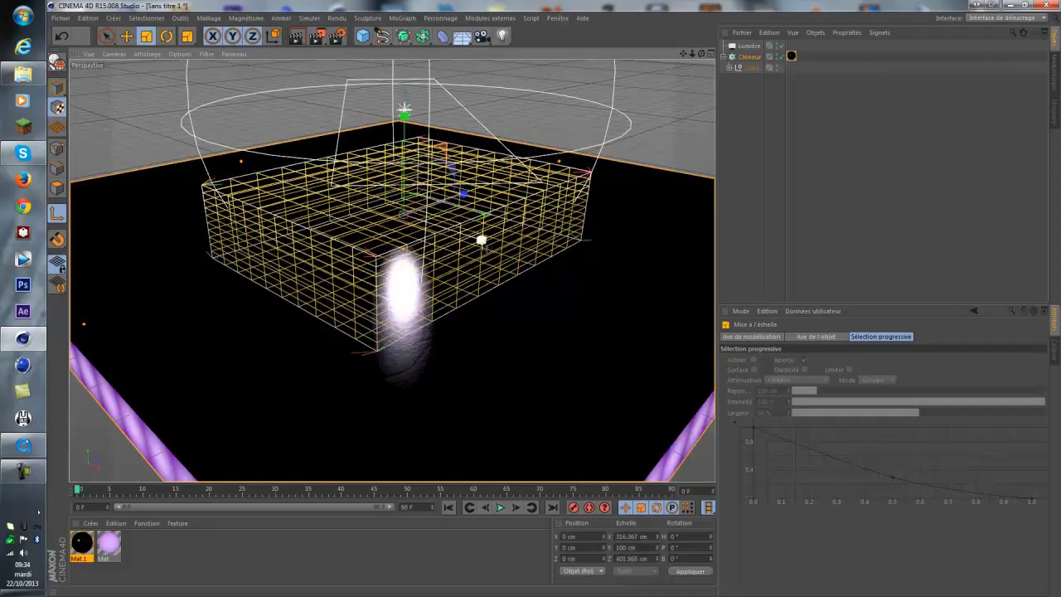
{"action": "left_click_drag", "start_coordinate": [483, 238], "coordinate": [508, 260]}
{"action": "left_click_drag", "start_coordinate": [405, 116], "coordinate": [405, 7]}
{"action": "left_click_drag", "start_coordinate": [556, 299], "coordinate": [398, 262]}
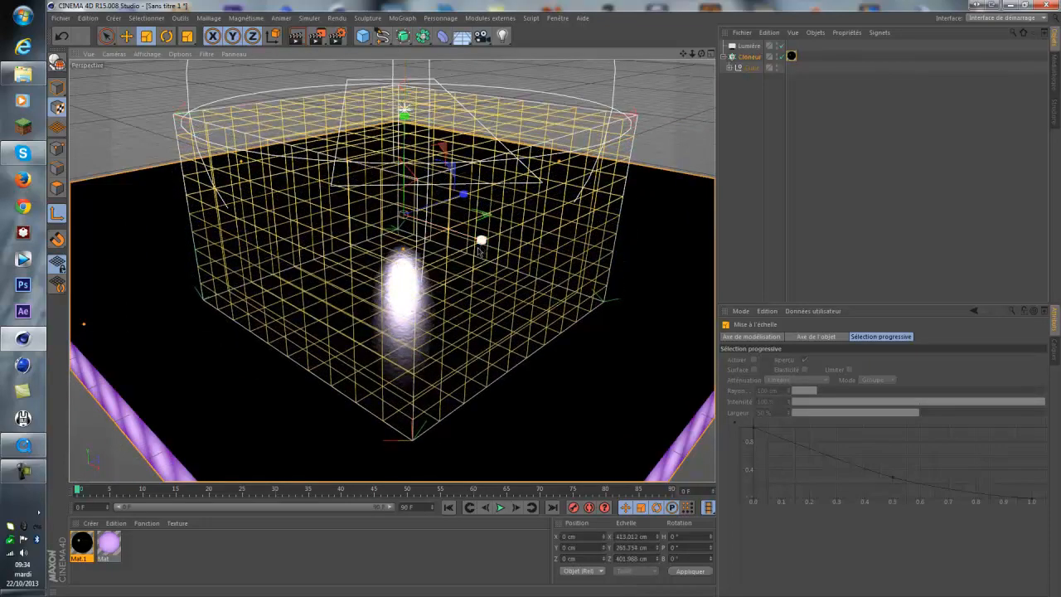
{"action": "left_click_drag", "start_coordinate": [563, 111], "coordinate": [546, 121]}
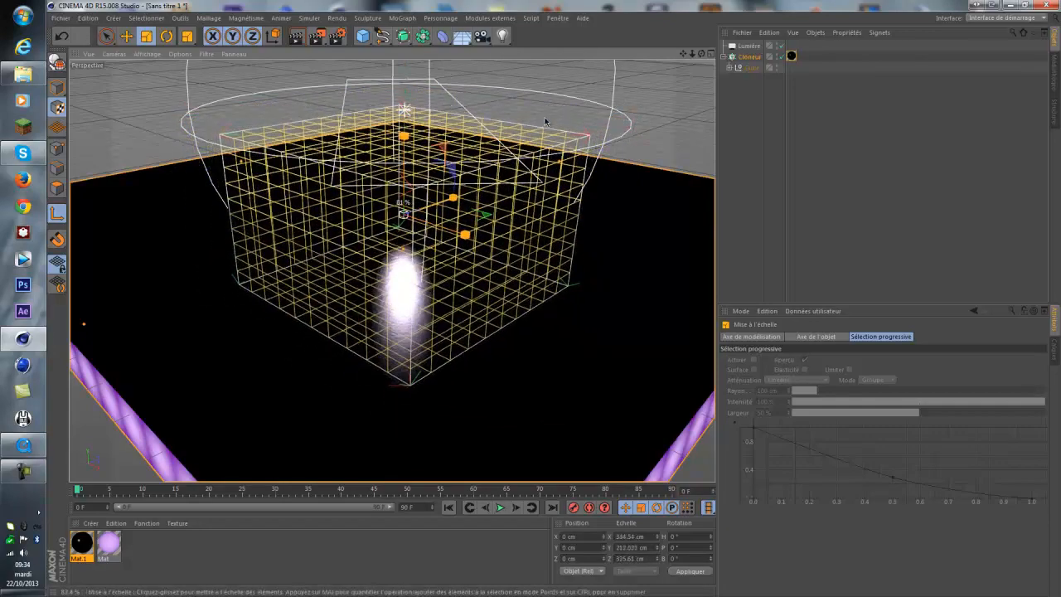
Render a close-up preview of the floor to check the enlarged surface texture
{"action": "scroll", "coordinate": [464, 351], "scroll_direction": "up", "scroll_amount": 5}
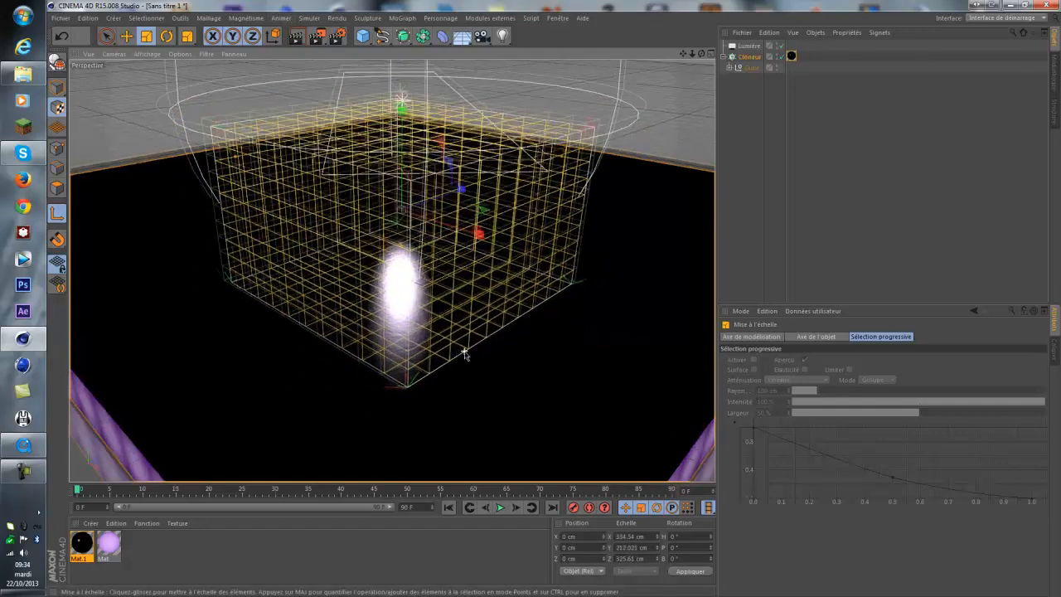
{"action": "scroll", "coordinate": [461, 324], "scroll_direction": "up", "scroll_amount": 1}
{"action": "scroll", "coordinate": [197, 382], "scroll_direction": "up", "scroll_amount": 3}
{"action": "scroll", "coordinate": [514, 415], "scroll_direction": "up", "scroll_amount": 3}
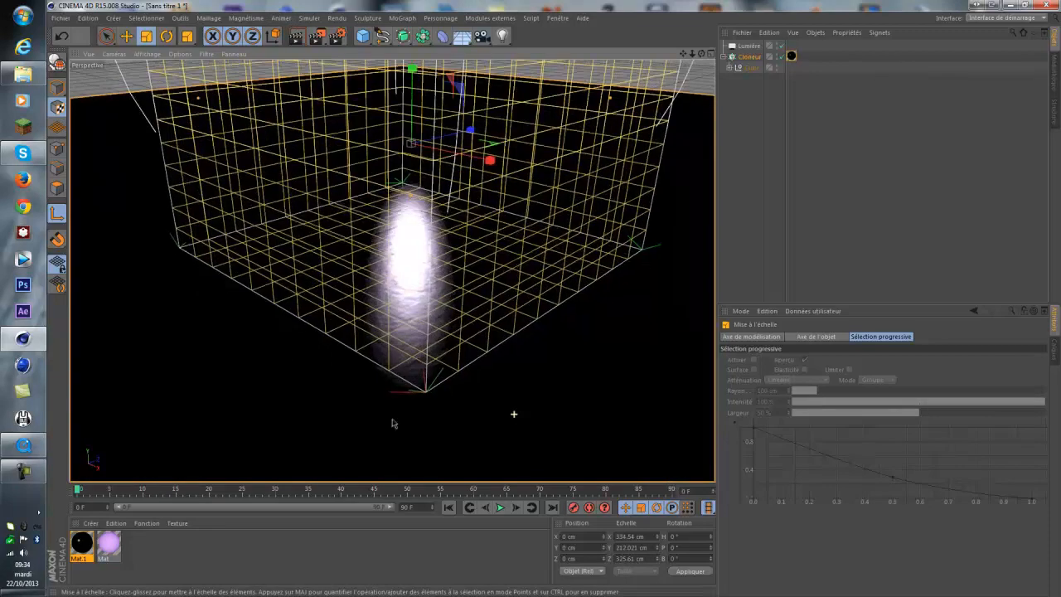
{"action": "left_click", "coordinate": [296, 35]}
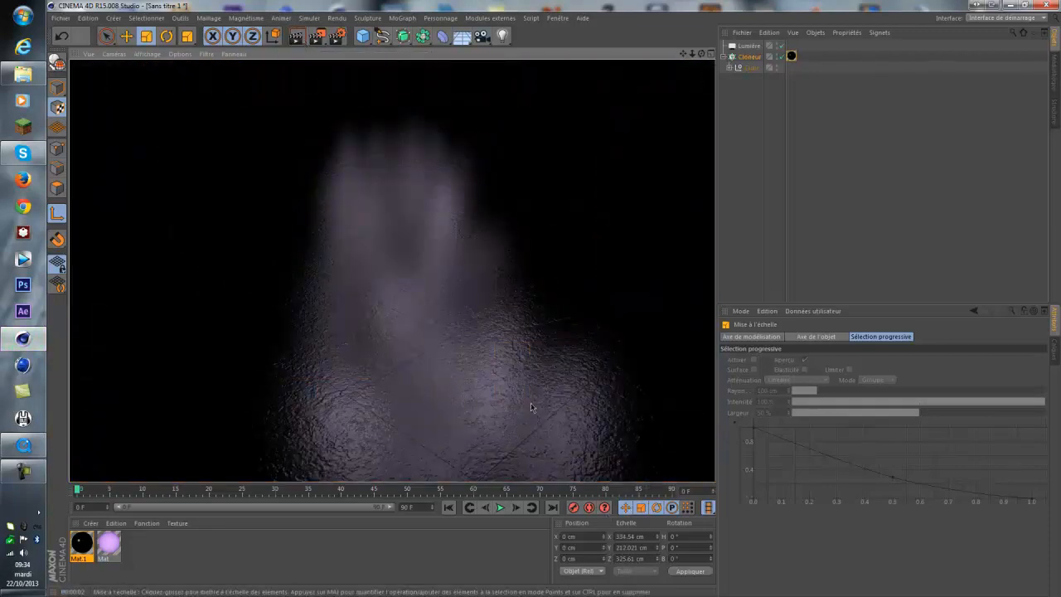
Set the Normaliseur intensity in Mat.1's Normales channel to 15 %
{"action": "double_click", "coordinate": [80, 551]}
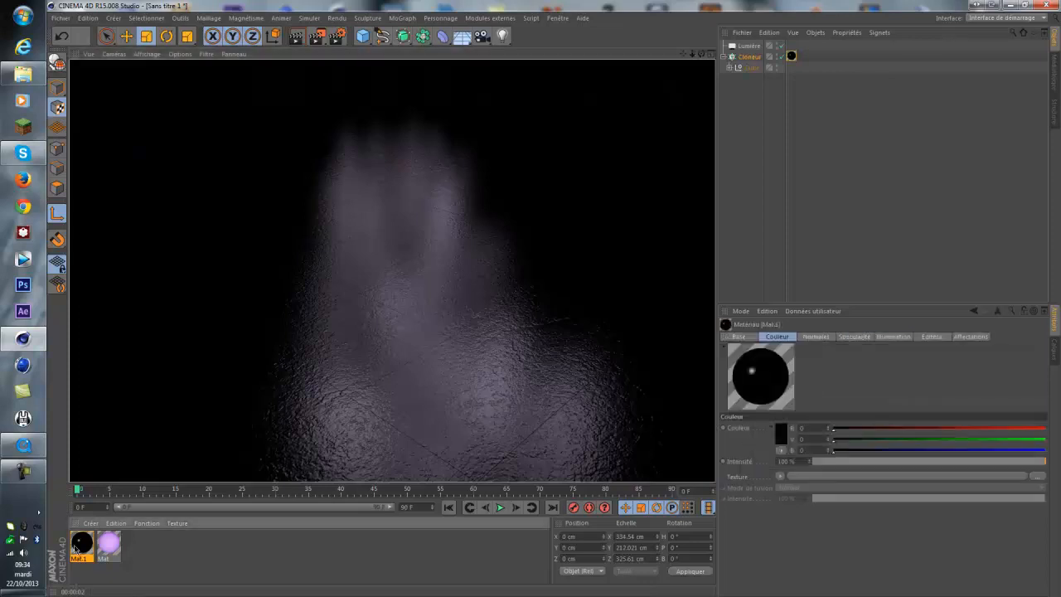
{"action": "left_click", "coordinate": [192, 273]}
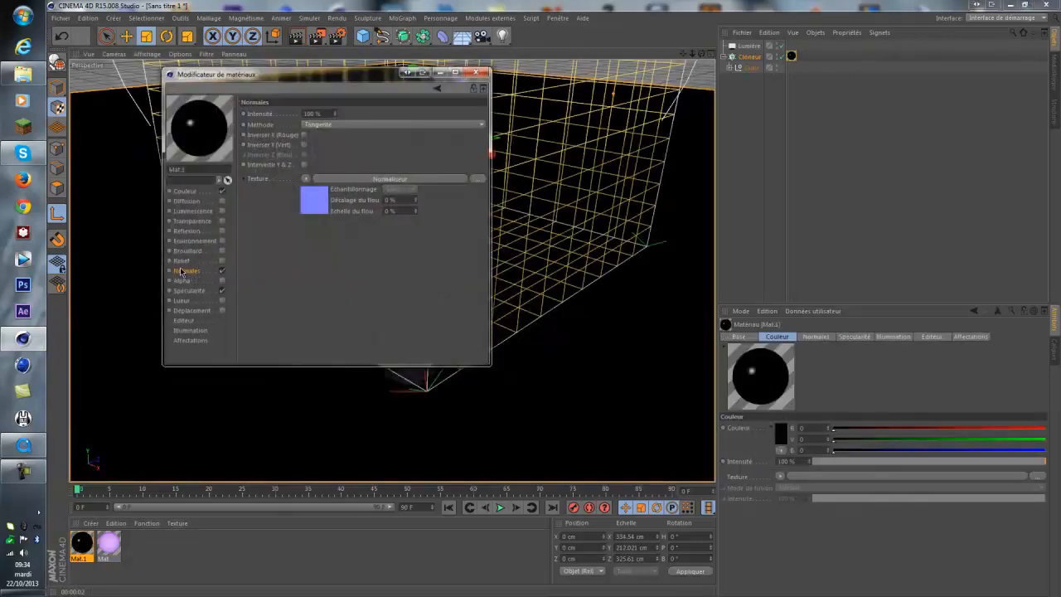
{"action": "left_click", "coordinate": [320, 210]}
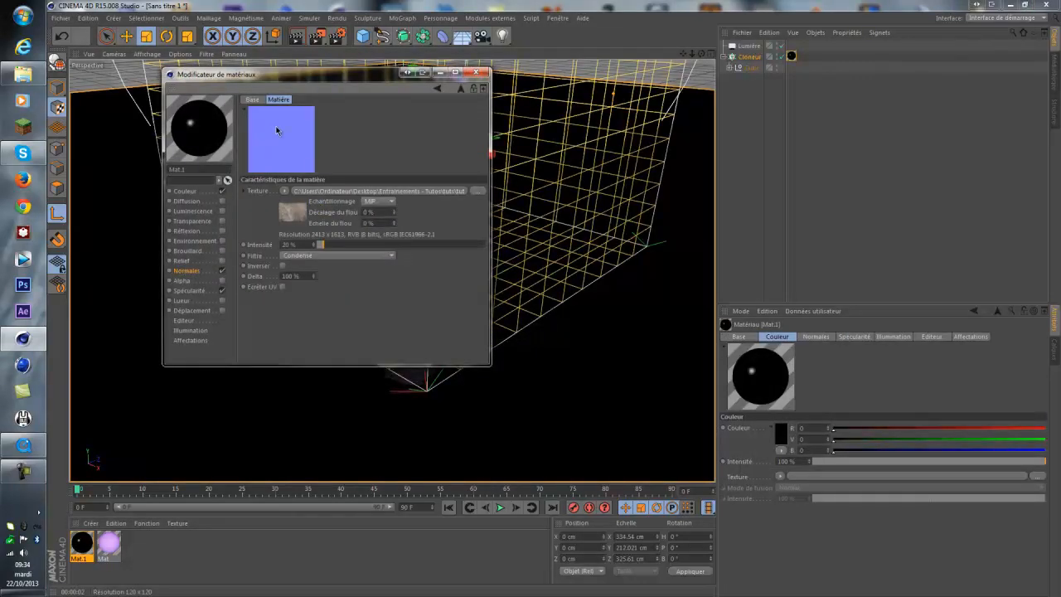
{"action": "left_click_drag", "start_coordinate": [297, 246], "coordinate": [217, 247]}
{"action": "type", "text": "15"}
{"action": "key", "text": "Return"}
{"action": "left_click", "coordinate": [477, 73]}
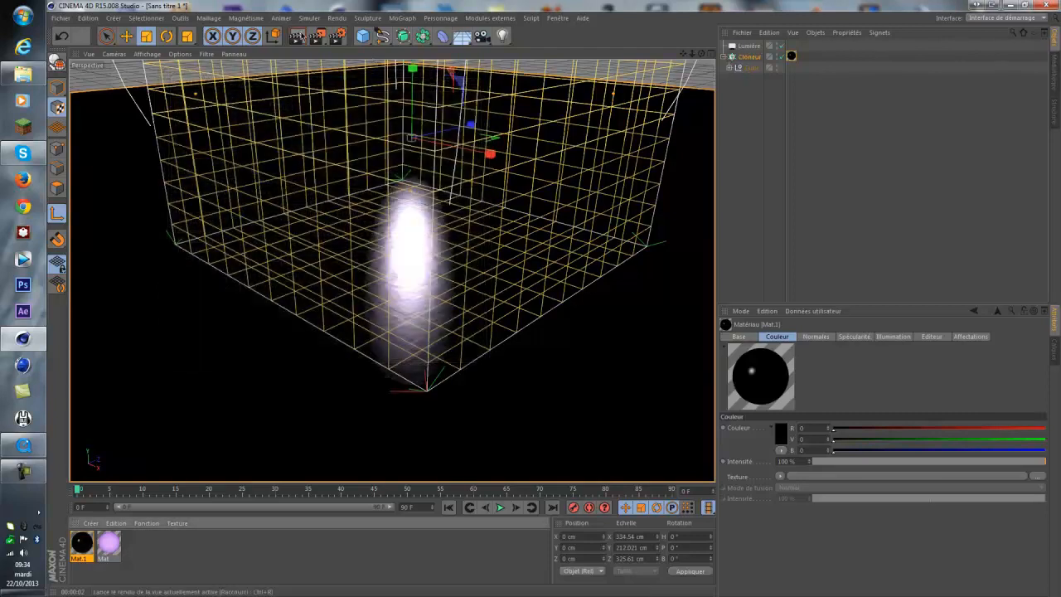
Render previews of the floor from several angles and distances to check the softened relief
{"action": "left_click", "coordinate": [299, 36]}
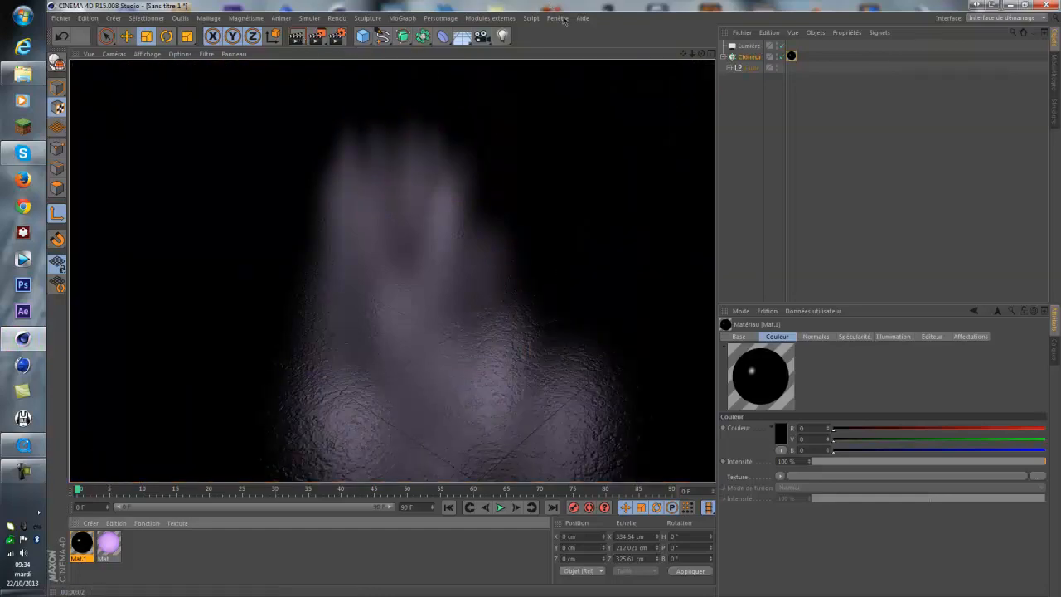
{"action": "left_click_drag", "start_coordinate": [701, 54], "coordinate": [429, 5]}
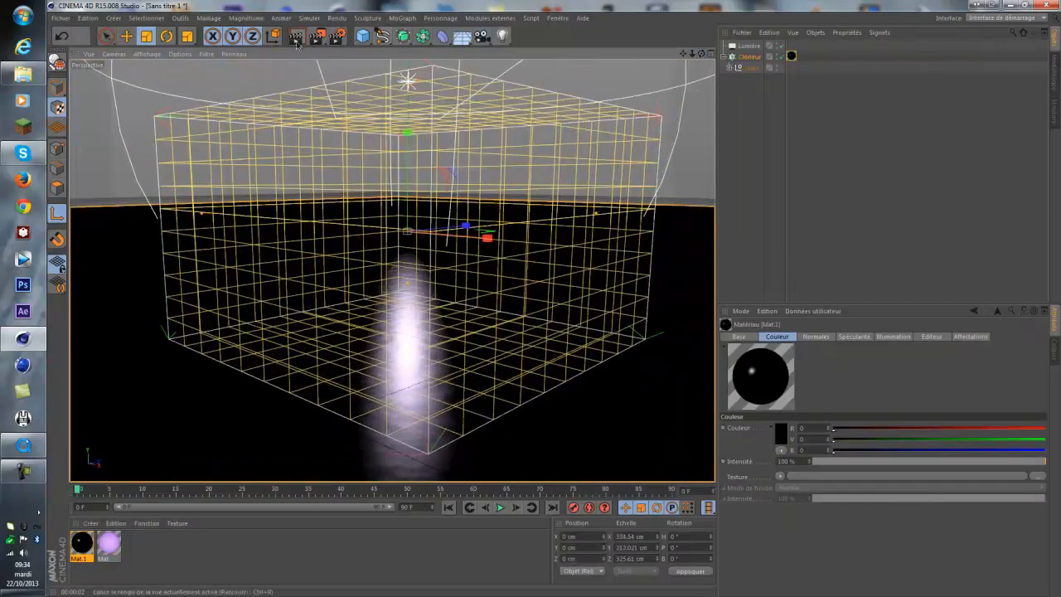
{"action": "left_click", "coordinate": [295, 41]}
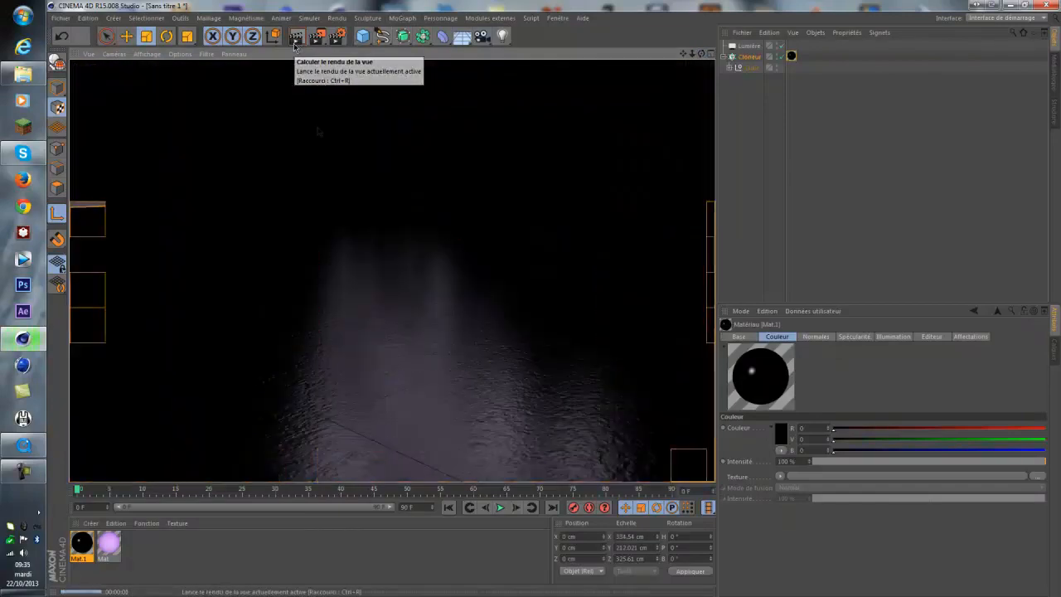
{"action": "scroll", "coordinate": [393, 274], "scroll_direction": "up", "scroll_amount": 6}
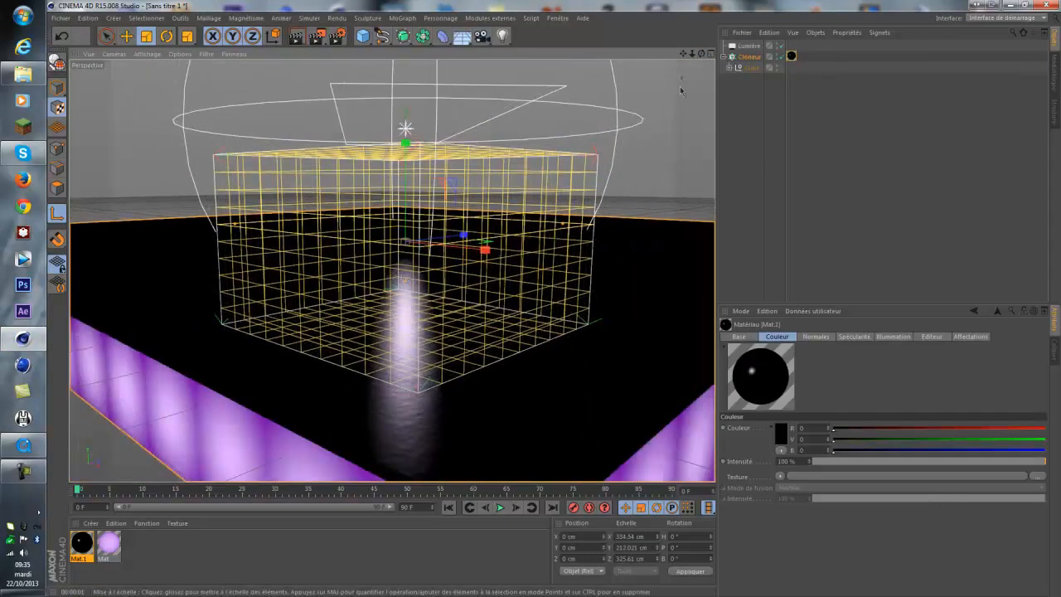
{"action": "left_click_drag", "start_coordinate": [683, 54], "coordinate": [662, 81]}
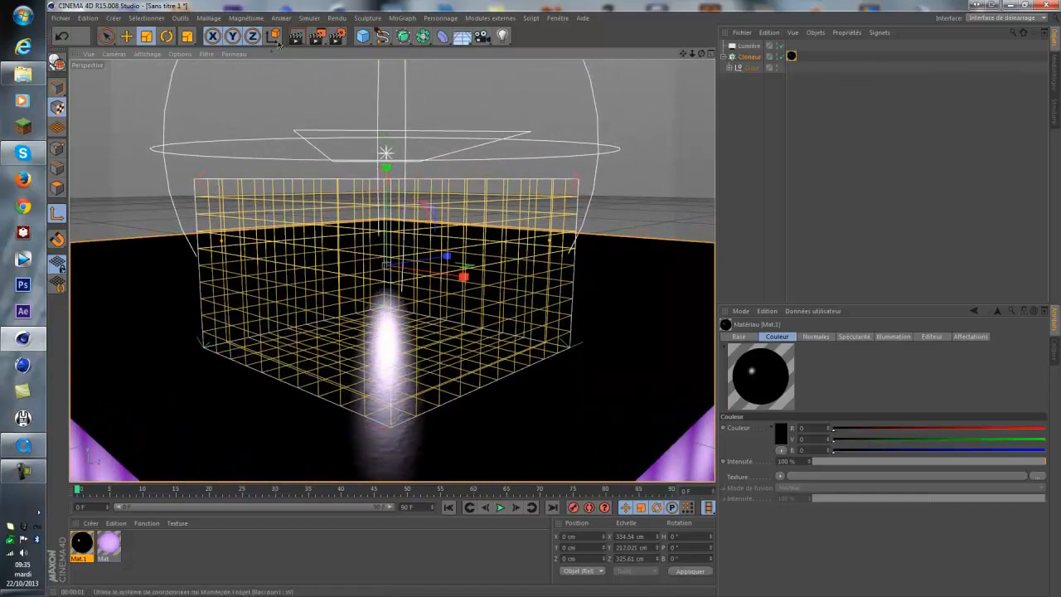
{"action": "left_click", "coordinate": [296, 37]}
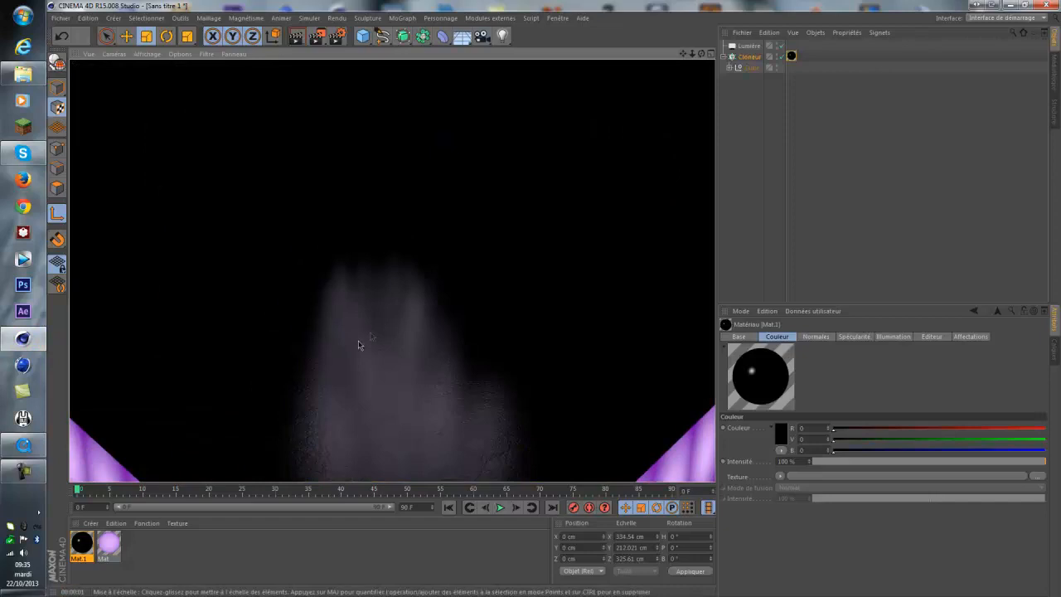
Return to model mode with the Move tool and collapse the cloner's hierarchy
{"action": "left_click", "coordinate": [58, 90]}
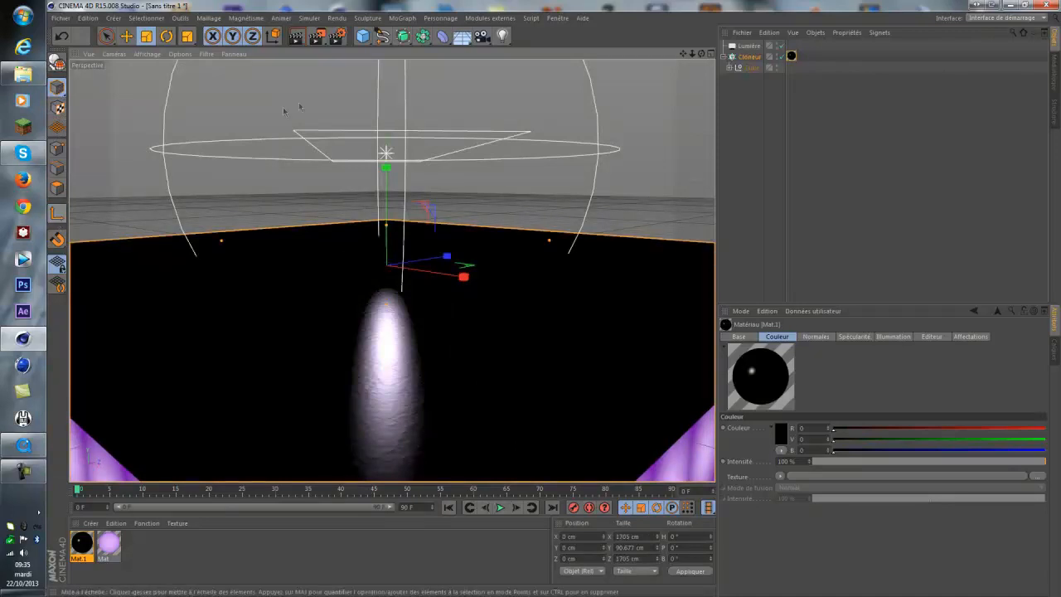
{"action": "left_click", "coordinate": [126, 36]}
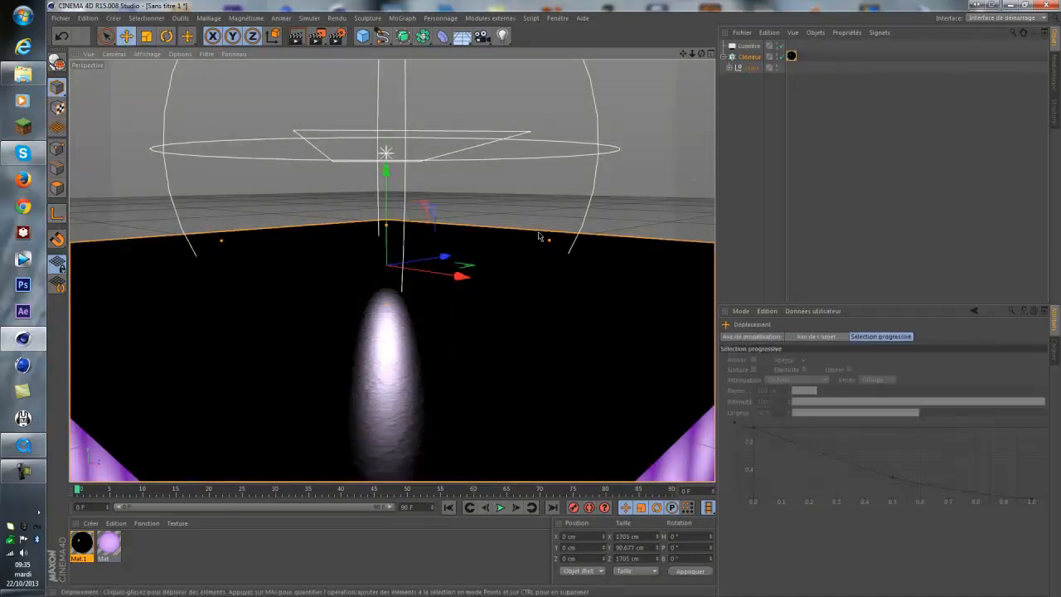
{"action": "left_click", "coordinate": [725, 57]}
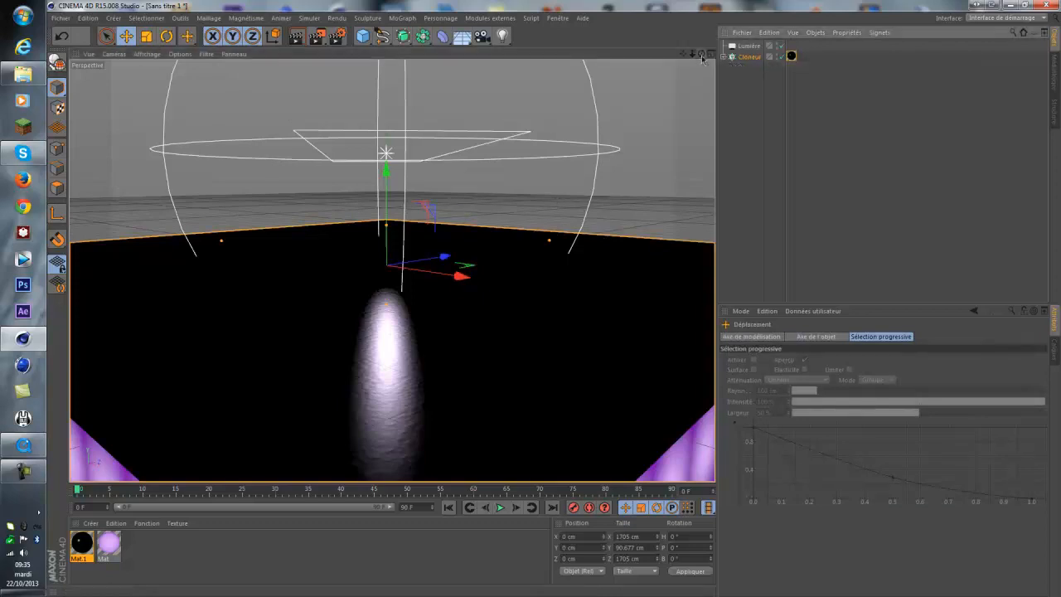
Add a camera from a slightly higher view of the floor and look through it
{"action": "left_click_drag", "start_coordinate": [702, 58], "coordinate": [555, 304]}
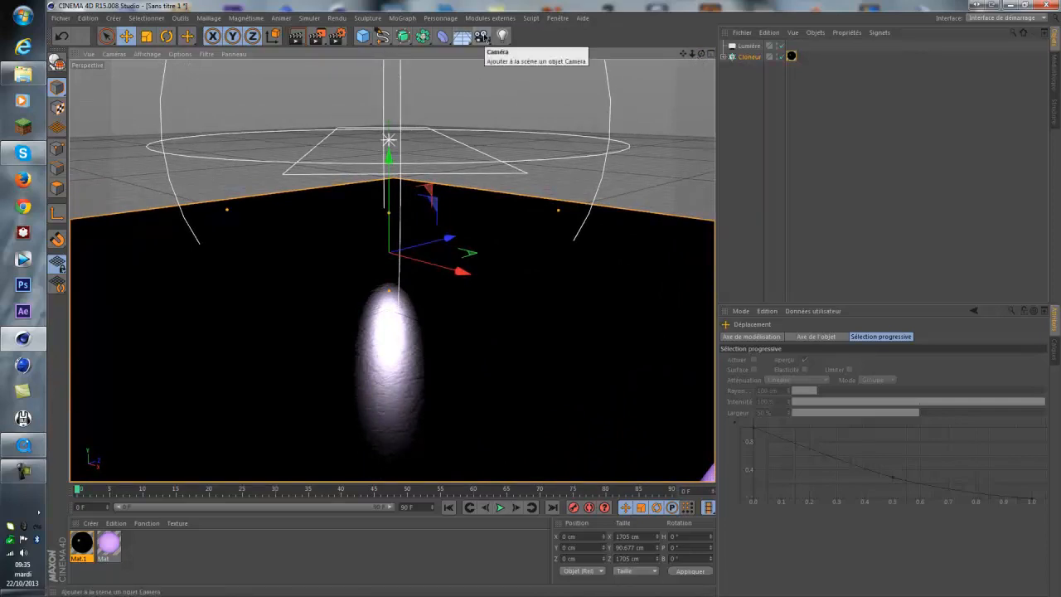
{"action": "left_click", "coordinate": [482, 35]}
{"action": "left_click", "coordinate": [782, 46]}
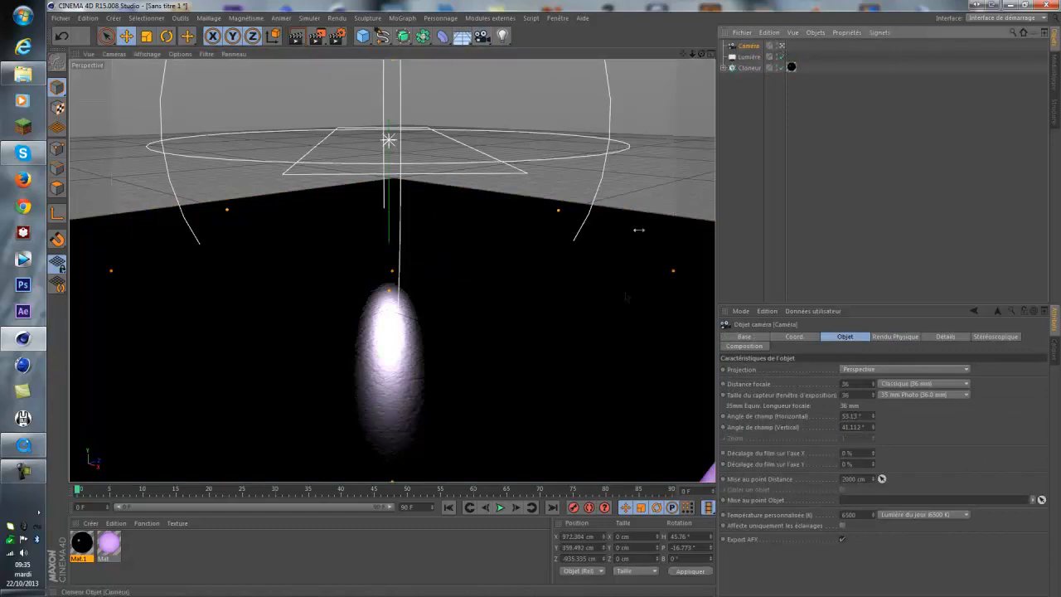
Lower the camera slightly over the floor and preview the animation through it
{"action": "left_click_drag", "start_coordinate": [685, 53], "coordinate": [555, 303]}
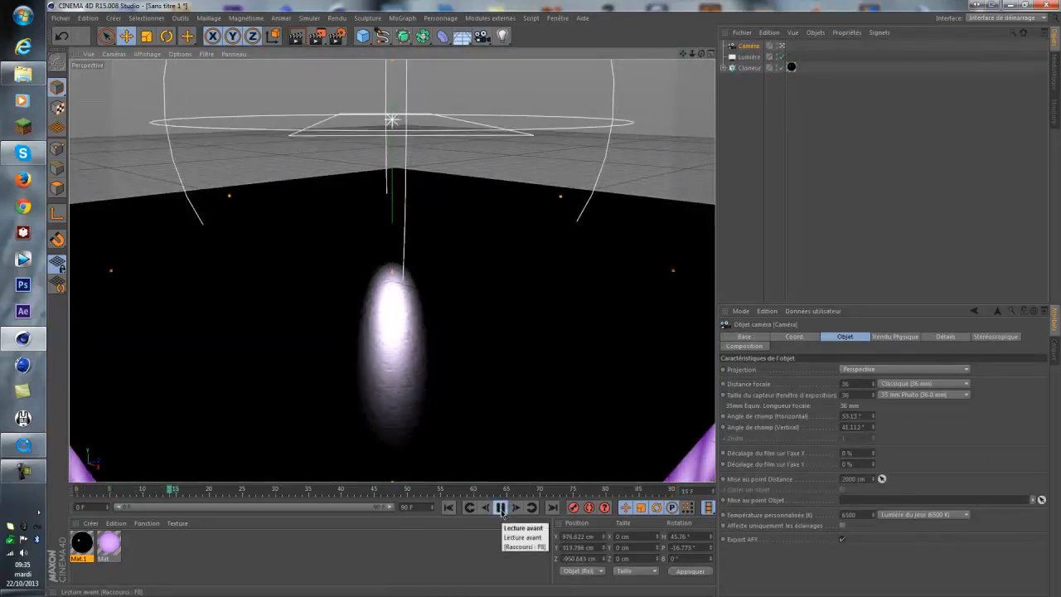
{"action": "left_click", "coordinate": [501, 509]}
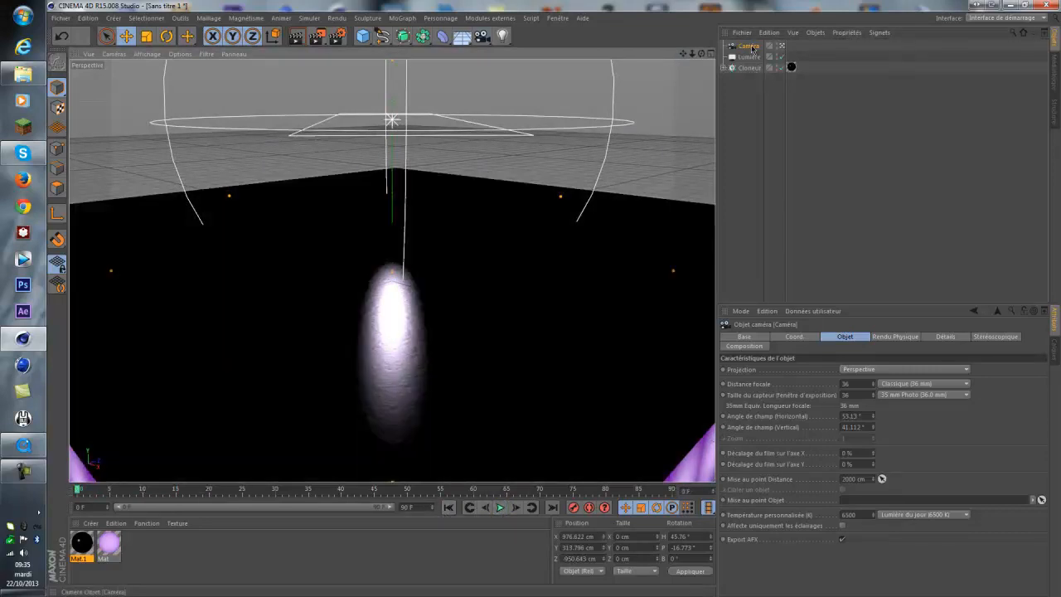
Add a realistic camera (Caméra réaliste) linked to the existing camera and play the animation through it
{"action": "left_click", "coordinate": [484, 38]}
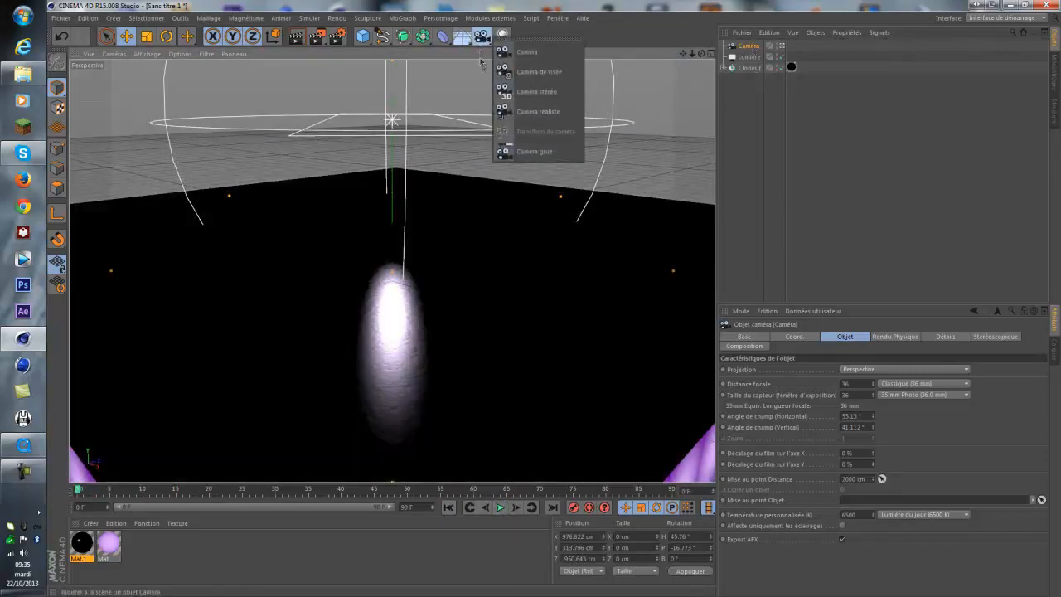
{"action": "left_click", "coordinate": [532, 116]}
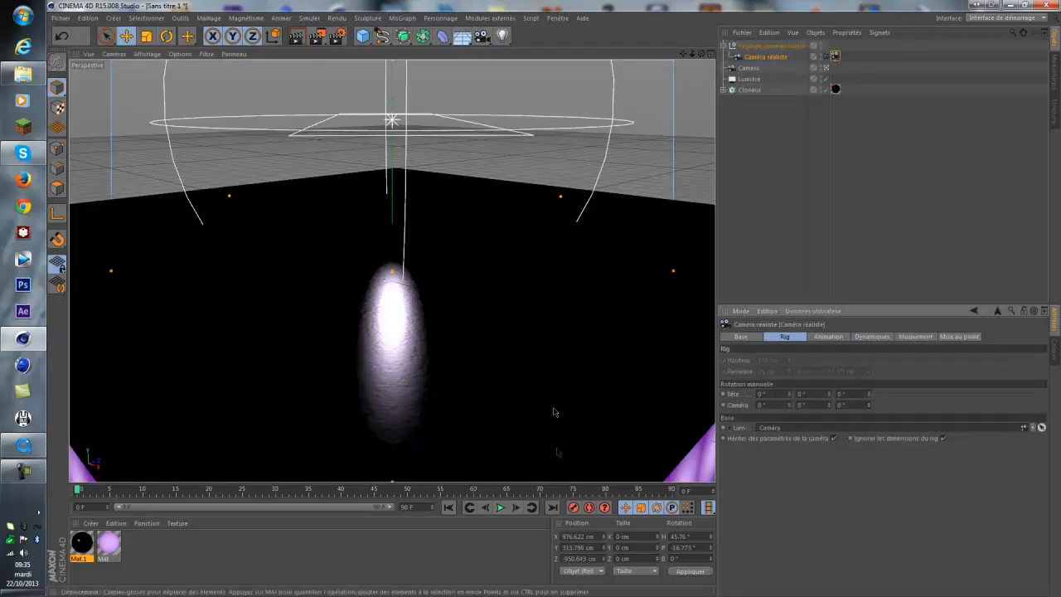
{"action": "left_click", "coordinate": [500, 508]}
{"action": "left_click", "coordinate": [448, 508]}
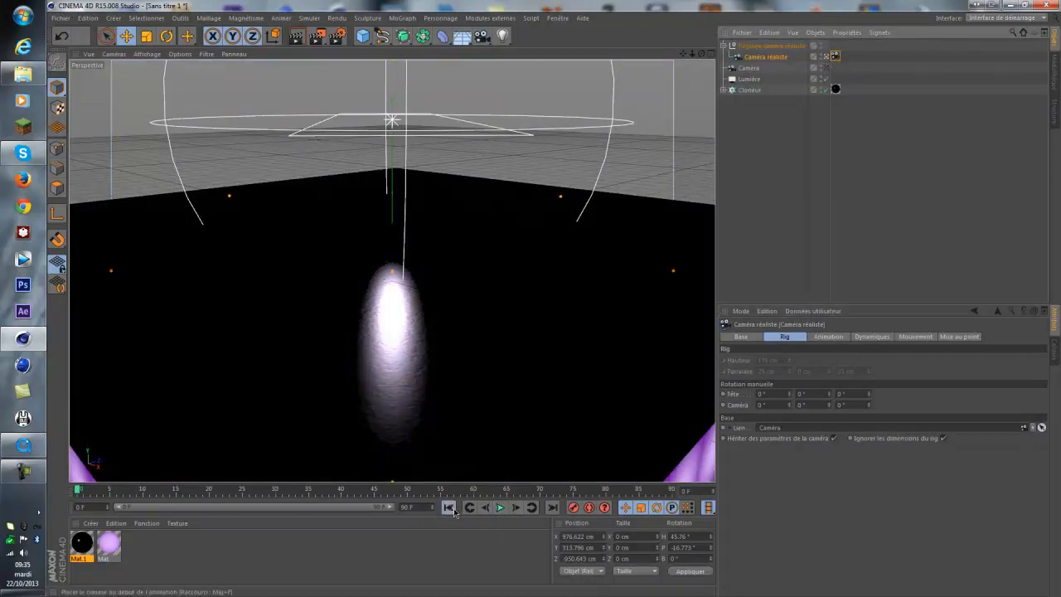
{"action": "left_click", "coordinate": [502, 509]}
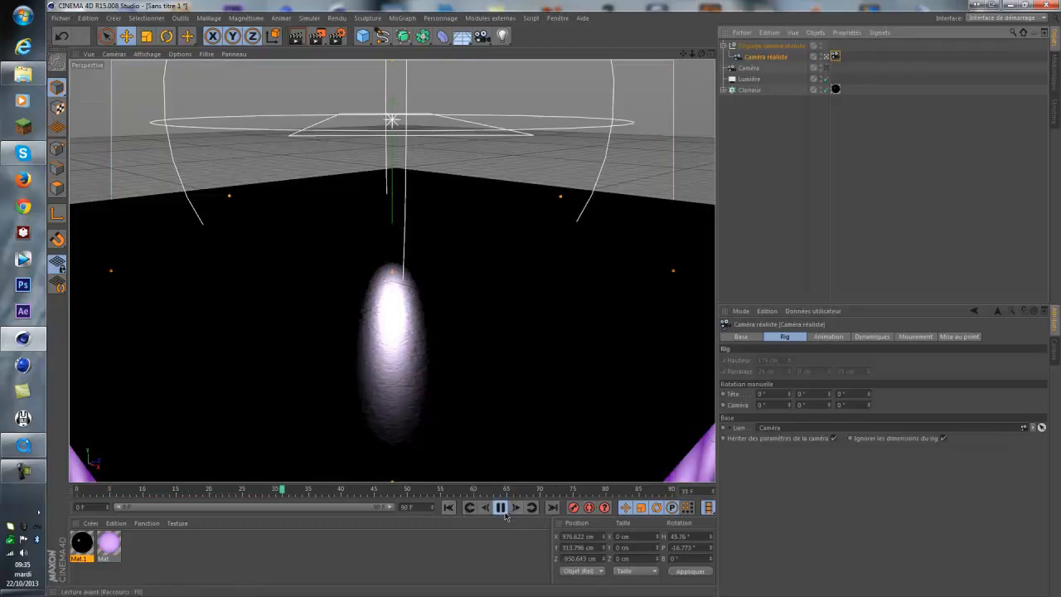
{"action": "left_click", "coordinate": [763, 58]}
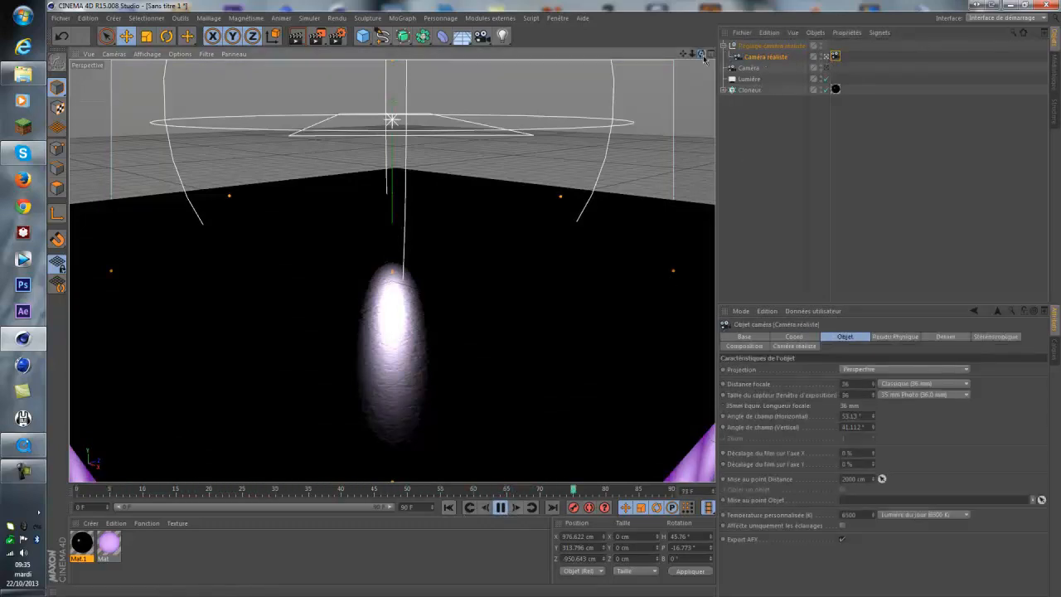
{"action": "left_click", "coordinate": [501, 509]}
{"action": "left_click", "coordinate": [448, 507]}
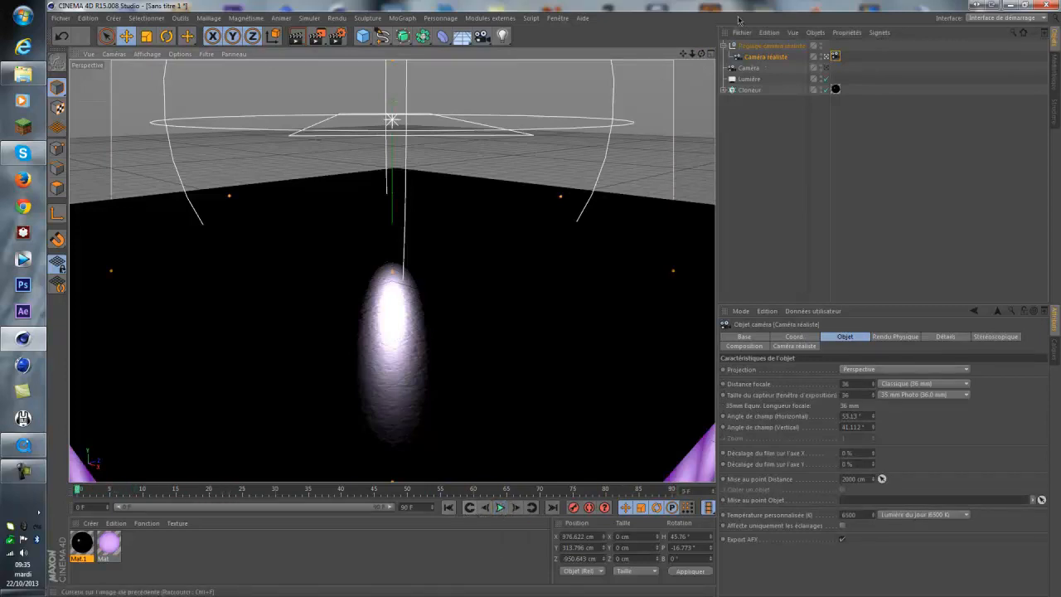
Play the animation outside and inside the realistic camera's view to check for camera movement
{"action": "left_click", "coordinate": [827, 58]}
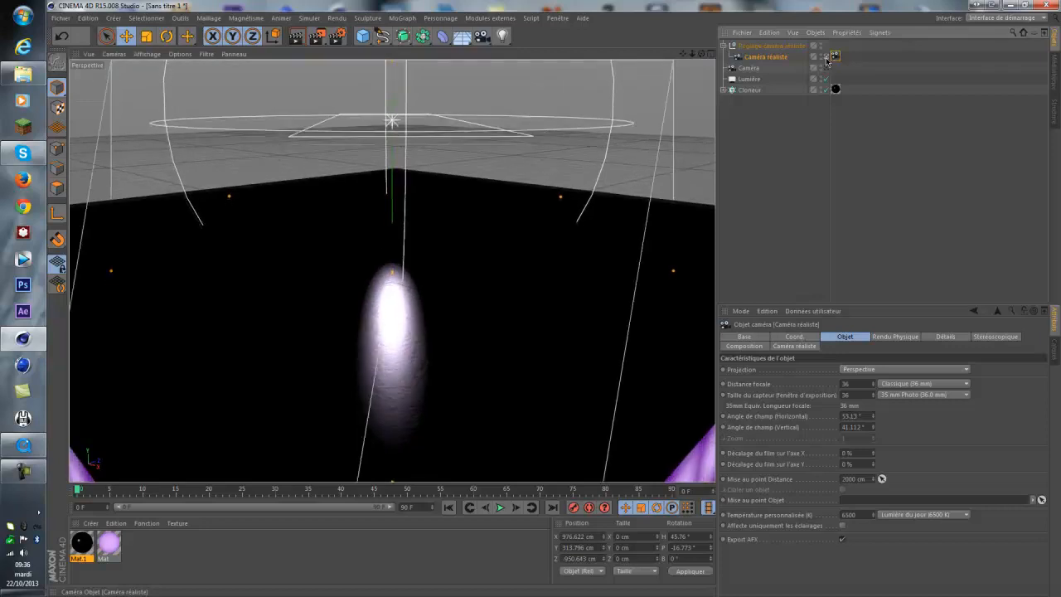
{"action": "middle_click_drag", "start_coordinate": [537, 476], "coordinate": [533, 512], "text": "alt"}
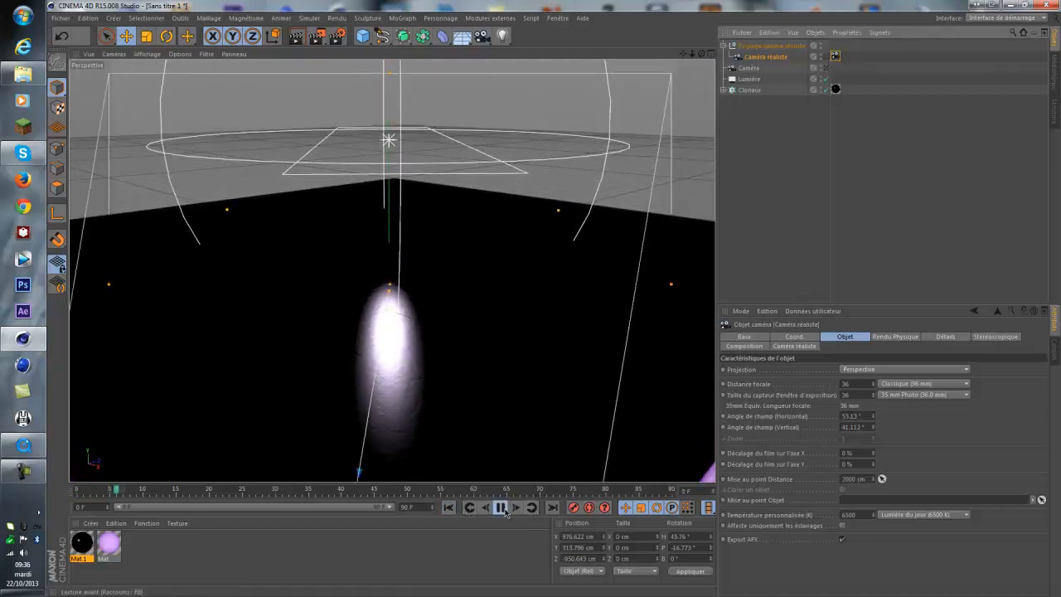
{"action": "left_click", "coordinate": [501, 507]}
{"action": "left_click", "coordinate": [448, 508]}
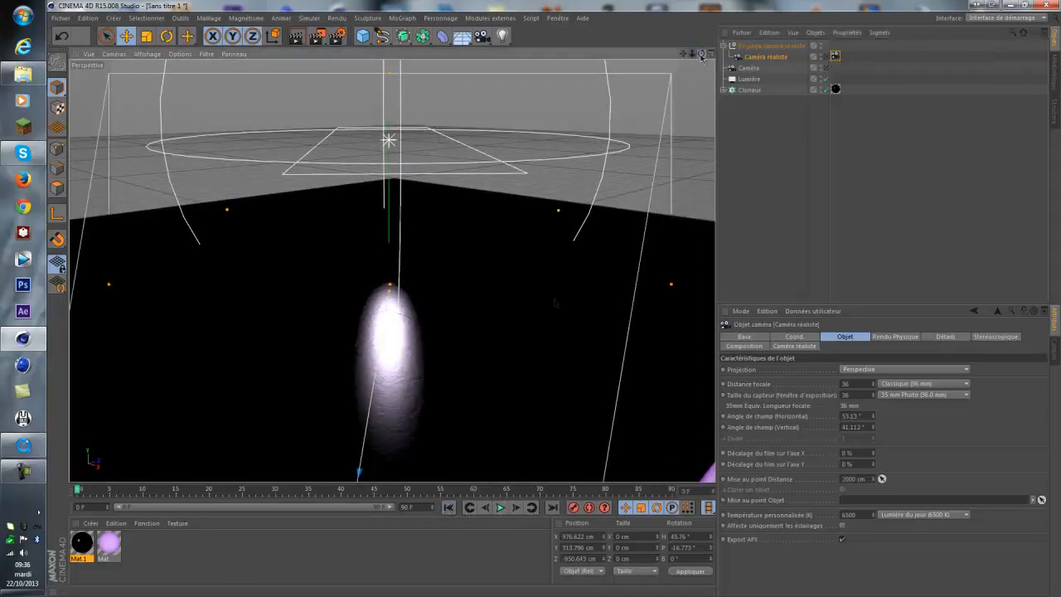
{"action": "left_click_drag", "start_coordinate": [701, 55], "coordinate": [558, 304]}
{"action": "left_click", "coordinate": [751, 68]}
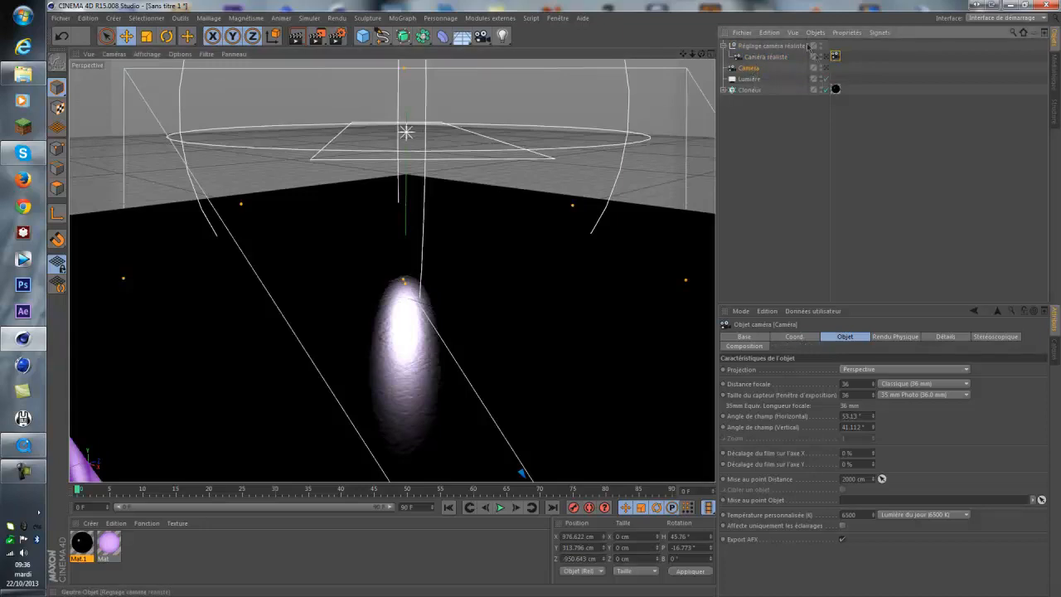
{"action": "left_click", "coordinate": [833, 55]}
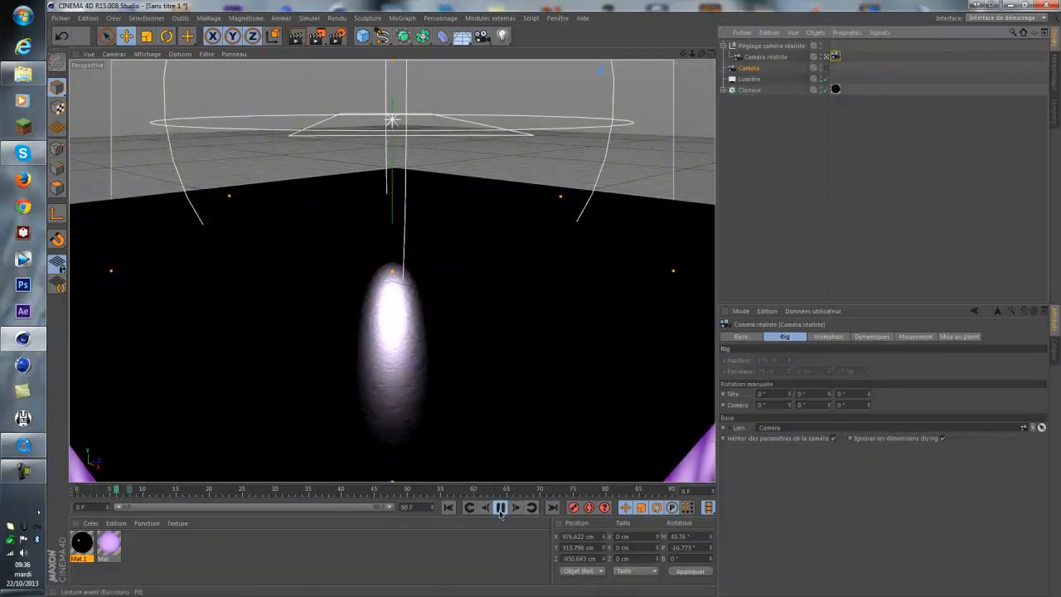
{"action": "left_click", "coordinate": [501, 508]}
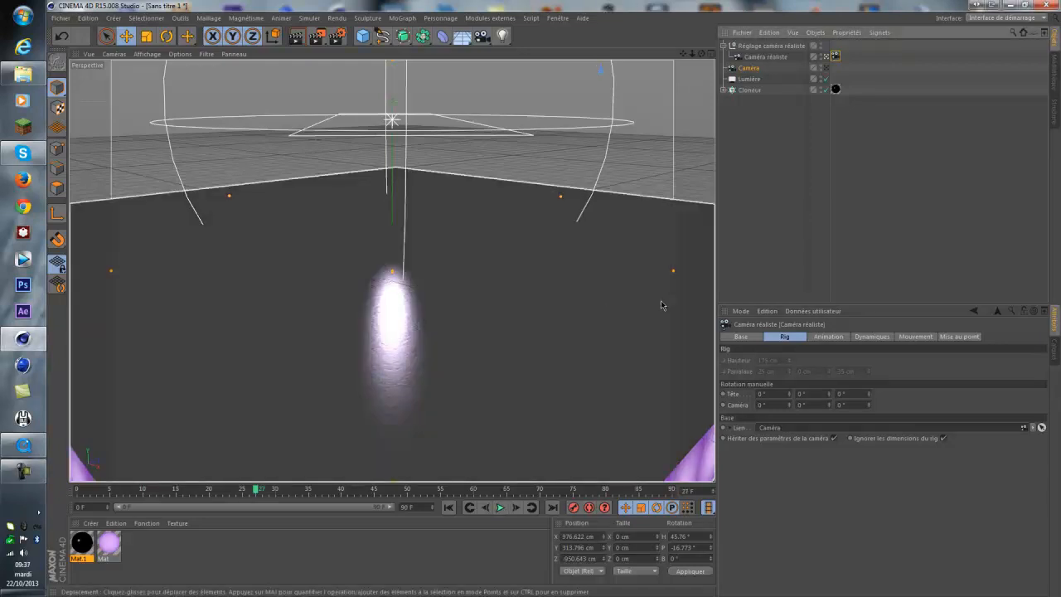
Set the movement preset in the realistic camera's tag to SteadyCam 1
{"action": "left_click", "coordinate": [767, 56]}
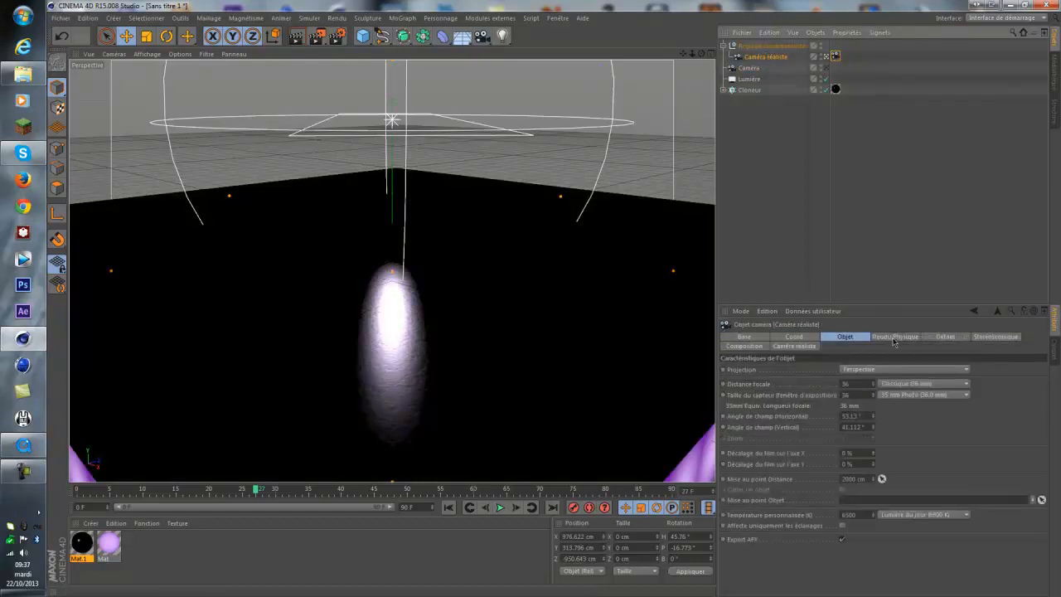
{"action": "left_click", "coordinate": [752, 69]}
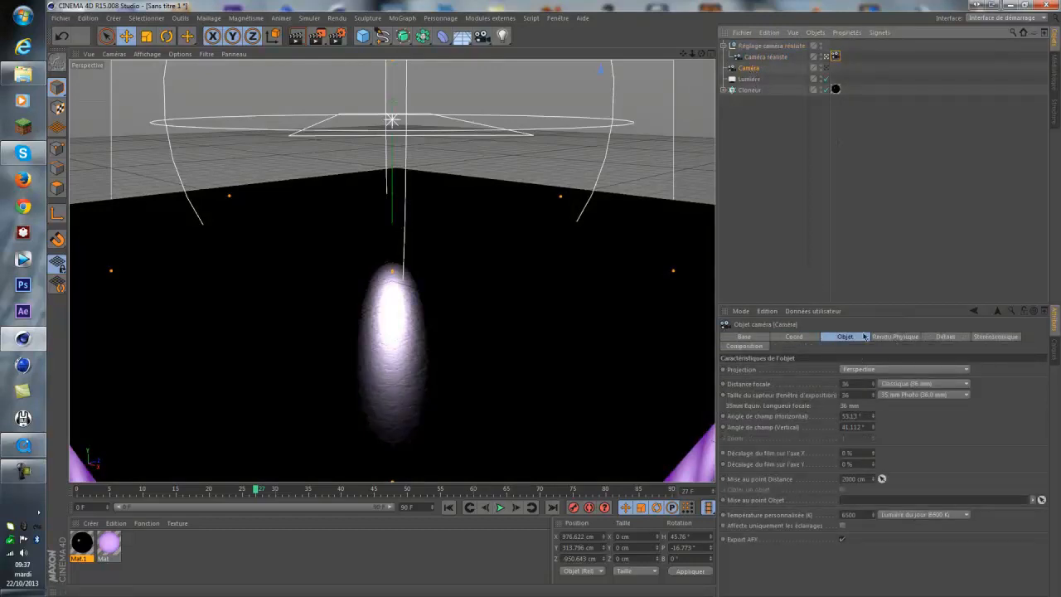
{"action": "left_click", "coordinate": [836, 56]}
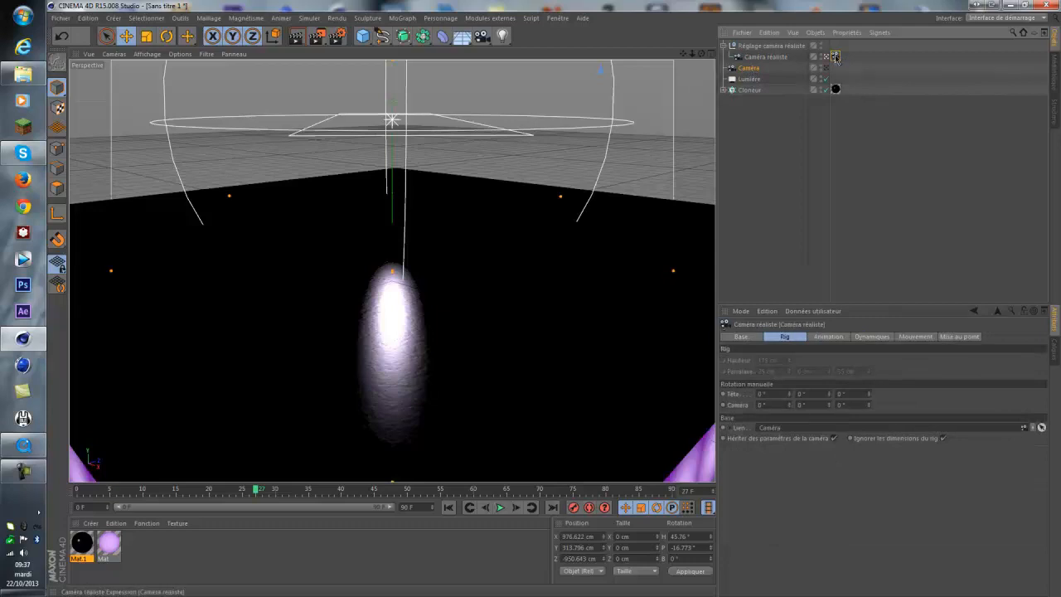
{"action": "left_click", "coordinate": [909, 338]}
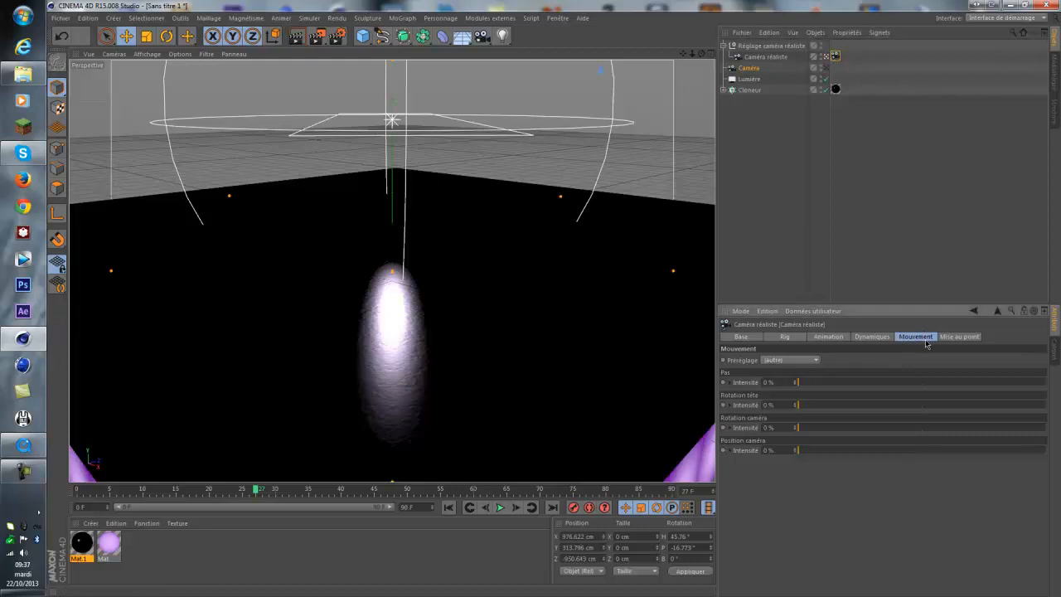
{"action": "left_click", "coordinate": [778, 362]}
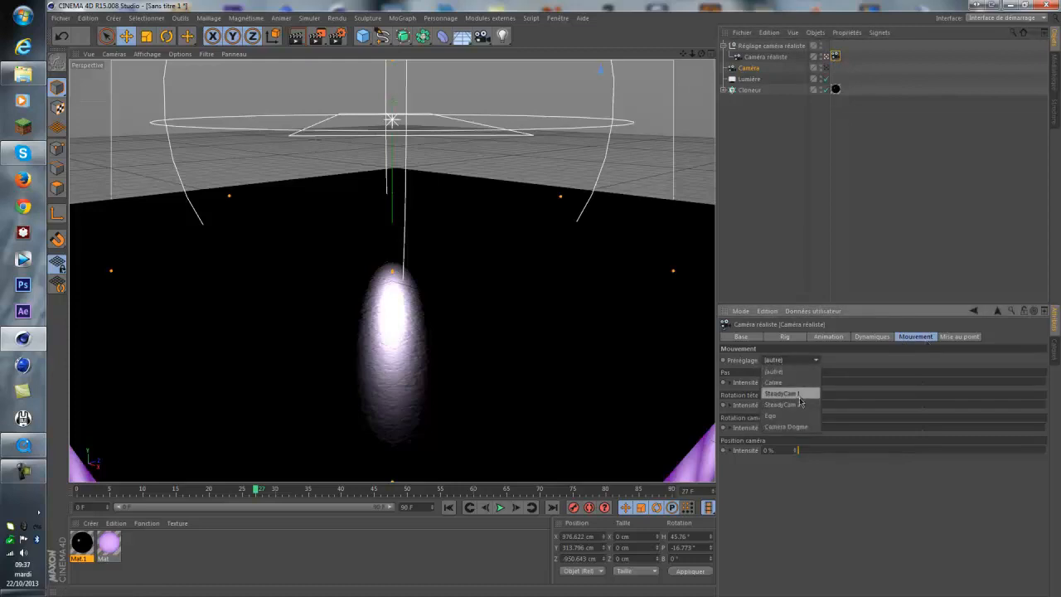
{"action": "left_click", "coordinate": [800, 395]}
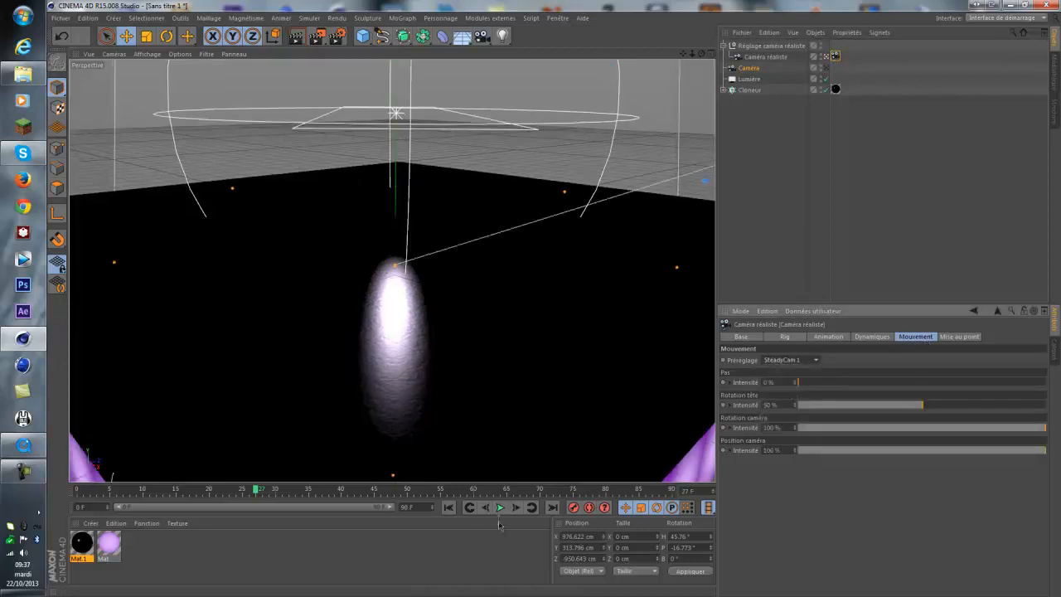
Play the animation from the first frame to check the SteadyCam motion, and return to frame 0
{"action": "left_click", "coordinate": [449, 508]}
{"action": "left_click", "coordinate": [500, 507]}
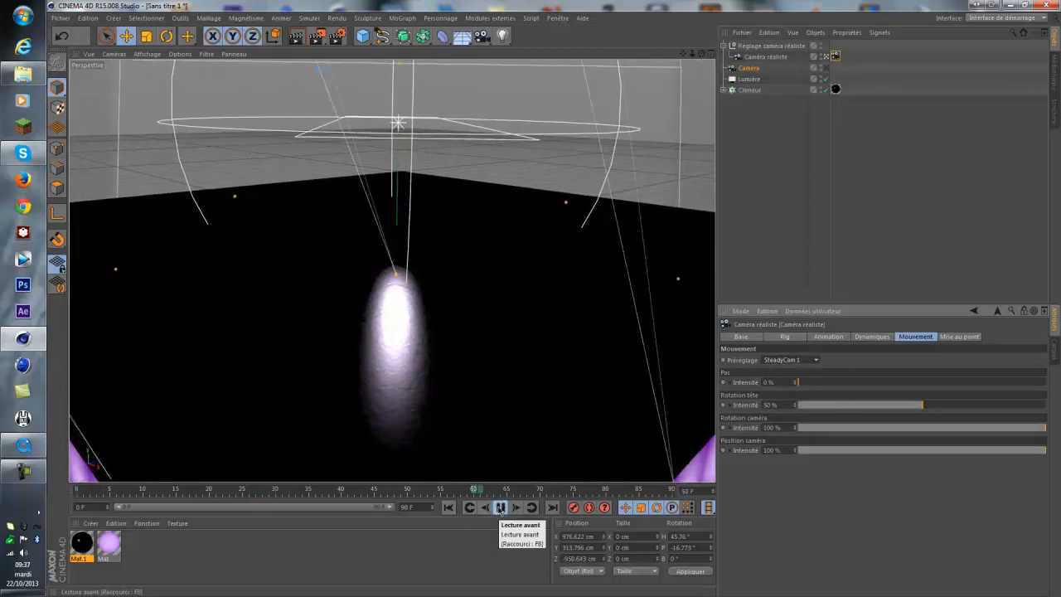
{"action": "left_click", "coordinate": [448, 508]}
Try to move closer to the floor while looking through the realistic camera
{"action": "left_click", "coordinate": [761, 57]}
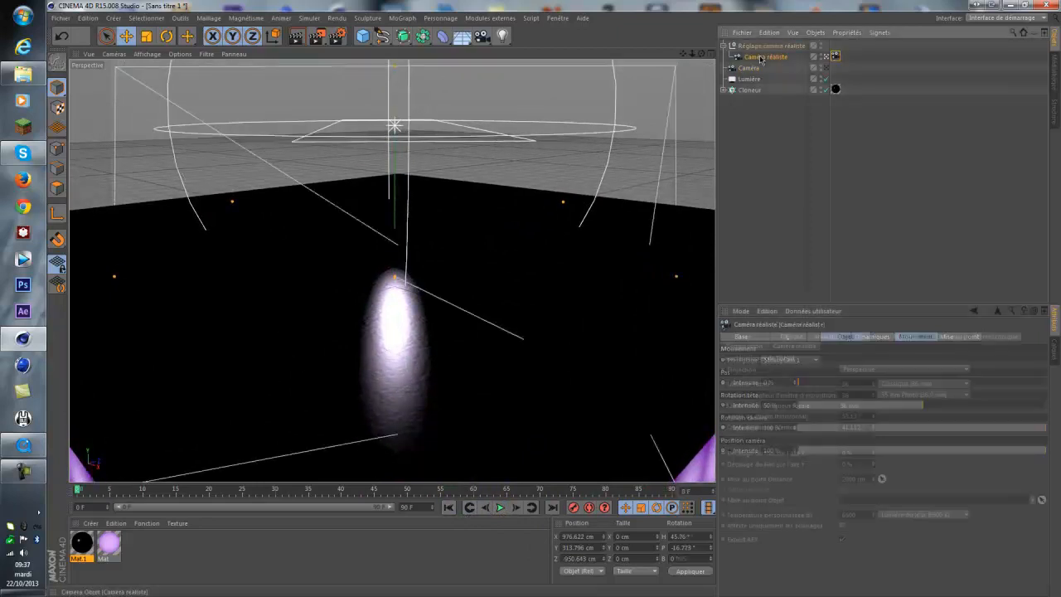
{"action": "scroll", "coordinate": [507, 324], "scroll_direction": "up", "scroll_amount": 3}
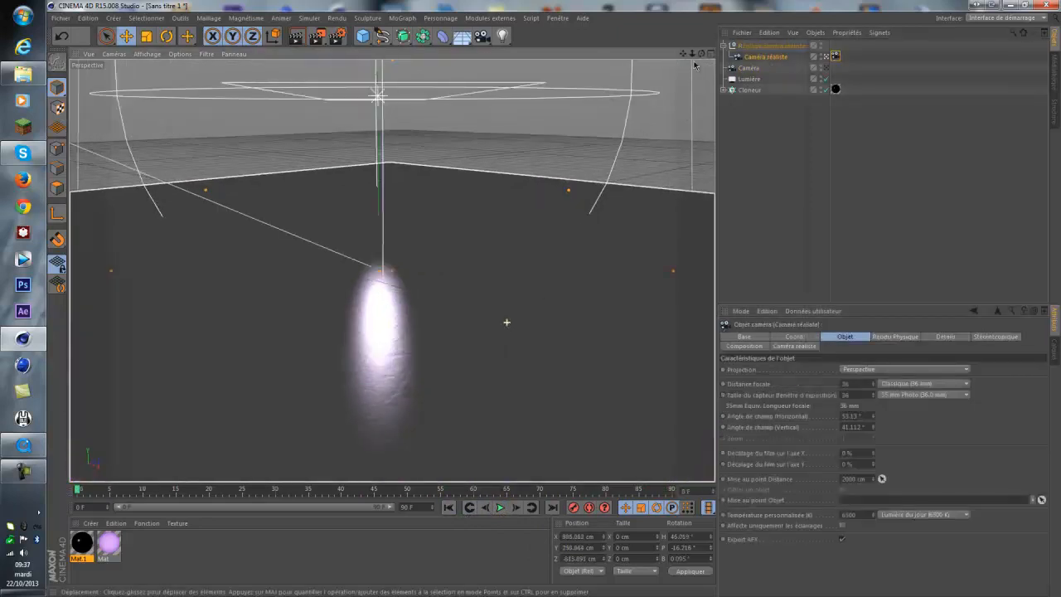
{"action": "scroll", "coordinate": [557, 303], "scroll_direction": "down", "scroll_amount": 2}
Leave the camera view and delete the realistic camera rig (Réglage caméra réaliste) from the scene
{"action": "left_click", "coordinate": [825, 68]}
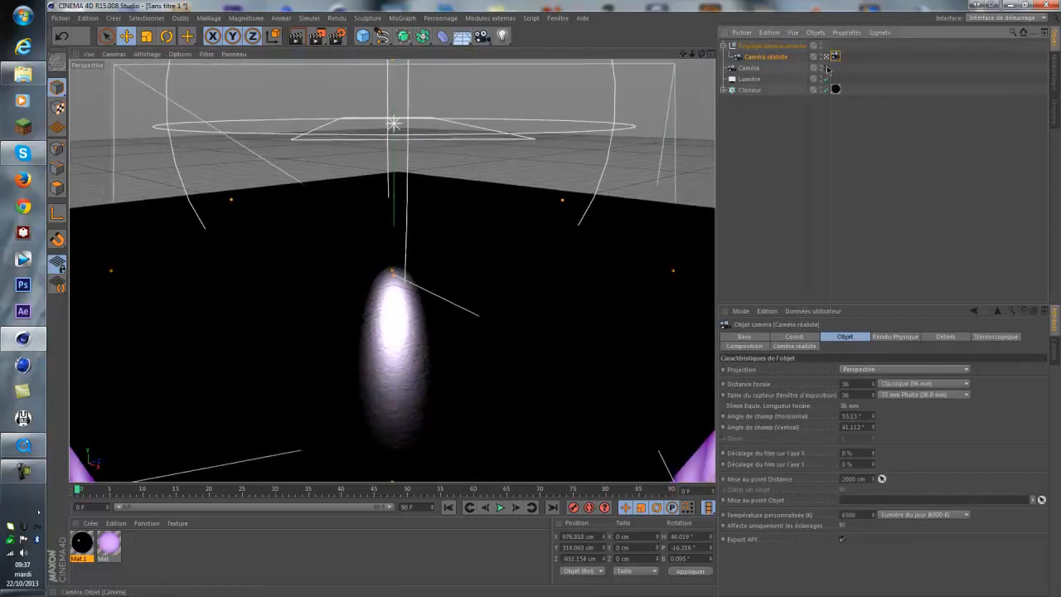
{"action": "left_click_drag", "start_coordinate": [703, 54], "coordinate": [635, 208]}
{"action": "scroll", "coordinate": [623, 226], "scroll_direction": "down", "scroll_amount": 2}
{"action": "scroll", "coordinate": [623, 226], "scroll_direction": "down", "scroll_amount": 3}
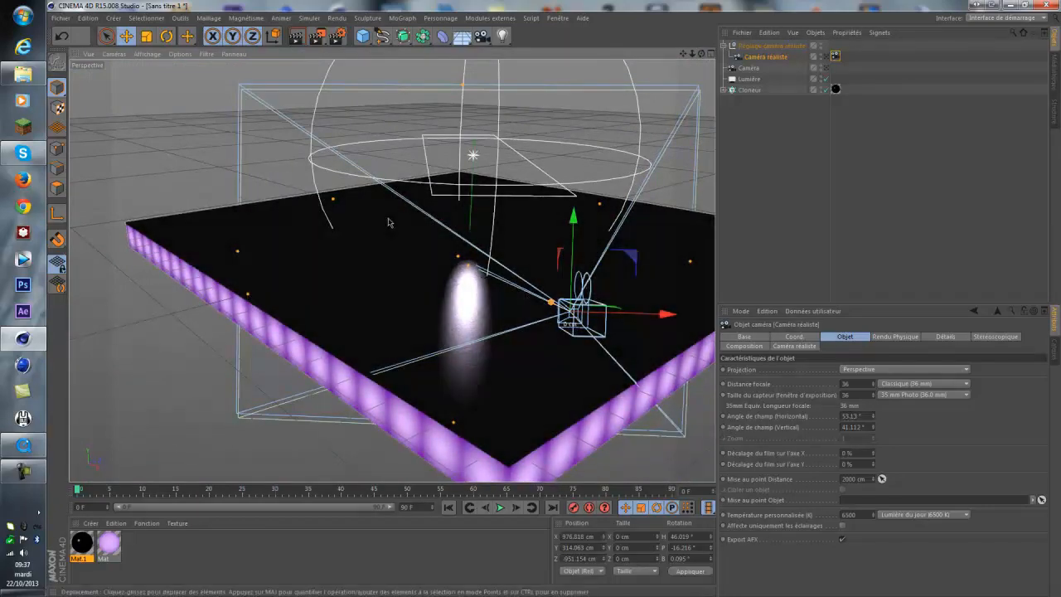
{"action": "left_click", "coordinate": [758, 46]}
{"action": "key", "text": "Delete"}
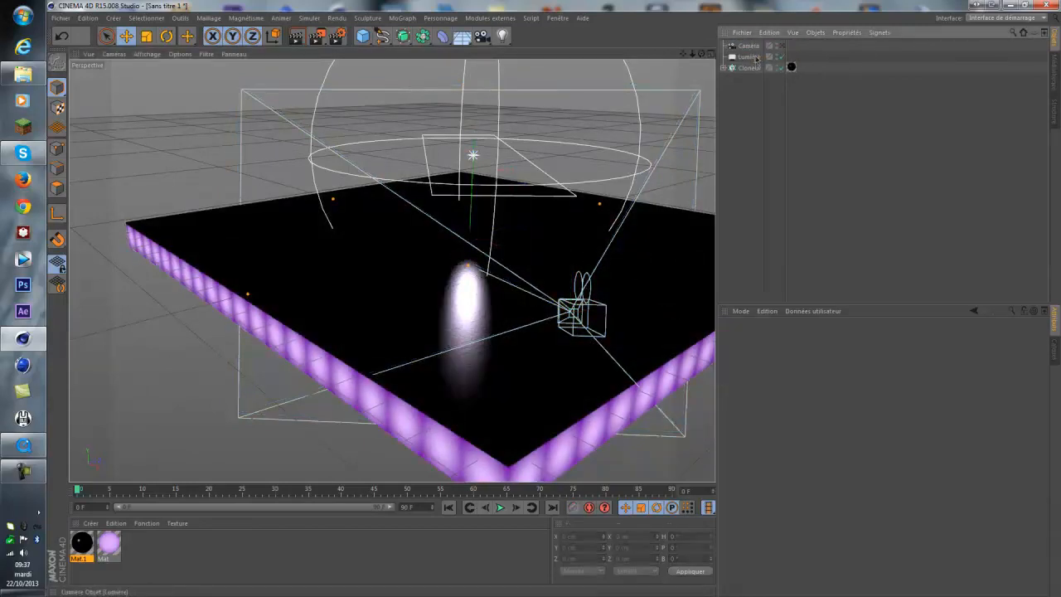
Look through the original camera and reposition it lower and closer to the floor, at about X 906, Y 265, Z -849 cm
{"action": "left_click", "coordinate": [749, 46]}
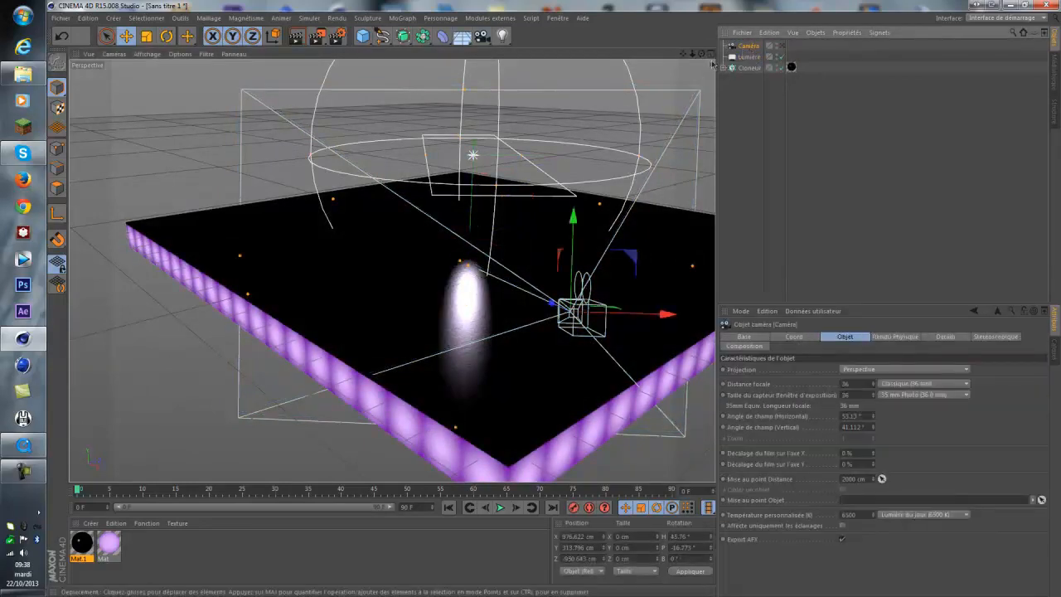
{"action": "left_click", "coordinate": [781, 47]}
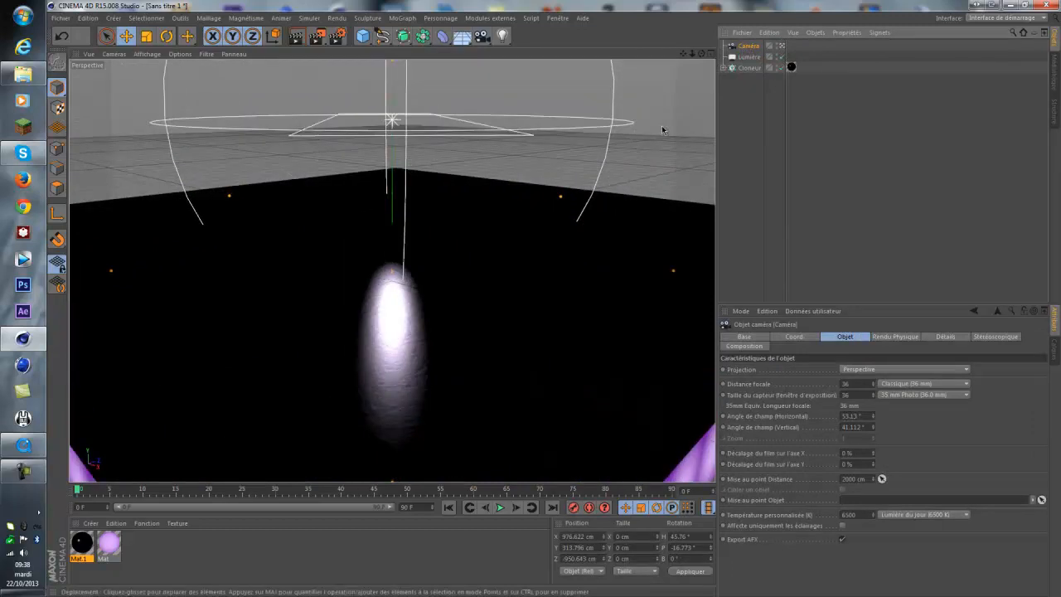
{"action": "left_click_drag", "start_coordinate": [556, 303], "coordinate": [556, 304]}
{"action": "left_click_drag", "start_coordinate": [686, 55], "coordinate": [554, 304]}
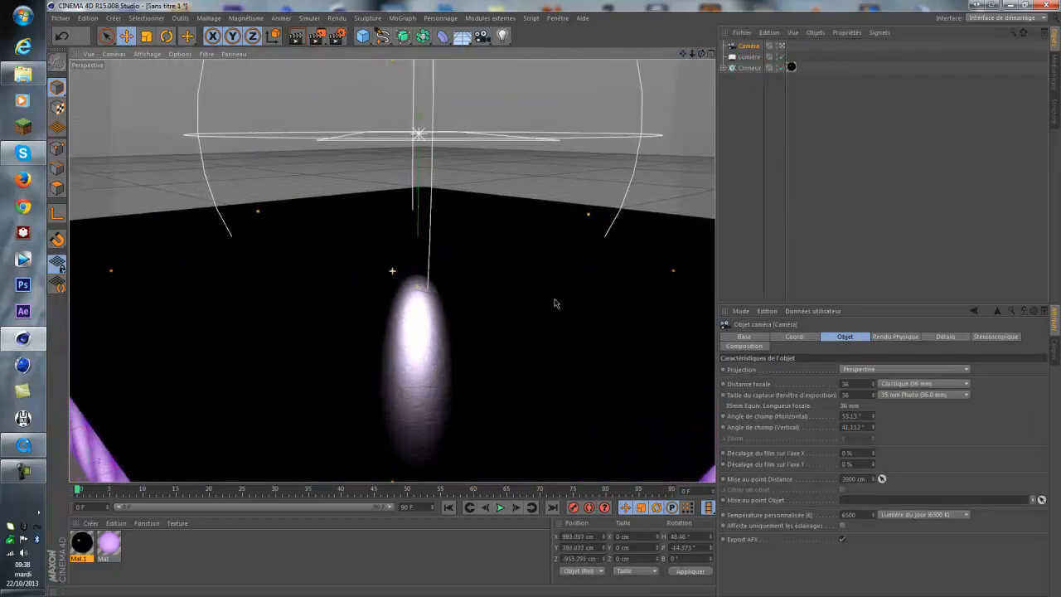
{"action": "scroll", "coordinate": [656, 158], "scroll_direction": "up", "scroll_amount": 1}
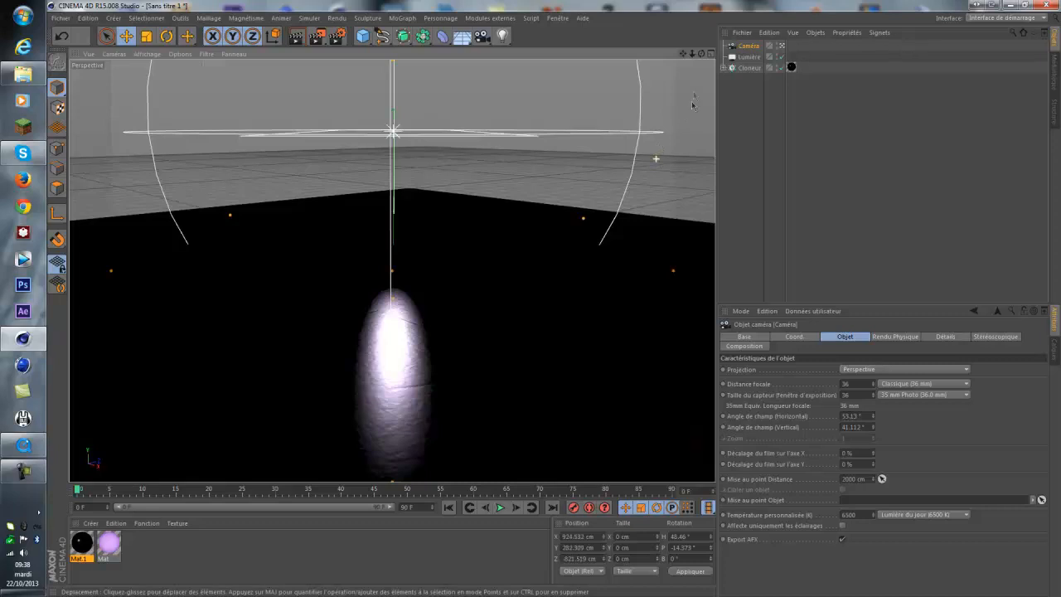
{"action": "left_click_drag", "start_coordinate": [700, 53], "coordinate": [556, 301]}
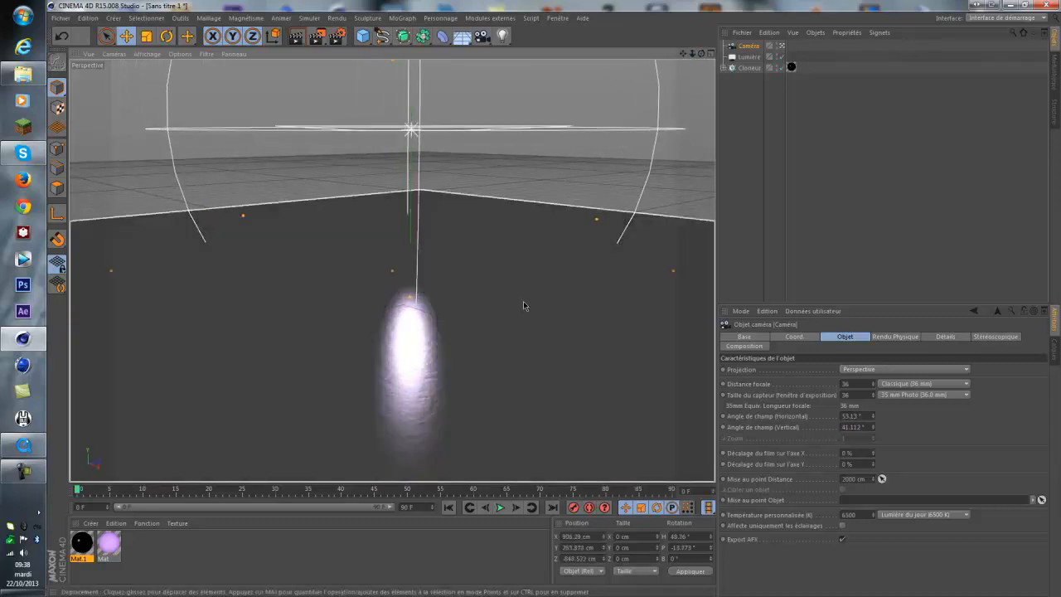
Add a new realistic camera with the SteadyCam 1 movement preset, and preview its motion and render through it
{"action": "left_click_drag", "start_coordinate": [481, 43], "coordinate": [535, 118]}
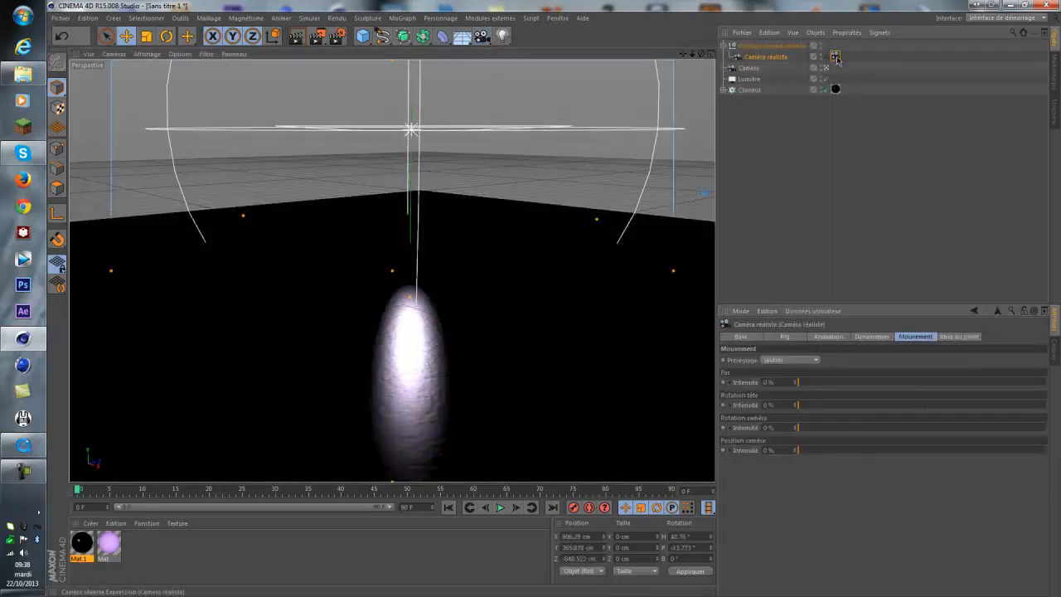
{"action": "left_click", "coordinate": [811, 357]}
{"action": "left_click", "coordinate": [792, 394]}
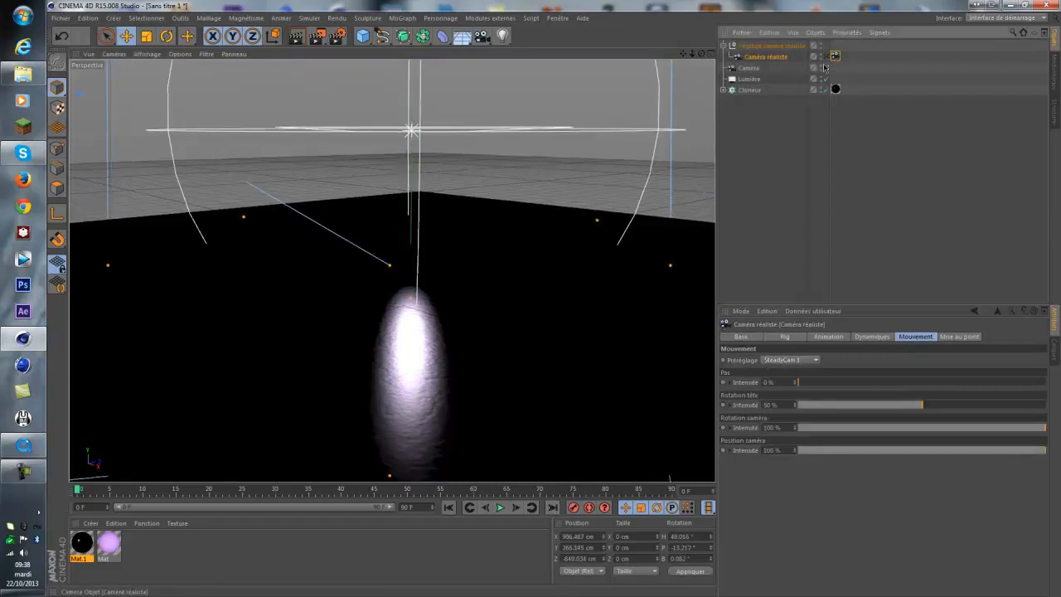
{"action": "left_click", "coordinate": [499, 508]}
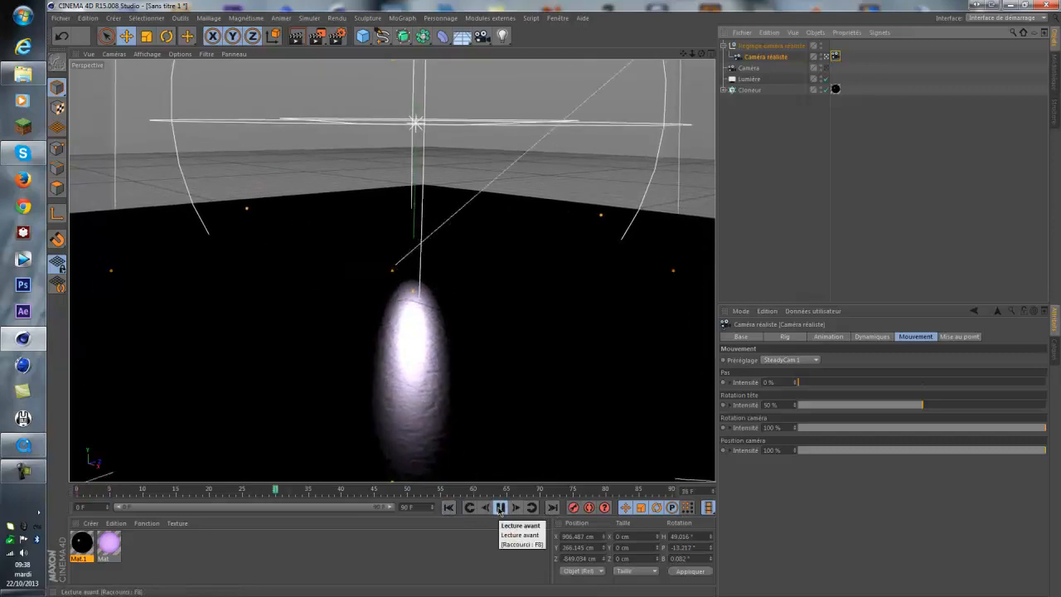
{"action": "left_click", "coordinate": [296, 36]}
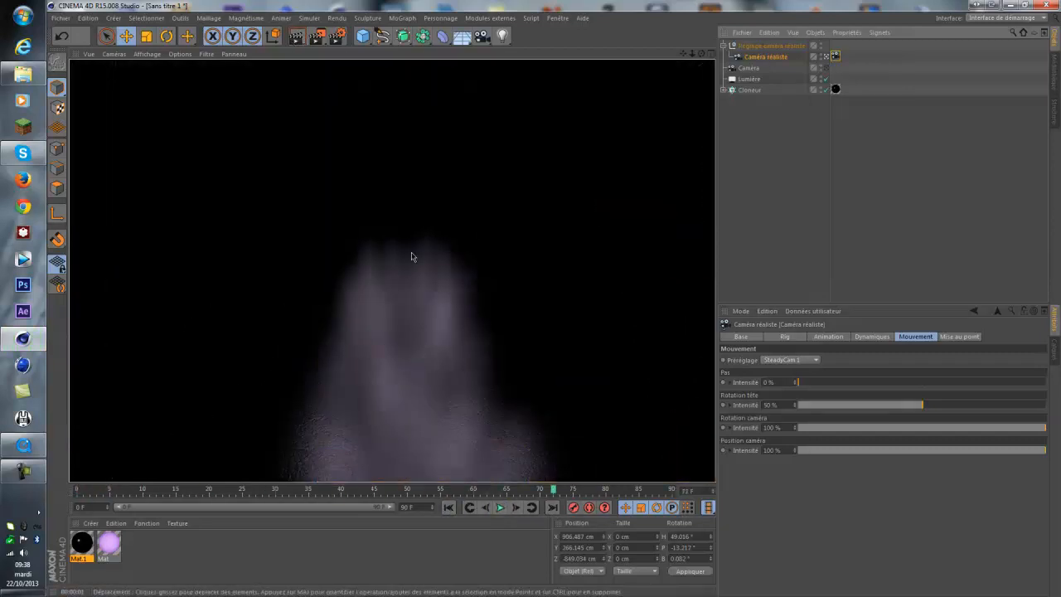
Clear the selection, leave the realistic camera's view and show the whole floor from outside
{"action": "left_click", "coordinate": [514, 382]}
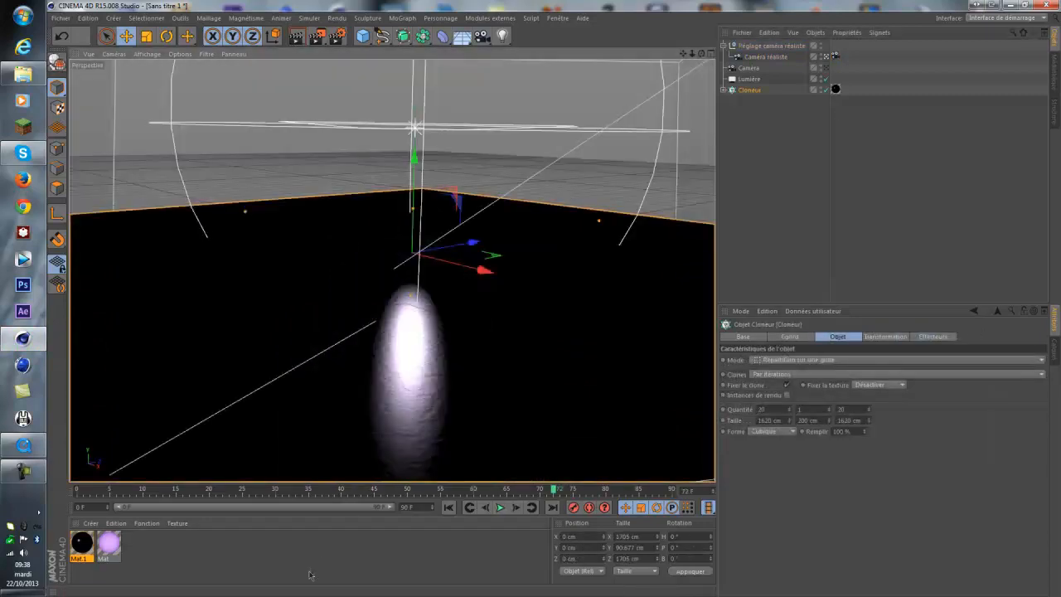
{"action": "left_click", "coordinate": [313, 573]}
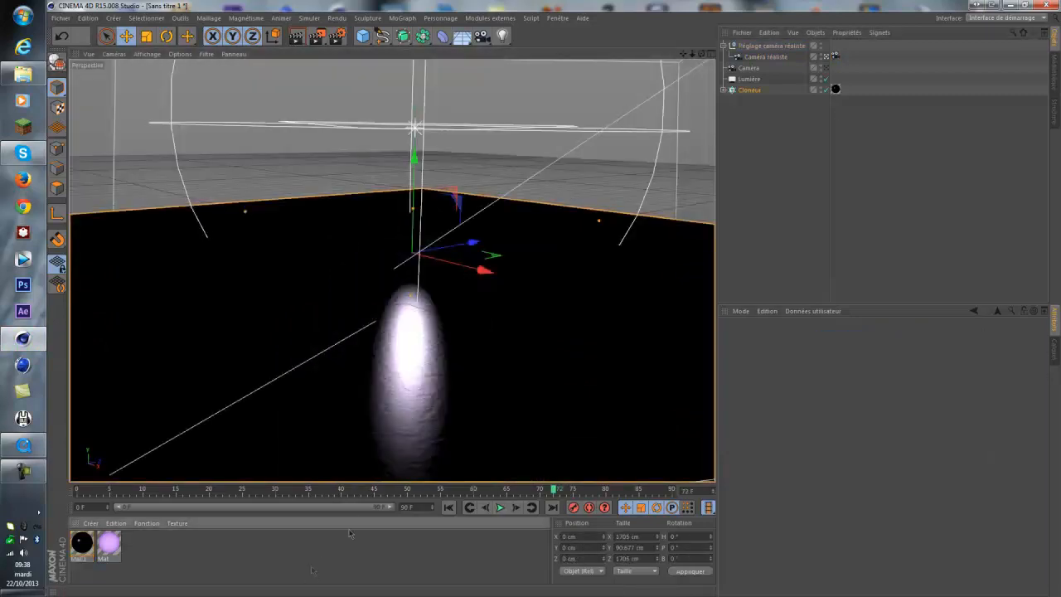
{"action": "left_click", "coordinate": [827, 57]}
{"action": "left_click_drag", "start_coordinate": [701, 54], "coordinate": [555, 303]}
{"action": "left_click_drag", "start_coordinate": [683, 54], "coordinate": [559, 307]}
{"action": "scroll", "coordinate": [598, 232], "scroll_direction": "down", "scroll_amount": 5}
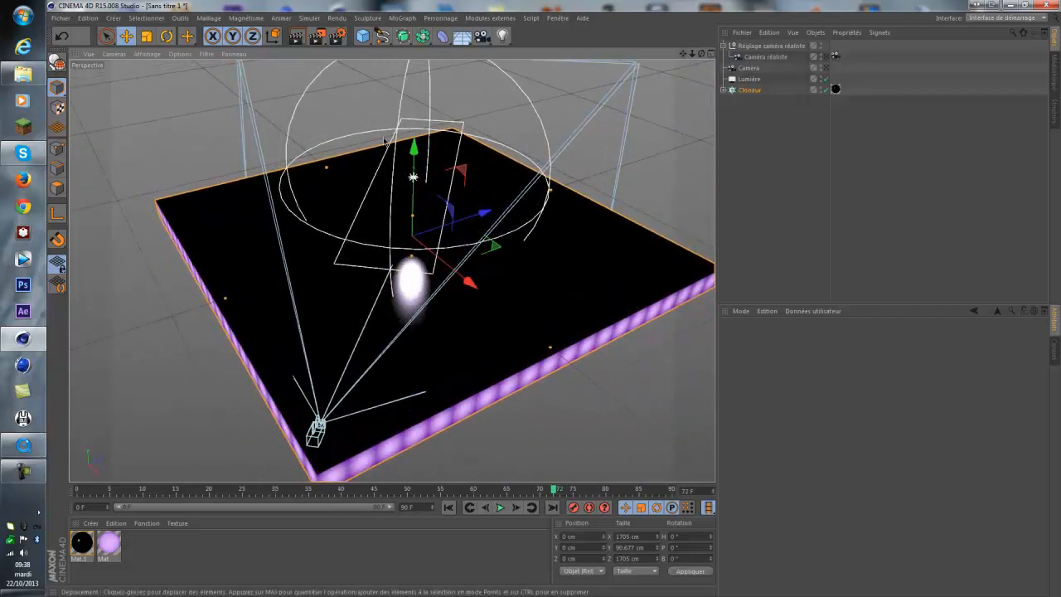
Add a Simple MoGraph effector to the floor's cloner (Cloneur)
{"action": "left_click", "coordinate": [755, 102]}
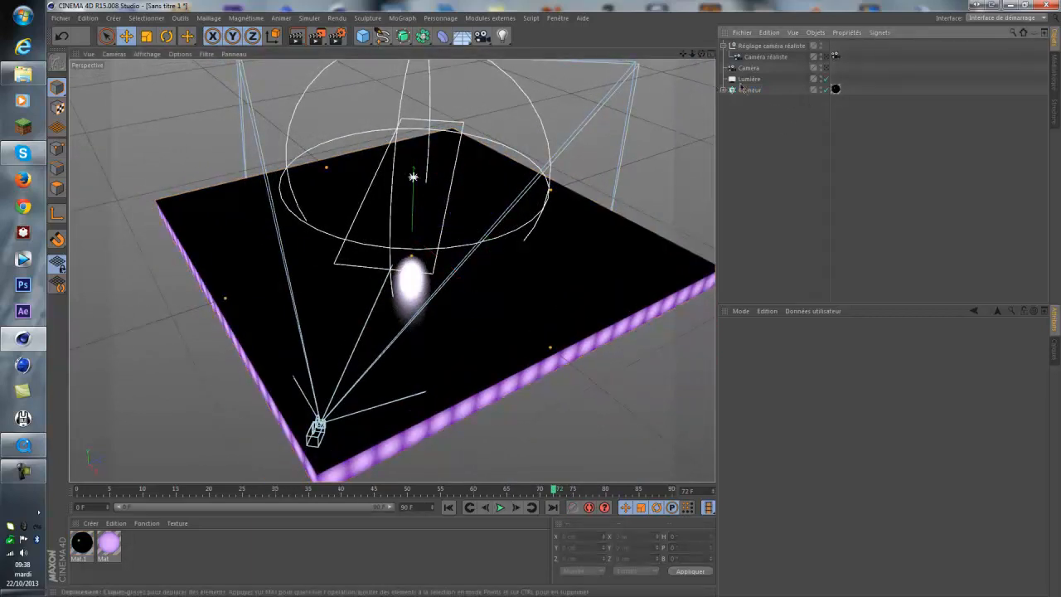
{"action": "left_click", "coordinate": [749, 90]}
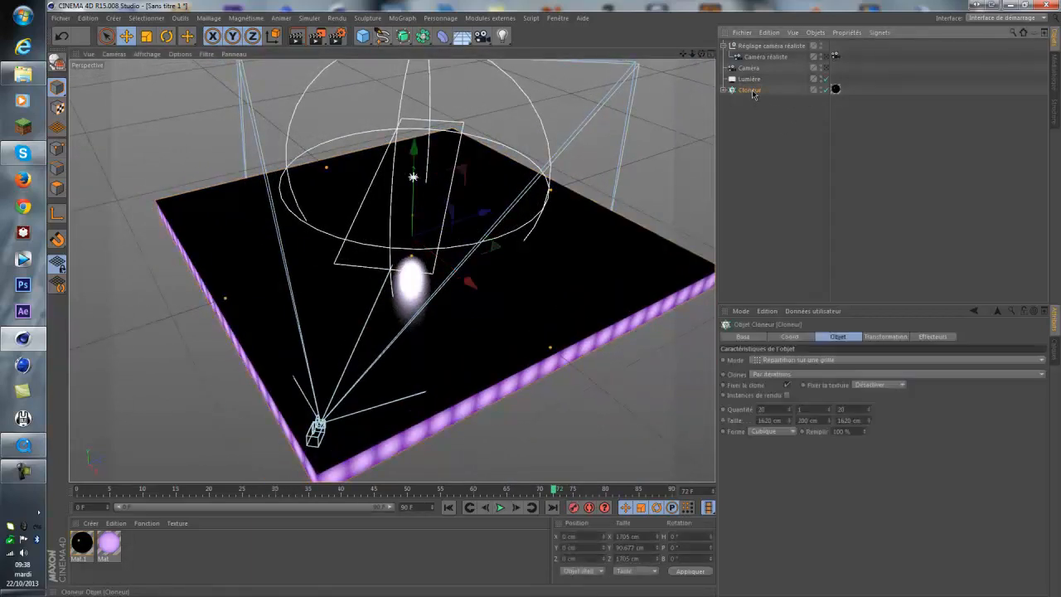
{"action": "left_click", "coordinate": [409, 20]}
{"action": "mouse_move", "coordinate": [431, 35]}
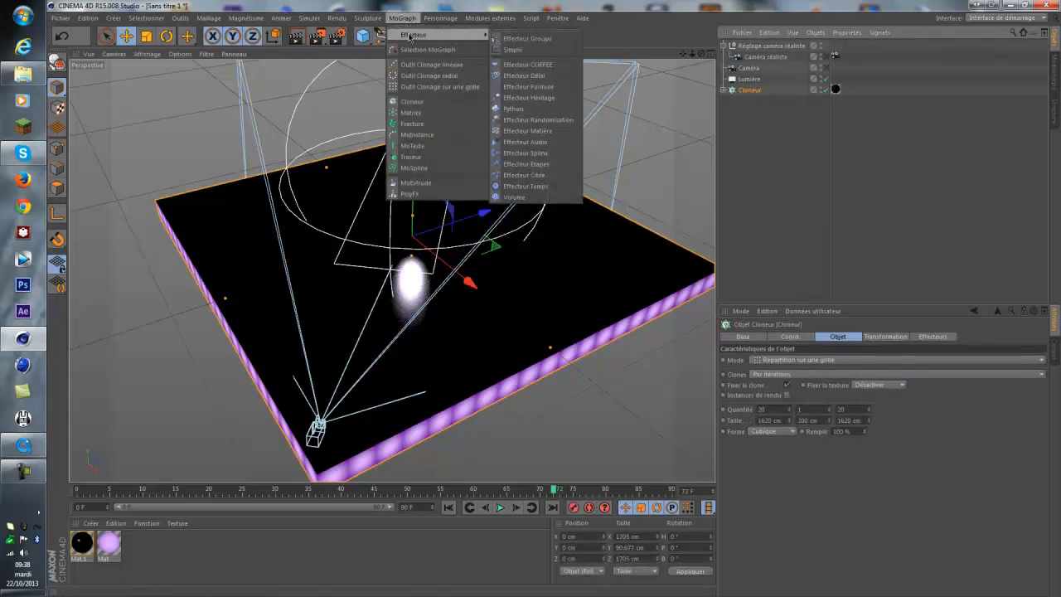
{"action": "left_click", "coordinate": [533, 50]}
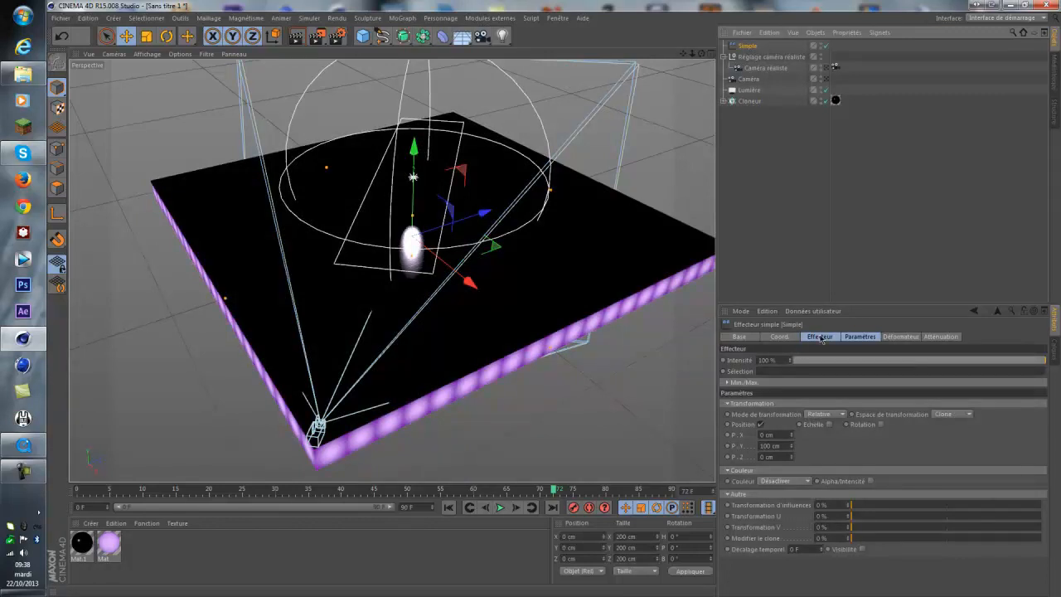
Set the Simple effector's vertical position offset (P.Y) to 60 cm
{"action": "left_click", "coordinate": [820, 338]}
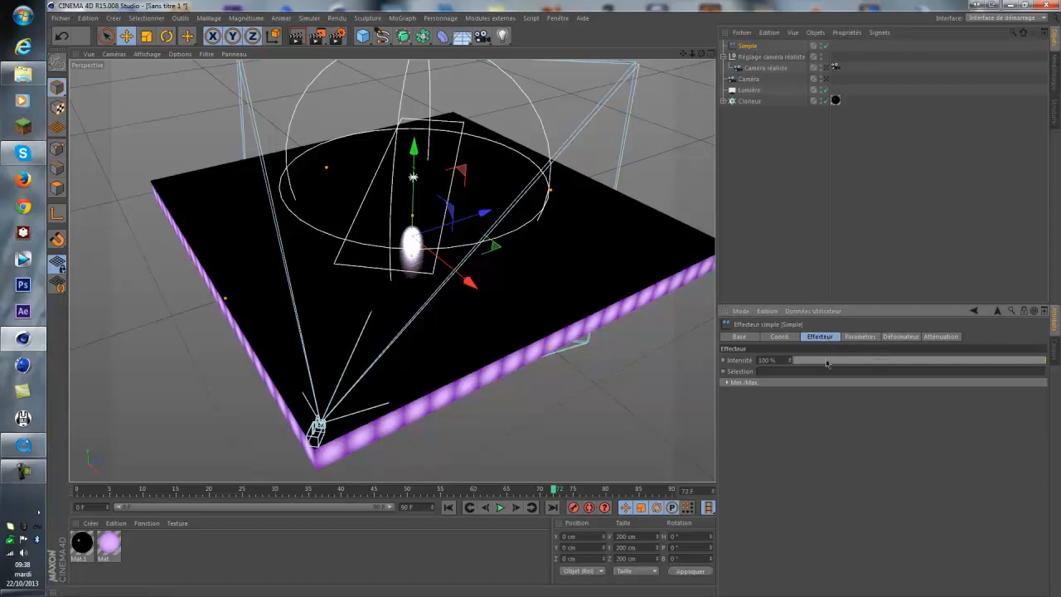
{"action": "left_click", "coordinate": [848, 338]}
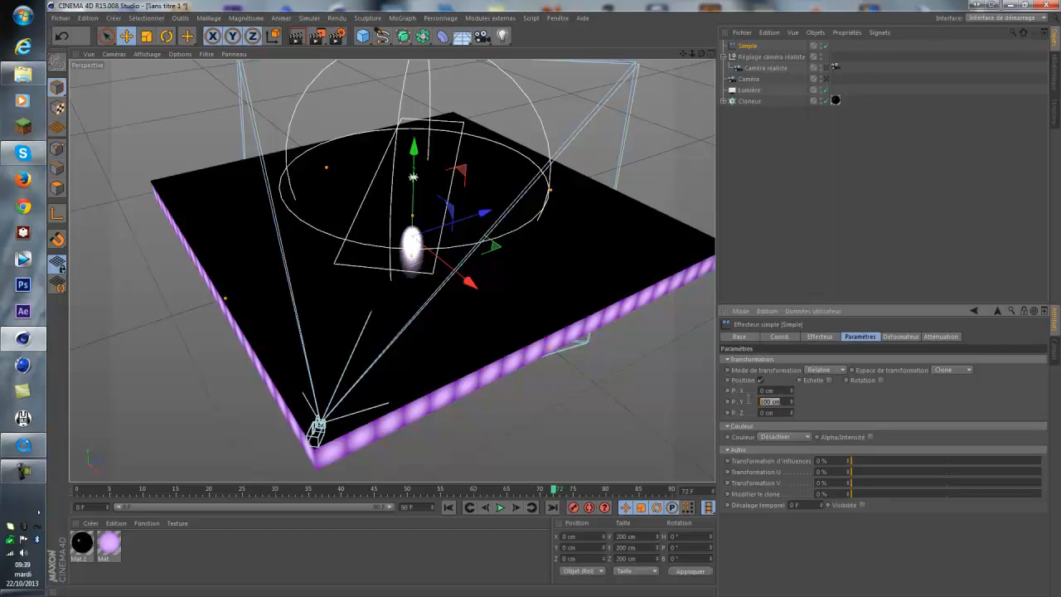
{"action": "type", "text": "60"}
{"action": "key", "text": "Return"}
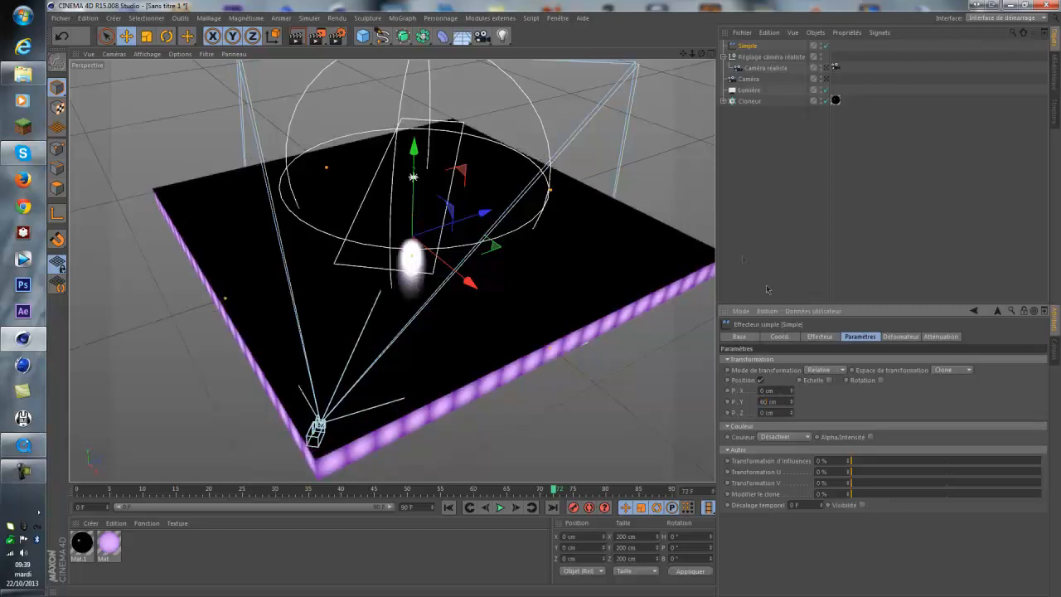
Set the Simple effector's falloff (Atténuation) shape to Sphère
{"action": "left_click", "coordinate": [941, 337]}
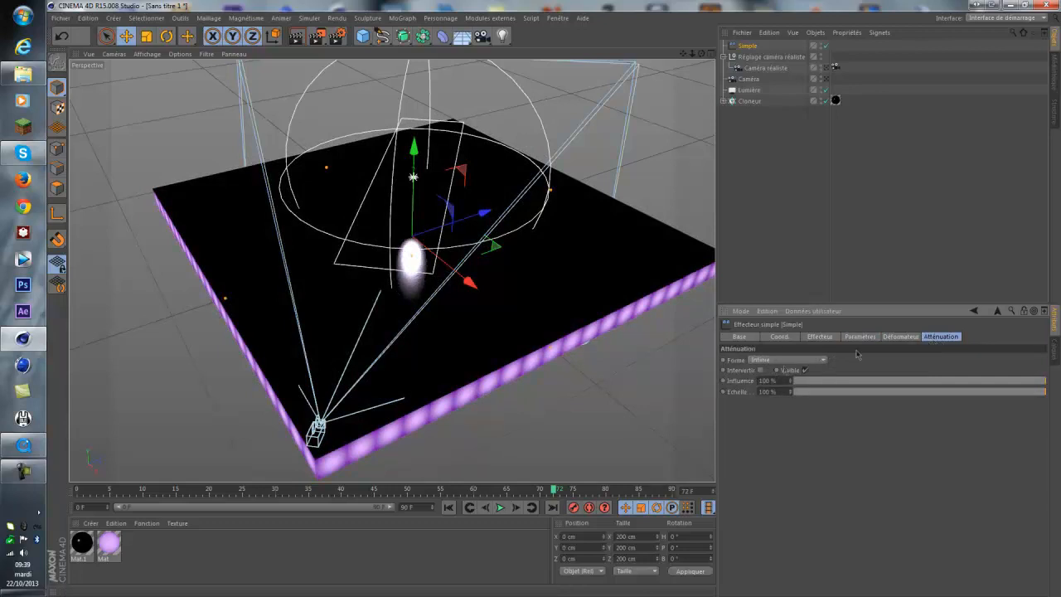
{"action": "left_click", "coordinate": [763, 361]}
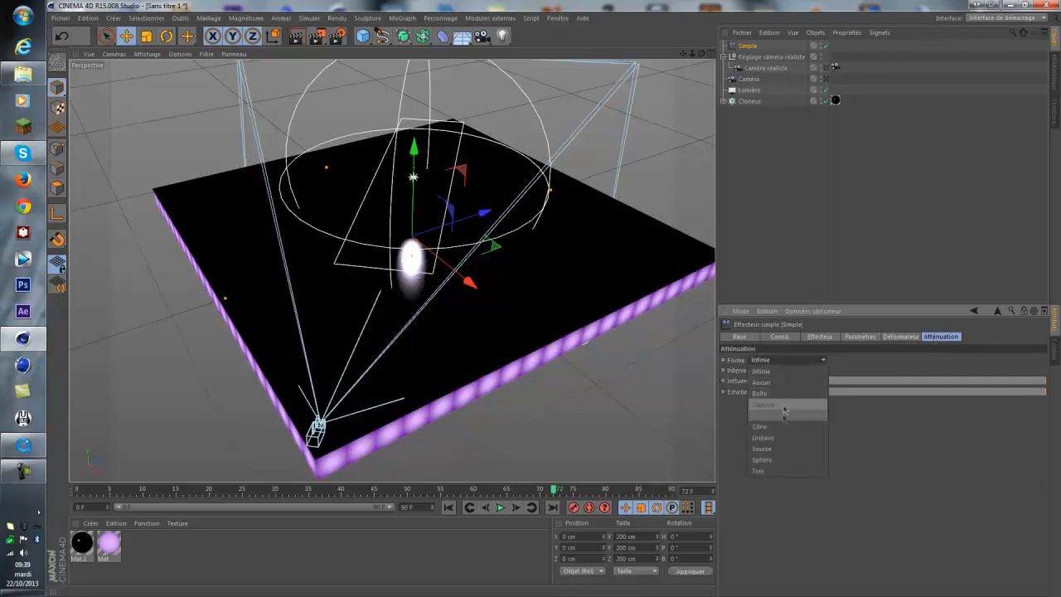
{"action": "left_click", "coordinate": [778, 463]}
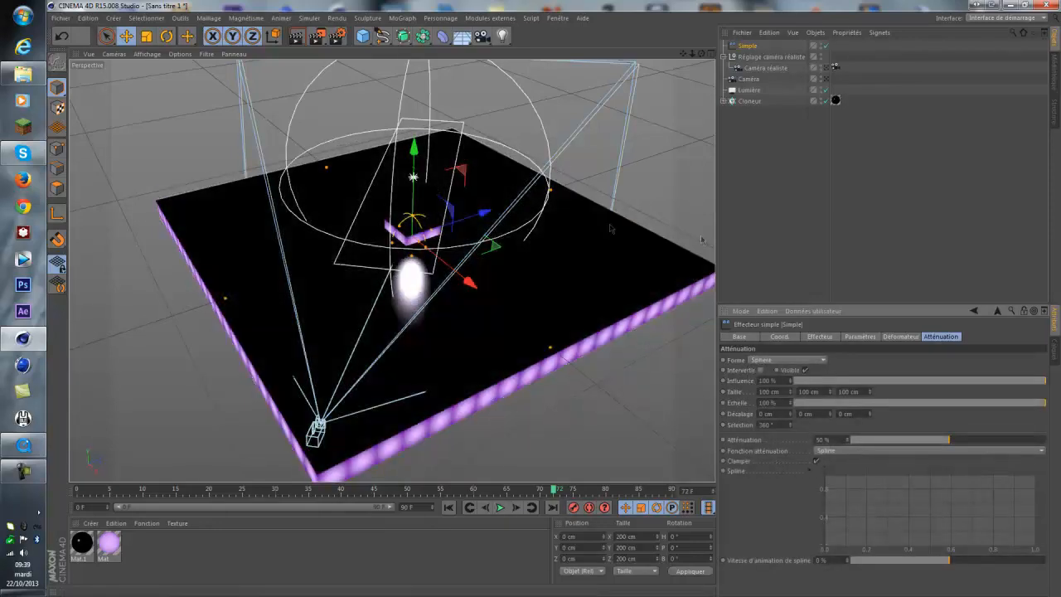
Resize the effector's spherical falloff to about 212 cm in X and 177 cm in Z, with Atténuation at 100%
{"action": "scroll", "coordinate": [453, 201], "scroll_direction": "up", "scroll_amount": 6}
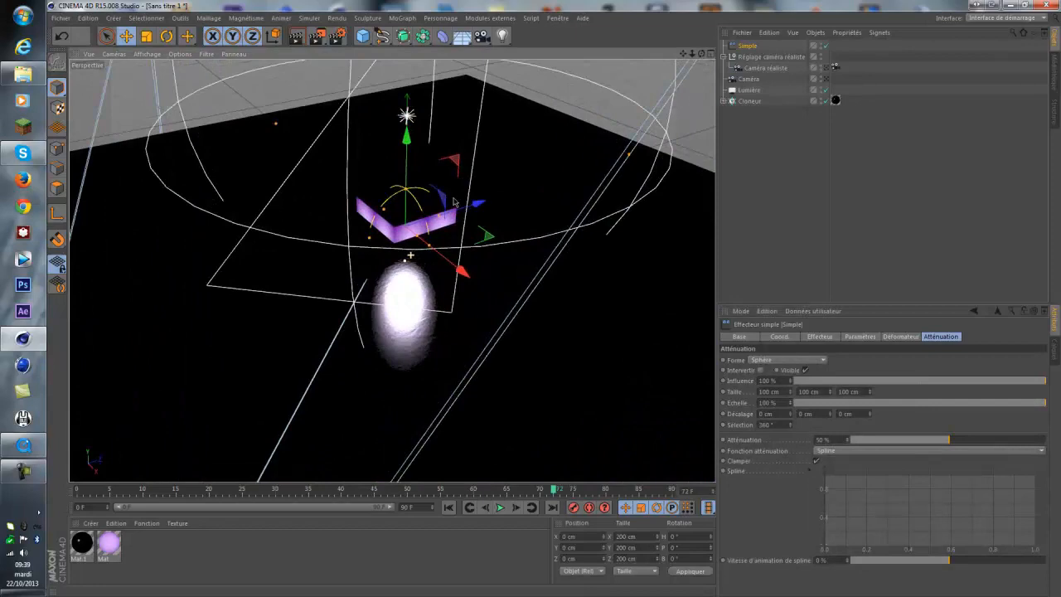
{"action": "scroll", "coordinate": [454, 201], "scroll_direction": "up", "scroll_amount": 3}
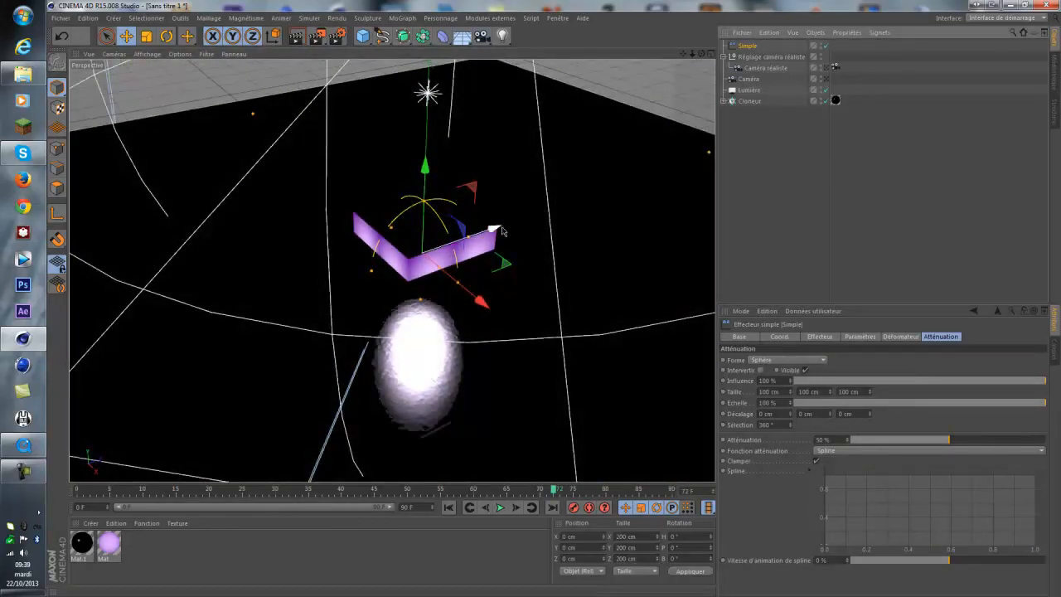
{"action": "left_click_drag", "start_coordinate": [502, 231], "coordinate": [463, 232]}
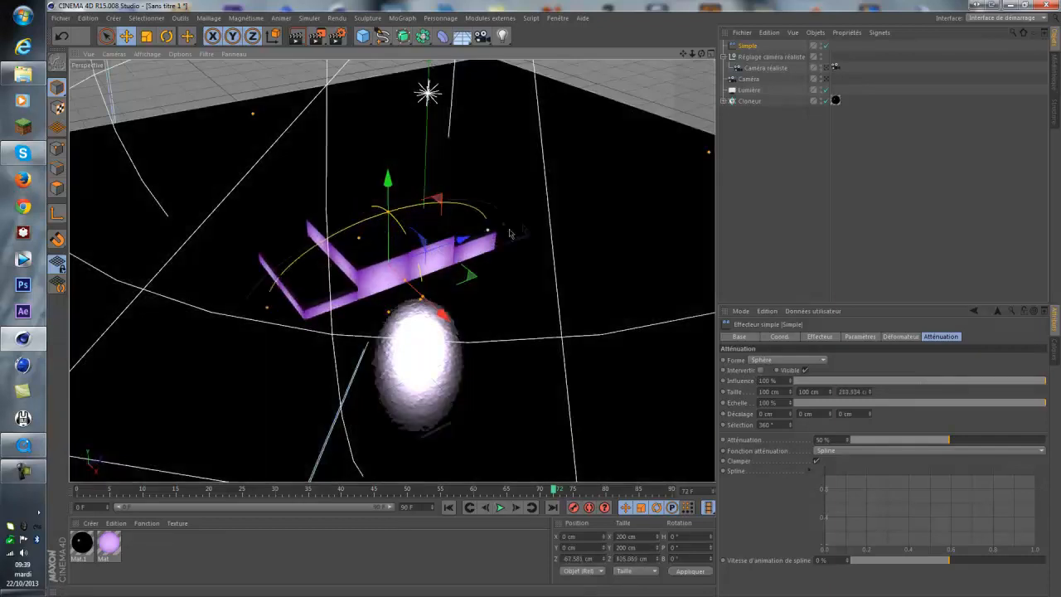
{"action": "left_click_drag", "start_coordinate": [509, 234], "coordinate": [551, 208]}
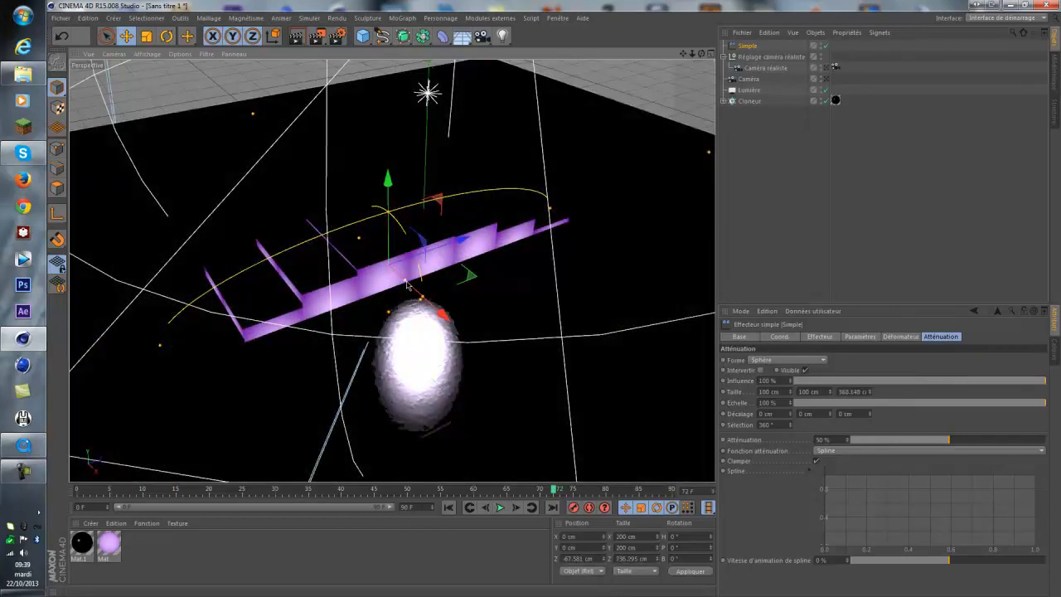
{"action": "left_click", "coordinate": [851, 439]}
{"action": "left_click_drag", "start_coordinate": [445, 318], "coordinate": [409, 268]}
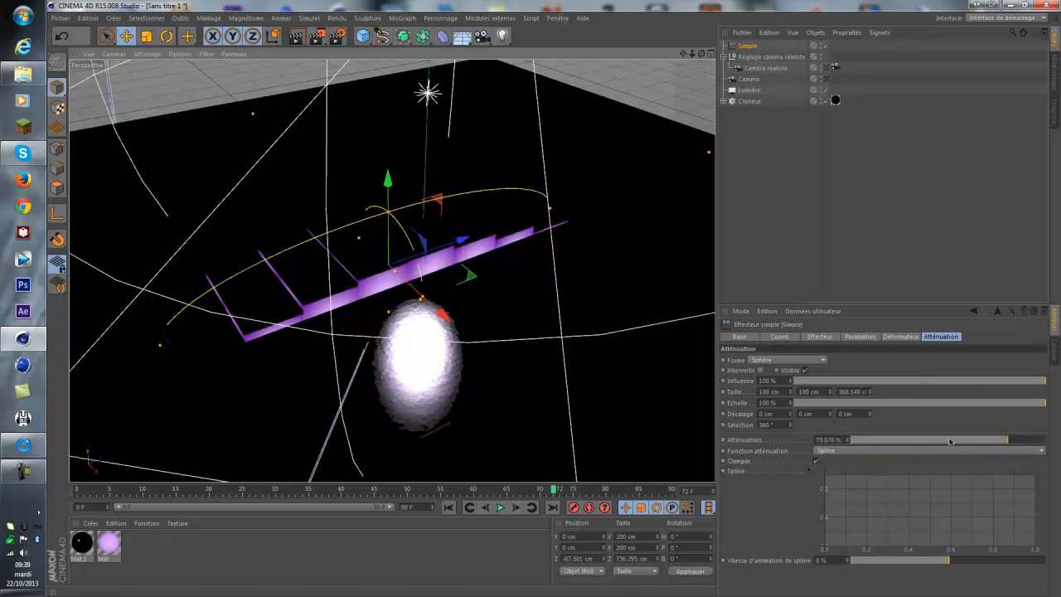
{"action": "left_click_drag", "start_coordinate": [951, 440], "coordinate": [1047, 441]}
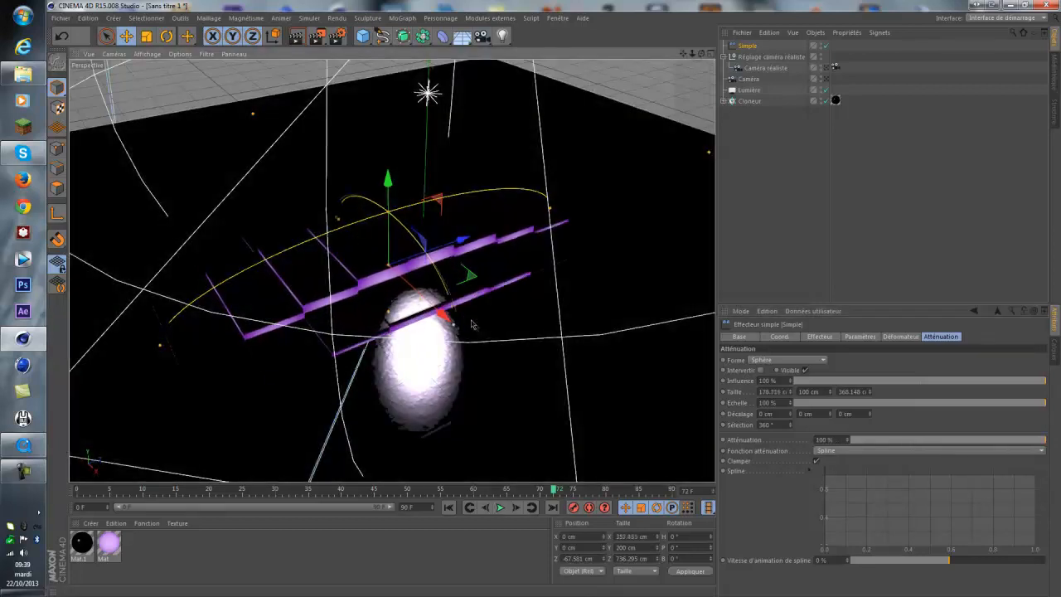
{"action": "mouse_move", "coordinate": [472, 324]}
{"action": "left_mouse_down"}
{"action": "mouse_move", "coordinate": [584, 422]}
{"action": "mouse_move", "coordinate": [464, 322]}
{"action": "mouse_move", "coordinate": [480, 335]}
{"action": "left_mouse_up"}
{"action": "left_click_drag", "start_coordinate": [163, 348], "coordinate": [172, 349]}
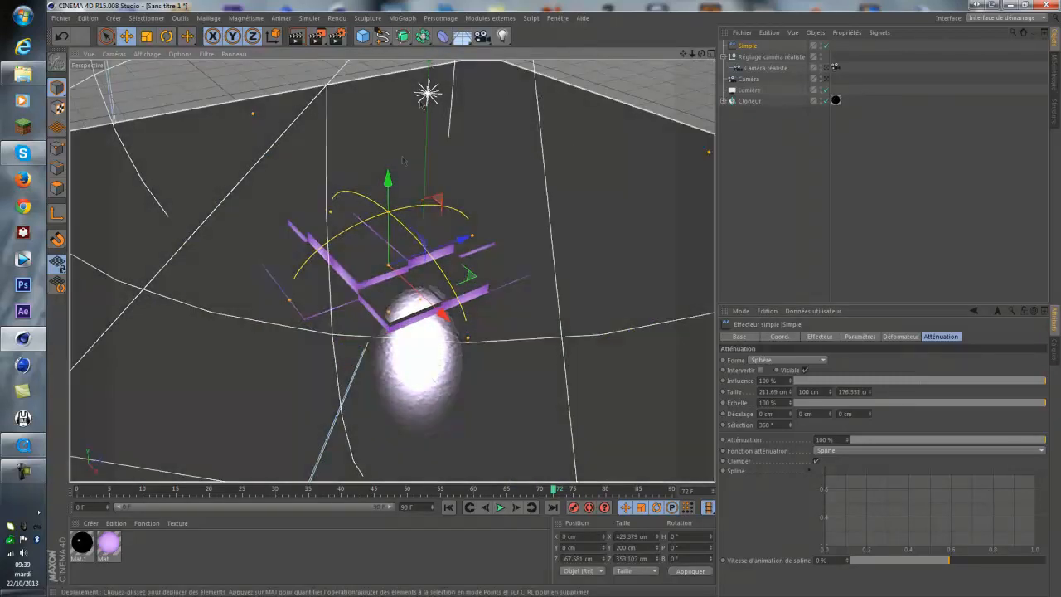
Move the Simple effector to about X 126, Z -9 cm and render previews of the raised cubes from two angles
{"action": "left_click_drag", "start_coordinate": [462, 240], "coordinate": [528, 348]}
{"action": "scroll", "coordinate": [527, 348], "scroll_direction": "up", "scroll_amount": 4}
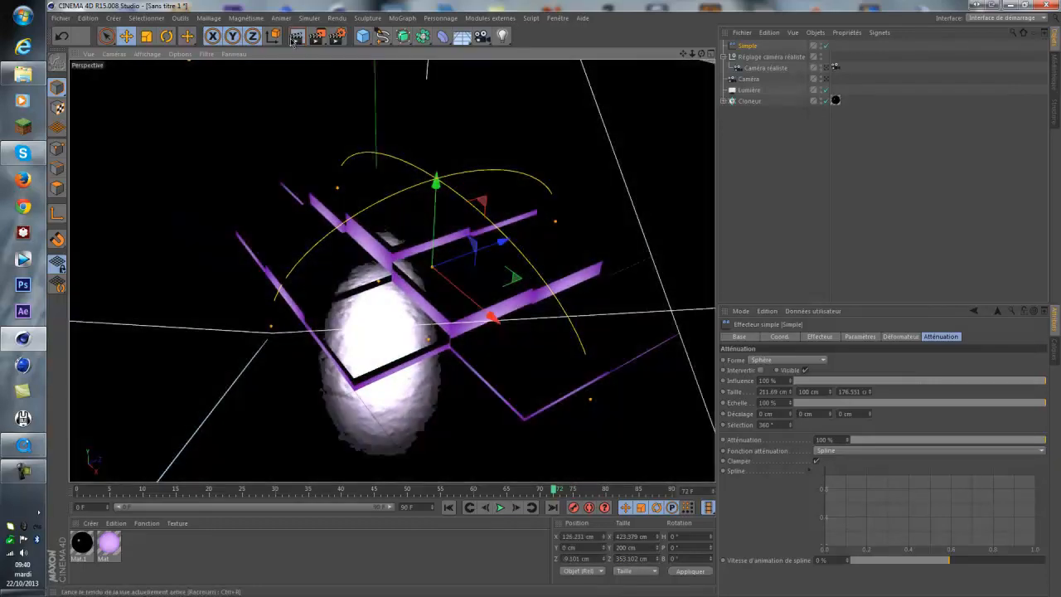
{"action": "left_click", "coordinate": [293, 40]}
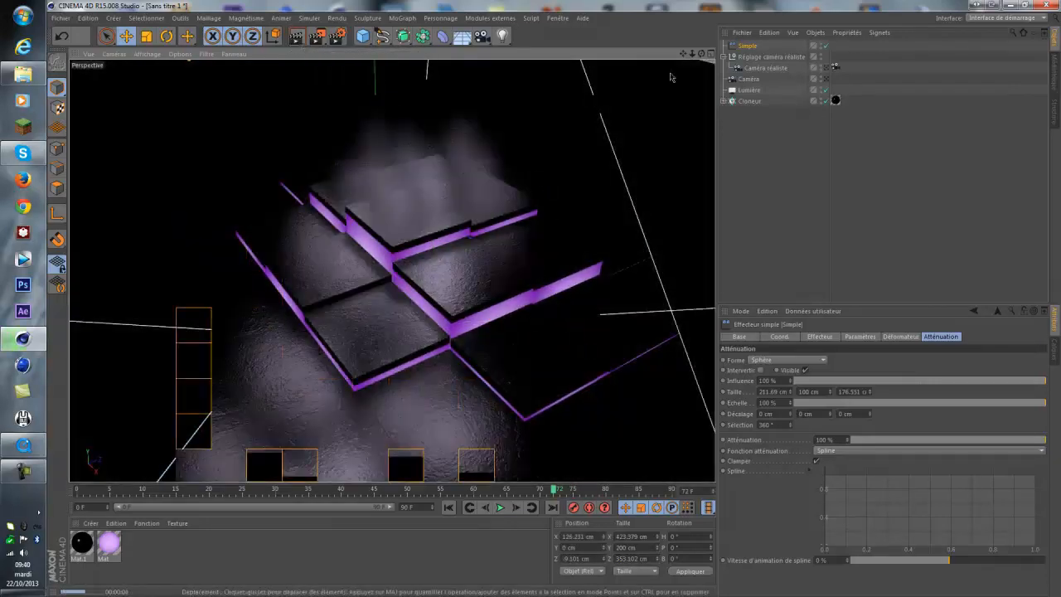
{"action": "left_click_drag", "start_coordinate": [701, 54], "coordinate": [555, 304]}
{"action": "left_click_drag", "start_coordinate": [684, 54], "coordinate": [557, 304]}
{"action": "left_click", "coordinate": [303, 36]}
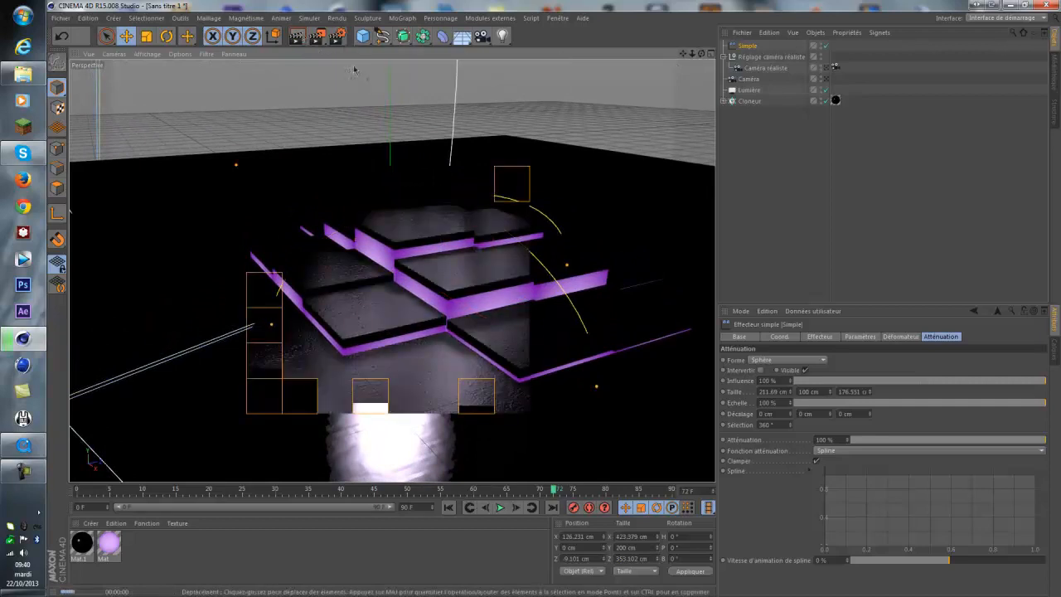
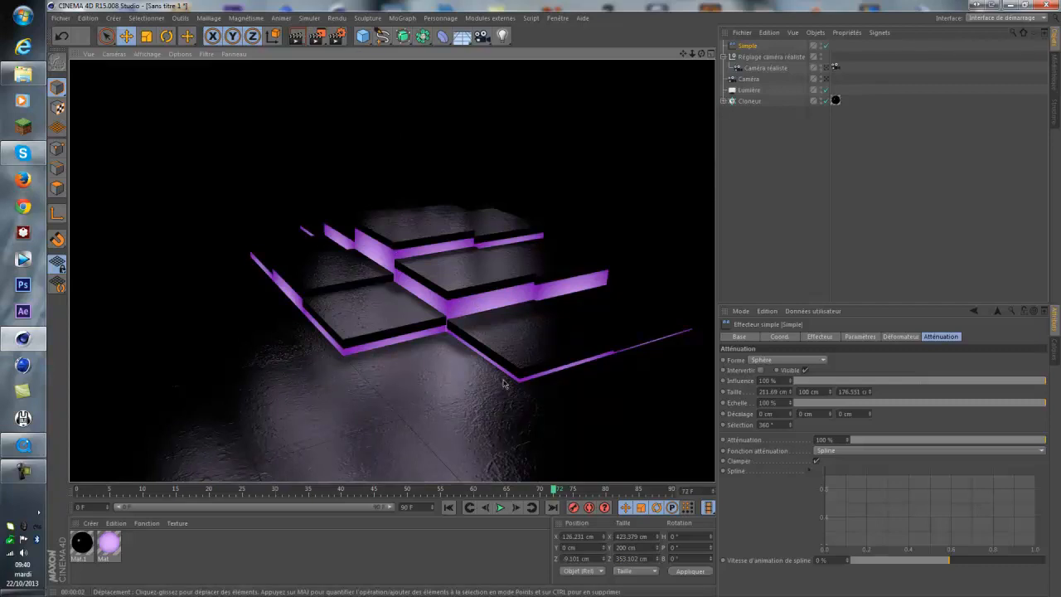
Set the Intensité of the Normaliseur texture in Mat.1's normals channel to 10%
{"action": "double_click", "coordinate": [81, 543]}
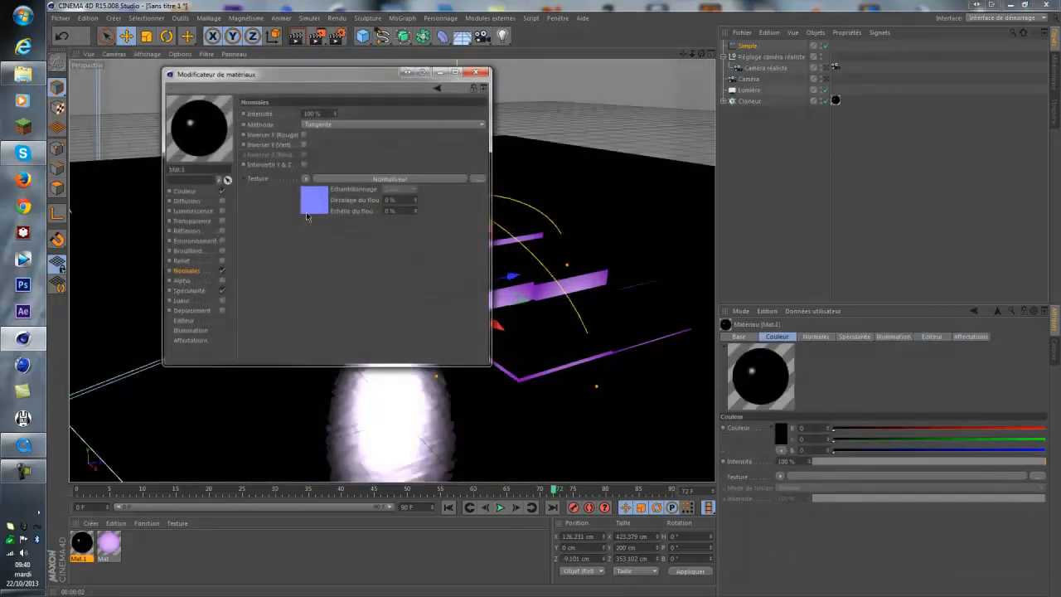
{"action": "left_click", "coordinate": [305, 210]}
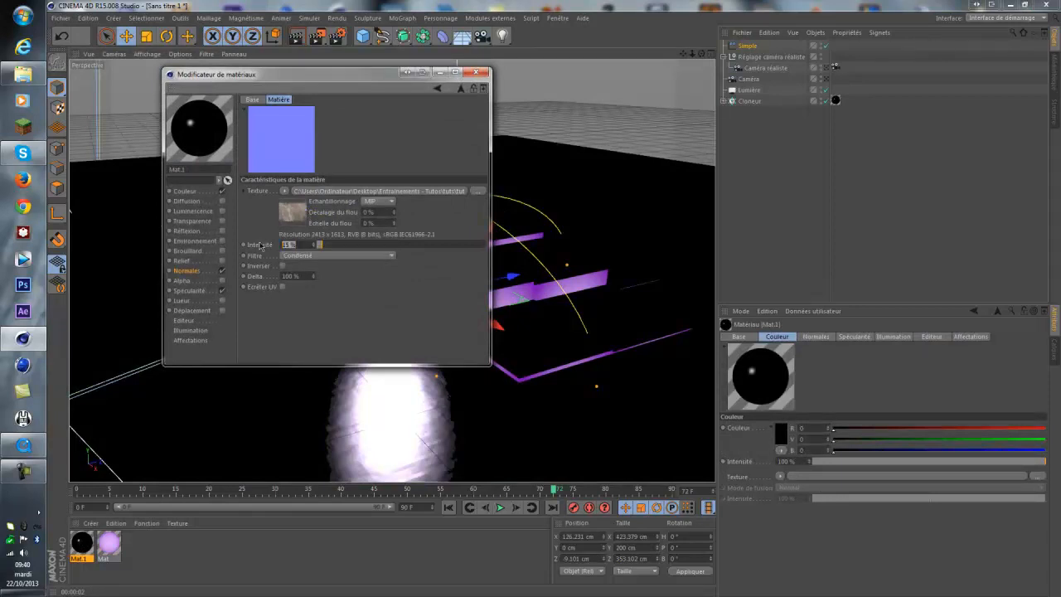
{"action": "type", "text": "10"}
{"action": "key", "text": "Return"}
{"action": "left_click", "coordinate": [483, 75]}
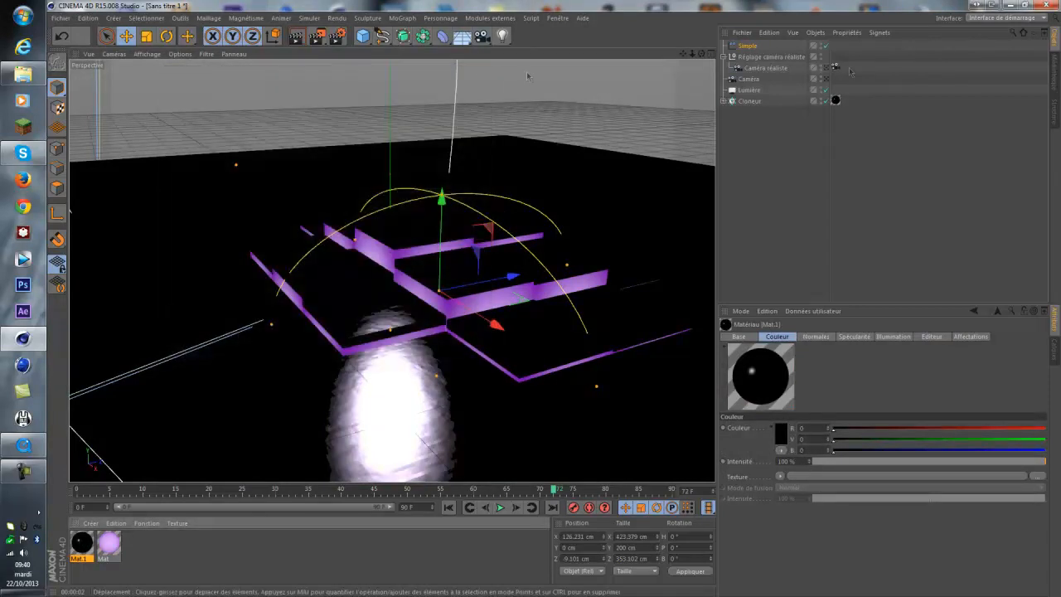
Scale down the Mat.1 texture projection on the cloner and return to model mode
{"action": "left_click", "coordinate": [749, 100]}
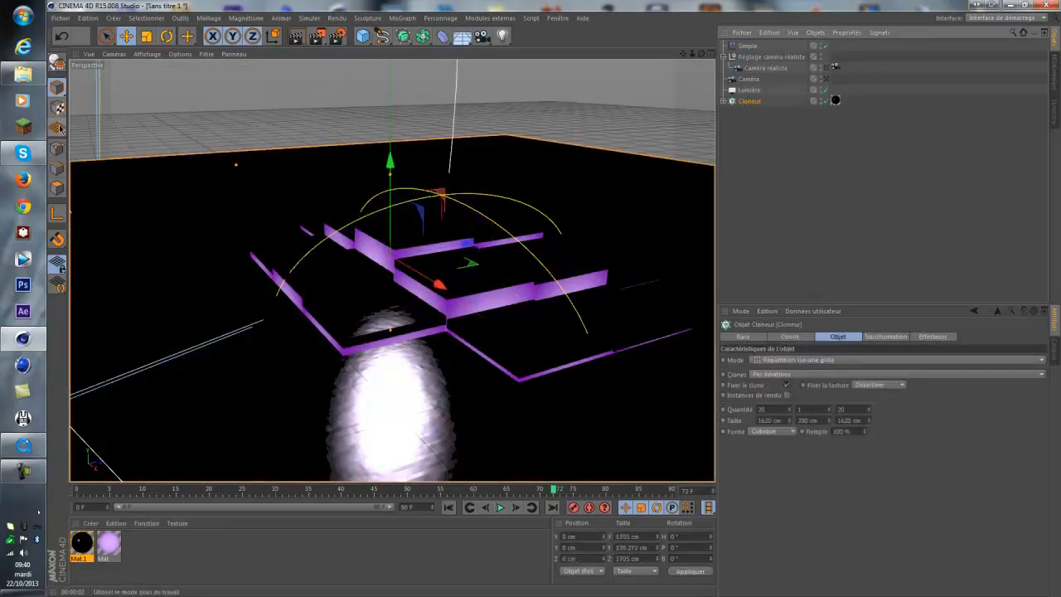
{"action": "left_click", "coordinate": [56, 108]}
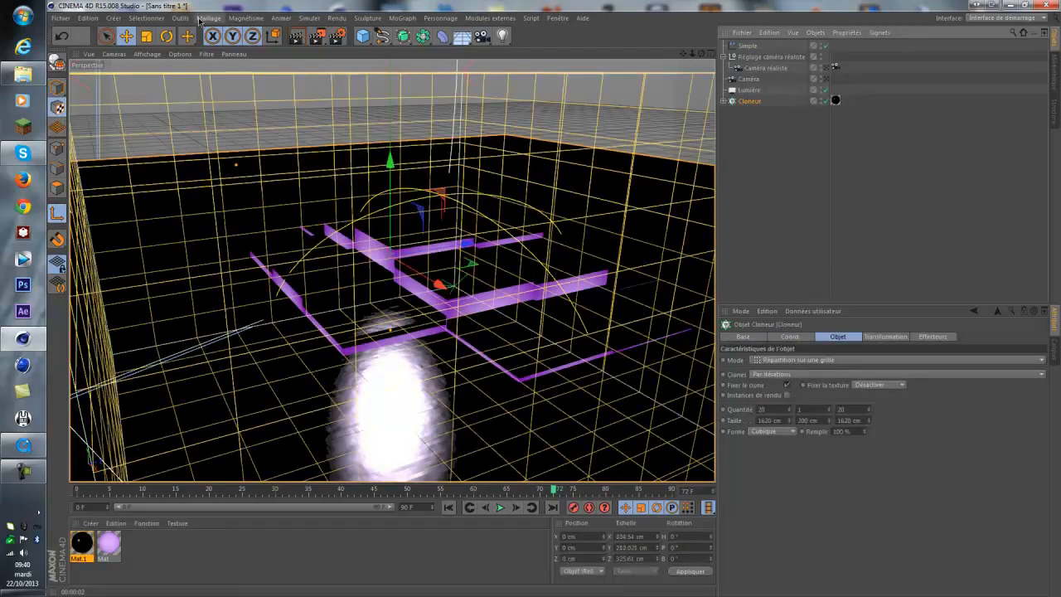
{"action": "left_click", "coordinate": [146, 36]}
{"action": "left_click_drag", "start_coordinate": [531, 249], "coordinate": [385, 245]}
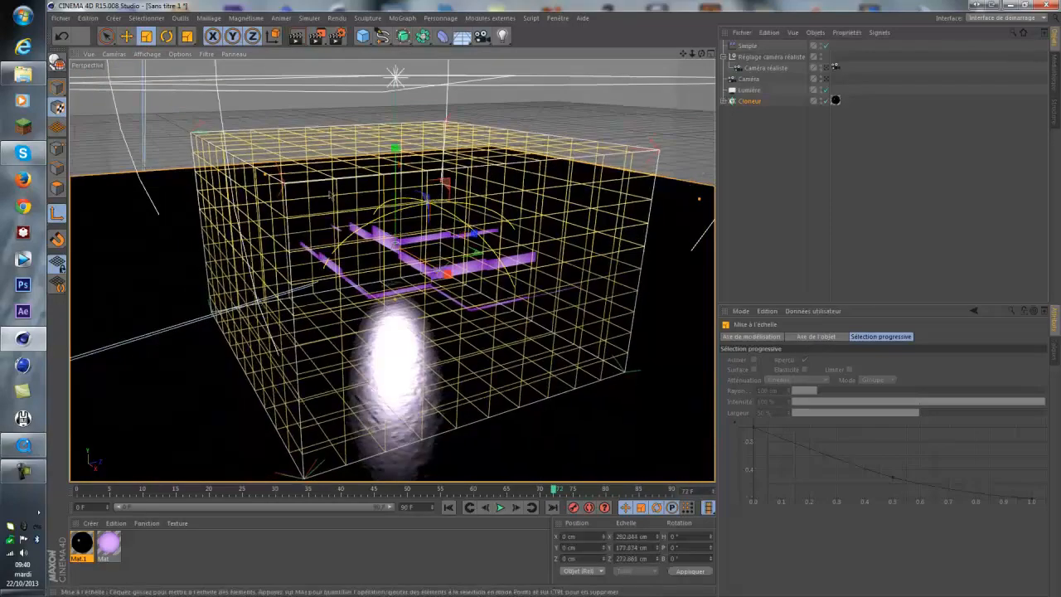
{"action": "left_click", "coordinate": [58, 87]}
Render a close preview of the raised cubes to check the rescaled texture
{"action": "scroll", "coordinate": [416, 199], "scroll_direction": "up", "scroll_amount": 3}
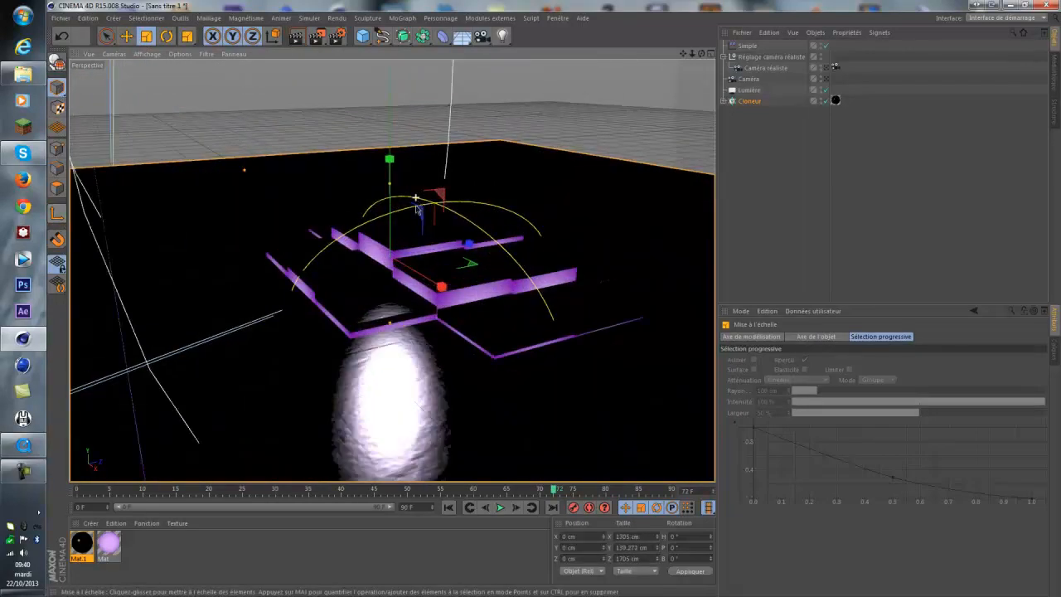
{"action": "scroll", "coordinate": [416, 199], "scroll_direction": "up", "scroll_amount": 2}
{"action": "left_click", "coordinate": [126, 35]}
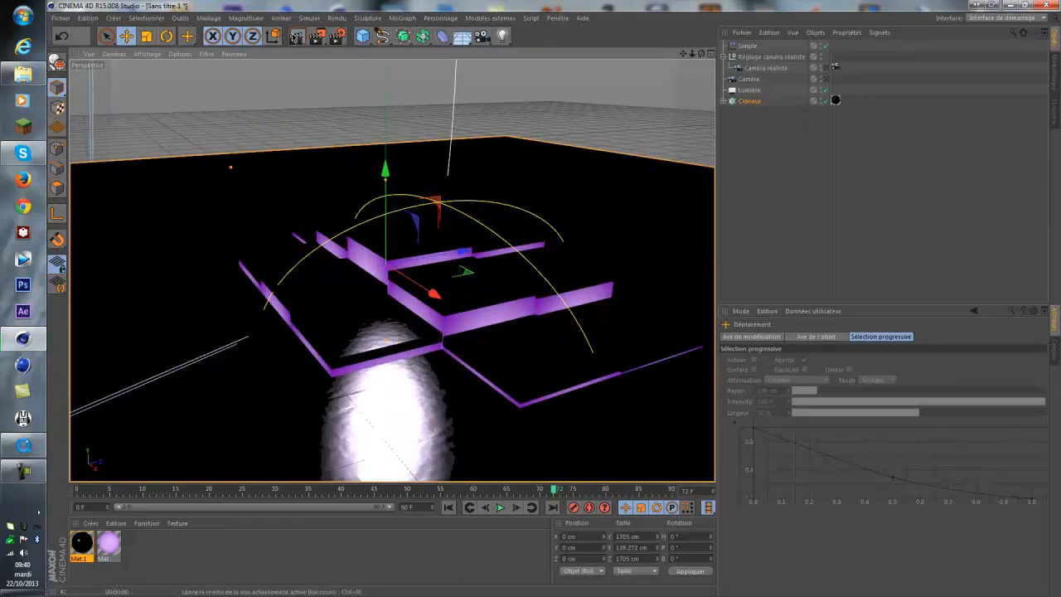
{"action": "left_click", "coordinate": [297, 35]}
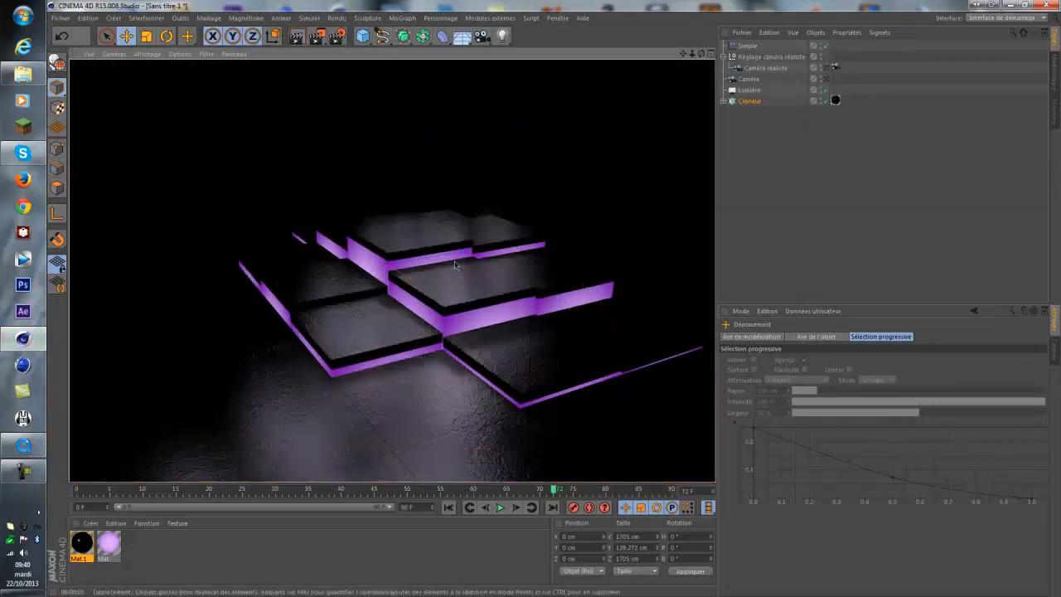
Look through the realistic camera and move the Simple effector across the floor to about X 483, Z -405 cm
{"action": "left_click", "coordinate": [745, 45]}
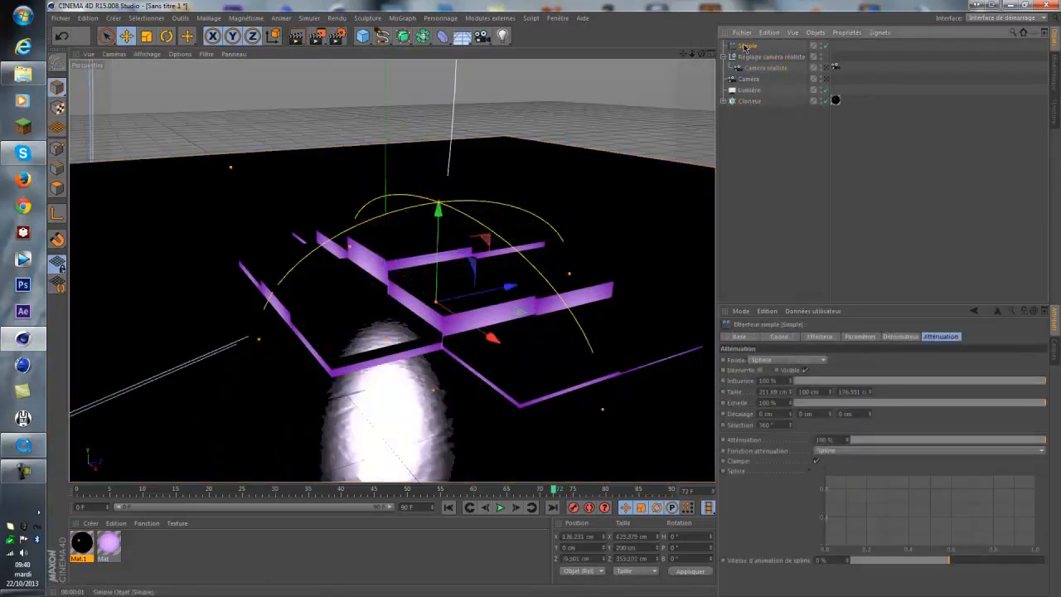
{"action": "left_click", "coordinate": [824, 68]}
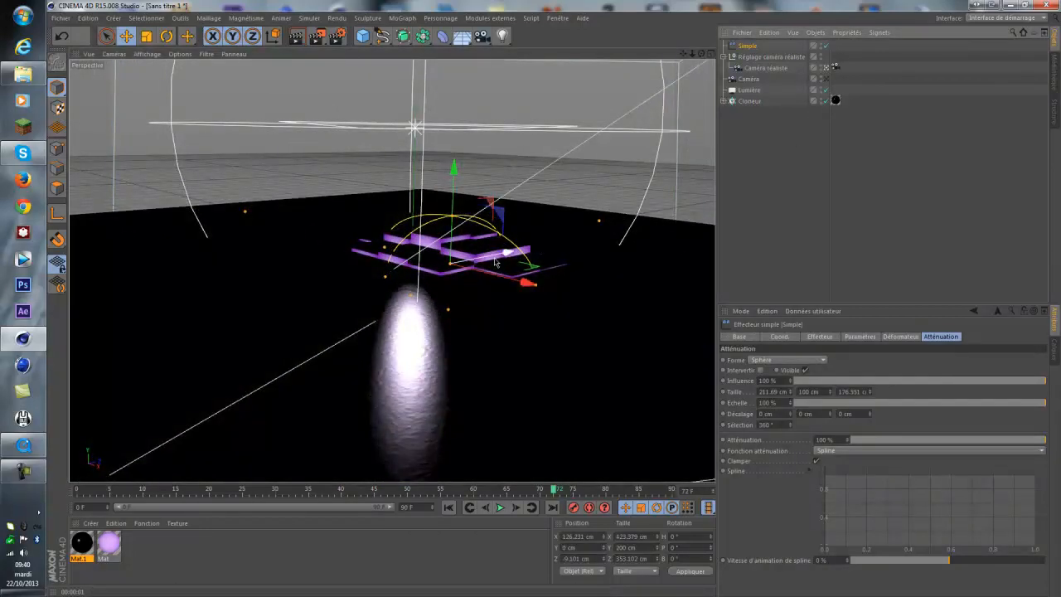
{"action": "left_click_drag", "start_coordinate": [496, 262], "coordinate": [262, 317]}
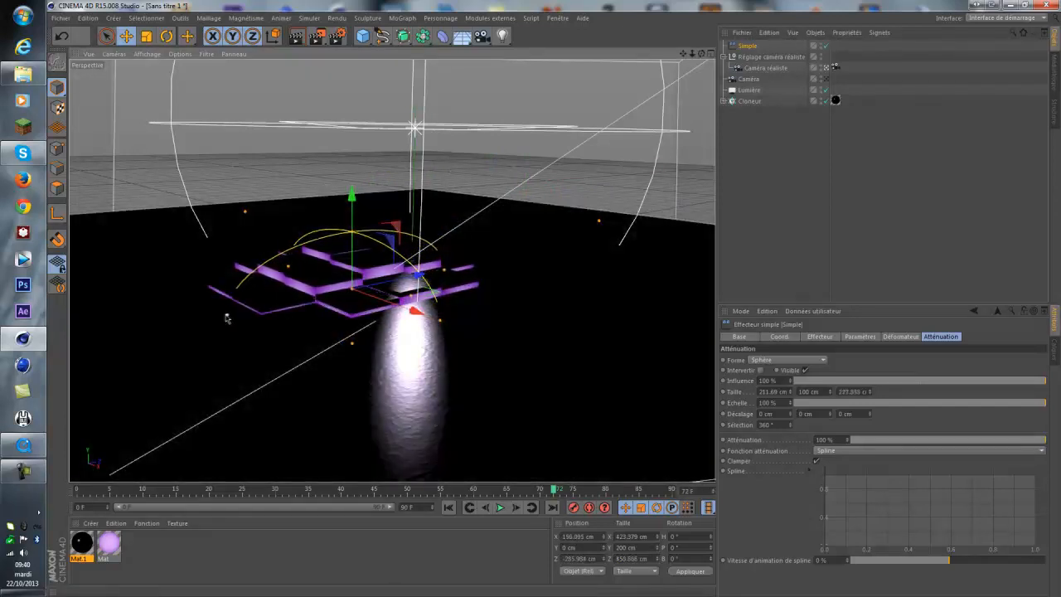
{"action": "left_click", "coordinate": [395, 283]}
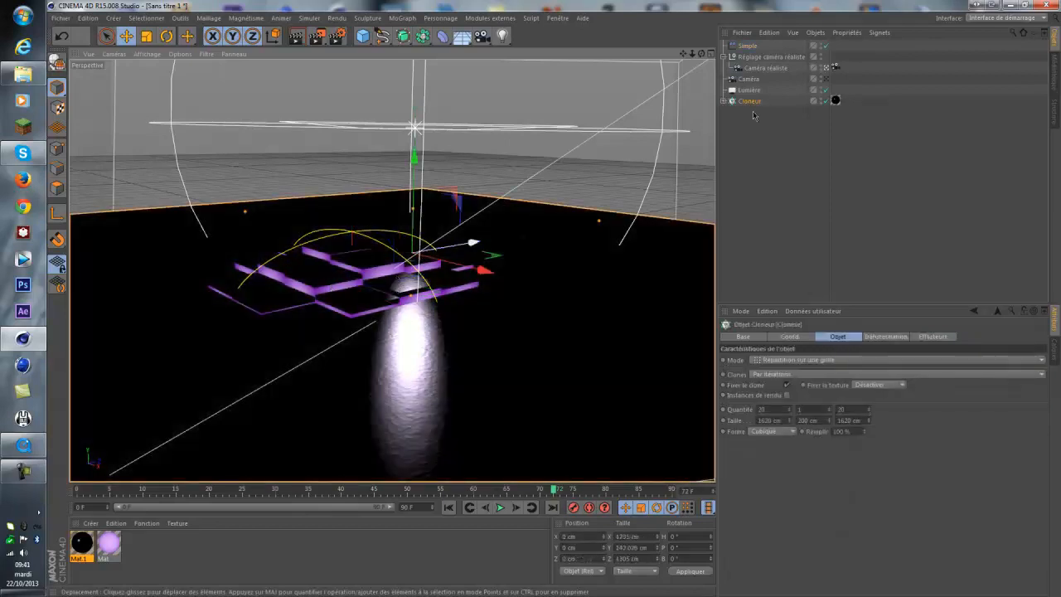
{"action": "left_click", "coordinate": [748, 47]}
{"action": "left_click_drag", "start_coordinate": [412, 278], "coordinate": [515, 410]}
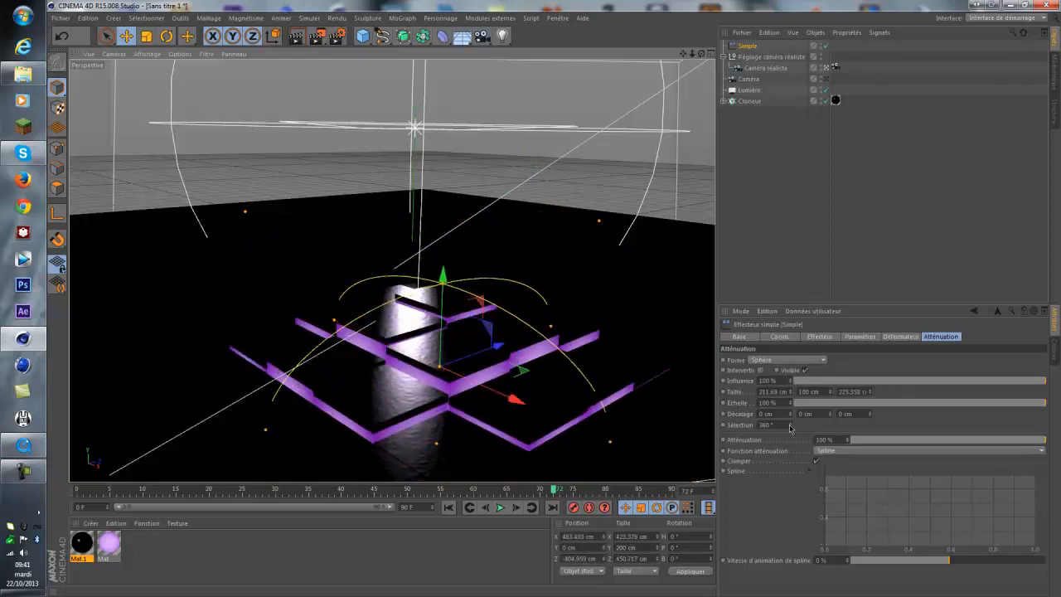
Set the Influence of the Simple effector's falloff to 90%
{"action": "left_click_drag", "start_coordinate": [823, 382], "coordinate": [1003, 399]}
{"action": "left_click", "coordinate": [781, 380]}
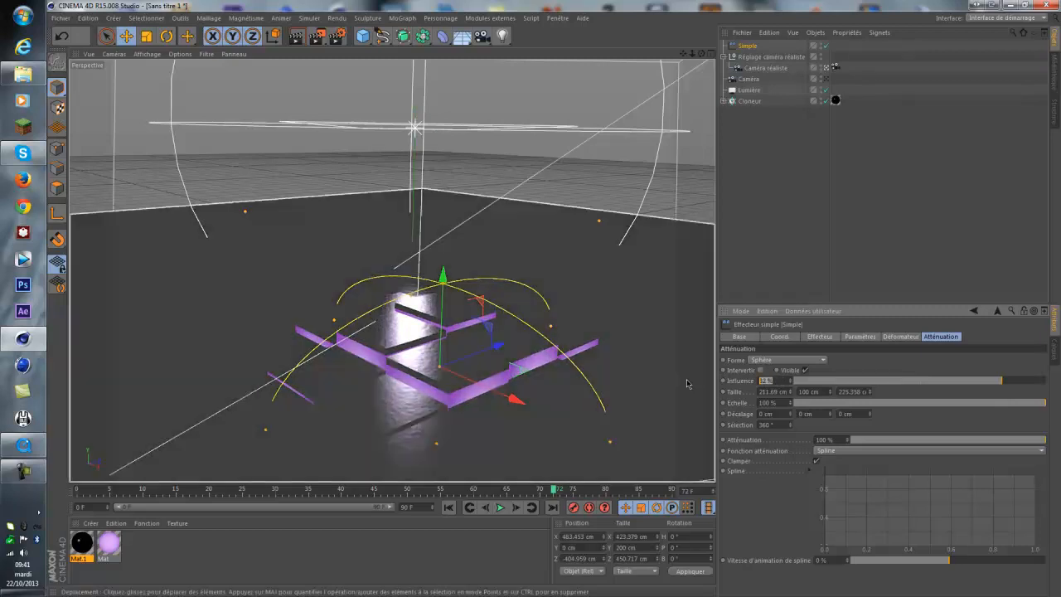
{"action": "type", "text": "90"}
{"action": "key", "text": "Return"}
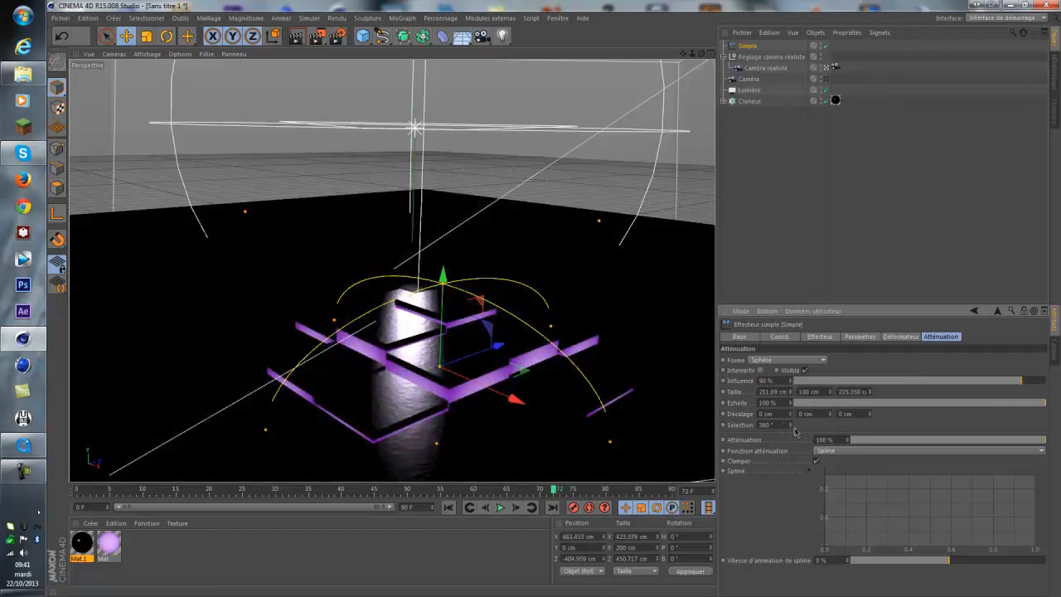
Try a negative X offset (Décalage) on the Simple effector's falloff, and reset it to 0 cm
{"action": "mouse_move", "coordinate": [791, 427]}
{"action": "left_mouse_down"}
{"action": "mouse_move", "coordinate": [798, 386]}
{"action": "mouse_move", "coordinate": [802, 521]}
{"action": "mouse_move", "coordinate": [791, 413]}
{"action": "left_mouse_up"}
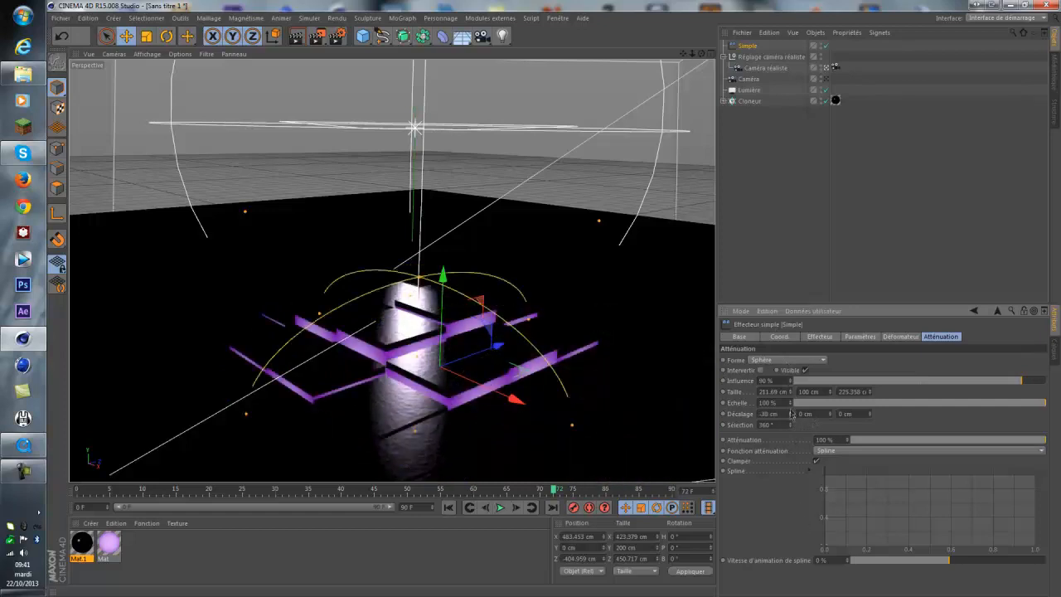
{"action": "type", "text": "0"}
{"action": "key", "text": "Return"}
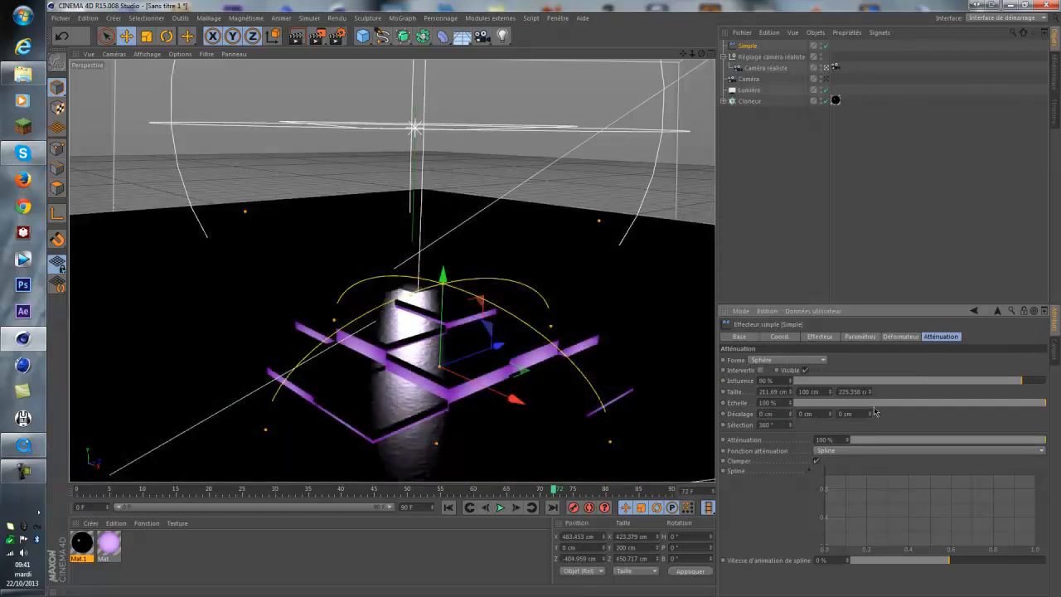
Try other falloff scale values on the Simple effector, returning the scale to 100%
{"action": "left_click_drag", "start_coordinate": [875, 404], "coordinate": [1048, 406]}
{"action": "mouse_move", "coordinate": [791, 404]}
{"action": "left_mouse_down"}
{"action": "mouse_move", "coordinate": [795, 381]}
{"action": "mouse_move", "coordinate": [792, 416]}
{"action": "mouse_move", "coordinate": [784, 405]}
{"action": "mouse_move", "coordinate": [672, 390]}
{"action": "left_mouse_up"}
{"action": "type", "text": "100"}
{"action": "key", "text": "Return"}
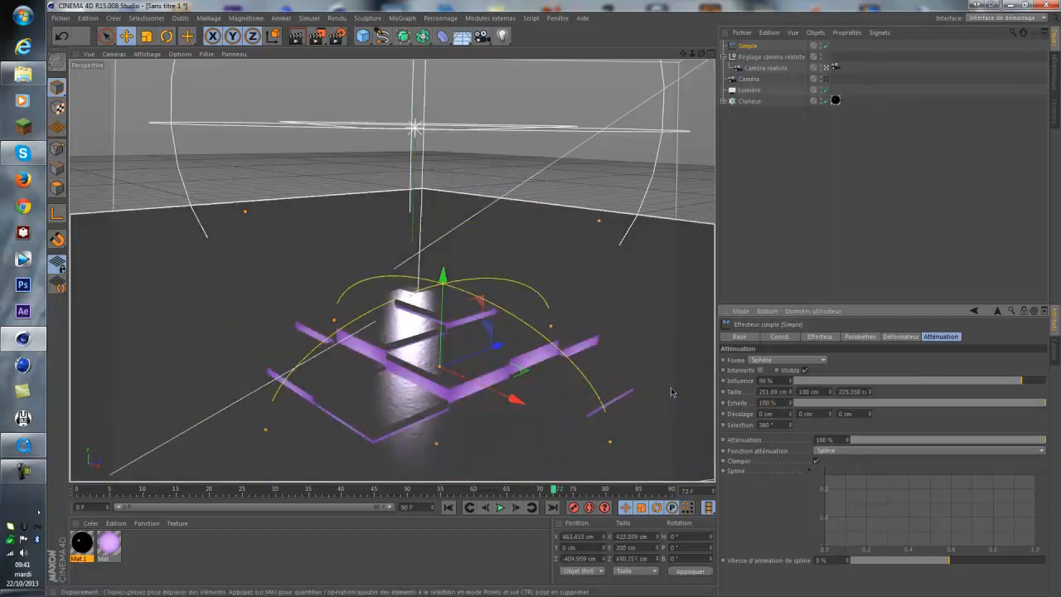
{"action": "left_click_drag", "start_coordinate": [827, 403], "coordinate": [1048, 403]}
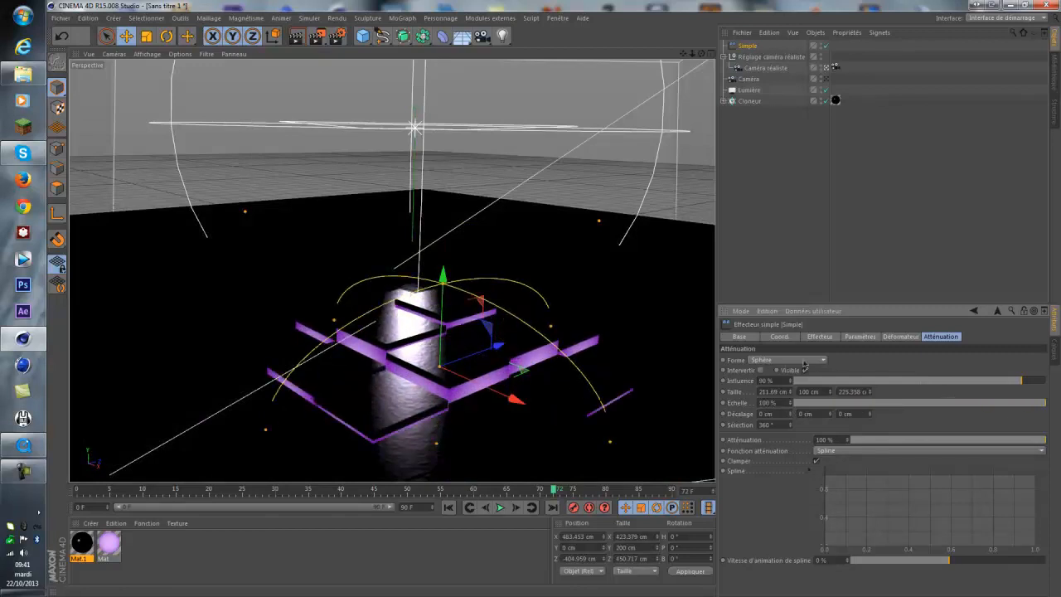
Try inverting the Simple effector's falloff while moving the effector across the cloned floor
{"action": "left_click", "coordinate": [760, 371]}
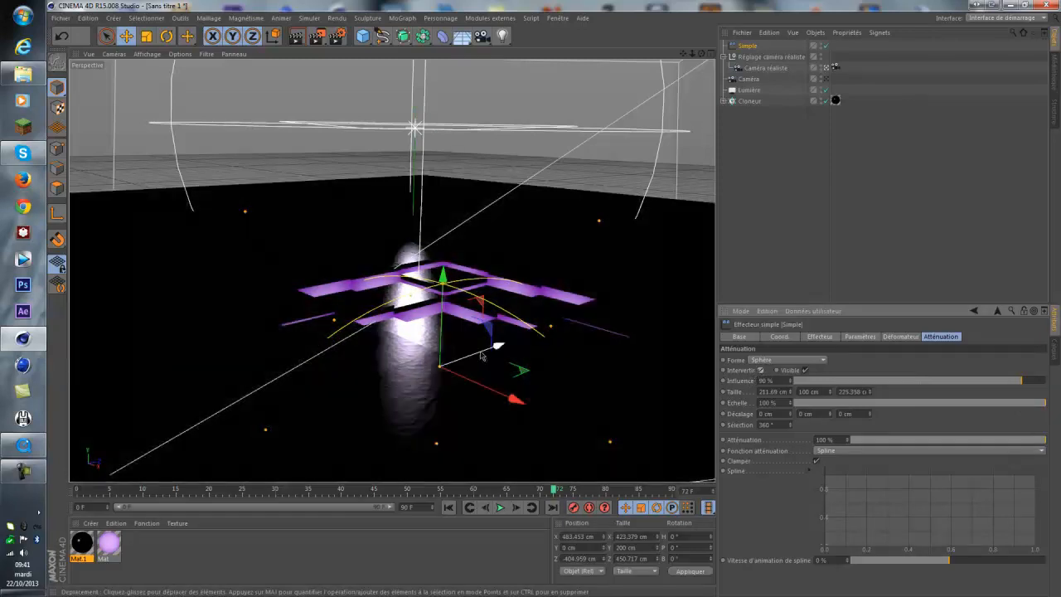
{"action": "left_click_drag", "start_coordinate": [497, 393], "coordinate": [526, 362]}
{"action": "left_click_drag", "start_coordinate": [465, 405], "coordinate": [445, 412]}
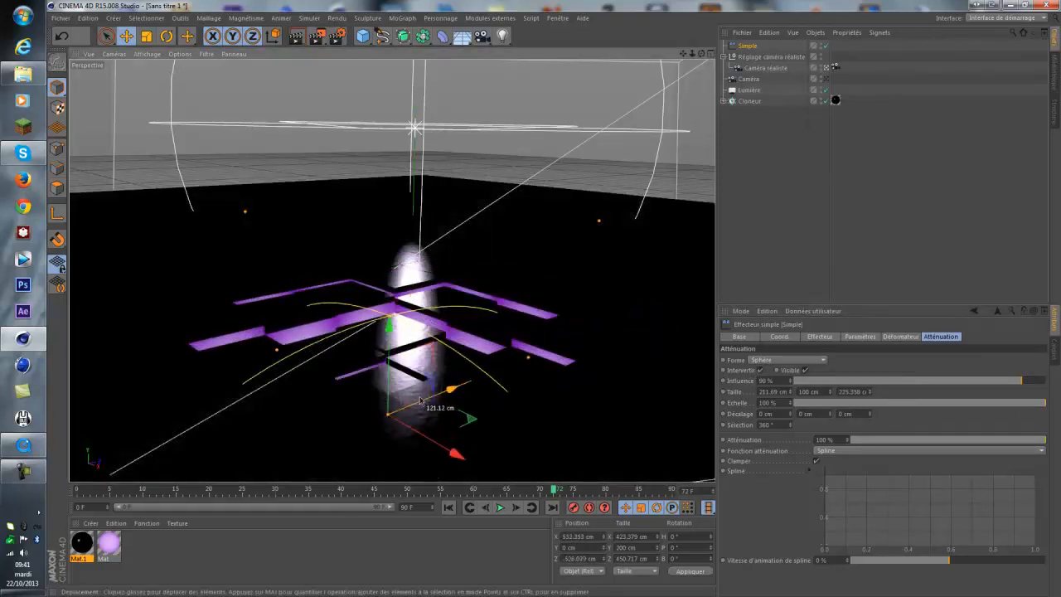
{"action": "left_click_drag", "start_coordinate": [460, 453], "coordinate": [539, 497]}
{"action": "left_click_drag", "start_coordinate": [559, 306], "coordinate": [476, 390]}
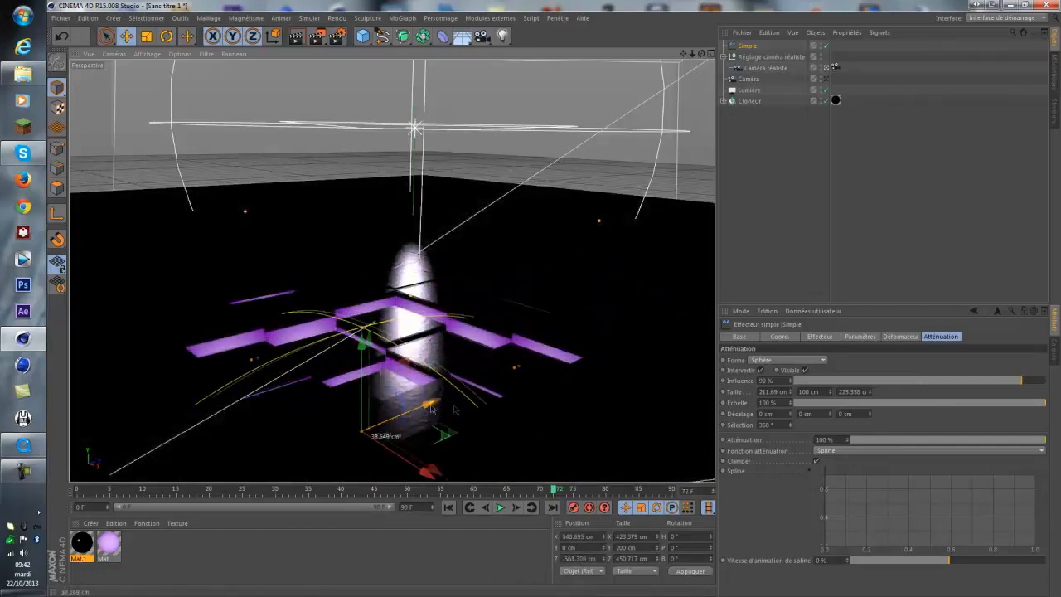
{"action": "left_click_drag", "start_coordinate": [563, 374], "coordinate": [567, 413]}
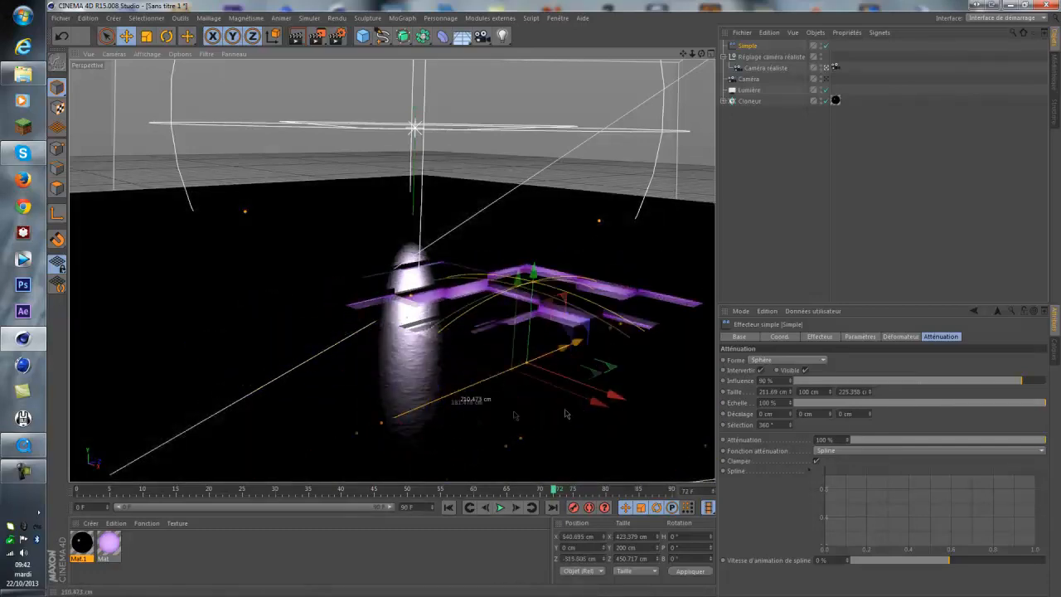
Turn off the falloff inversion and reposition the Simple effector at about X 448 cm, Z -457 cm
{"action": "left_click", "coordinate": [760, 371]}
{"action": "left_click_drag", "start_coordinate": [443, 398], "coordinate": [516, 432]}
{"action": "left_click_drag", "start_coordinate": [456, 394], "coordinate": [437, 385]}
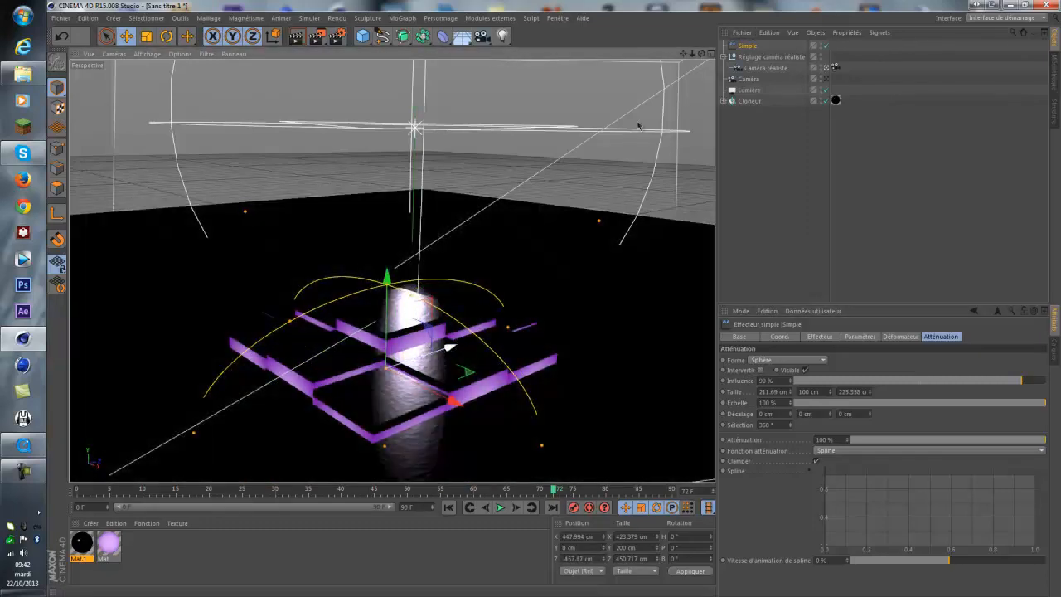
With the realistic camera's view switched off, move the Simple effector off the floor to about Z 1064 cm and keyframe it at frame 0
{"action": "left_click", "coordinate": [827, 70]}
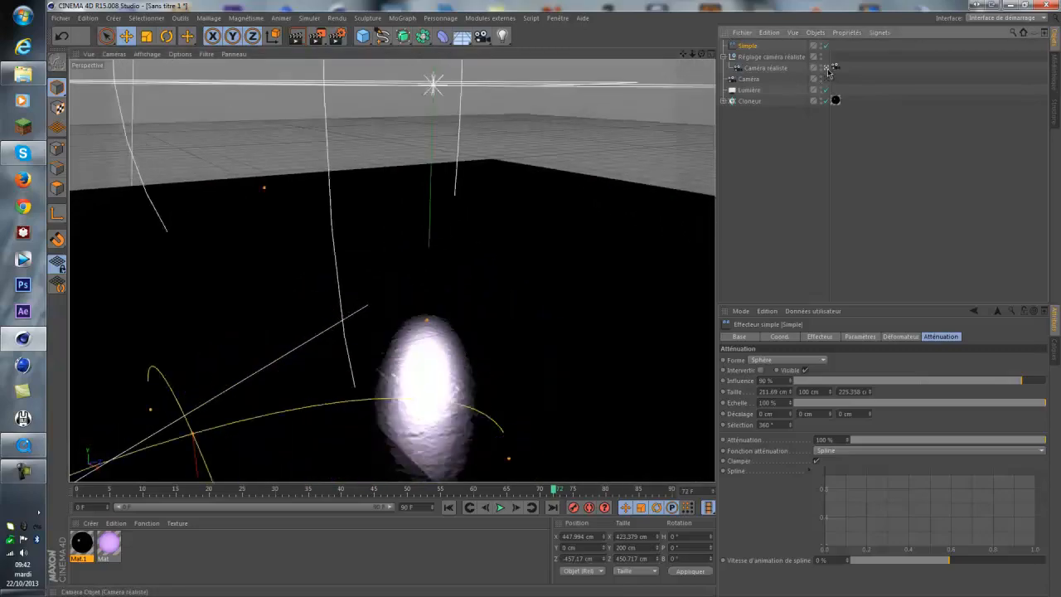
{"action": "scroll", "coordinate": [590, 248], "scroll_direction": "down", "scroll_amount": 4}
{"action": "scroll", "coordinate": [606, 224], "scroll_direction": "down", "scroll_amount": 4}
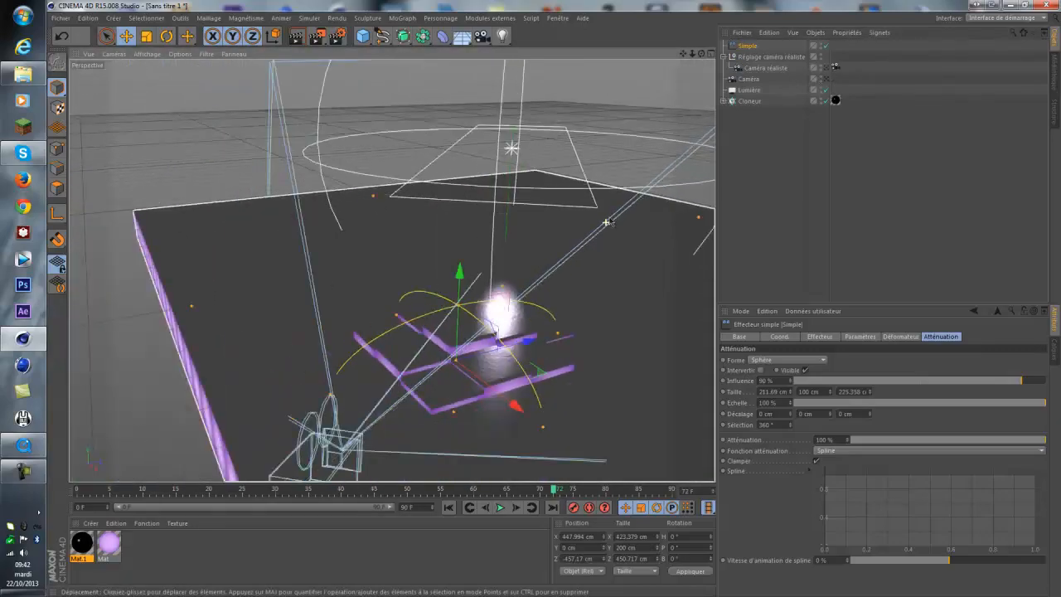
{"action": "middle_click_drag", "start_coordinate": [582, 290], "coordinate": [555, 303], "text": "alt"}
{"action": "scroll", "coordinate": [572, 274], "scroll_direction": "down", "scroll_amount": 3}
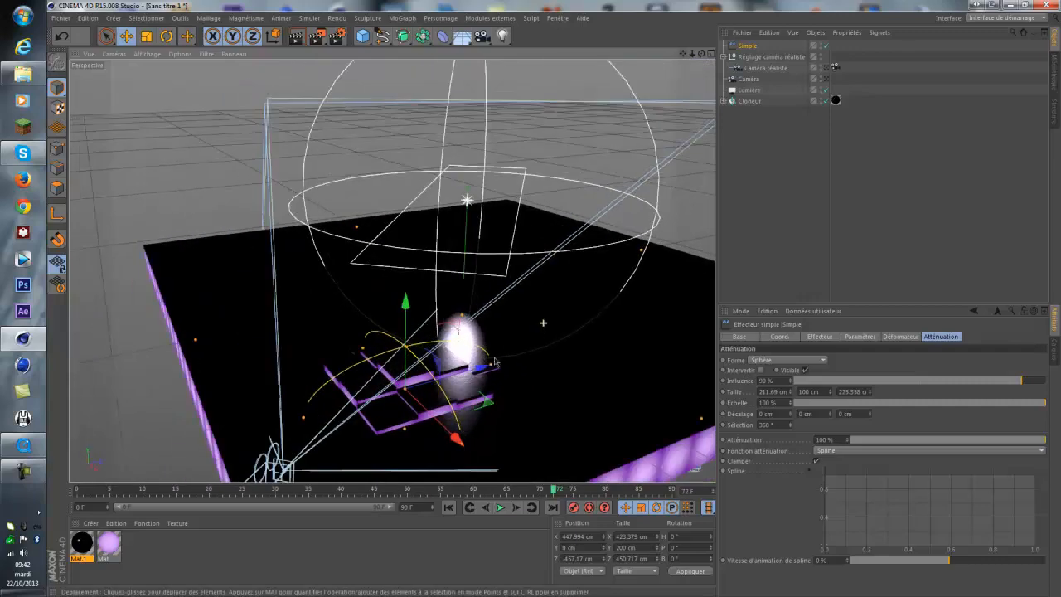
{"action": "scroll", "coordinate": [617, 285], "scroll_direction": "down", "scroll_amount": 4}
{"action": "scroll", "coordinate": [657, 301], "scroll_direction": "down", "scroll_amount": 1}
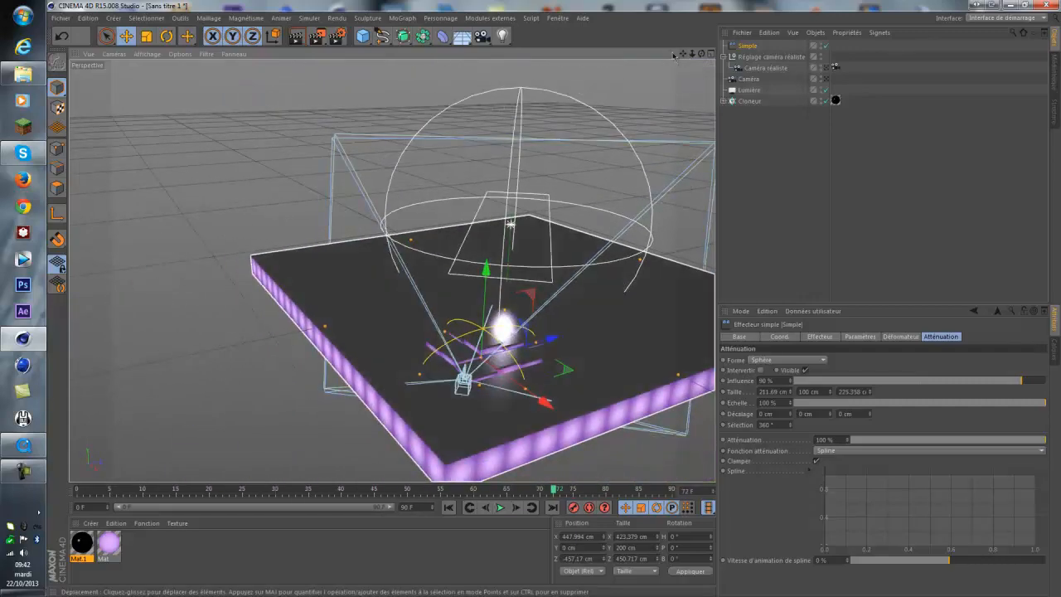
{"action": "left_click_drag", "start_coordinate": [701, 54], "coordinate": [665, 74]}
{"action": "left_click_drag", "start_coordinate": [362, 370], "coordinate": [685, 287]}
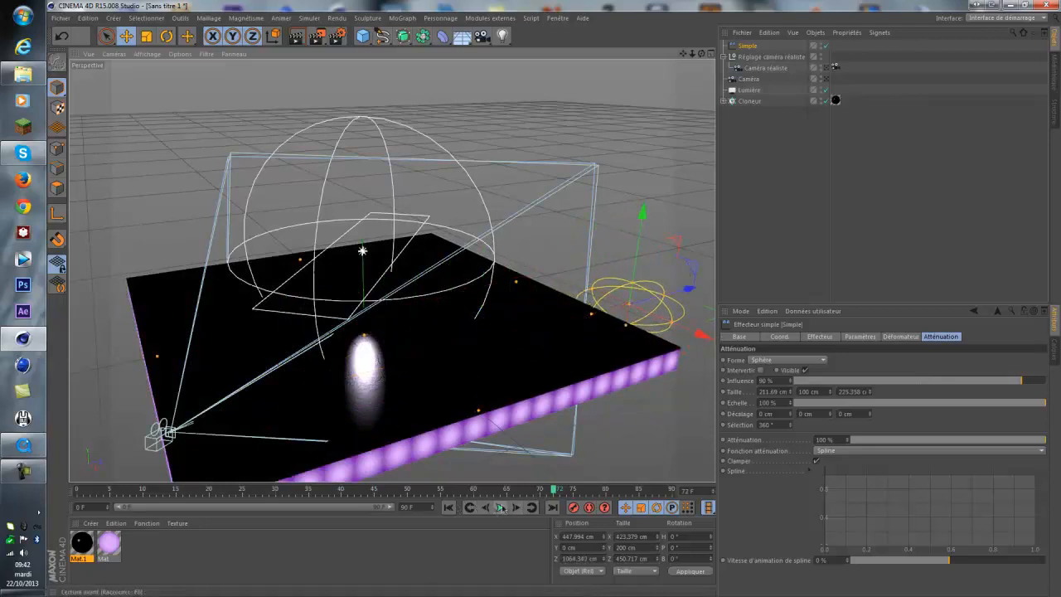
{"action": "left_click", "coordinate": [449, 508]}
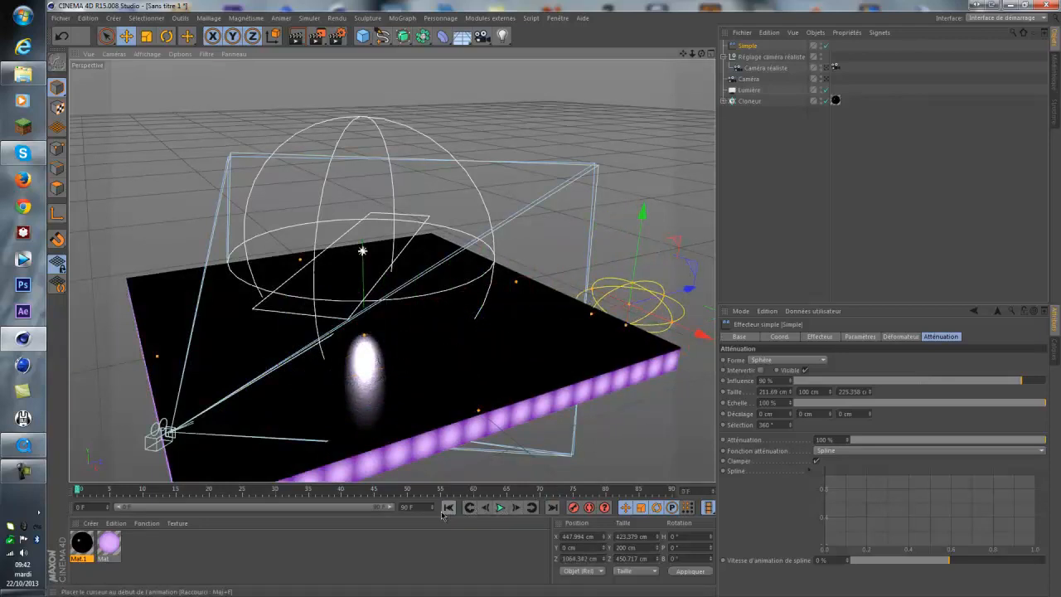
{"action": "left_click", "coordinate": [575, 508]}
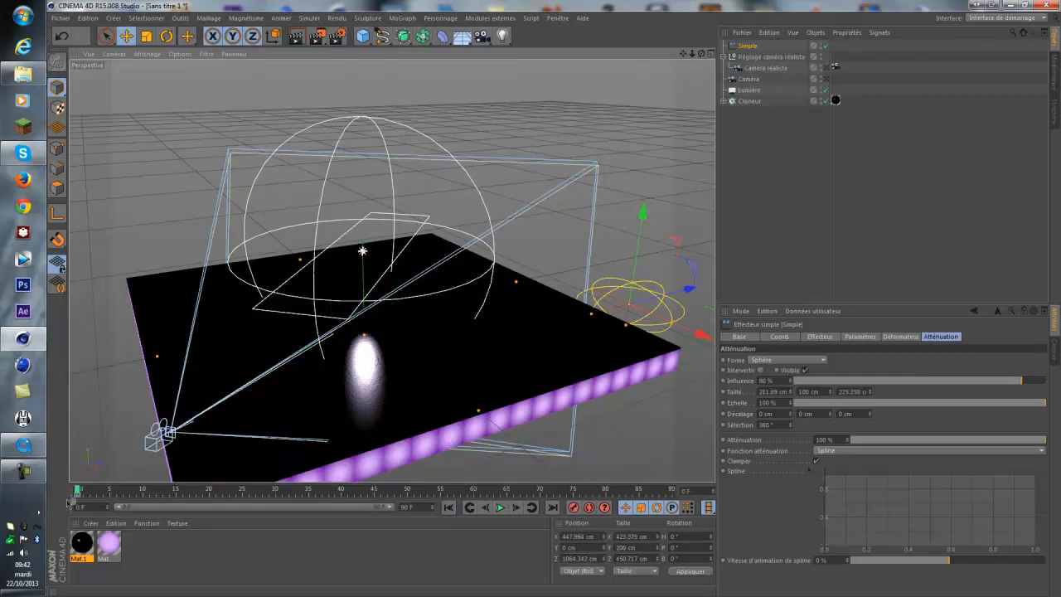
Duplicate the Simple effector and add the copy, Simple.1, to the Cloneur object's effector list
{"action": "key", "text": "ctrl+c"}
{"action": "key", "text": "ctrl+v"}
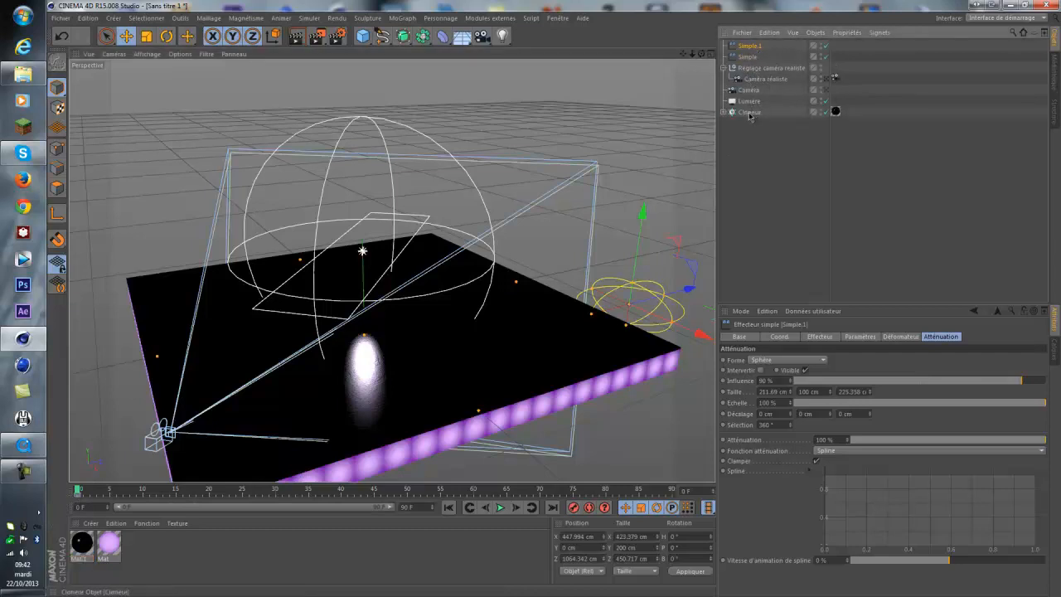
{"action": "left_click", "coordinate": [748, 114]}
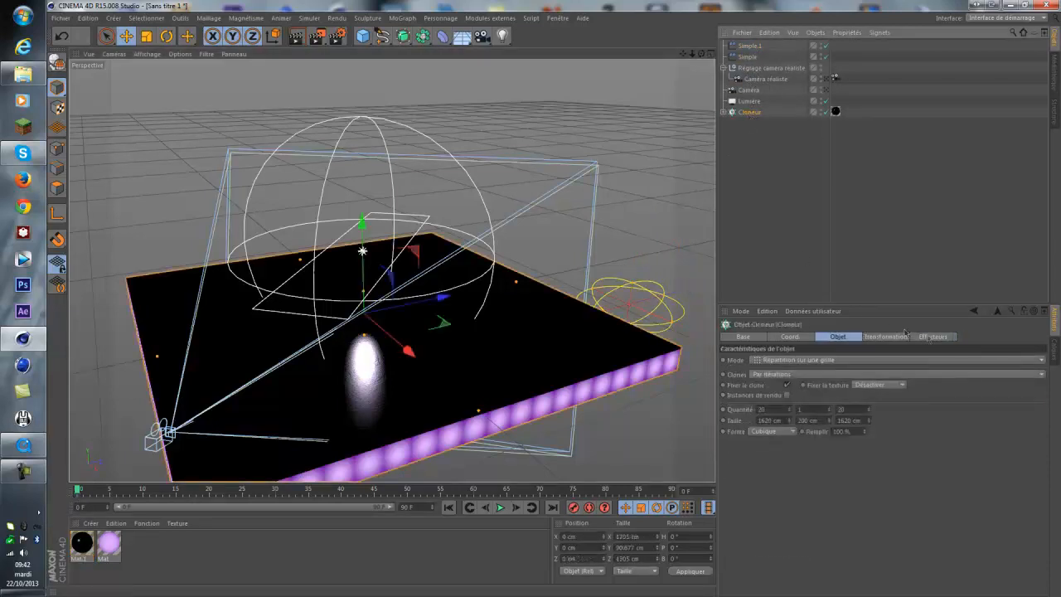
{"action": "left_click", "coordinate": [933, 337]}
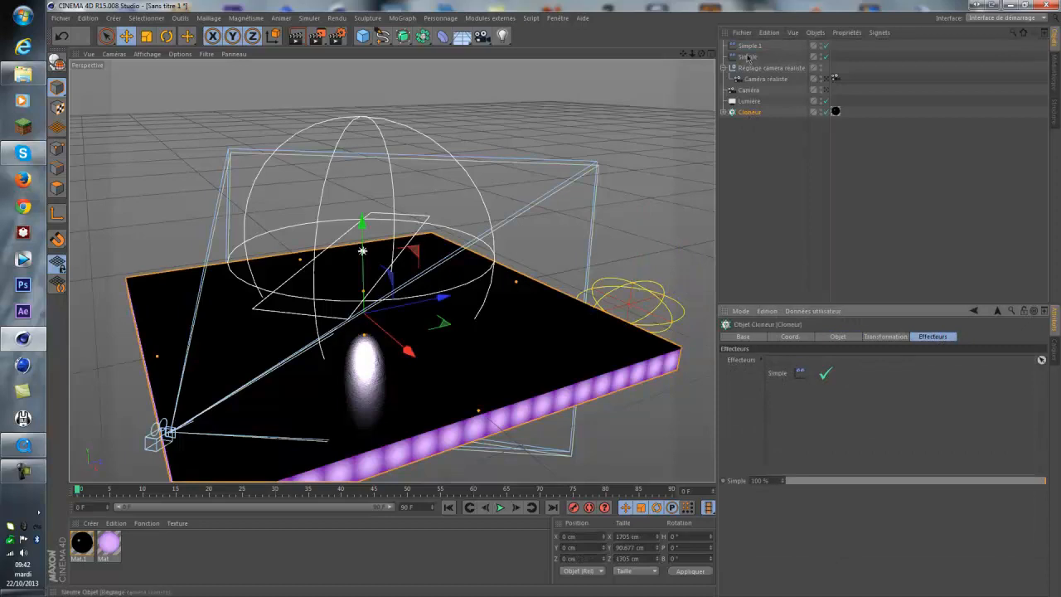
{"action": "left_click_drag", "start_coordinate": [750, 45], "coordinate": [794, 422]}
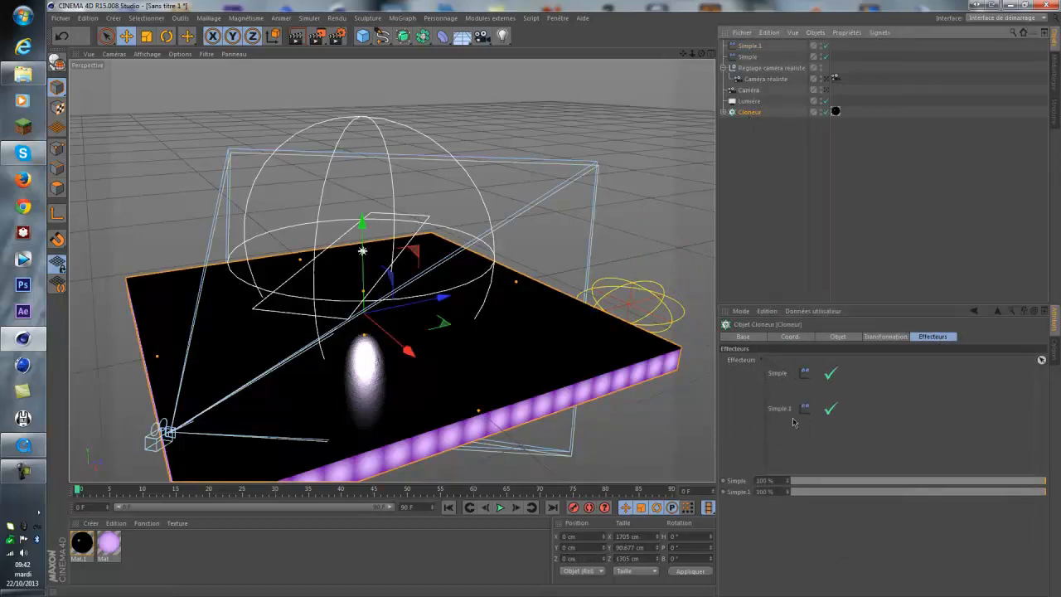
At frame 80, move the original Simple effector across the floor to about Z -1039 cm and keyframe it
{"action": "left_click", "coordinate": [742, 57]}
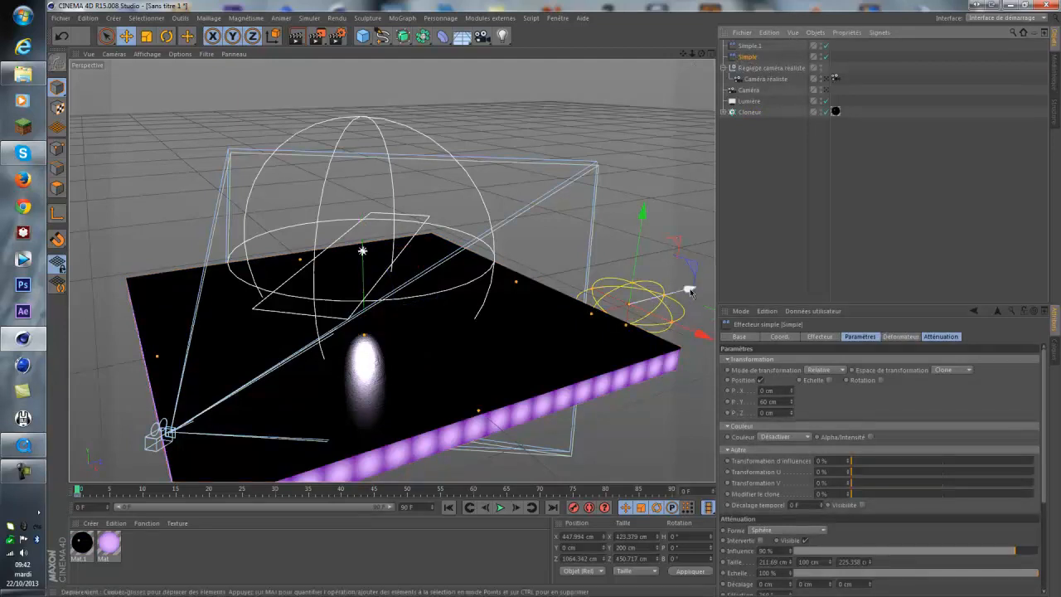
{"action": "left_click_drag", "start_coordinate": [315, 496], "coordinate": [606, 498]}
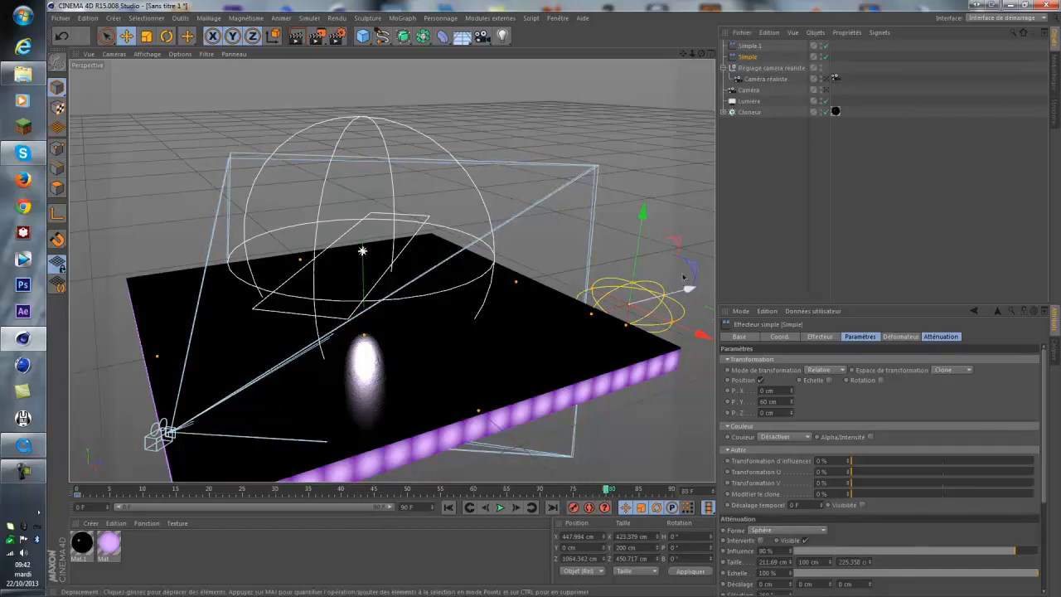
{"action": "left_click_drag", "start_coordinate": [688, 294], "coordinate": [136, 440]}
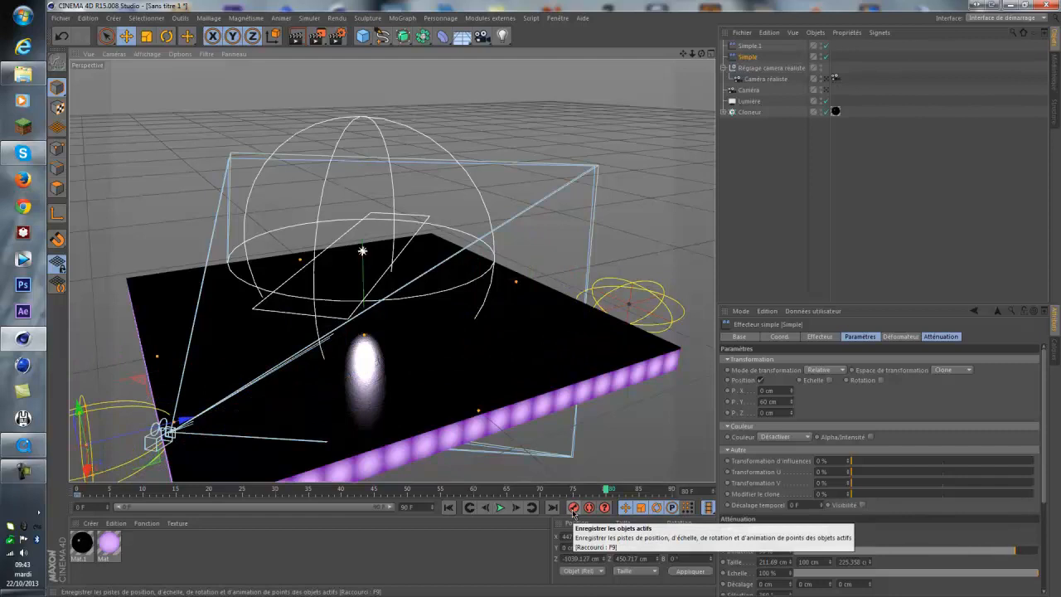
Shift the starting keyframe of the Simple.1 effector to frame 10
{"action": "left_click", "coordinate": [749, 47]}
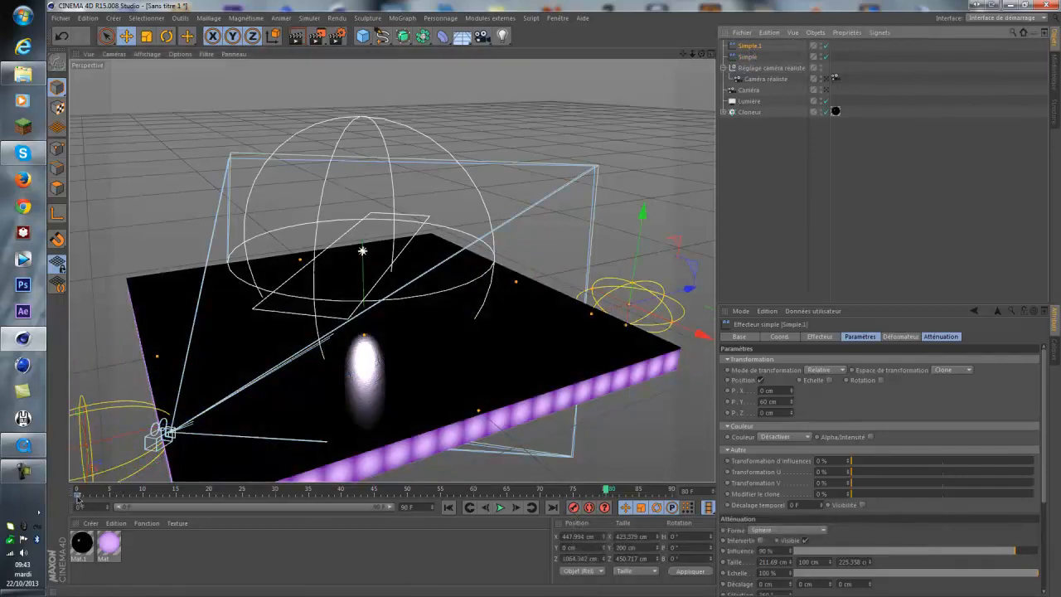
{"action": "left_click_drag", "start_coordinate": [78, 497], "coordinate": [116, 500]}
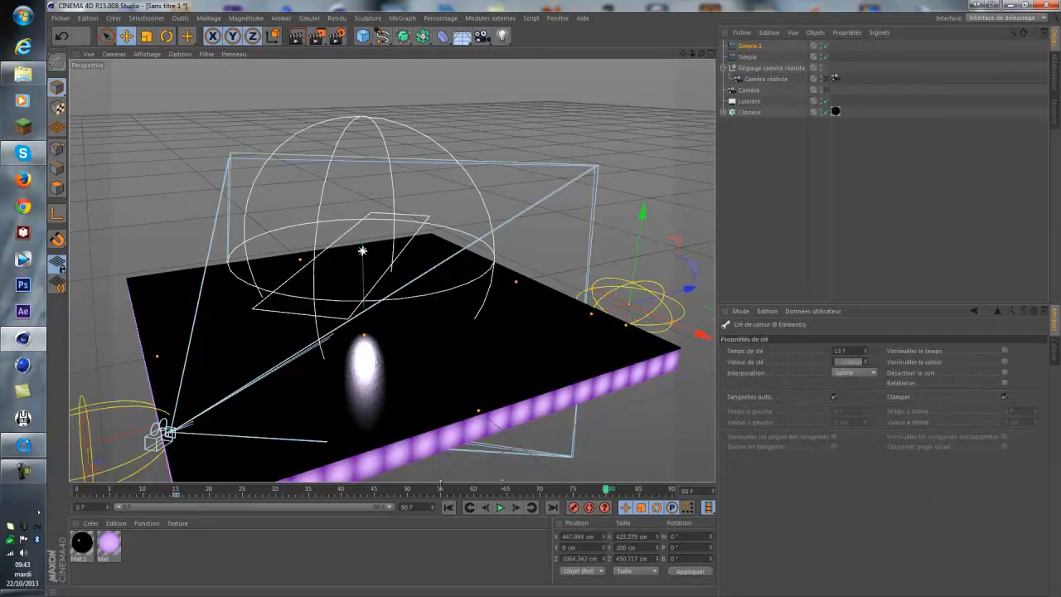
{"action": "left_click", "coordinate": [141, 493]}
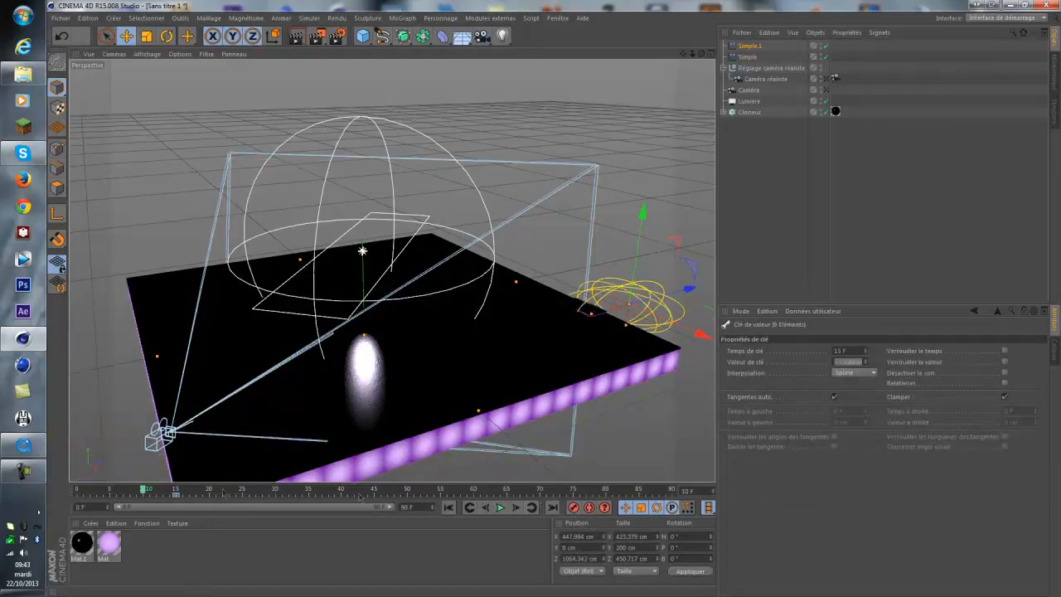
At frame 90, invert the falloff of Simple.1, move it past the floor's opposite edge and keyframe it
{"action": "left_click", "coordinate": [673, 489]}
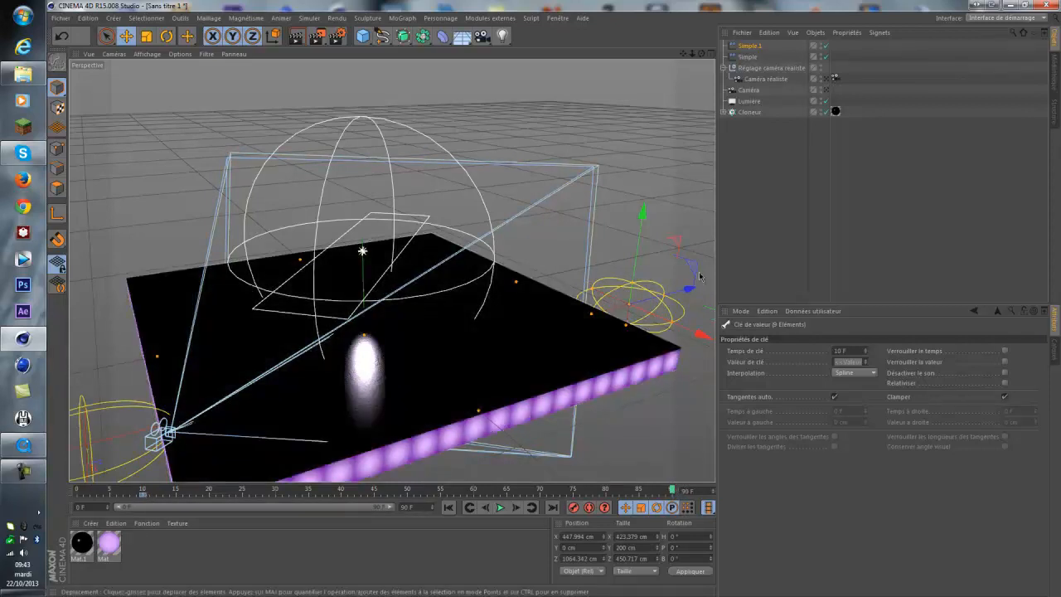
{"action": "left_click", "coordinate": [756, 45]}
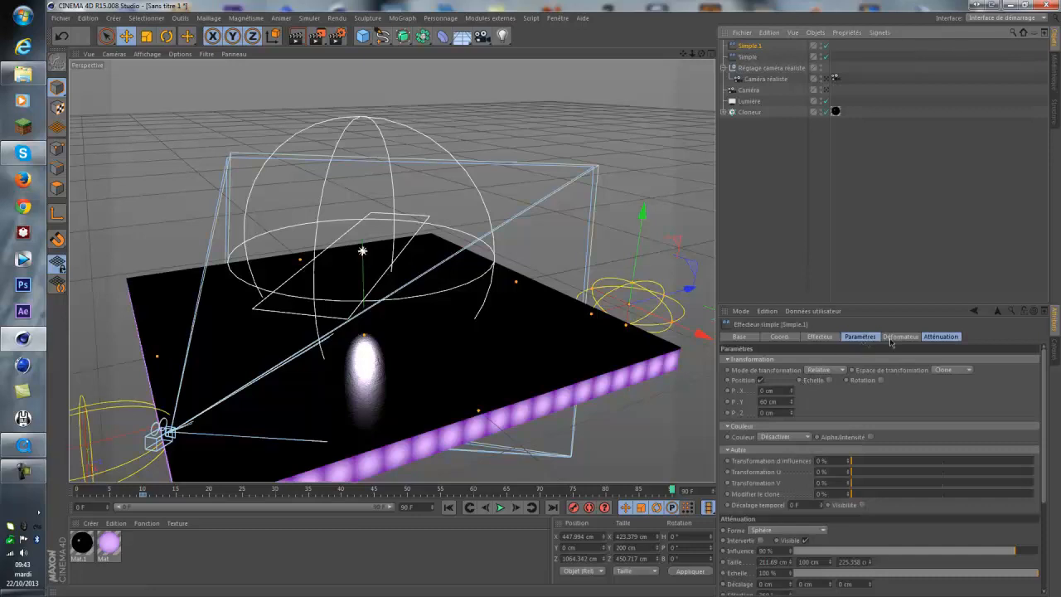
{"action": "left_click", "coordinate": [943, 338]}
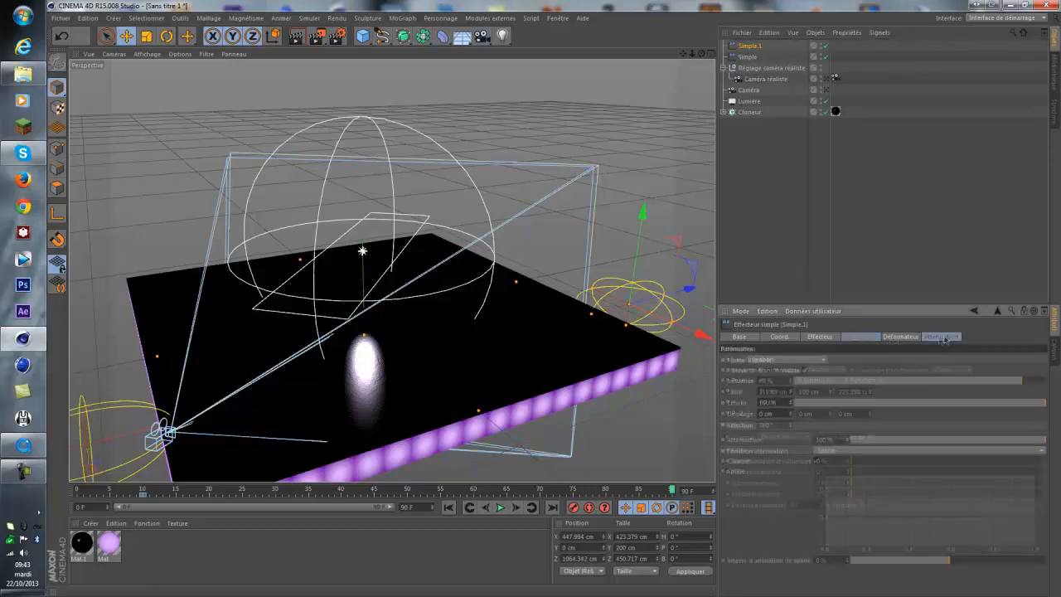
{"action": "left_click", "coordinate": [760, 370]}
{"action": "left_click_drag", "start_coordinate": [688, 288], "coordinate": [208, 408]}
Play the animation from frame 0 to check both effectors crossing the floor
{"action": "left_click", "coordinate": [448, 508]}
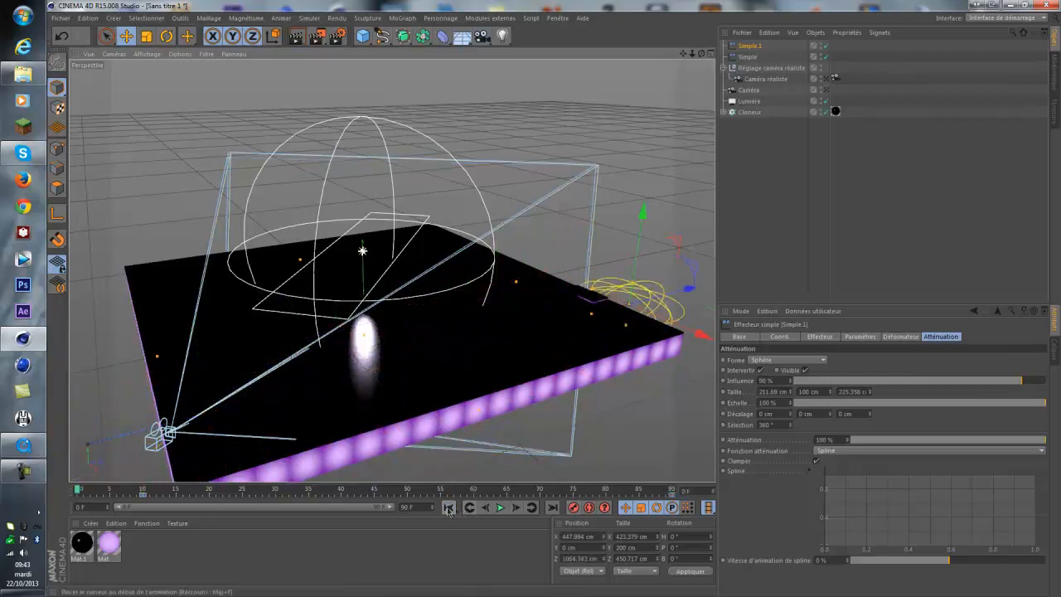
{"action": "left_click", "coordinate": [500, 507]}
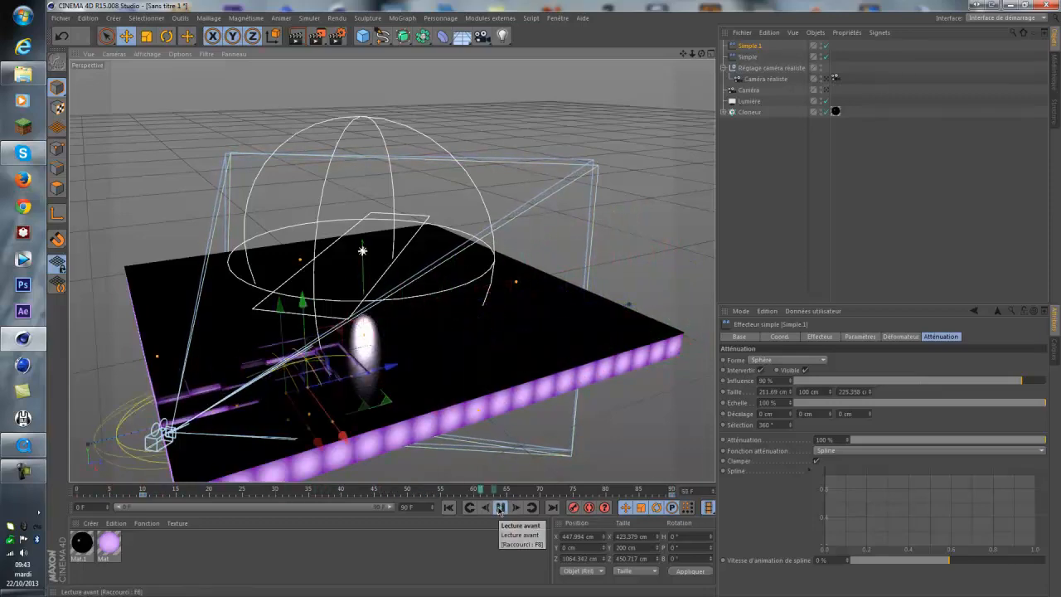
{"action": "left_click", "coordinate": [500, 507]}
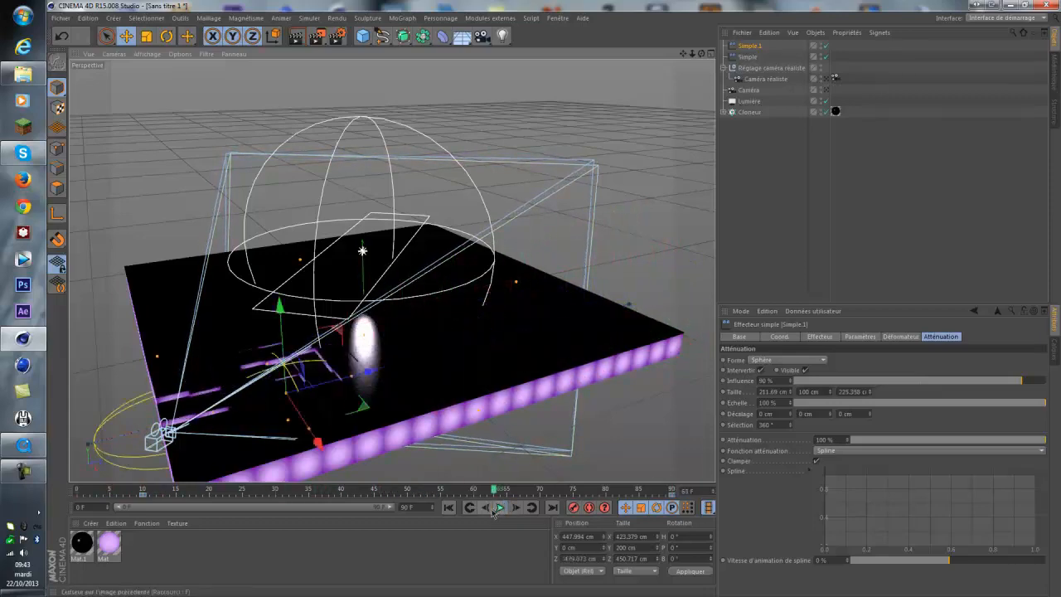
Switch to the realistic camera's view and play the animation from the start through it
{"action": "left_click", "coordinate": [826, 80]}
{"action": "left_click", "coordinate": [448, 508]}
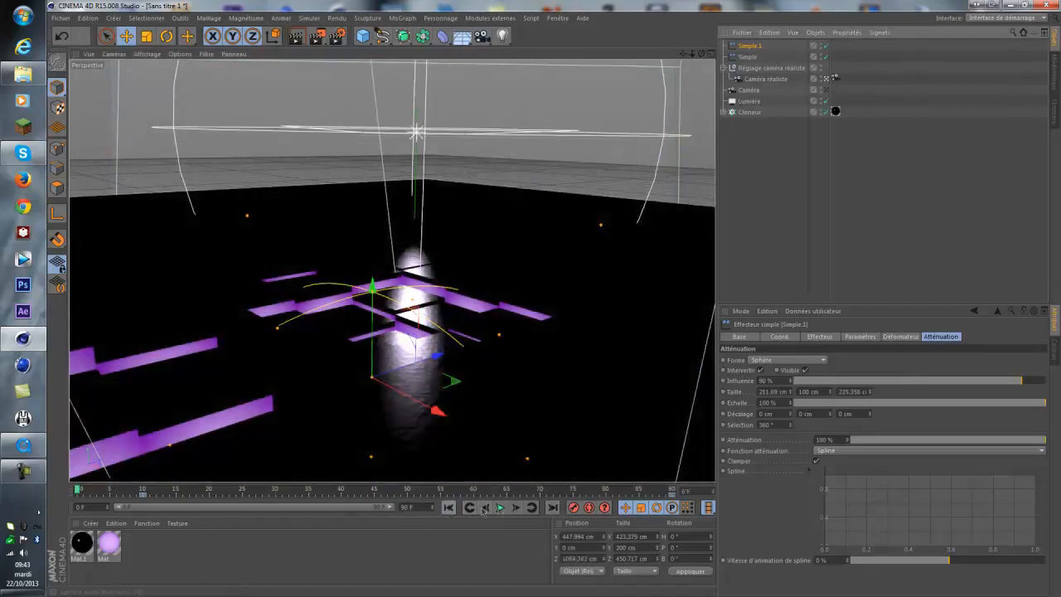
{"action": "left_click", "coordinate": [500, 507]}
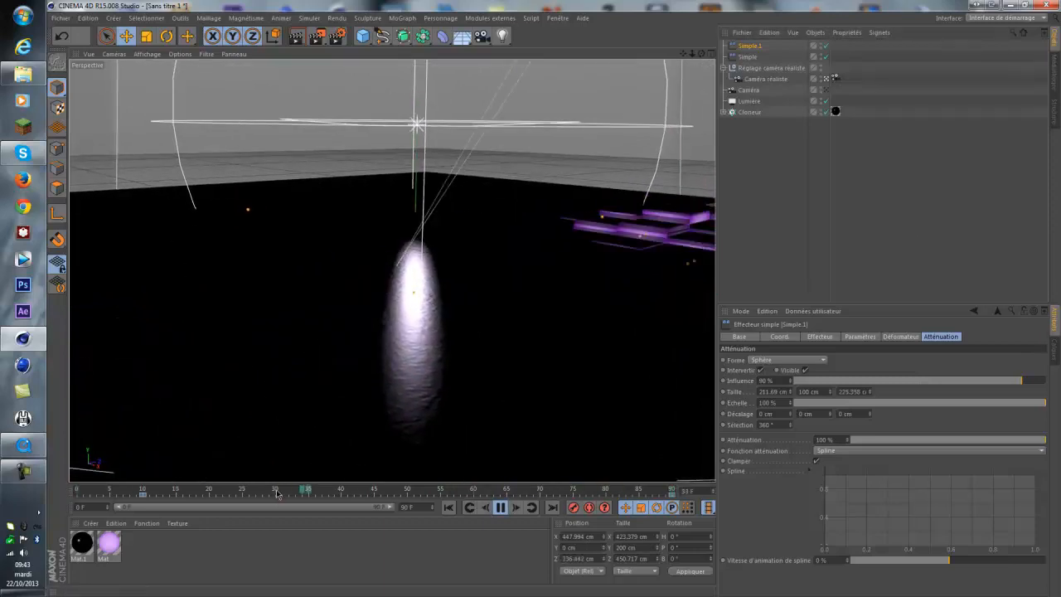
{"action": "left_click", "coordinate": [500, 507]}
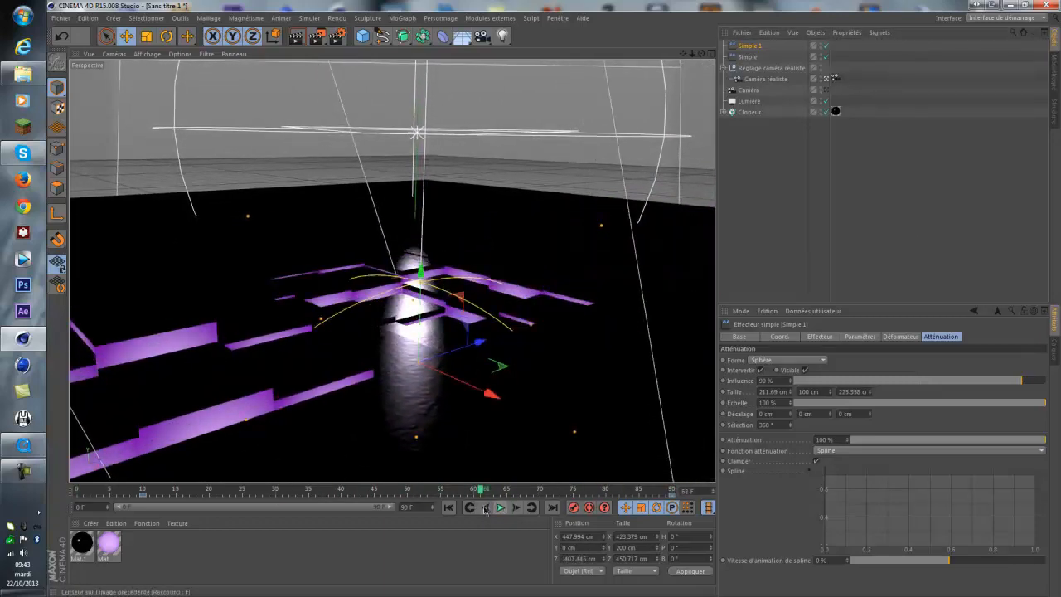
Go to frame 57 and render the active view as a preview
{"action": "left_click_drag", "start_coordinate": [479, 491], "coordinate": [457, 496]}
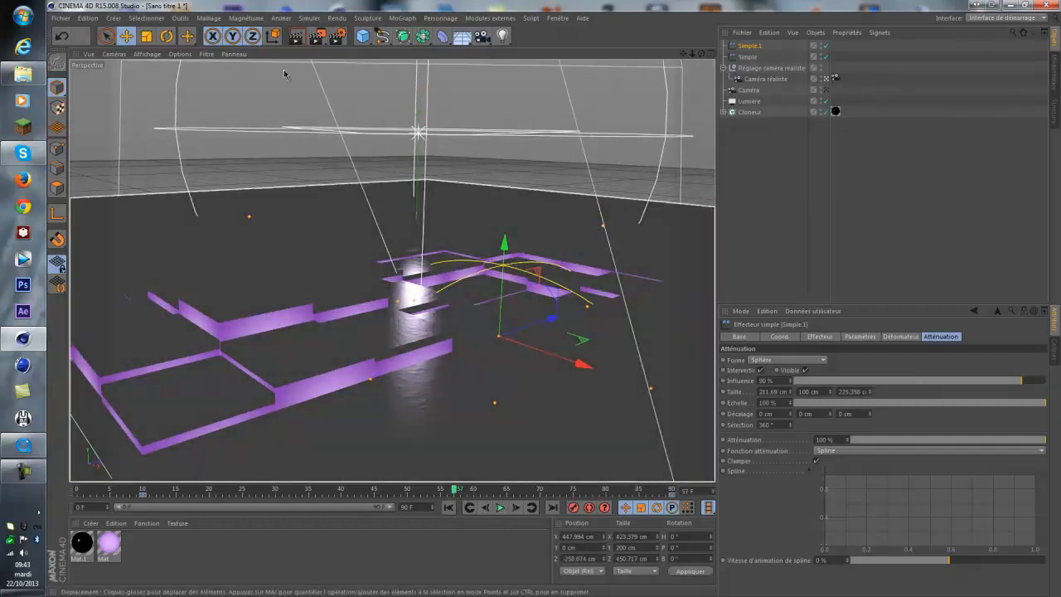
{"action": "left_click", "coordinate": [296, 35]}
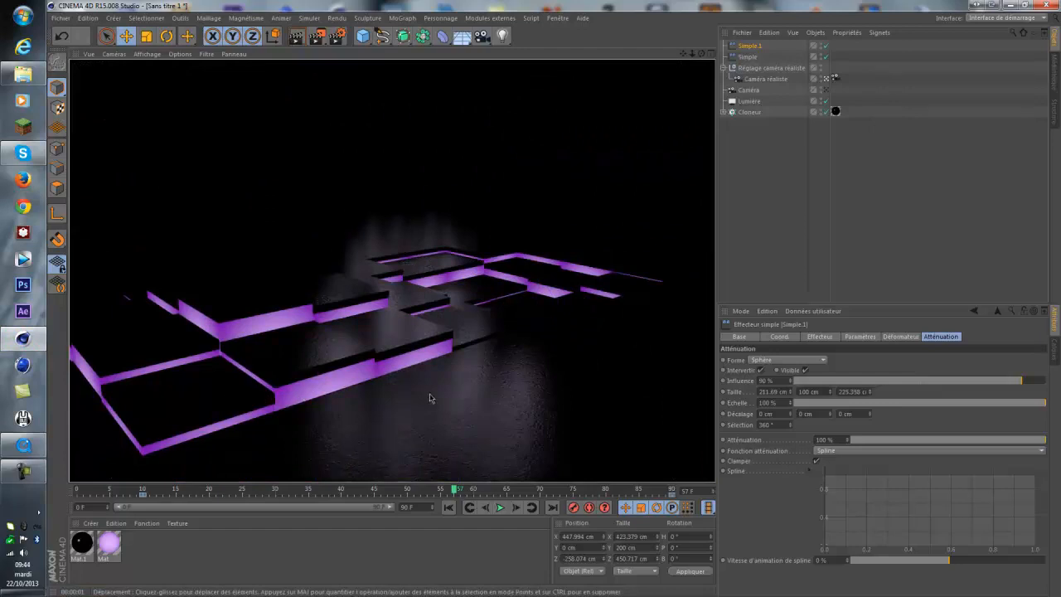
Set the P.Y position offset of the Simple effector to 50 cm in its parameters
{"action": "left_click", "coordinate": [747, 56]}
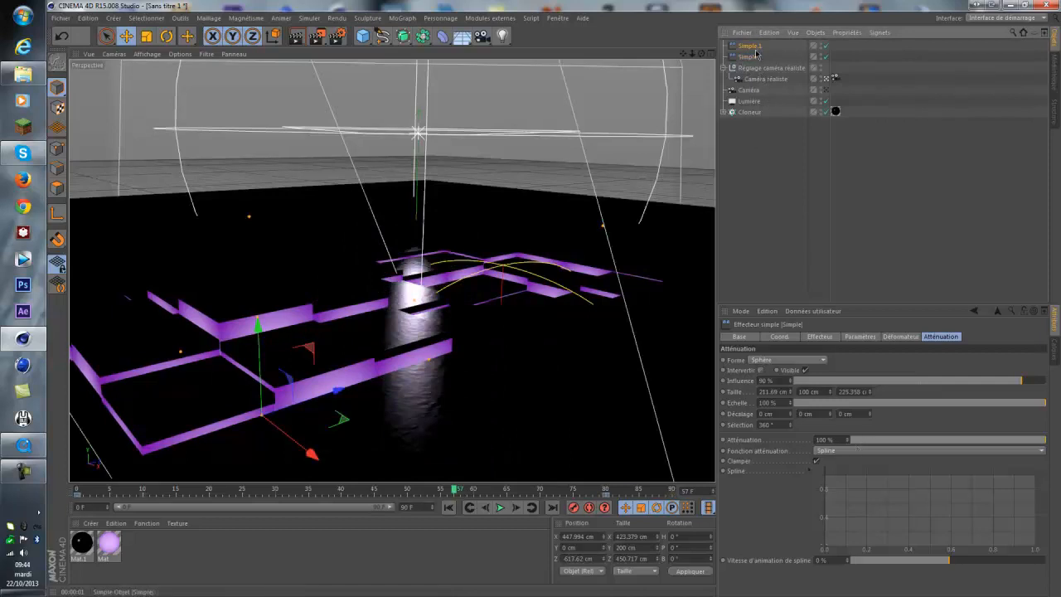
{"action": "left_click", "coordinate": [755, 51]}
{"action": "left_click", "coordinate": [747, 57]}
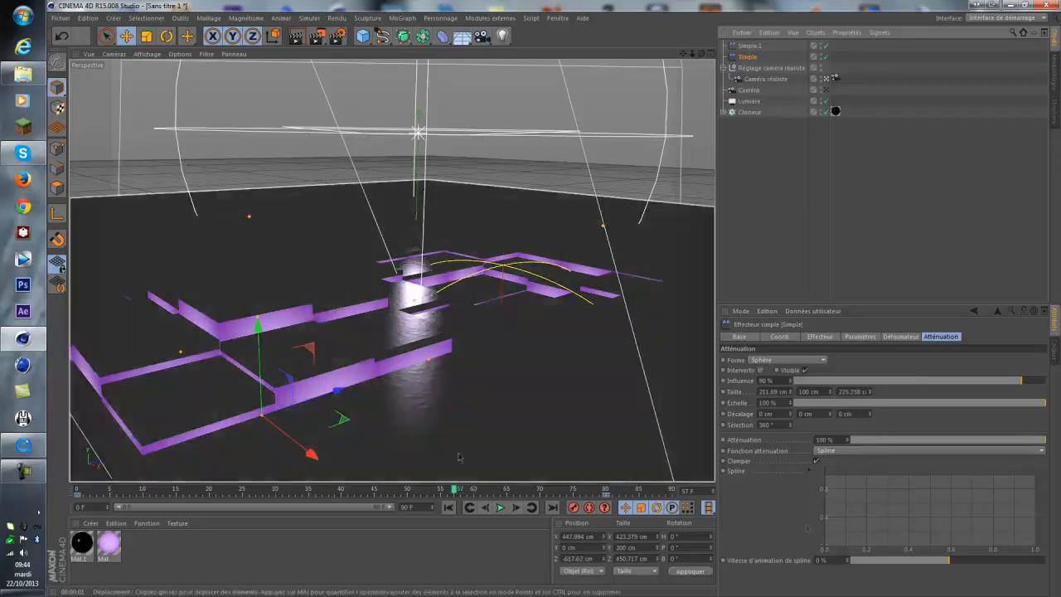
{"action": "left_click", "coordinate": [861, 336]}
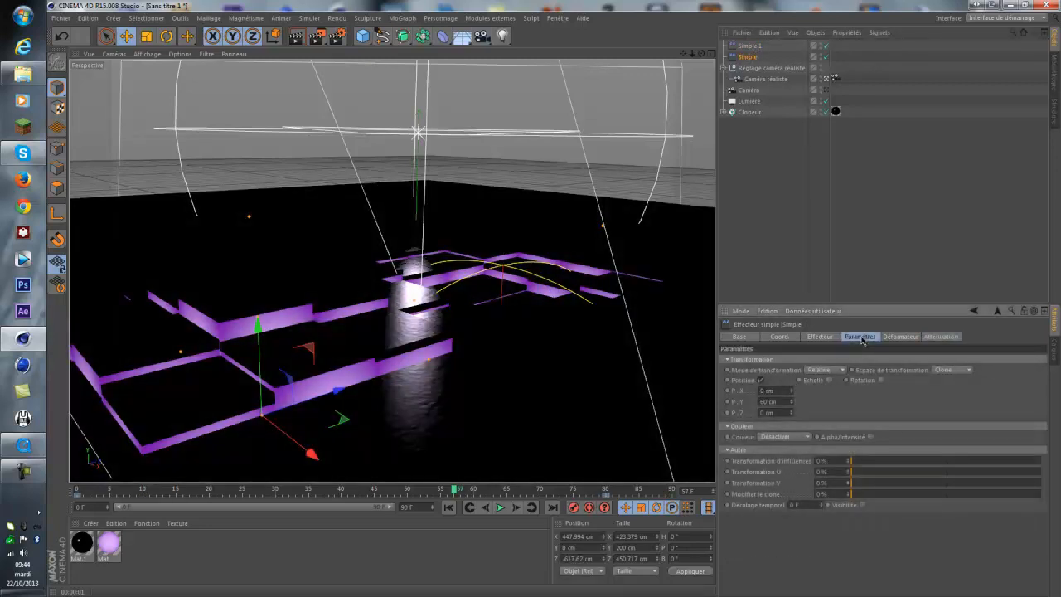
{"action": "left_click_drag", "start_coordinate": [793, 405], "coordinate": [792, 407]}
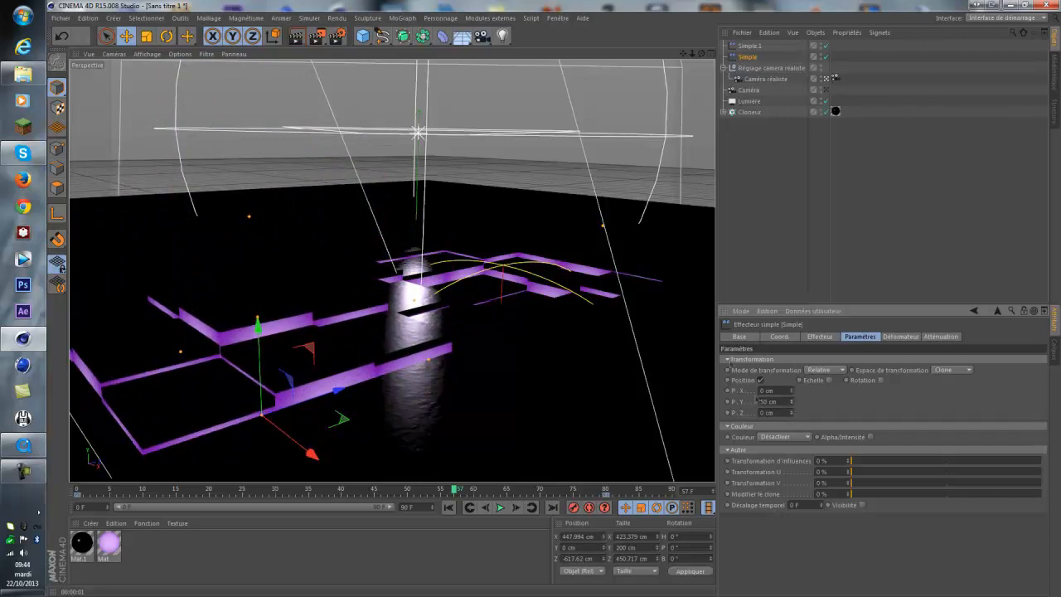
Play the animation, then go to frame 55 and render the active view as a preview
{"action": "left_click", "coordinate": [500, 507]}
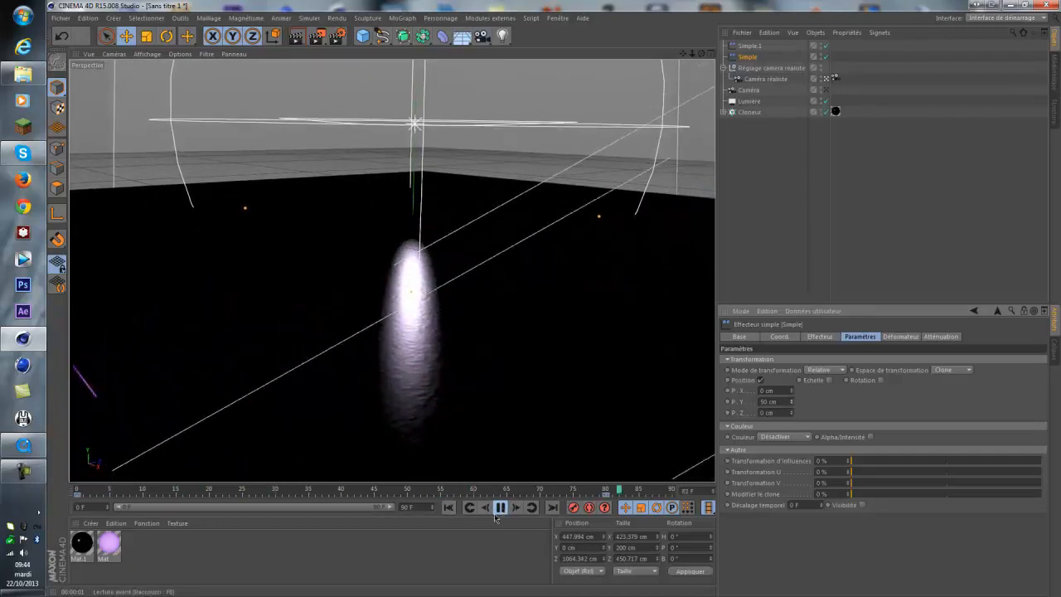
{"action": "left_click", "coordinate": [501, 508]}
{"action": "left_click", "coordinate": [308, 491]}
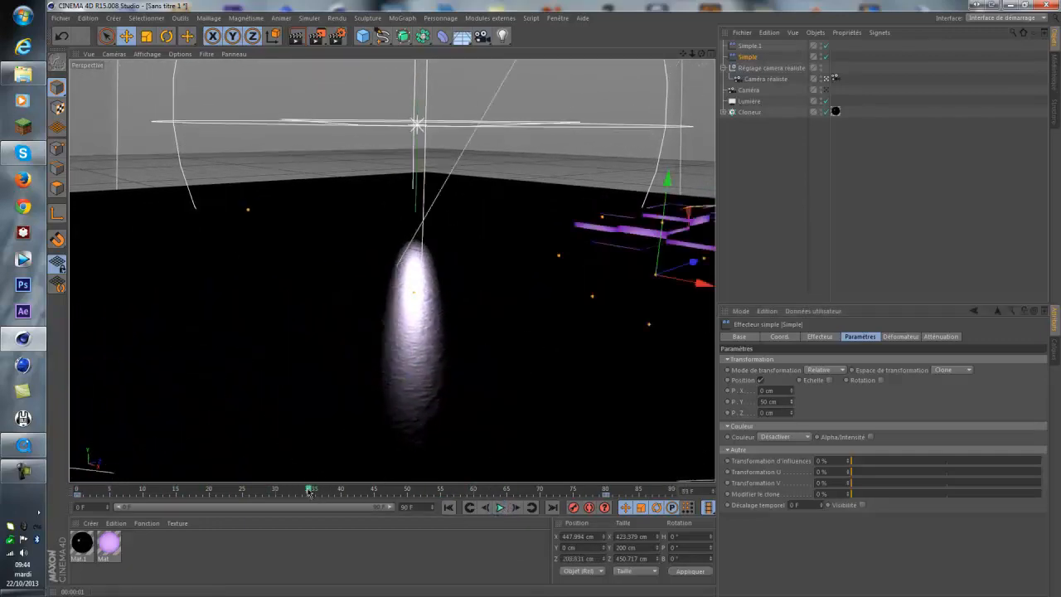
{"action": "left_click_drag", "start_coordinate": [317, 495], "coordinate": [441, 496]}
{"action": "key", "text": "ctrl+r"}
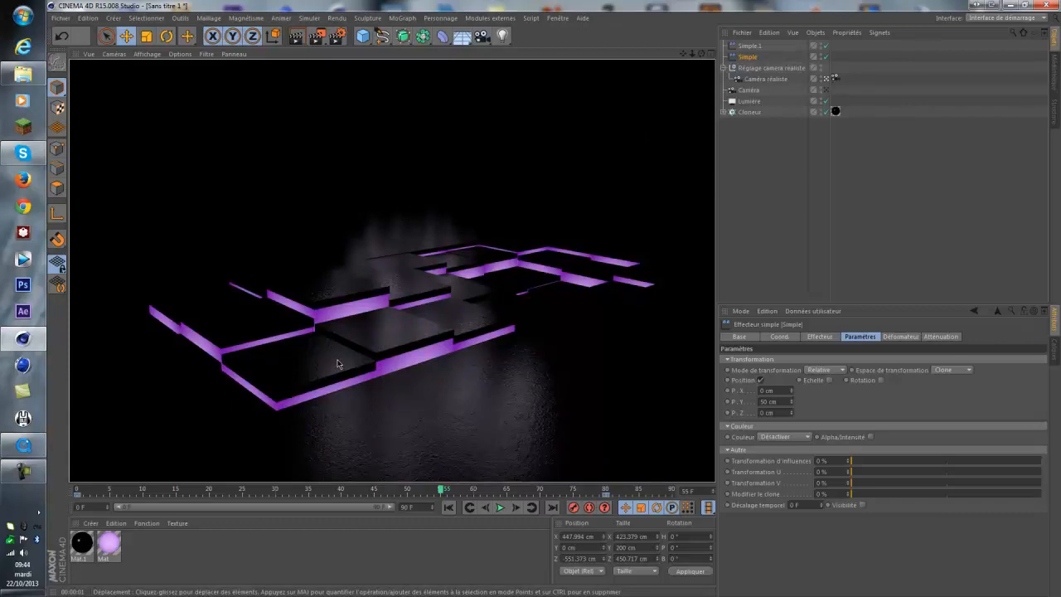
Enable glow (Lueur) on the purple Mat material, turn off use of the material colour, and make the glow colour saturated purple
{"action": "left_click", "coordinate": [194, 572]}
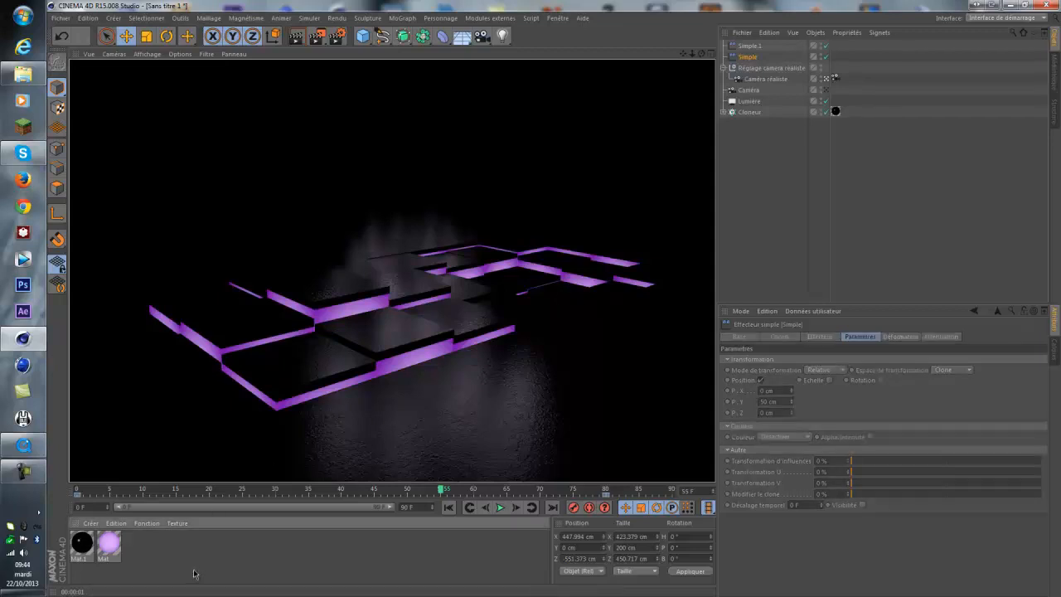
{"action": "double_click", "coordinate": [109, 543]}
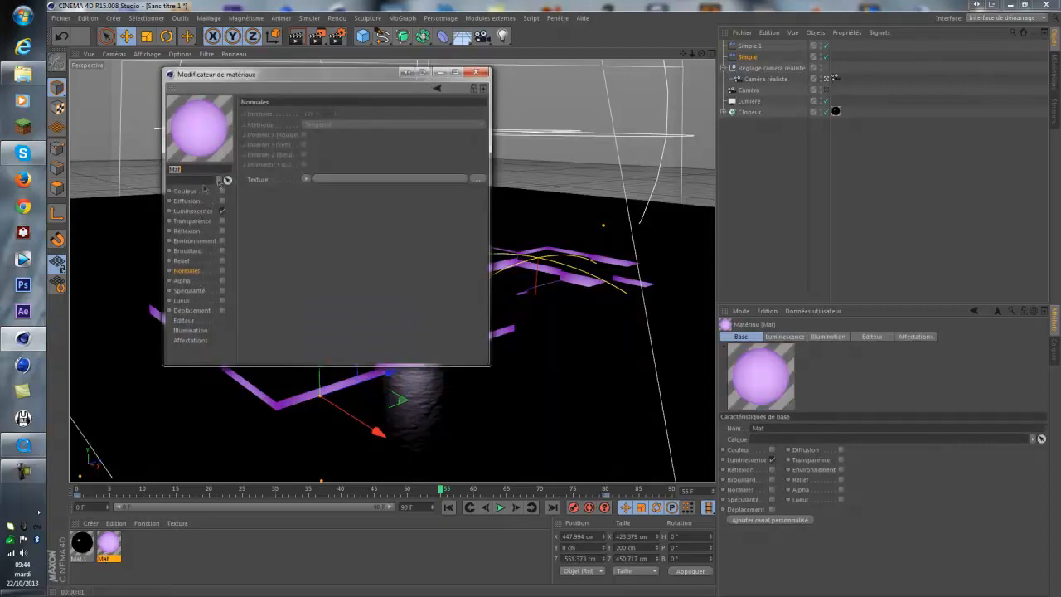
{"action": "left_click", "coordinate": [182, 300]}
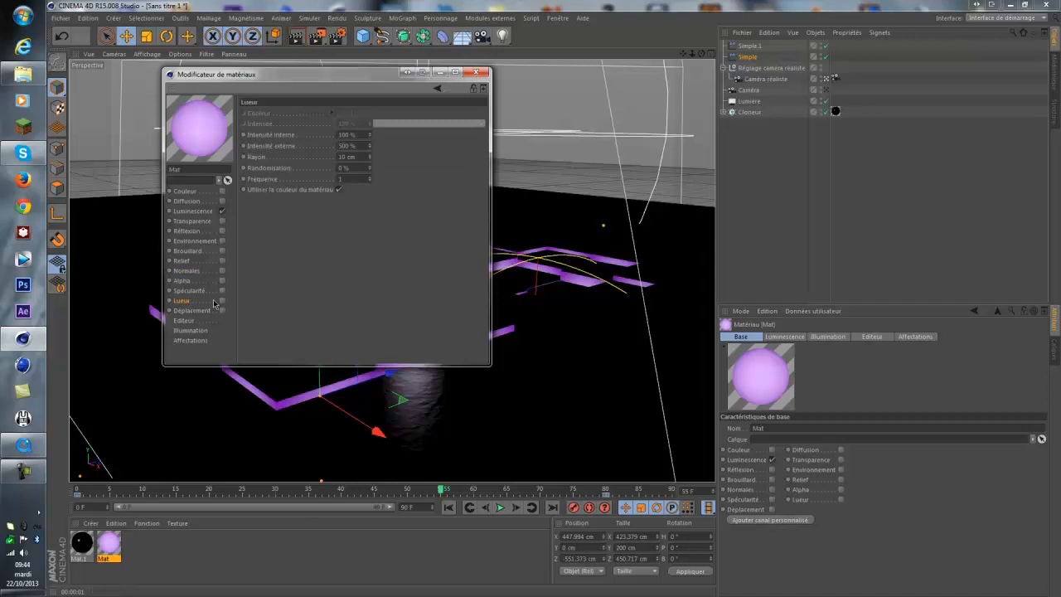
{"action": "left_click", "coordinate": [222, 301]}
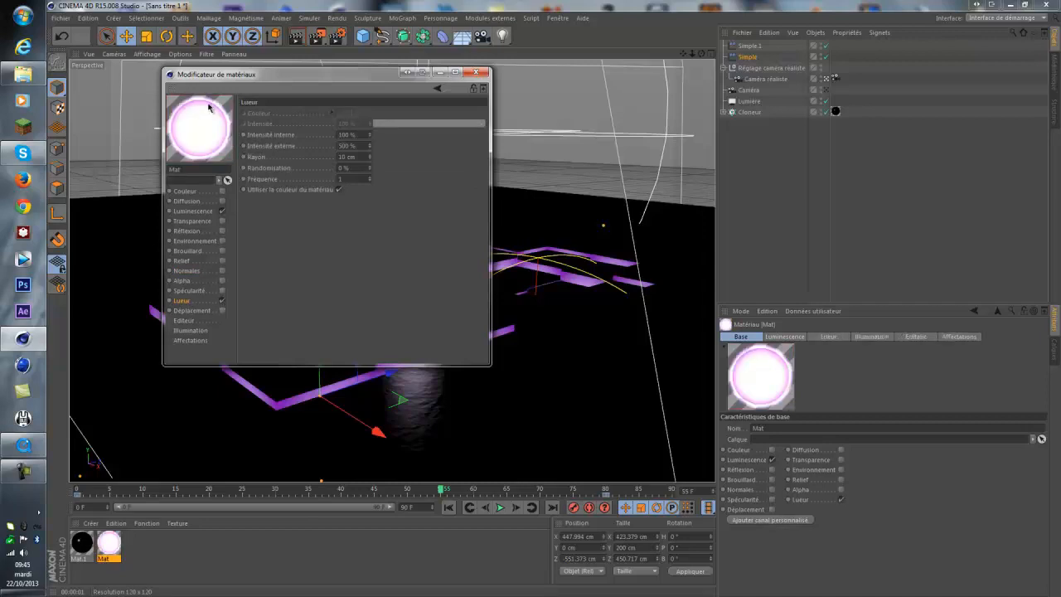
{"action": "left_click", "coordinate": [338, 190]}
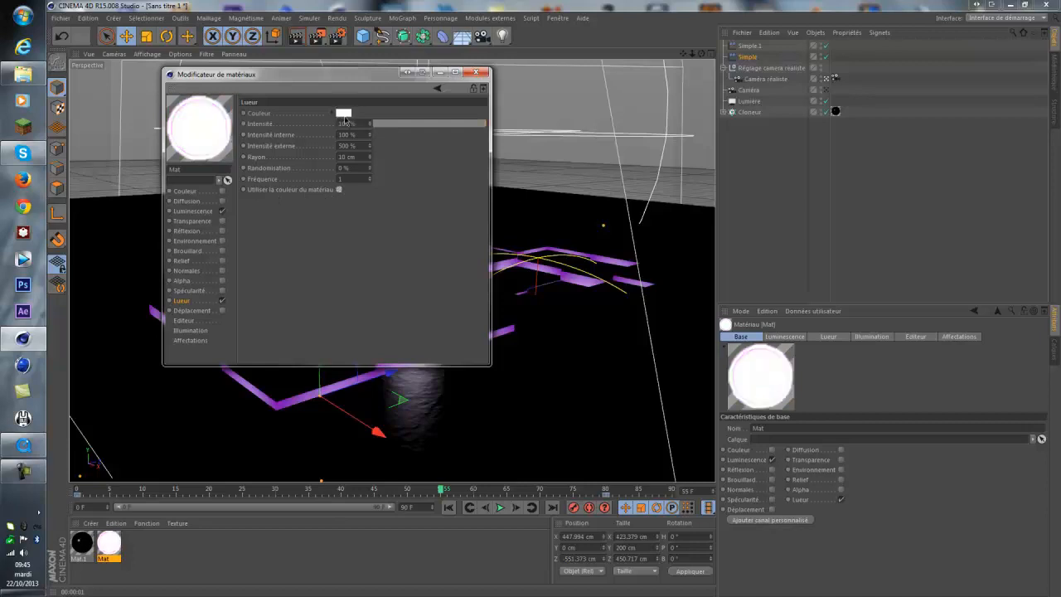
{"action": "left_click", "coordinate": [343, 112]}
{"action": "left_click_drag", "start_coordinate": [388, 71], "coordinate": [407, 71]}
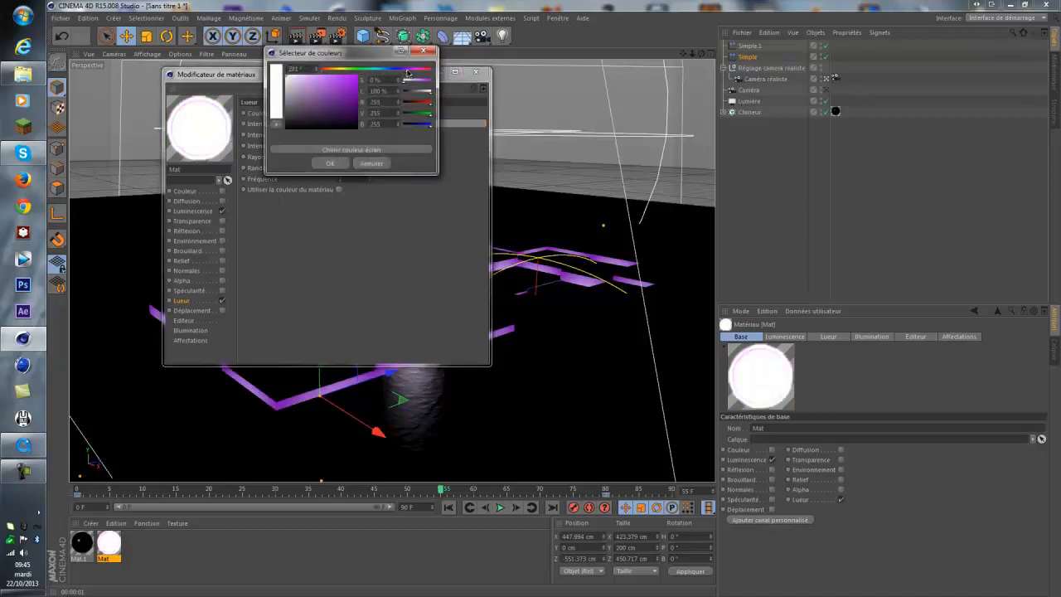
{"action": "left_click_drag", "start_coordinate": [329, 76], "coordinate": [358, 66]}
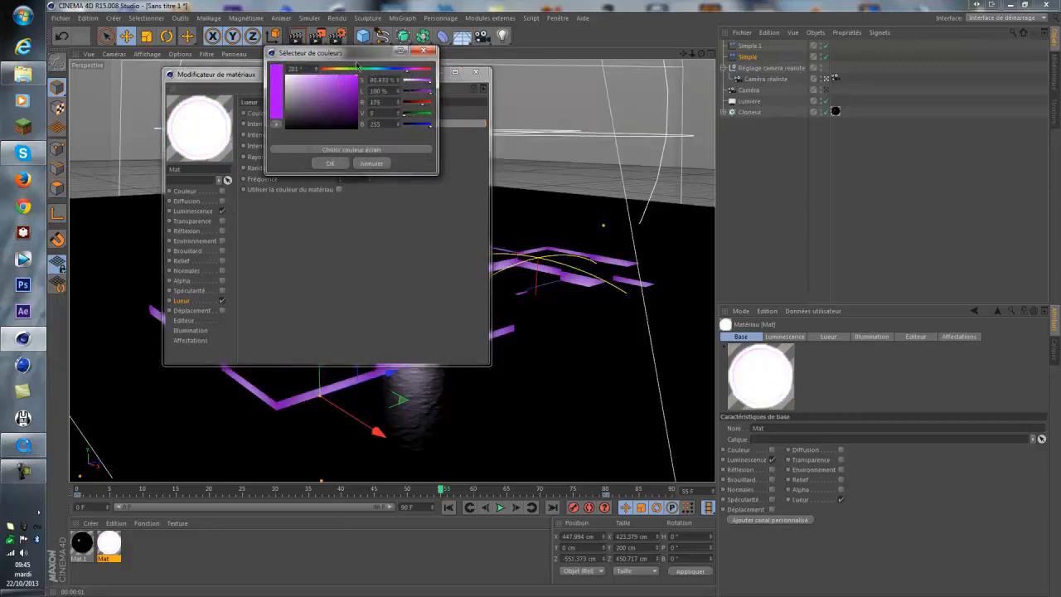
{"action": "left_click", "coordinate": [342, 163]}
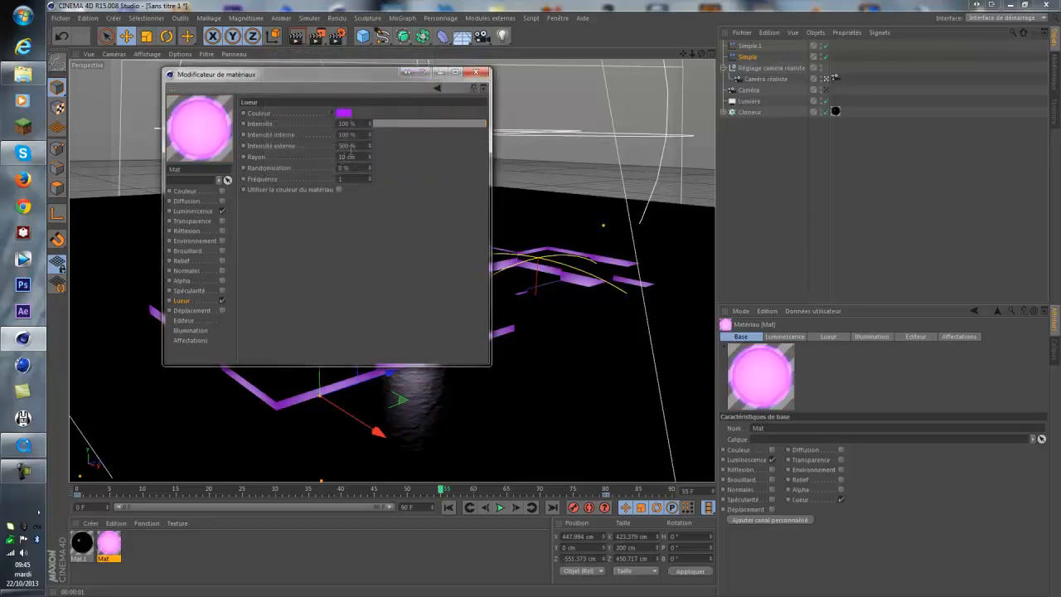
Reduce the purple material's glow intensity to about 51% and preview the render
{"action": "left_click_drag", "start_coordinate": [410, 124], "coordinate": [432, 124]}
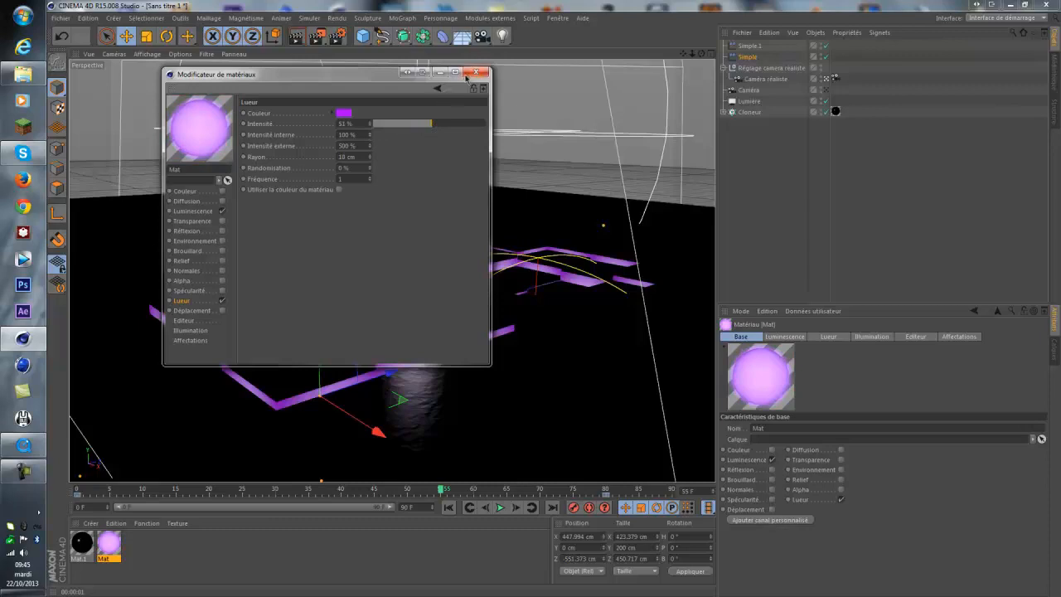
{"action": "left_click", "coordinate": [468, 74]}
{"action": "left_click", "coordinate": [296, 38]}
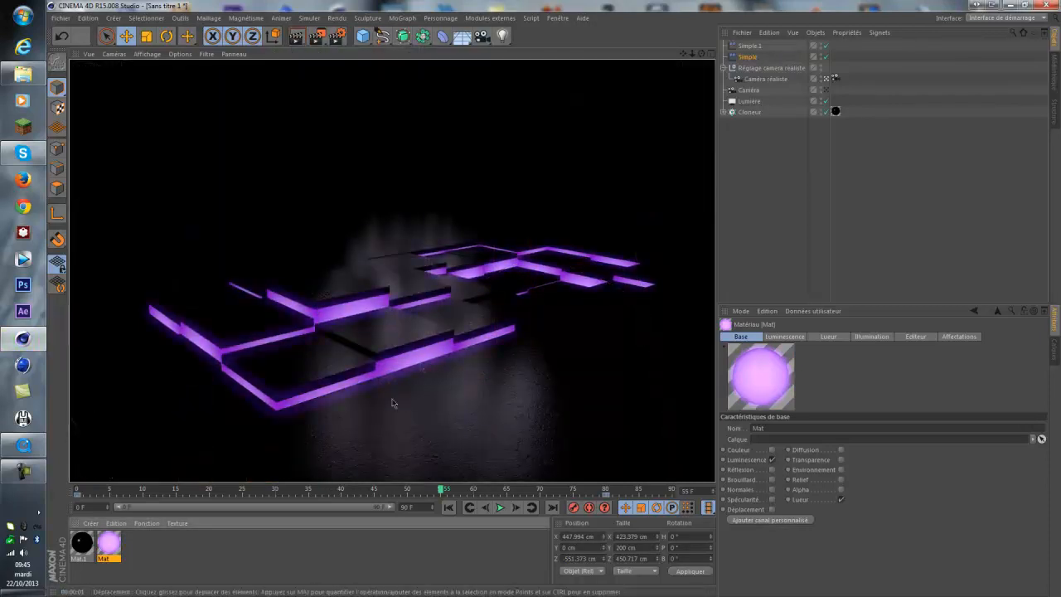
Raise the purple material's external glow intensity to 1000% and render the view to check it
{"action": "double_click", "coordinate": [109, 545]}
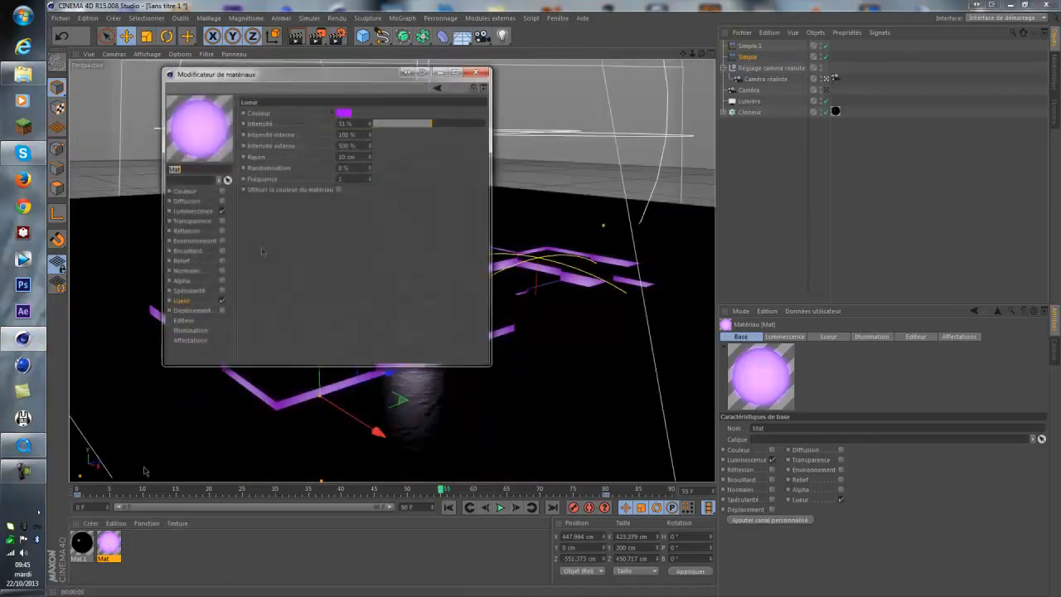
{"action": "left_click_drag", "start_coordinate": [371, 147], "coordinate": [204, 139]}
{"action": "left_click", "coordinate": [475, 73]}
{"action": "left_click", "coordinate": [307, 38]}
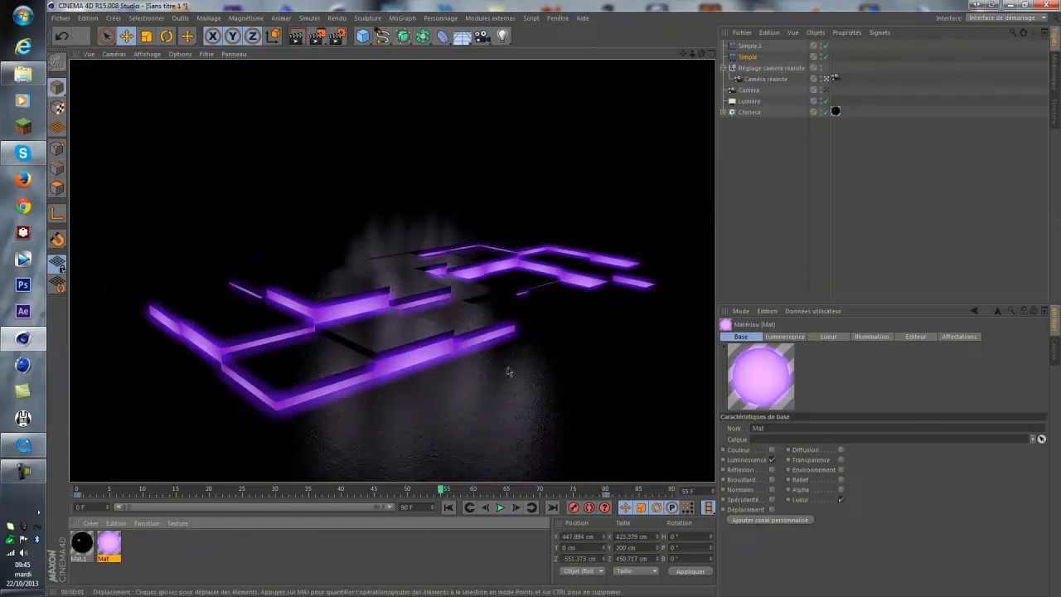
Lower the purple material's glow intensity to 24% and render the view again
{"action": "double_click", "coordinate": [111, 548]}
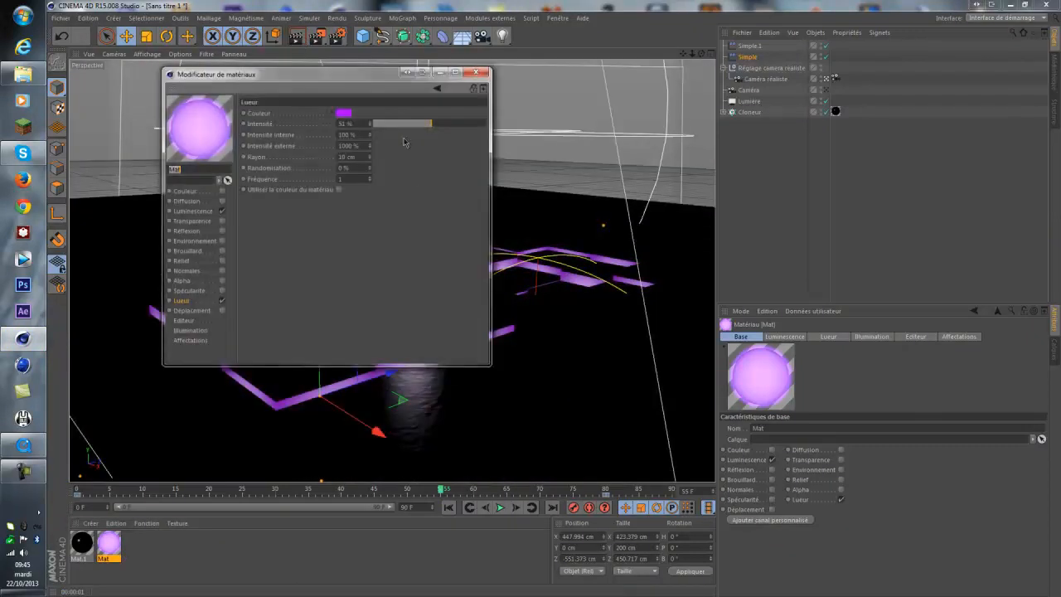
{"action": "left_click", "coordinate": [402, 122]}
{"action": "left_click", "coordinate": [483, 72]}
{"action": "left_click", "coordinate": [296, 35]}
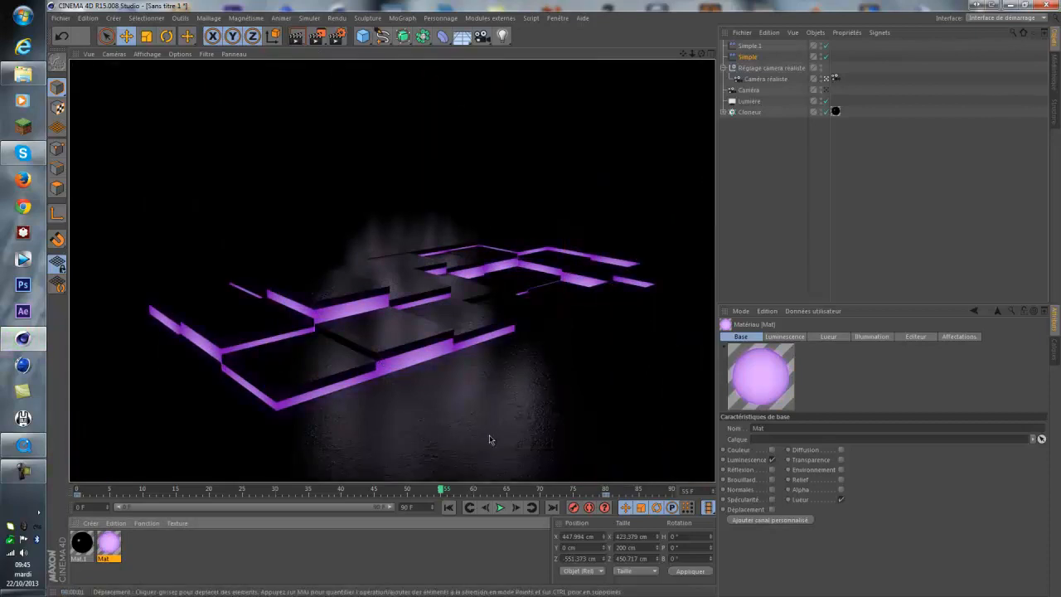
Set the purple material's glow intensity to about 35% and render the view at frame 55
{"action": "left_click", "coordinate": [106, 545]}
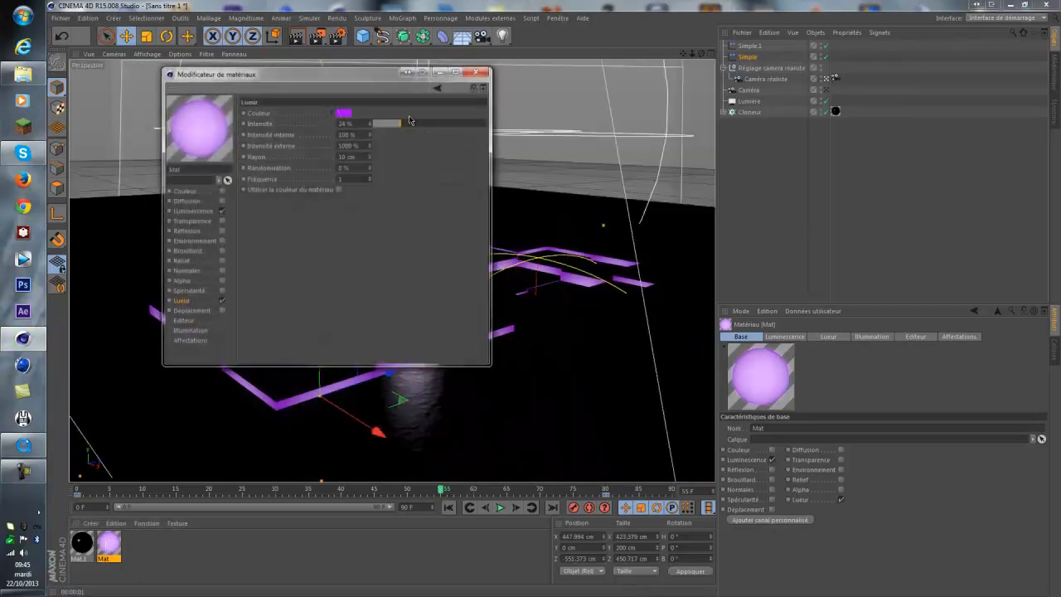
{"action": "left_click", "coordinate": [475, 73]}
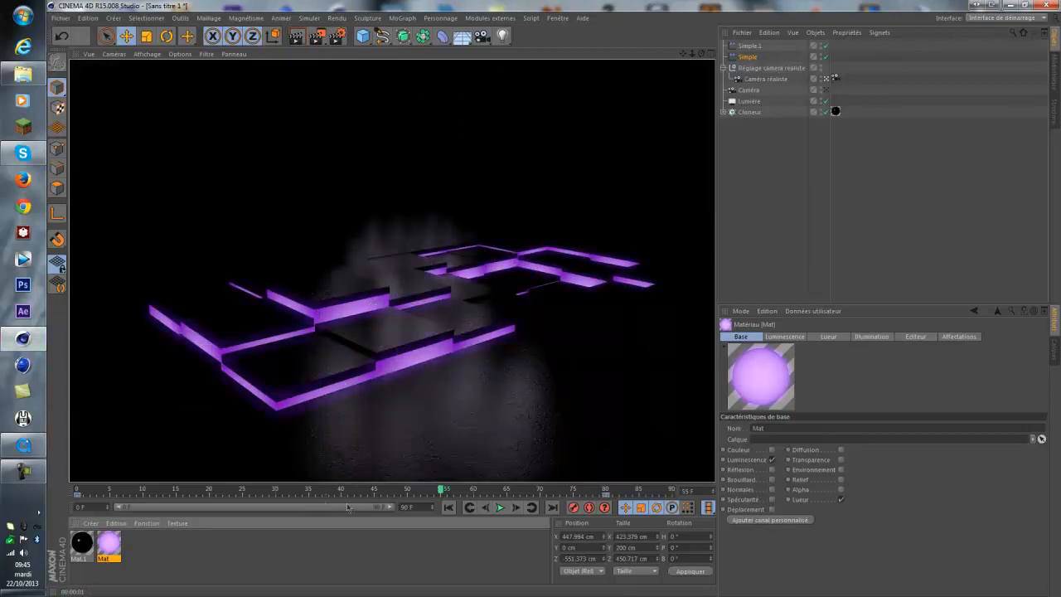
{"action": "left_click", "coordinate": [231, 490]}
{"action": "left_click_drag", "start_coordinate": [231, 490], "coordinate": [440, 490]}
{"action": "left_click", "coordinate": [296, 35]}
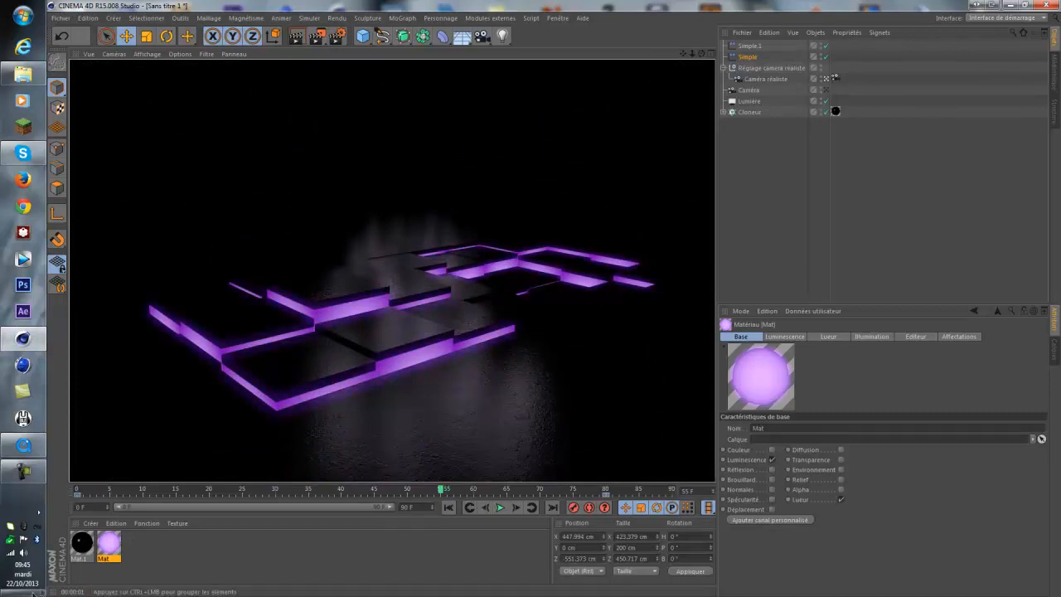
In the render settings, apply the HDTV 1080 29.97 output preset and set the frame range to all frames (Toutes les images)
{"action": "double_click", "coordinate": [119, 553]}
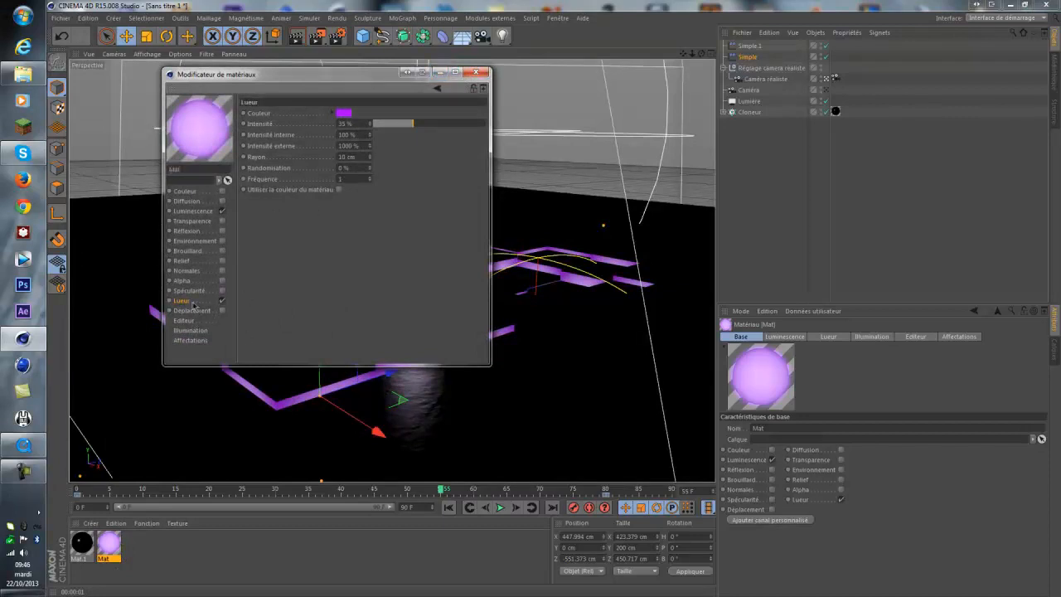
{"action": "left_click", "coordinate": [439, 72]}
{"action": "left_click", "coordinate": [337, 35]}
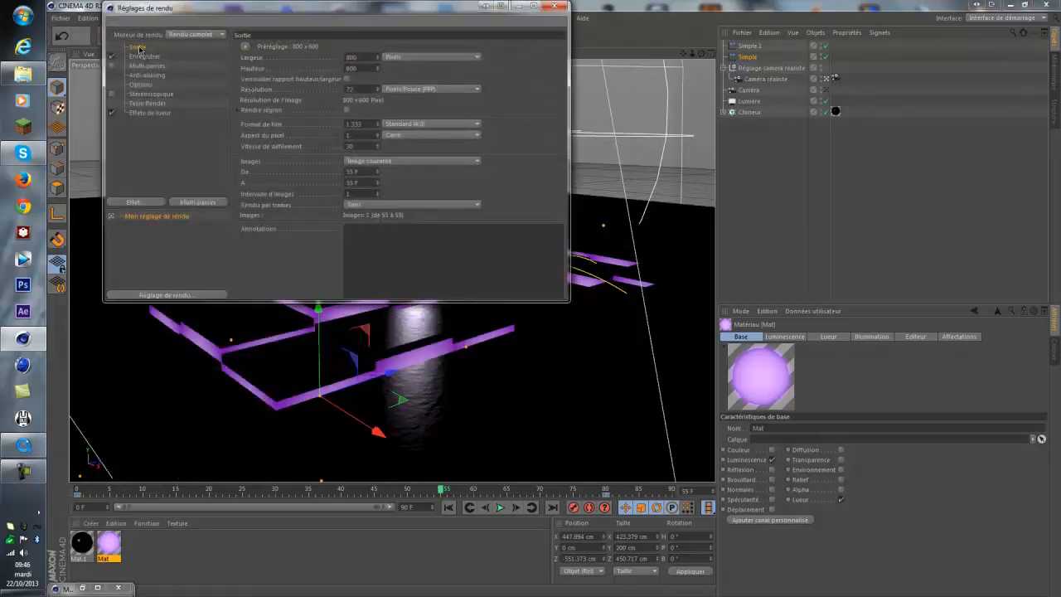
{"action": "left_click", "coordinate": [244, 46]}
{"action": "mouse_move", "coordinate": [261, 74]}
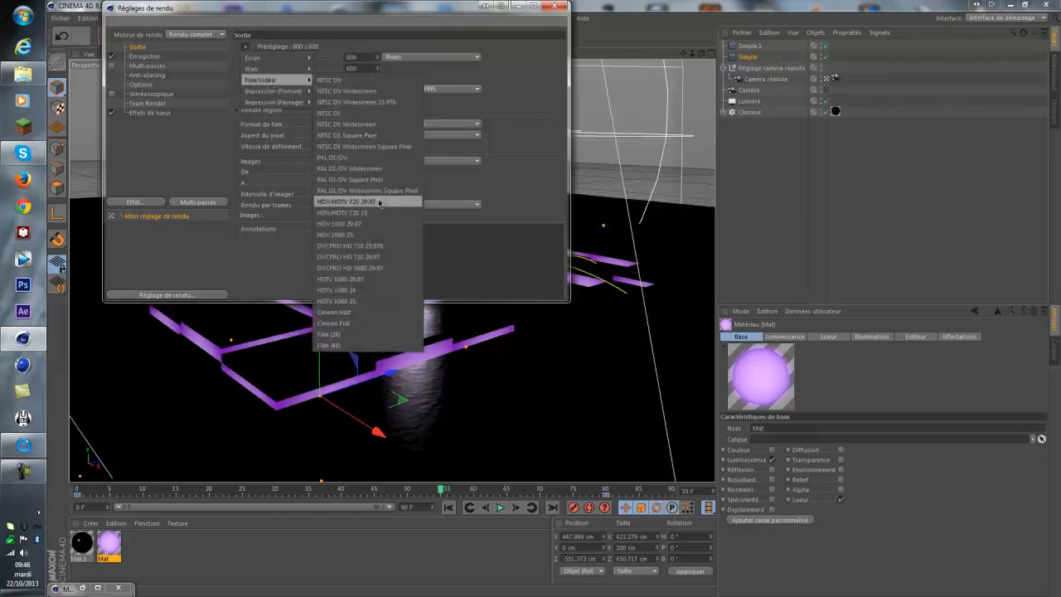
{"action": "left_click", "coordinate": [335, 278]}
{"action": "left_click", "coordinate": [358, 160]}
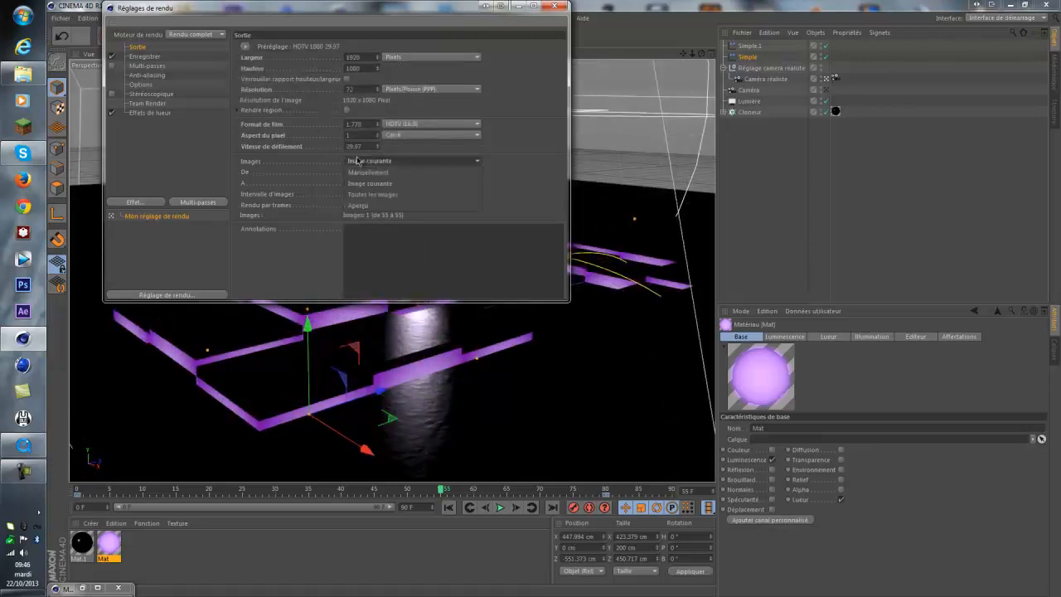
{"action": "left_click", "coordinate": [357, 194]}
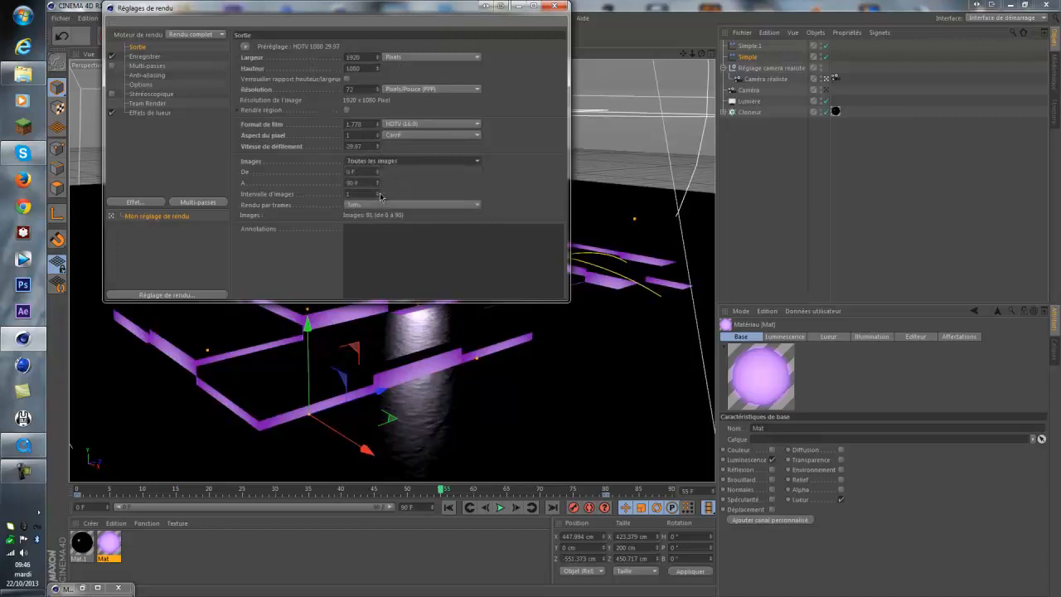
Review the file formats available in the render's save settings
{"action": "left_click", "coordinate": [142, 57]}
{"action": "left_click", "coordinate": [328, 79]}
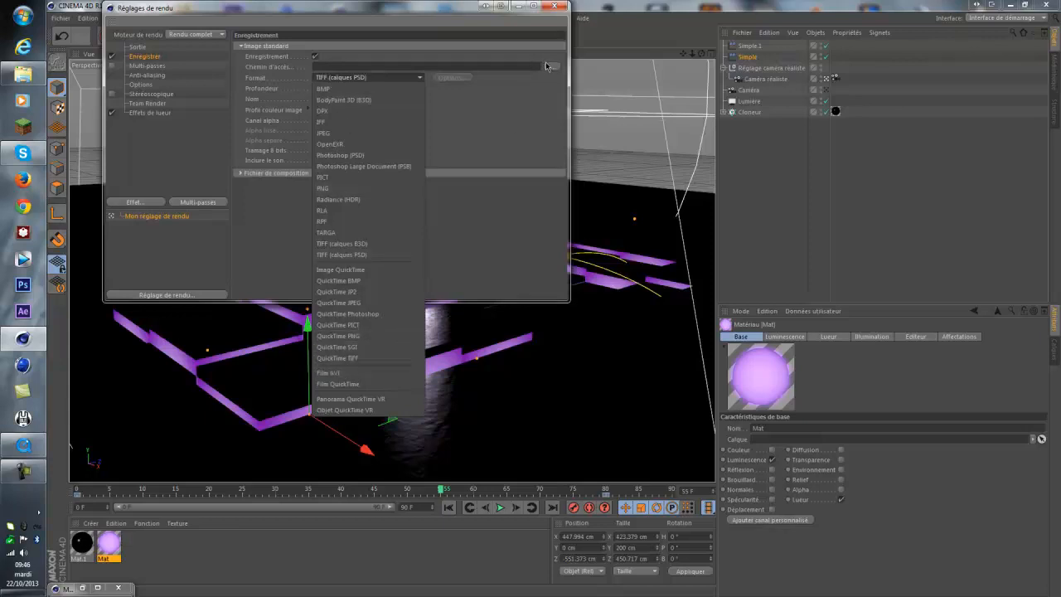
{"action": "left_click", "coordinate": [522, 138]}
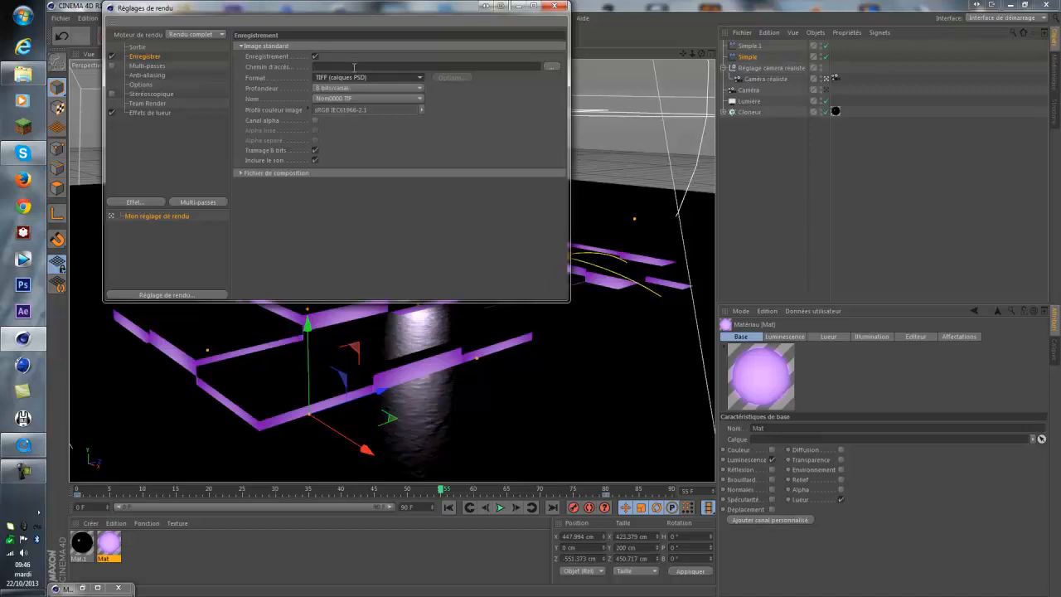
{"action": "left_click", "coordinate": [340, 79]}
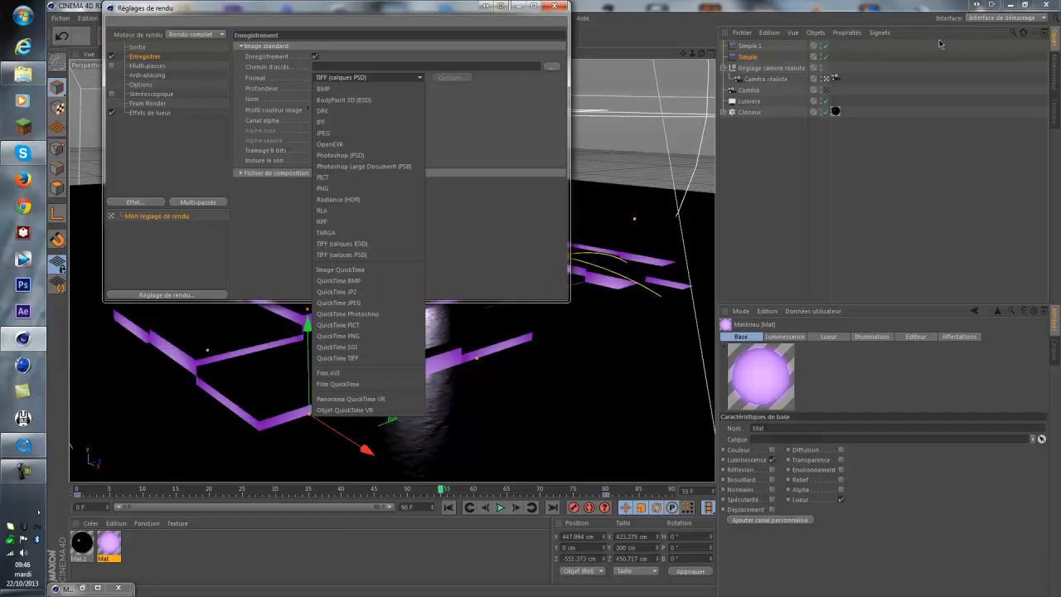
{"action": "left_click", "coordinate": [497, 160]}
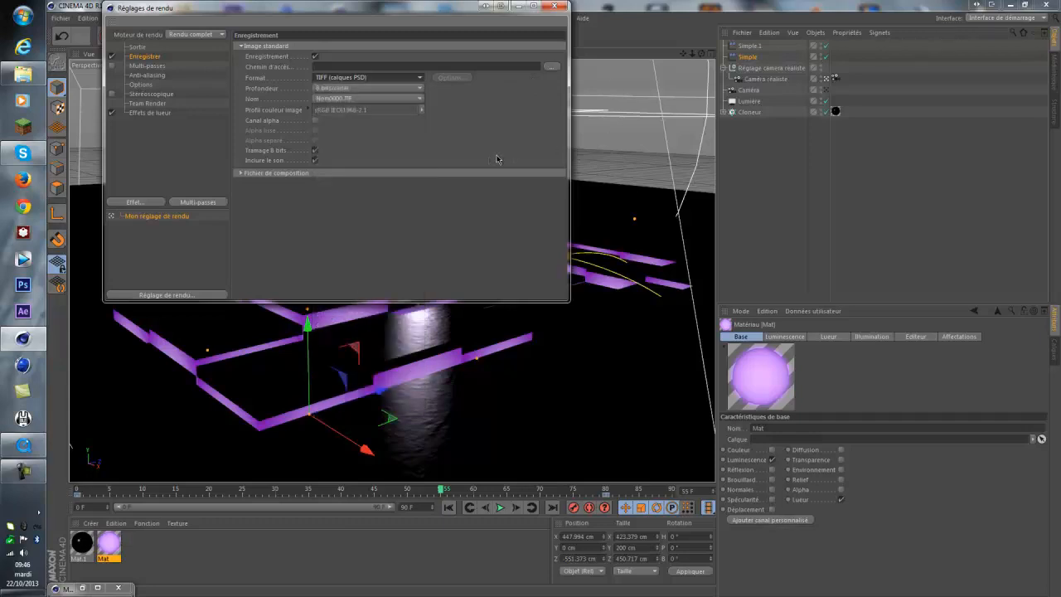
Set the render's anti-aliasing to Au mieux with a maximum level (Niveau max) of 2x2
{"action": "left_click", "coordinate": [143, 75]}
{"action": "left_click", "coordinate": [347, 48]}
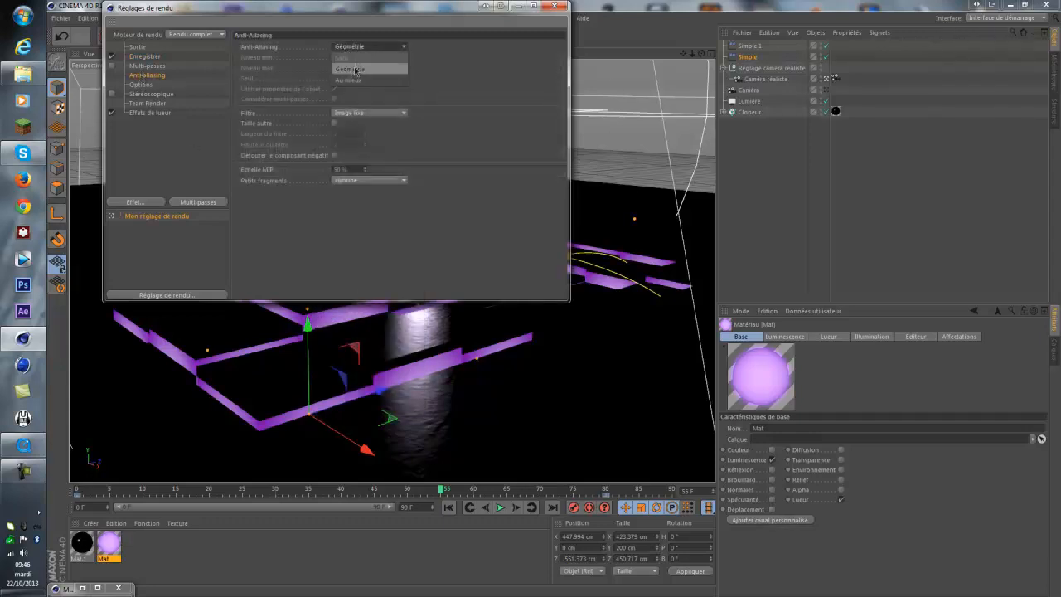
{"action": "left_click", "coordinate": [349, 79]}
{"action": "left_click", "coordinate": [345, 68]}
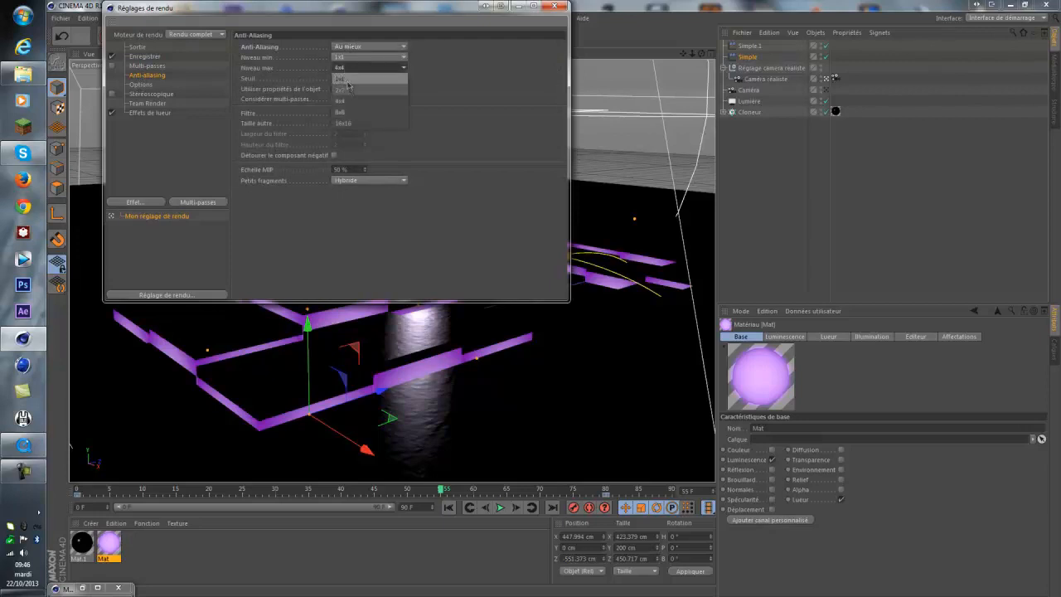
{"action": "left_click", "coordinate": [341, 90]}
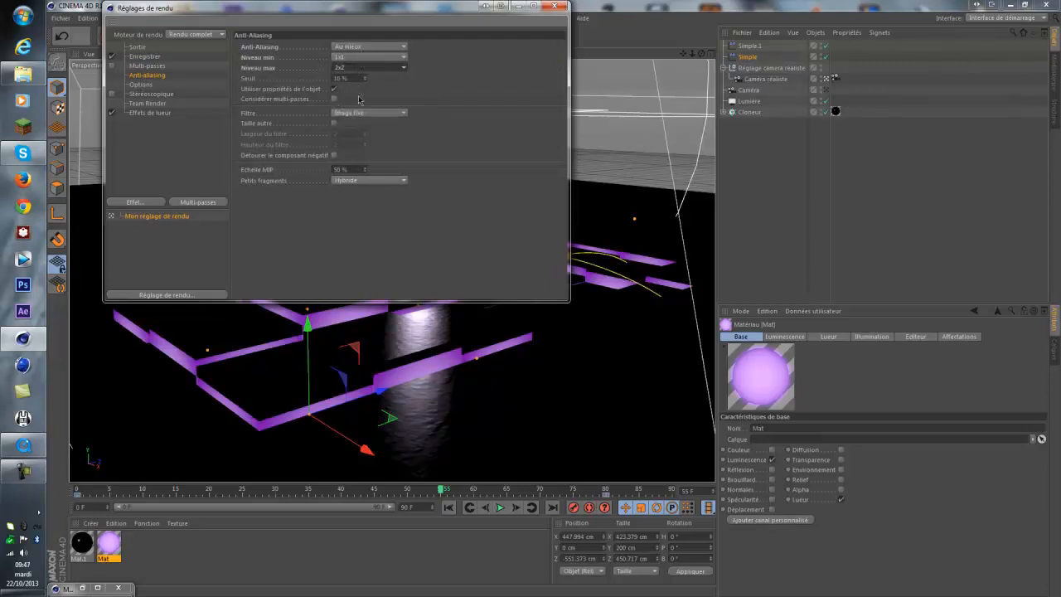
{"action": "left_click", "coordinate": [143, 86]}
{"action": "left_click", "coordinate": [138, 115]}
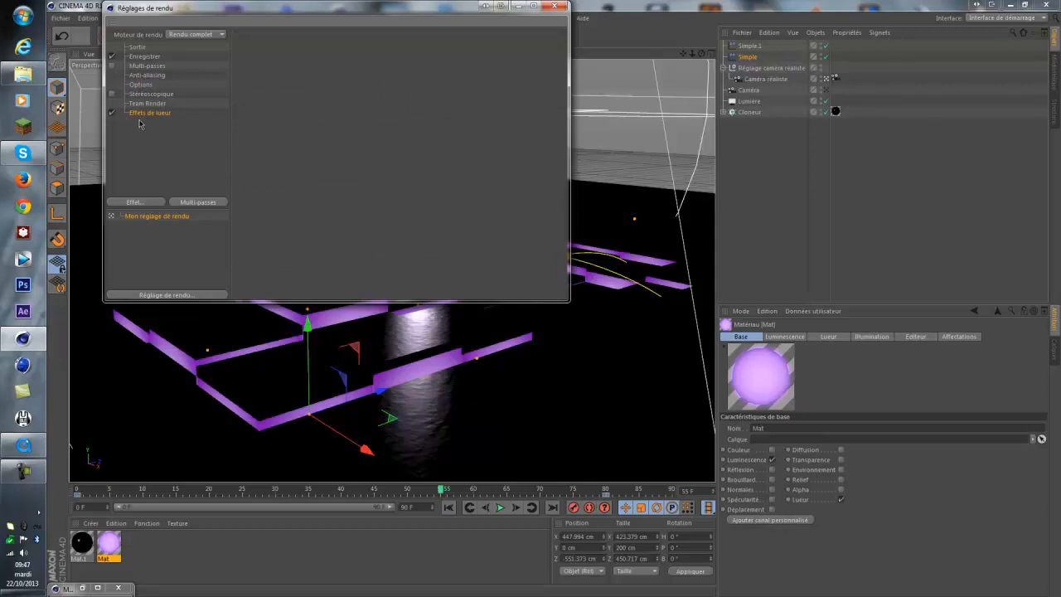
{"action": "left_click", "coordinate": [153, 207]}
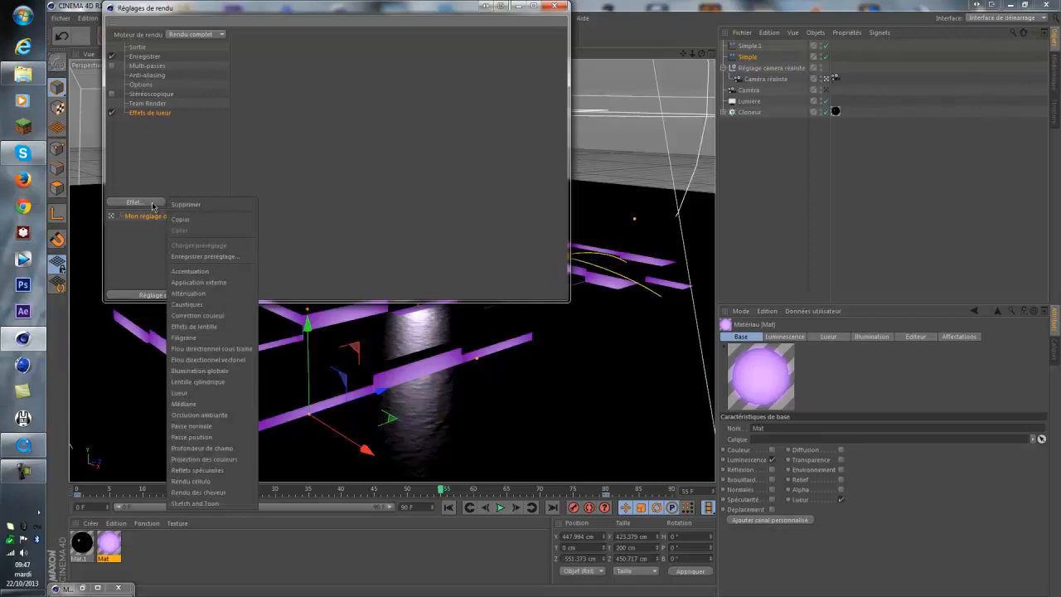
{"action": "left_click", "coordinate": [134, 228]}
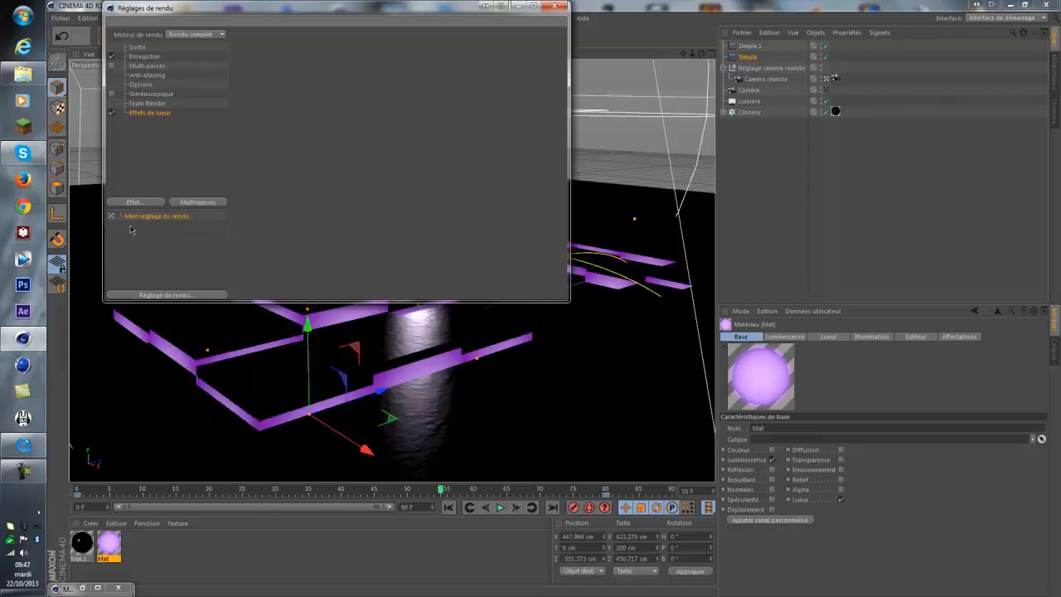
{"action": "left_click", "coordinate": [144, 56]}
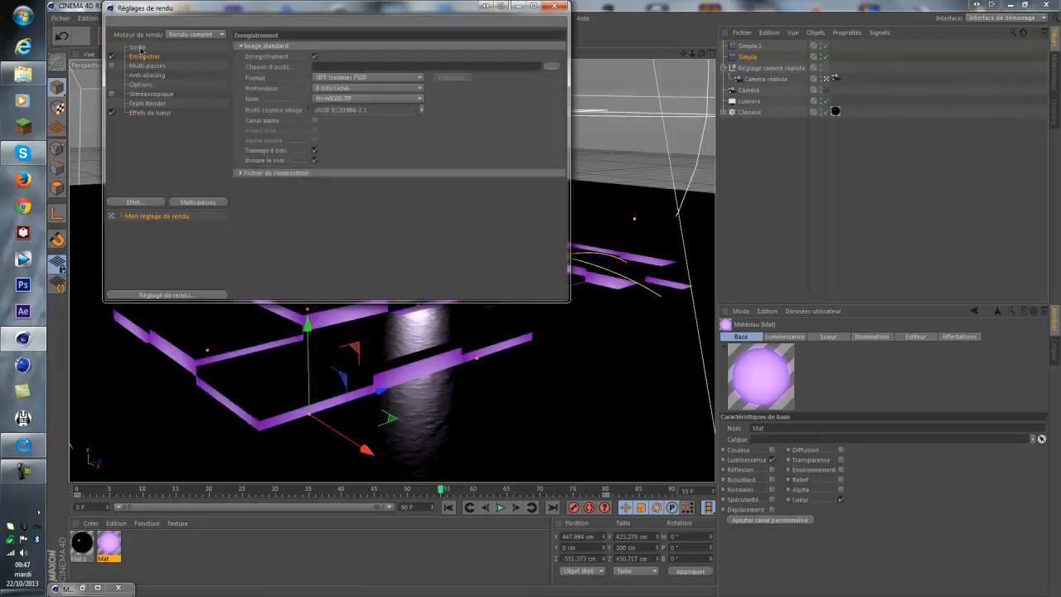
Close the render settings, render the view, and disable the glow channel (Lueur) of the purple material
{"action": "left_click", "coordinate": [557, 6]}
{"action": "key", "text": "ctrl+r"}
{"action": "double_click", "coordinate": [108, 544]}
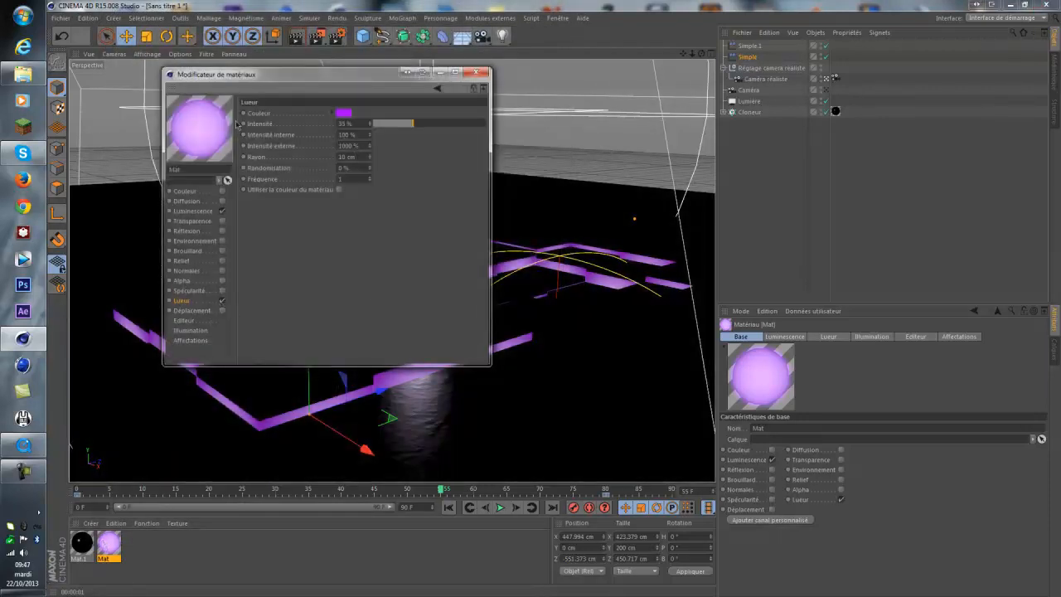
{"action": "left_click", "coordinate": [223, 301]}
{"action": "left_click", "coordinate": [475, 73]}
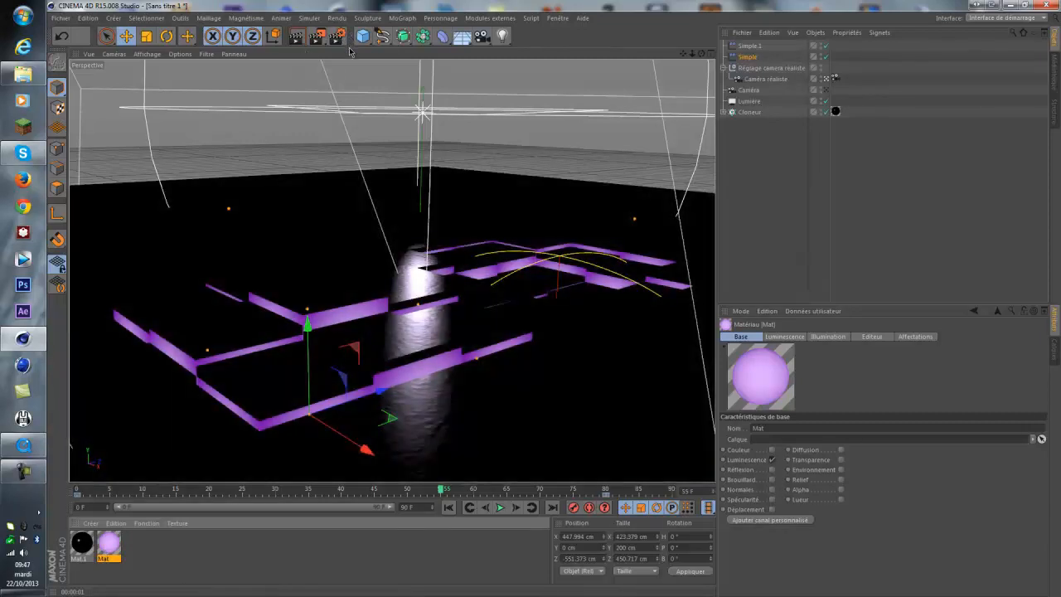
In the render settings, browse the save path to the "Rendu du tuto" folder of the tutorial project and create a folder named images there
{"action": "left_click", "coordinate": [340, 37]}
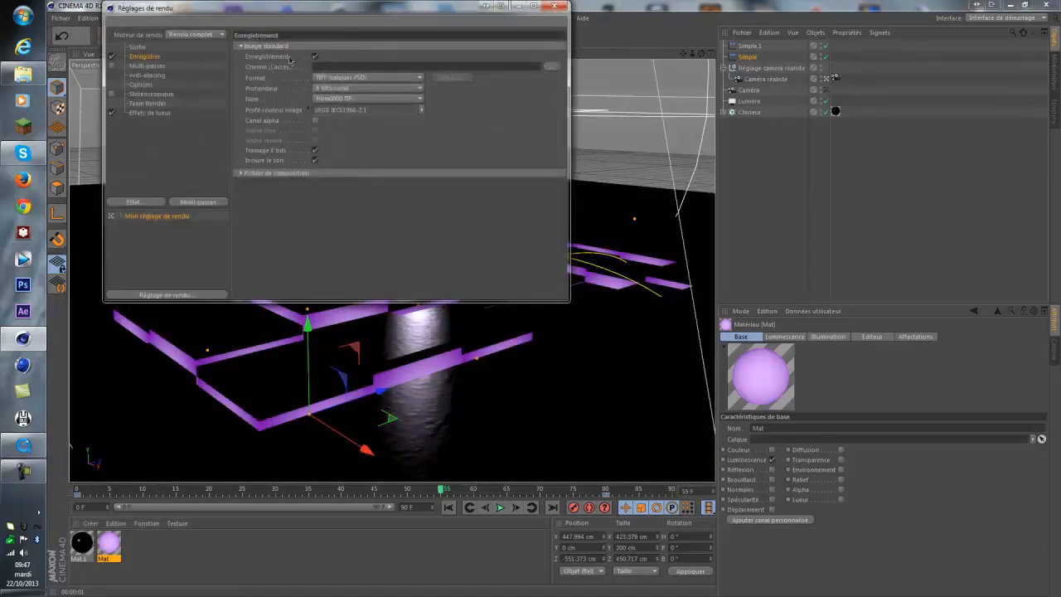
{"action": "left_click_drag", "start_coordinate": [267, 10], "coordinate": [348, 83]}
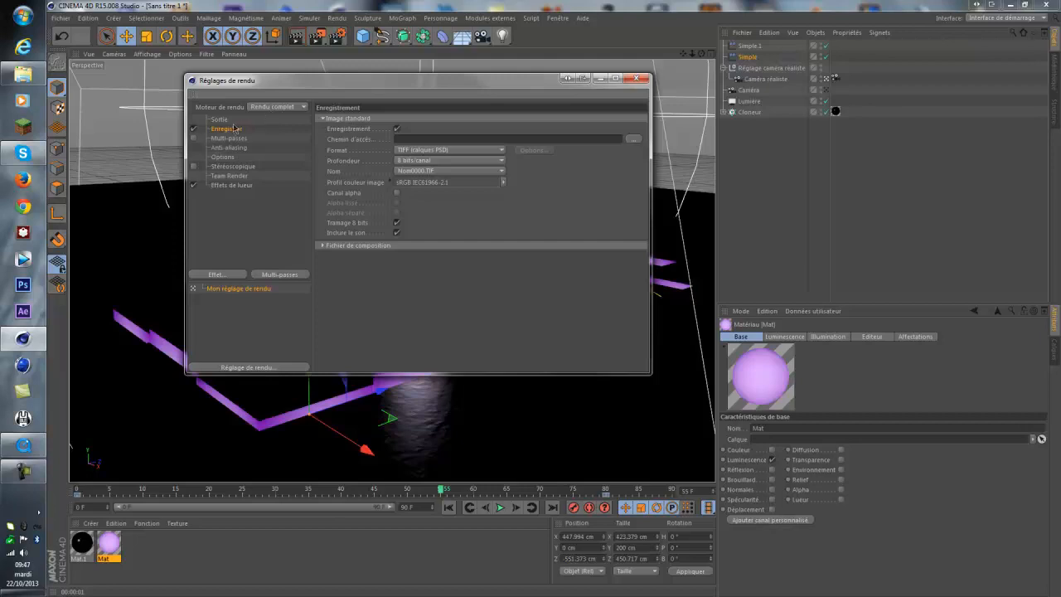
{"action": "left_click", "coordinate": [220, 122]}
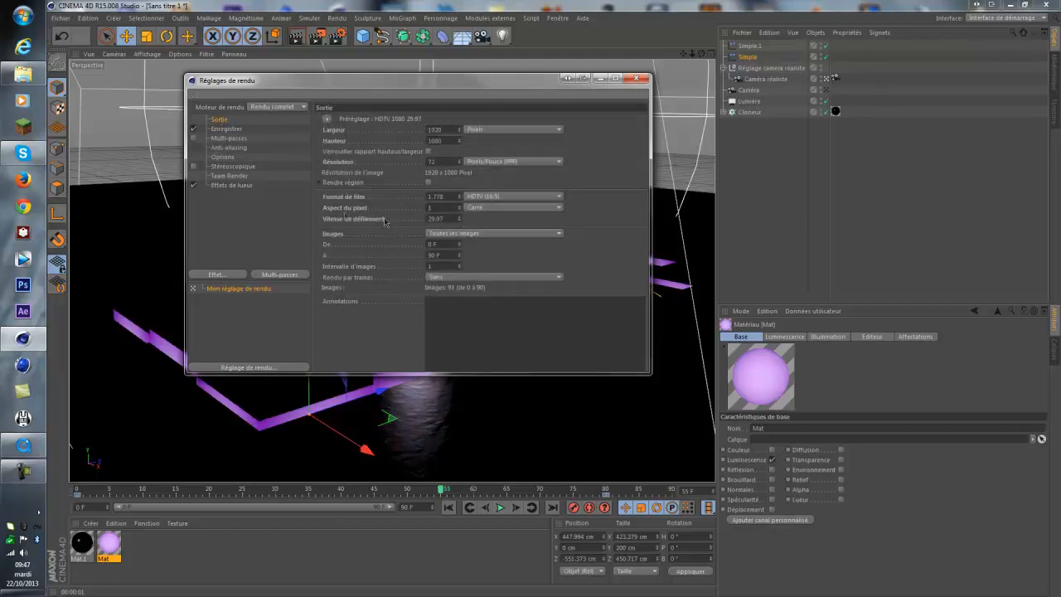
{"action": "left_click", "coordinate": [228, 129]}
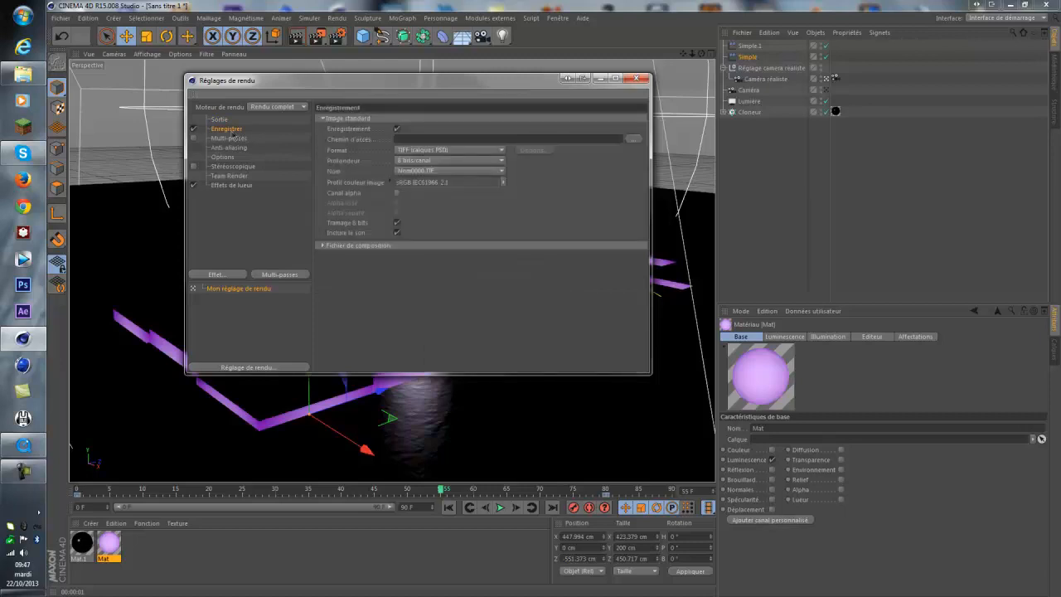
{"action": "left_click", "coordinate": [633, 138]}
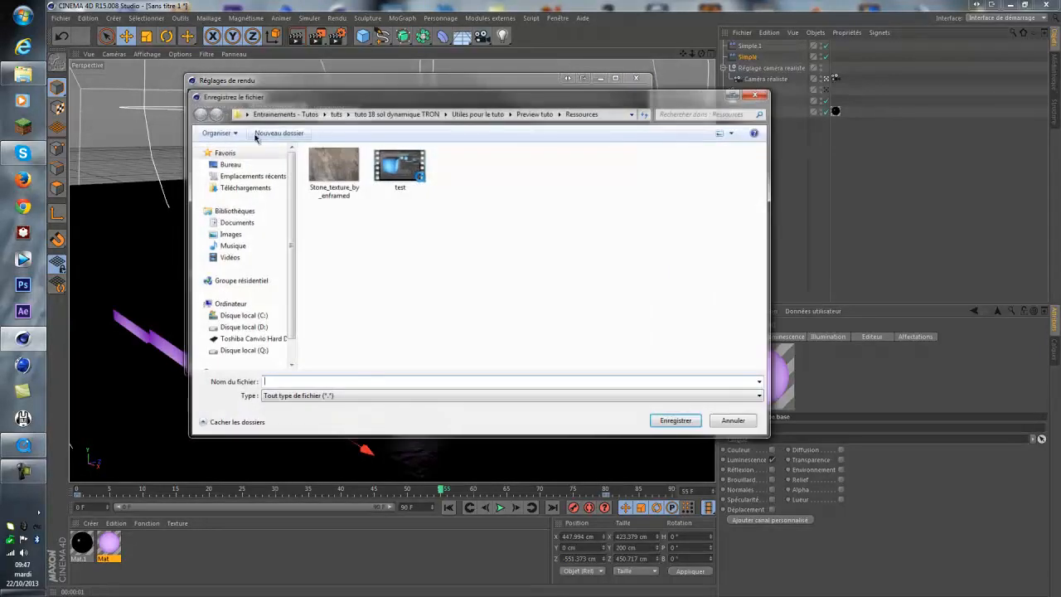
{"action": "left_click", "coordinate": [400, 113]}
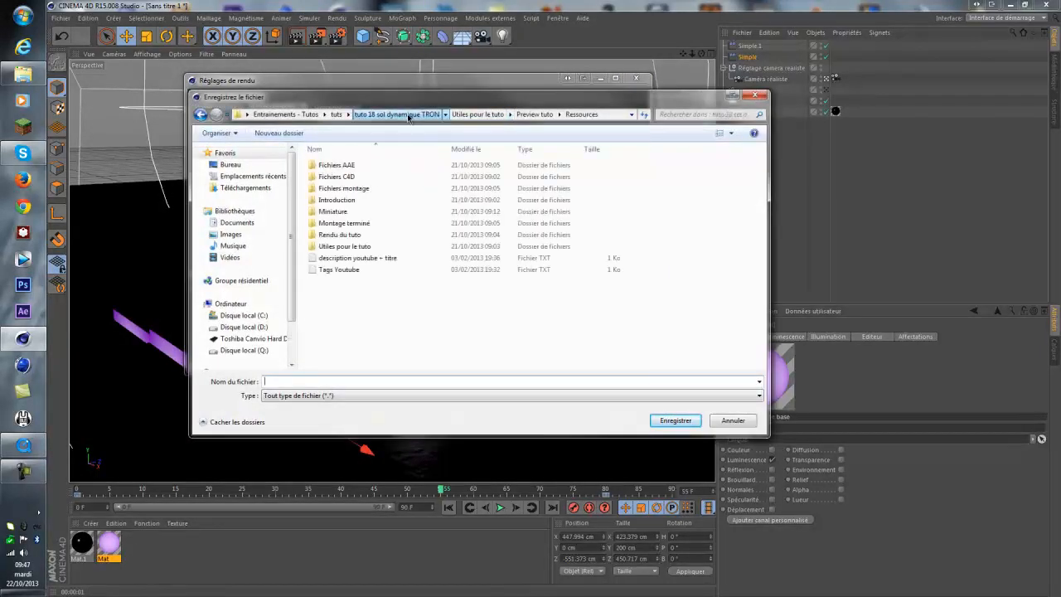
{"action": "double_click", "coordinate": [340, 235]}
{"action": "left_click", "coordinate": [286, 133]}
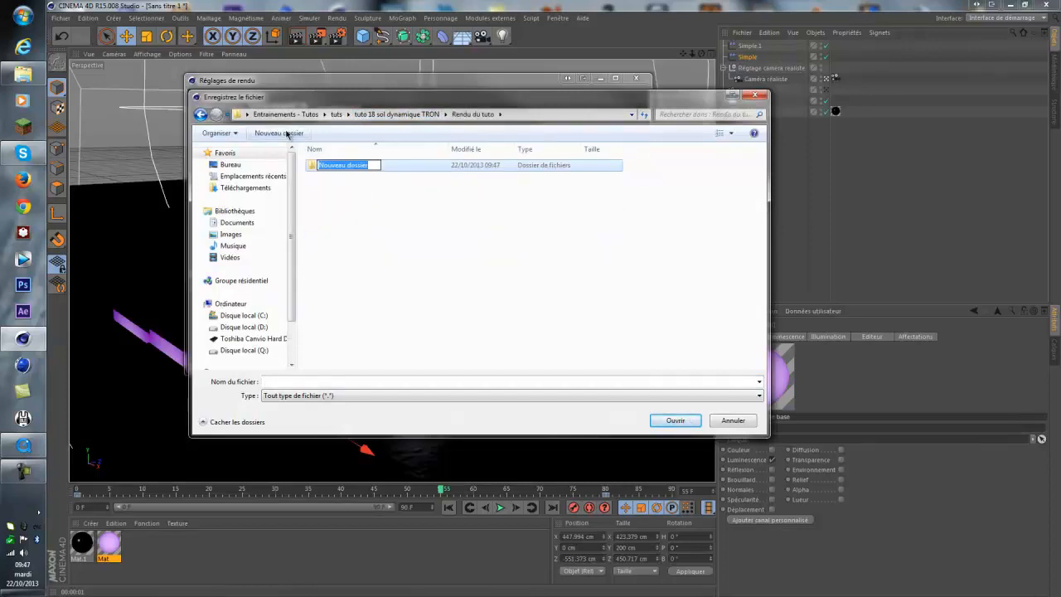
{"action": "type", "text": "images"}
{"action": "key", "text": "Return"}
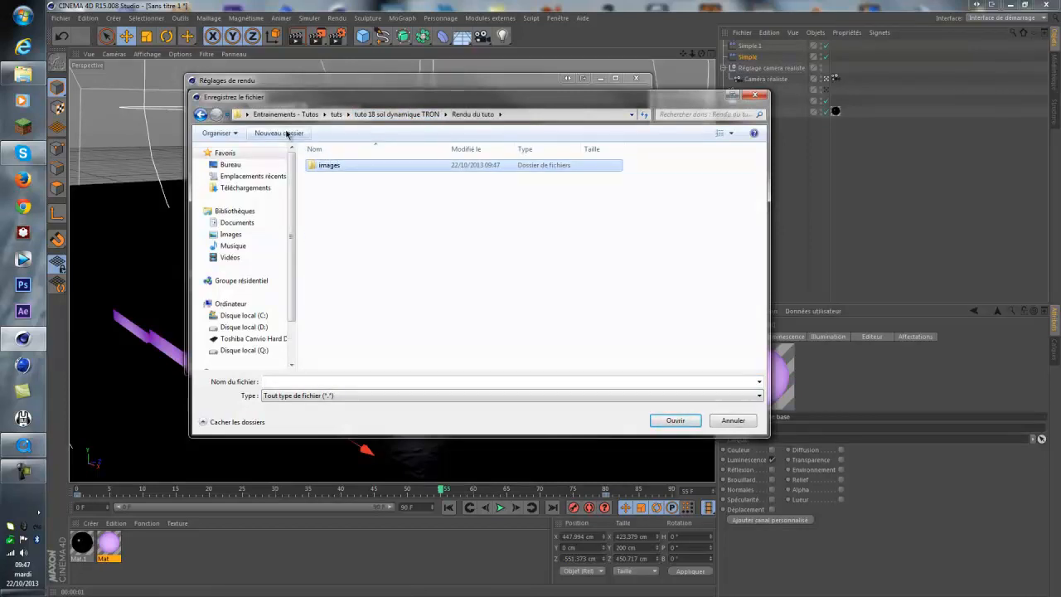
Inside the images folder, create two subfolders named object and masque
{"action": "double_click", "coordinate": [340, 168]}
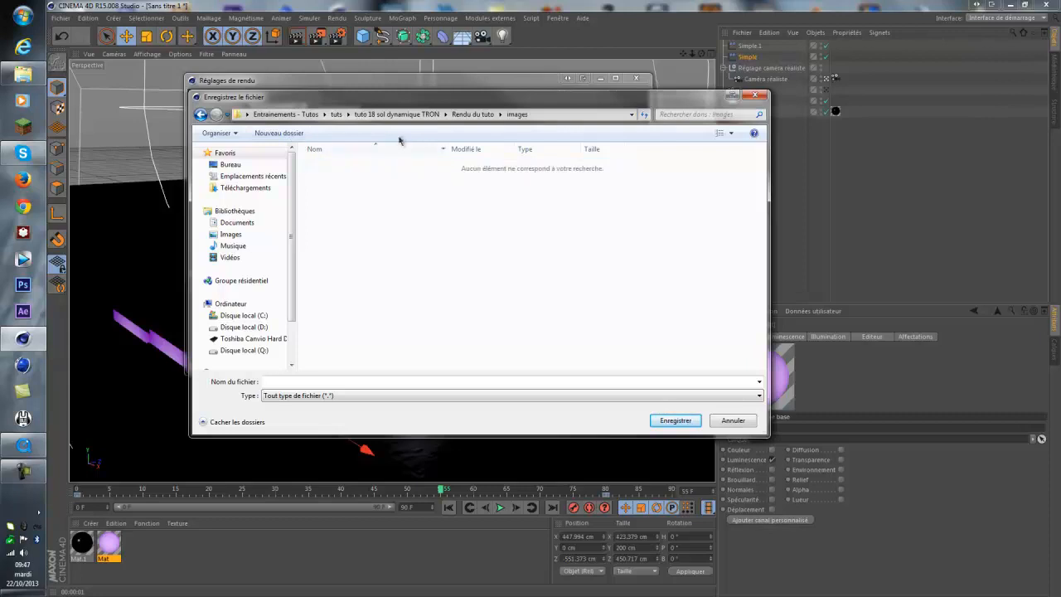
{"action": "left_click", "coordinate": [295, 134]}
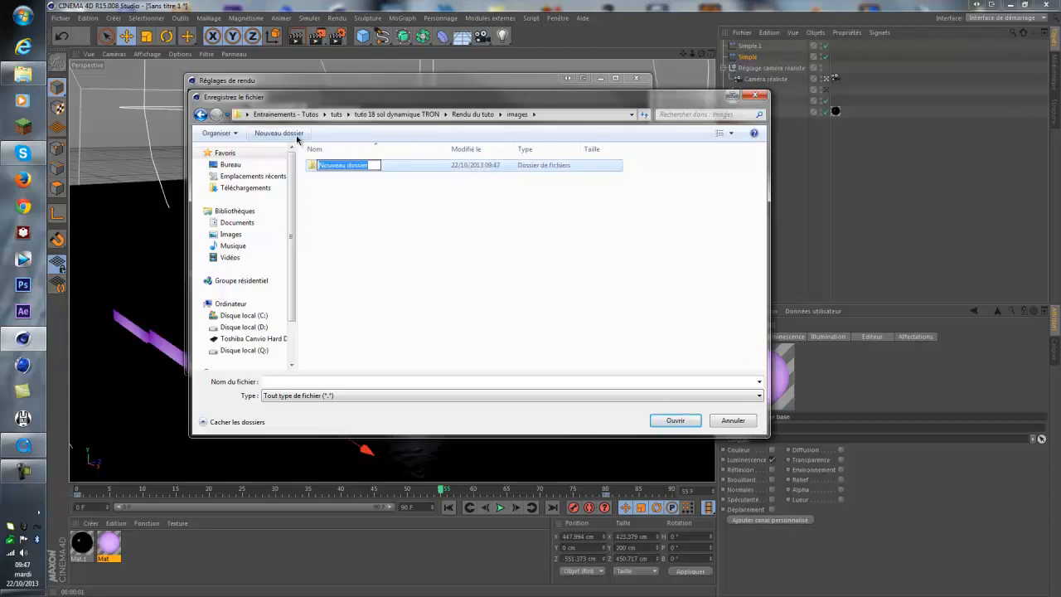
{"action": "type", "text": "object"}
{"action": "key", "text": "Return"}
{"action": "left_click", "coordinate": [298, 135]}
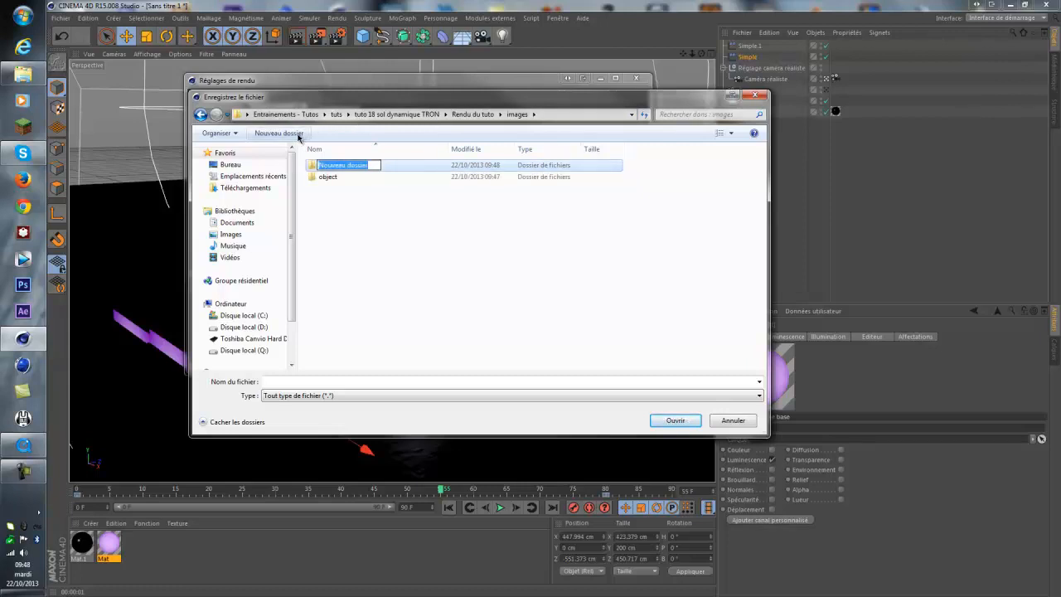
{"action": "type", "text": "masqu"}
{"action": "key", "text": "BackSpace"}
{"action": "key", "text": "BackSpace"}
{"action": "key", "text": "BackSpace"}
{"action": "type", "text": "que"}
{"action": "key", "text": "Return"}
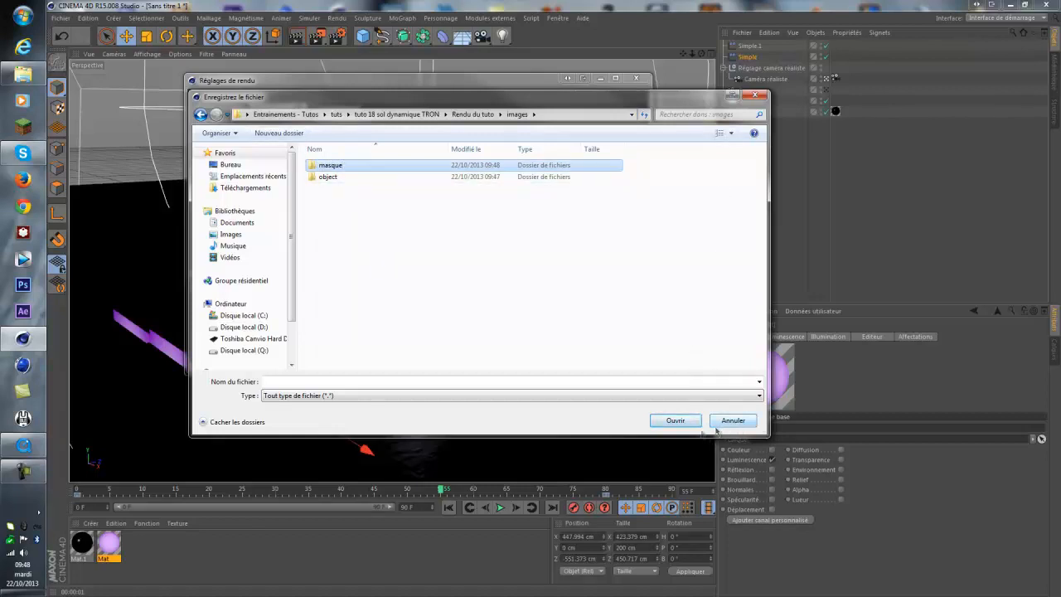
Set the render's save path to a file named object in the object folder, and set the image format to PNG
{"action": "left_click", "coordinate": [327, 180]}
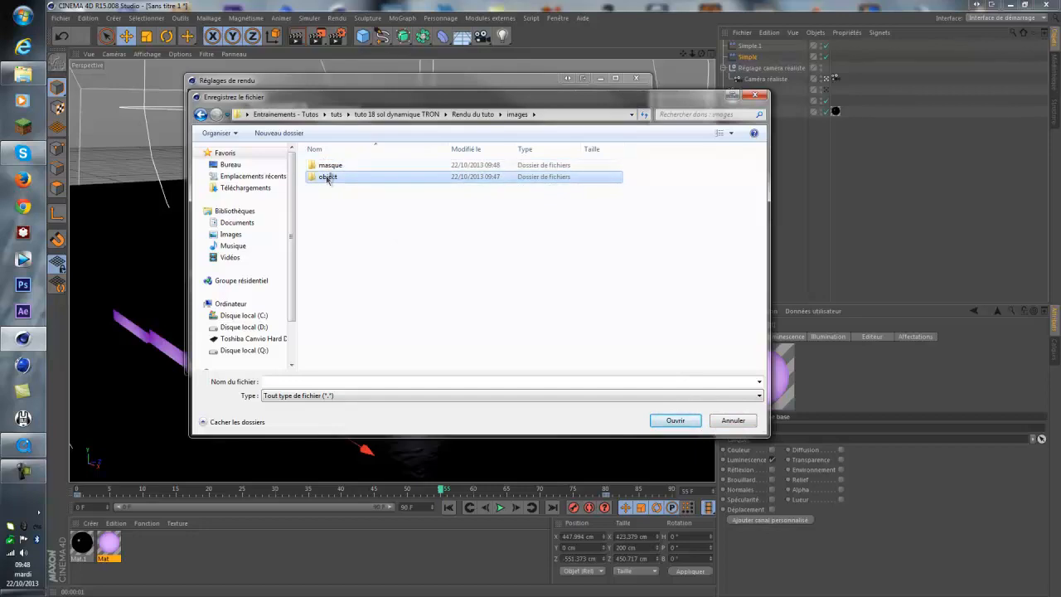
{"action": "left_click_drag", "start_coordinate": [343, 103], "coordinate": [397, 254]}
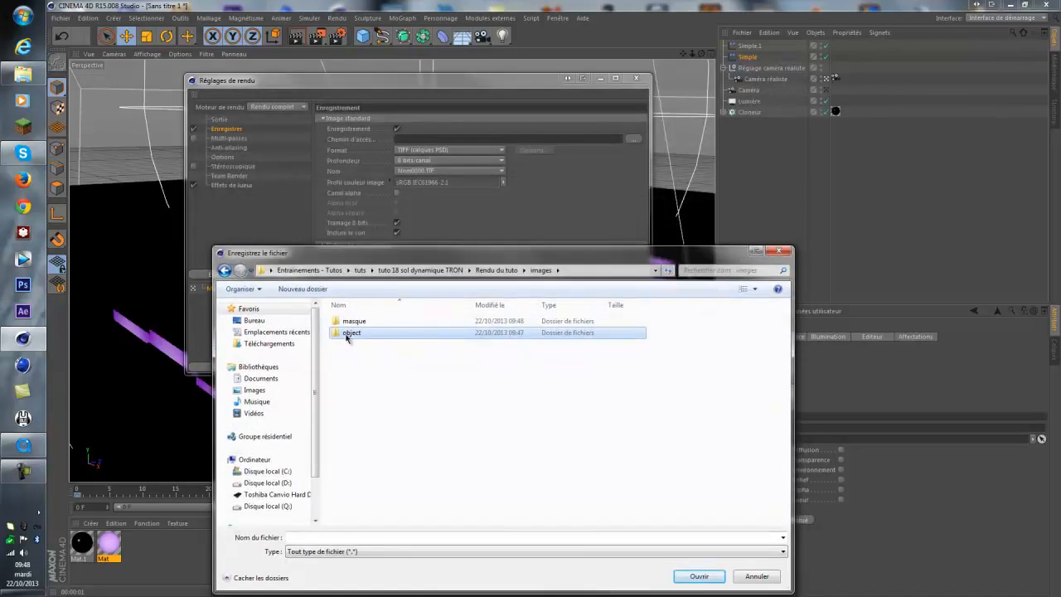
{"action": "double_click", "coordinate": [348, 332]}
{"action": "left_click", "coordinate": [341, 536]}
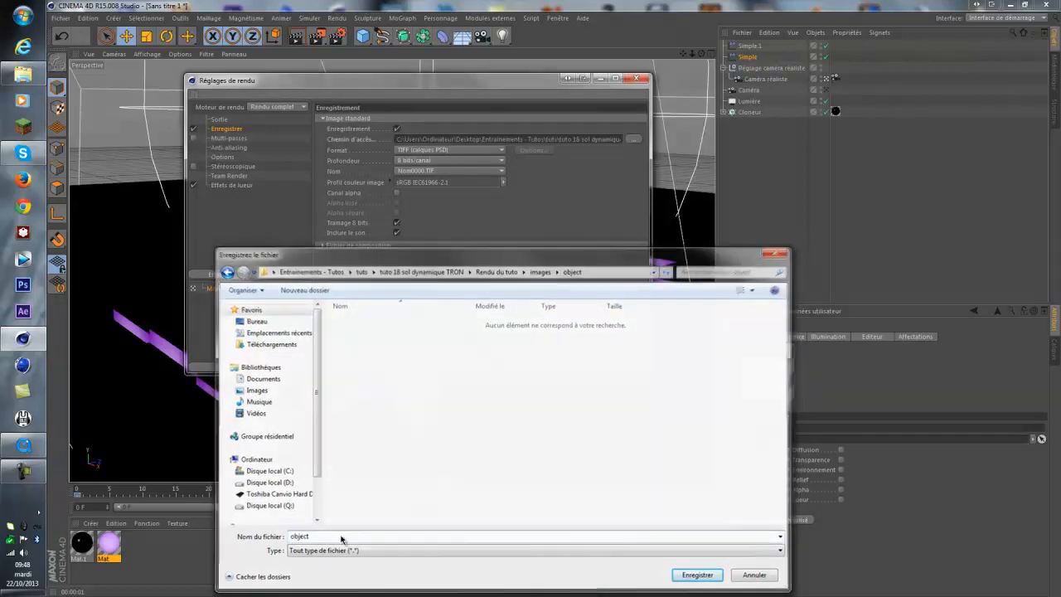
{"action": "key", "text": "Return"}
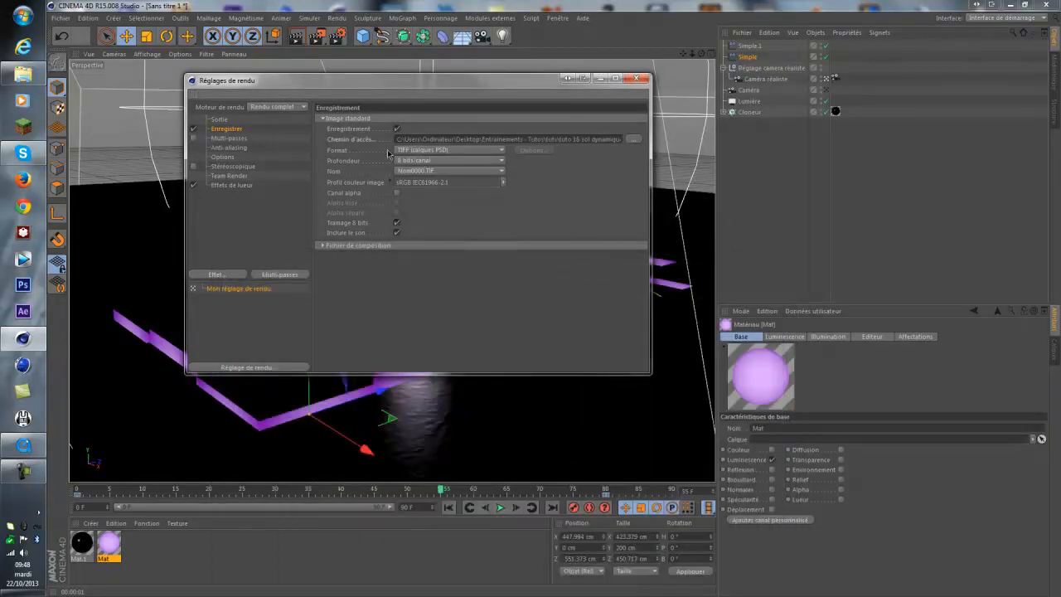
{"action": "left_click", "coordinate": [415, 150]}
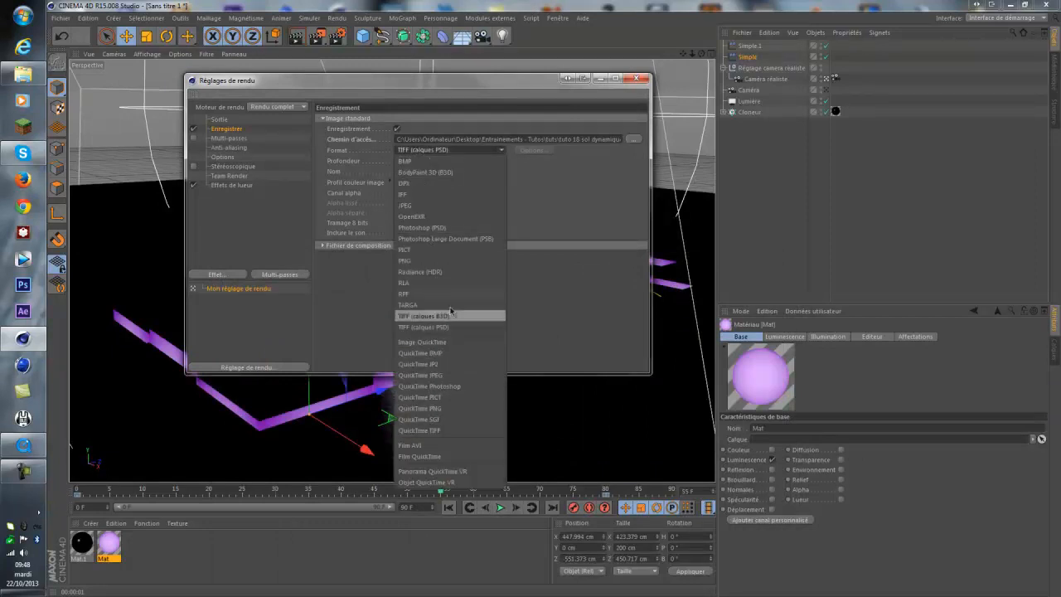
{"action": "left_click", "coordinate": [421, 260]}
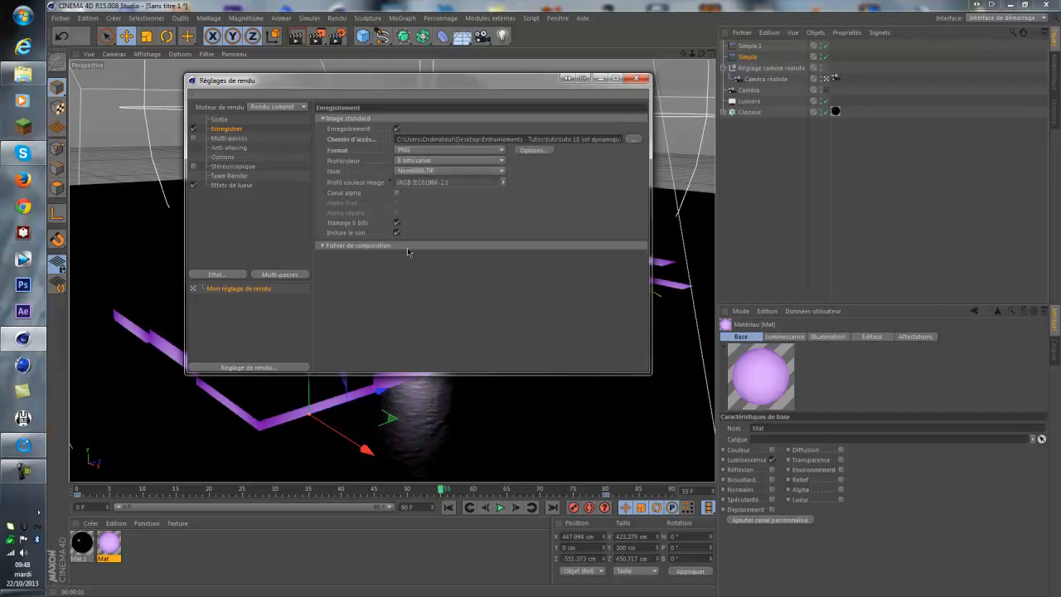
{"action": "left_click", "coordinate": [230, 139]}
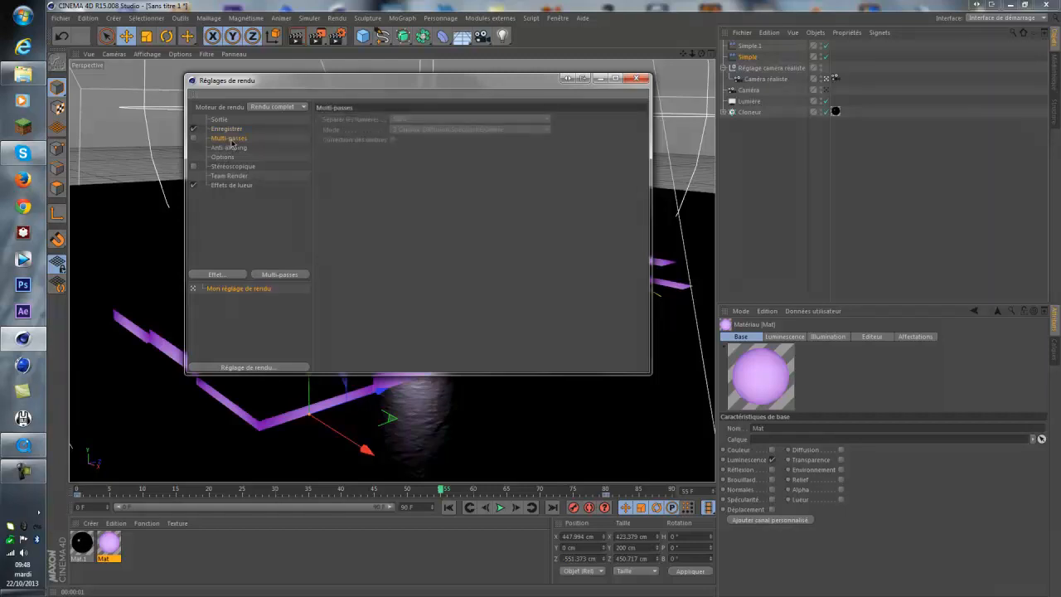
{"action": "right_click", "coordinate": [231, 142]}
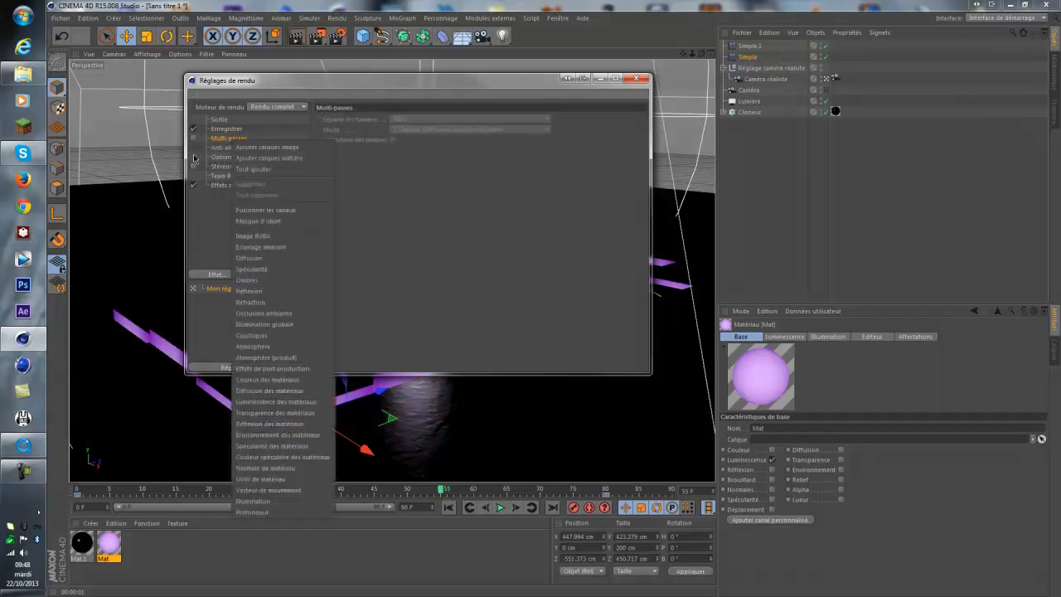
{"action": "left_click", "coordinate": [445, 221]}
{"action": "left_click", "coordinate": [235, 149]}
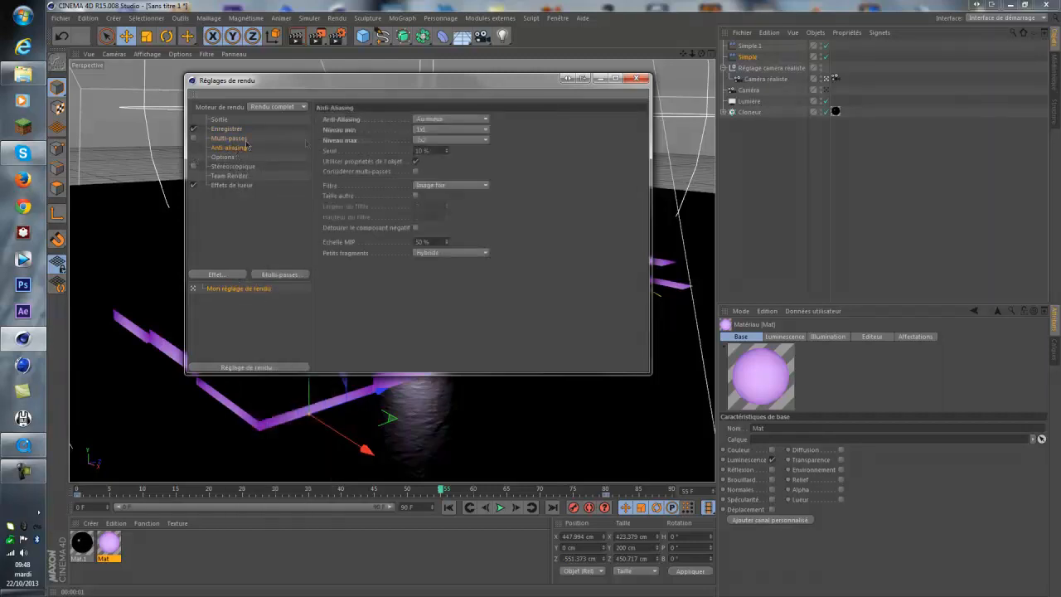
Delete the glow effect (Effets de lueur) from the render settings
{"action": "left_click", "coordinate": [221, 187]}
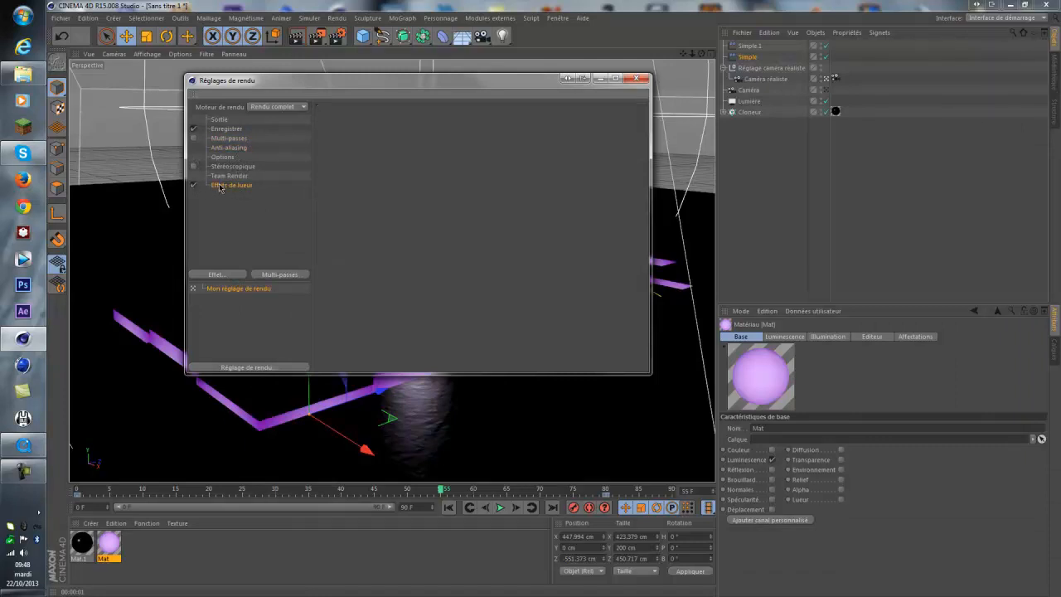
{"action": "key", "text": "Delete"}
{"action": "left_click", "coordinate": [240, 147]}
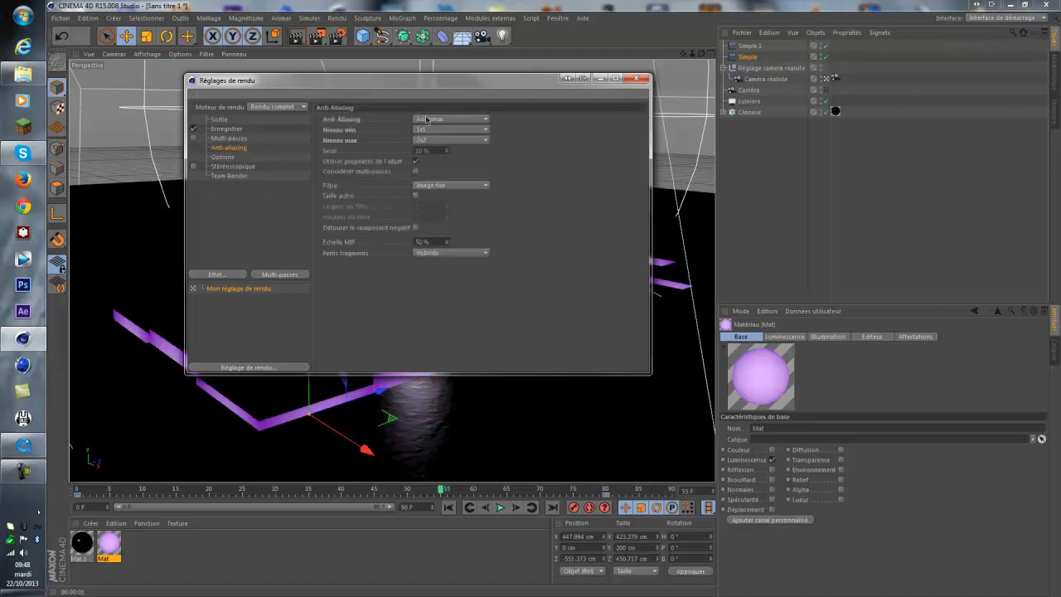
{"action": "left_click", "coordinate": [598, 80]}
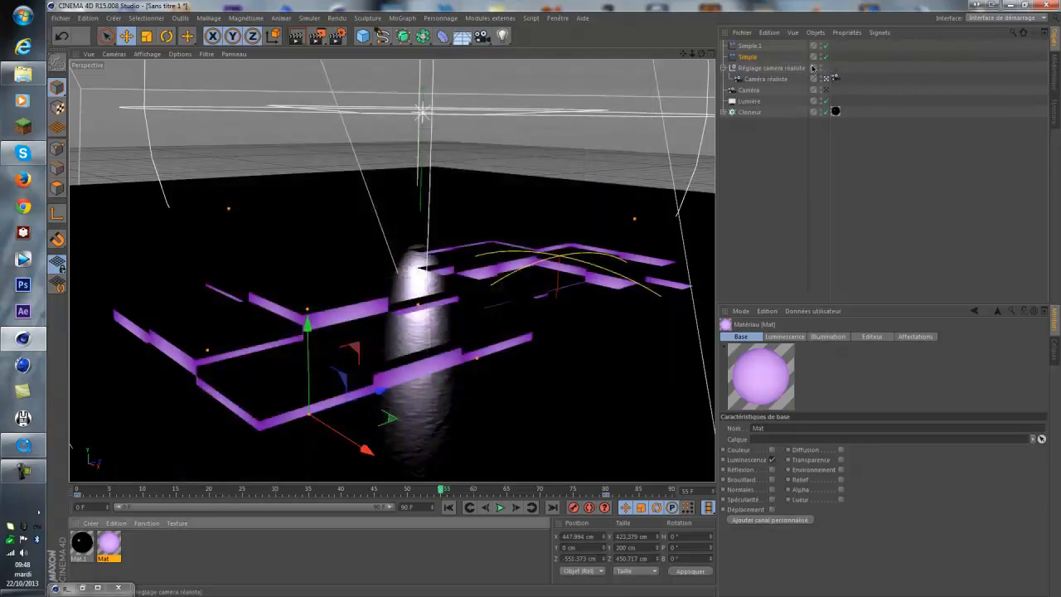
{"action": "left_click", "coordinate": [81, 587]}
{"action": "left_click", "coordinate": [225, 139]}
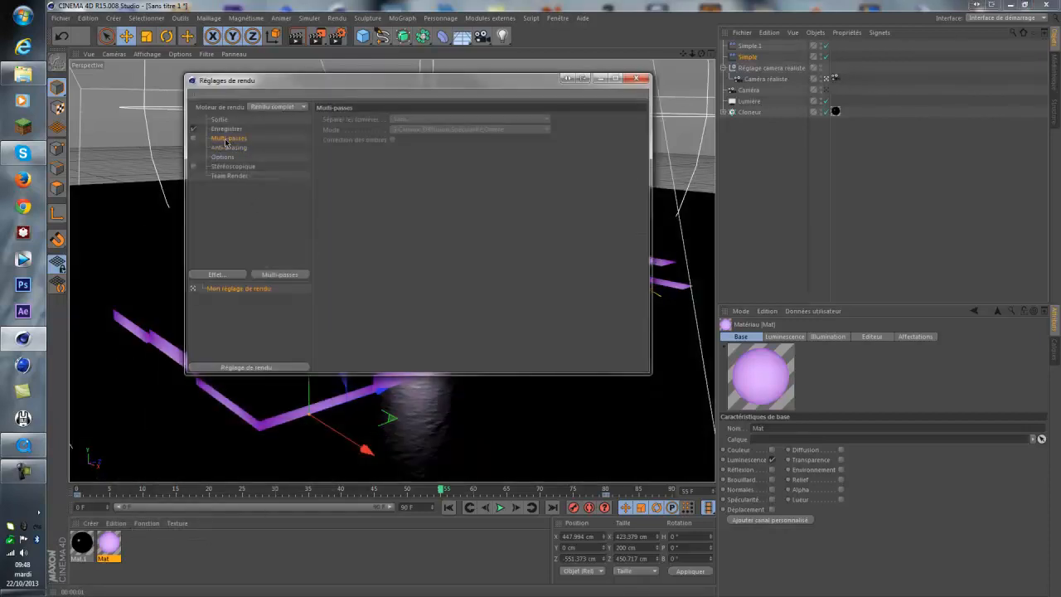
{"action": "right_click", "coordinate": [226, 143]}
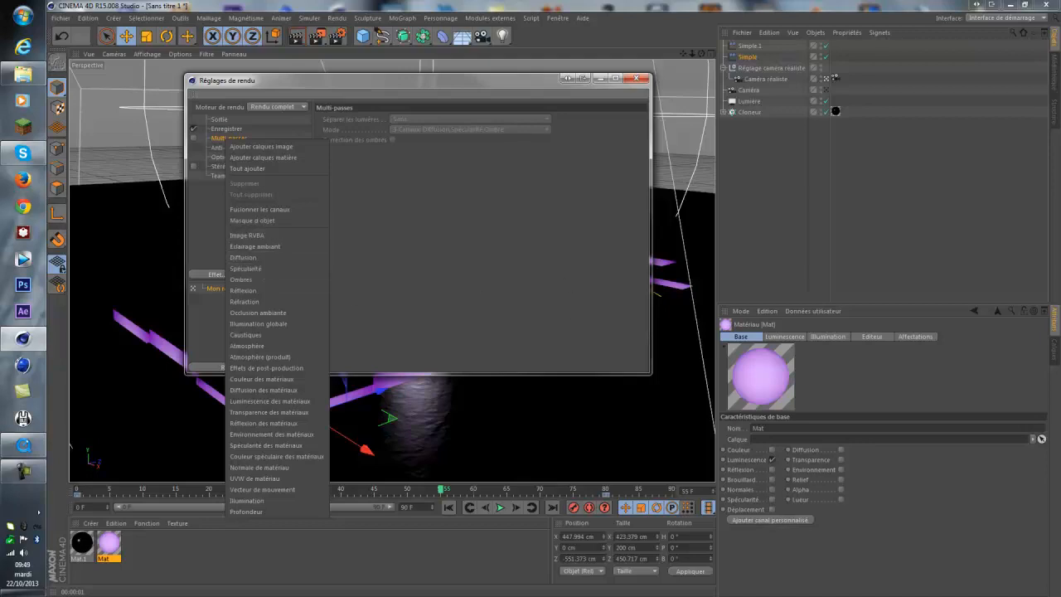
{"action": "left_click", "coordinate": [711, 282]}
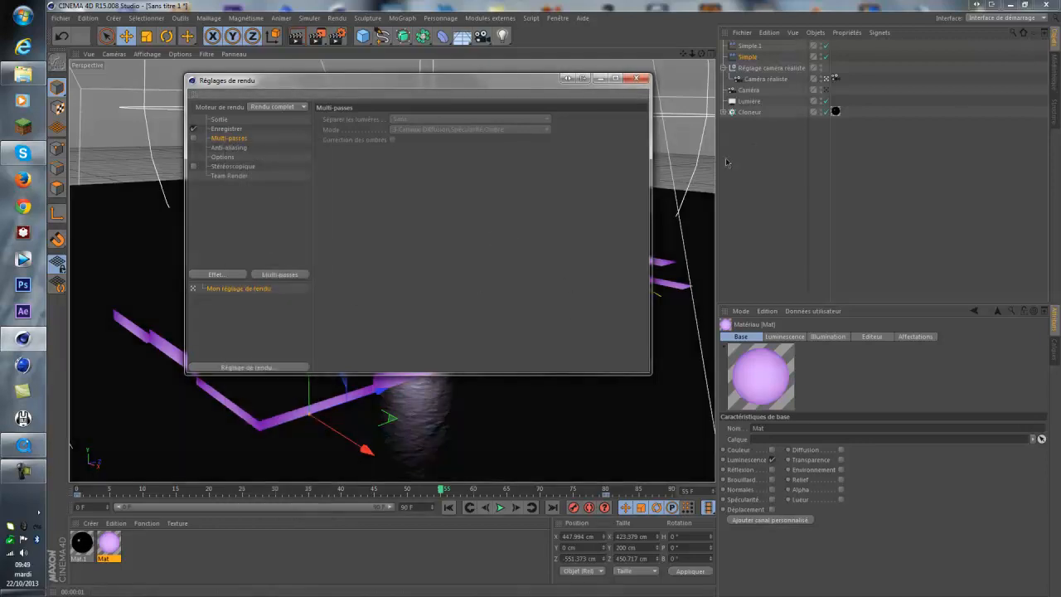
Add a render tag (Rendu) to the base cube inside the cloner and enable object mask 1 on it
{"action": "left_click", "coordinate": [724, 113]}
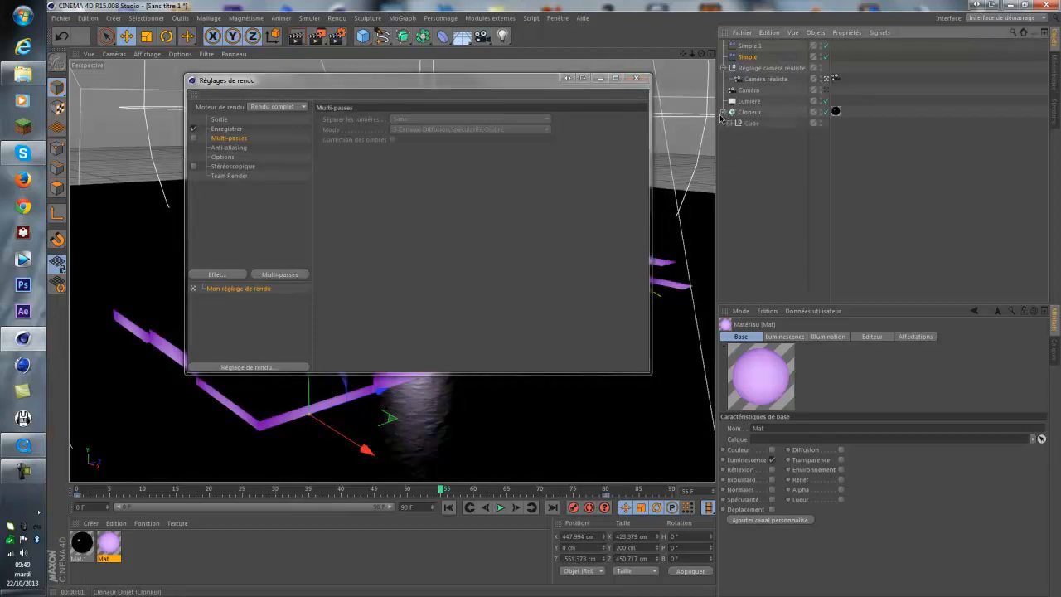
{"action": "left_click", "coordinate": [729, 123]}
{"action": "left_click", "coordinate": [756, 146]}
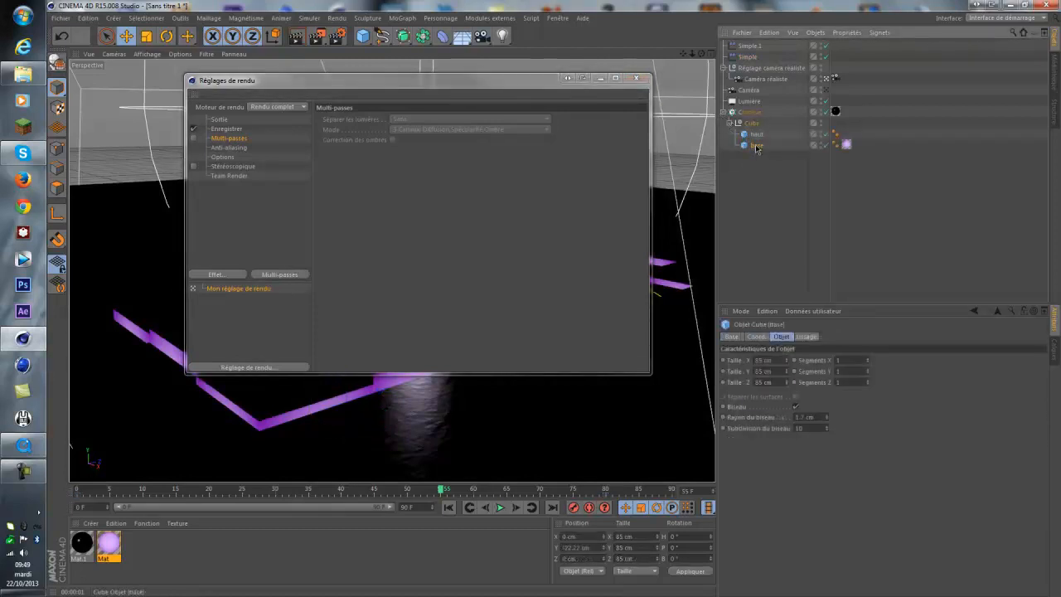
{"action": "right_click", "coordinate": [756, 147]}
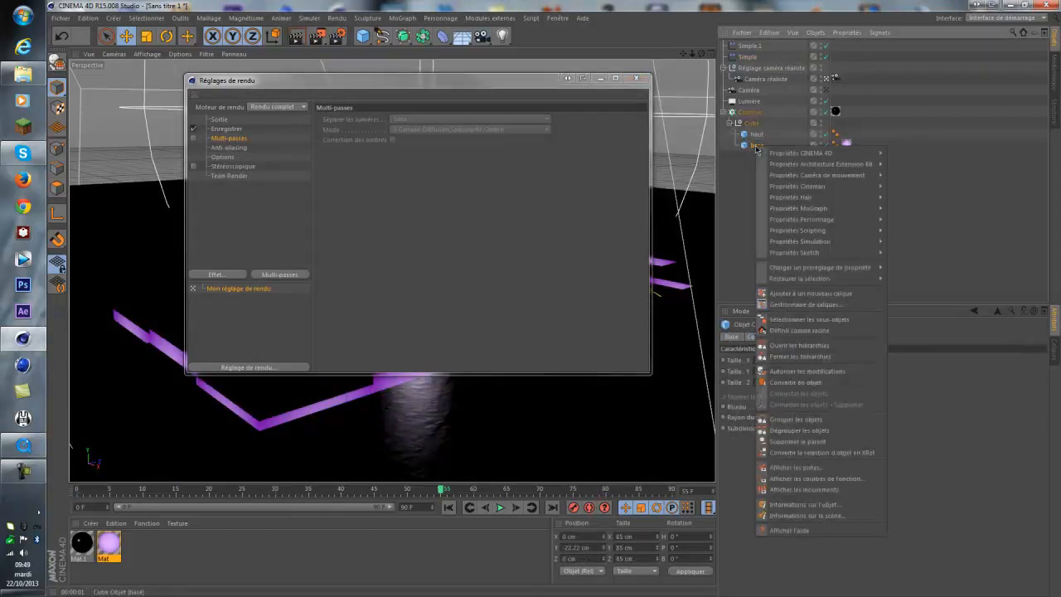
{"action": "mouse_move", "coordinate": [799, 155]}
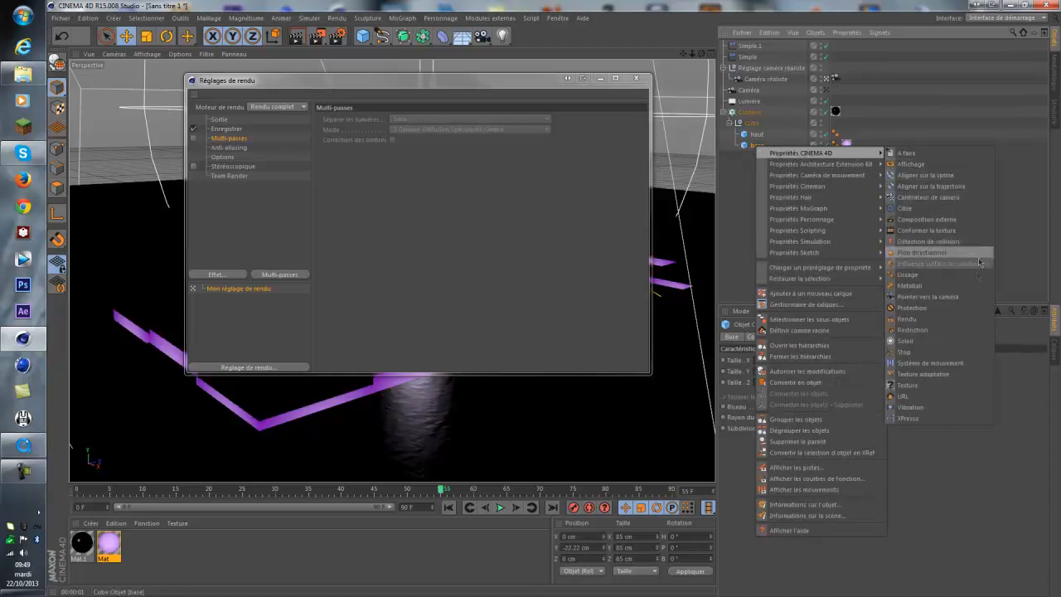
{"action": "left_click", "coordinate": [921, 320]}
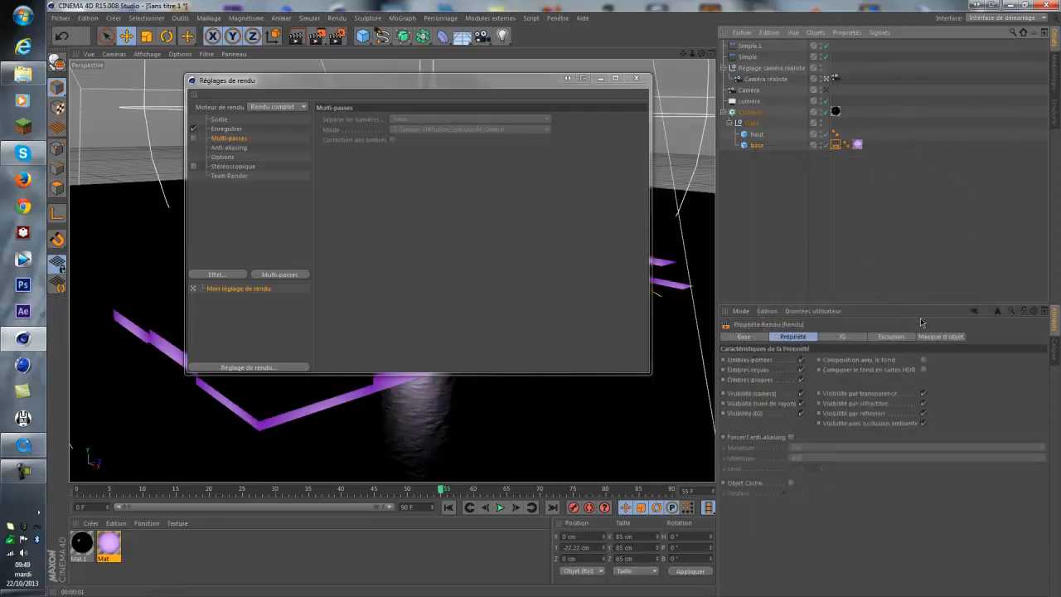
{"action": "left_click", "coordinate": [943, 338]}
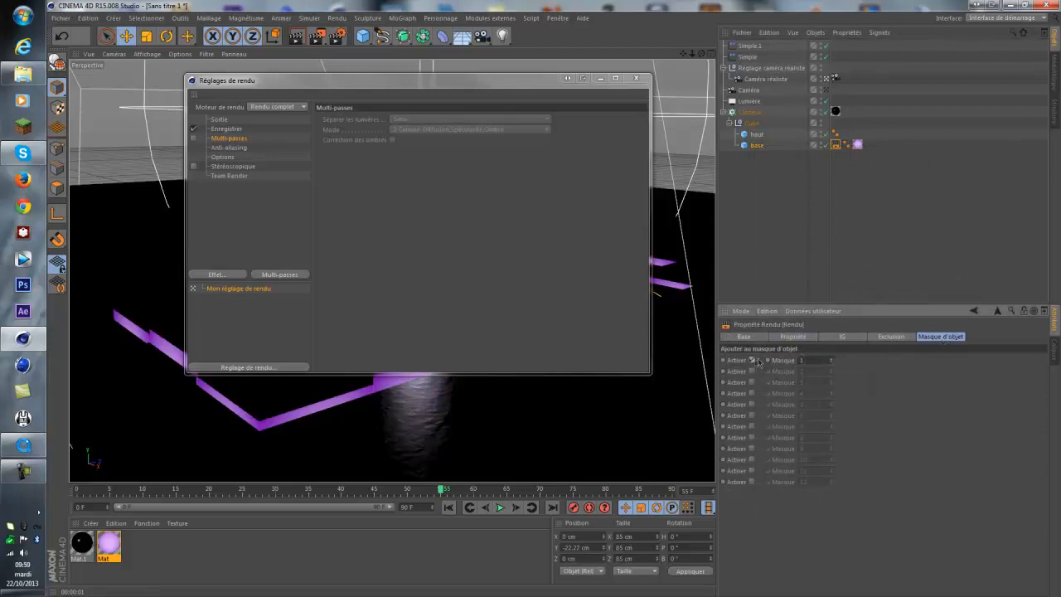
Add an object mask pass (Masque d'objet) to the render settings and enable multi-pass rendering
{"action": "right_click", "coordinate": [230, 140]}
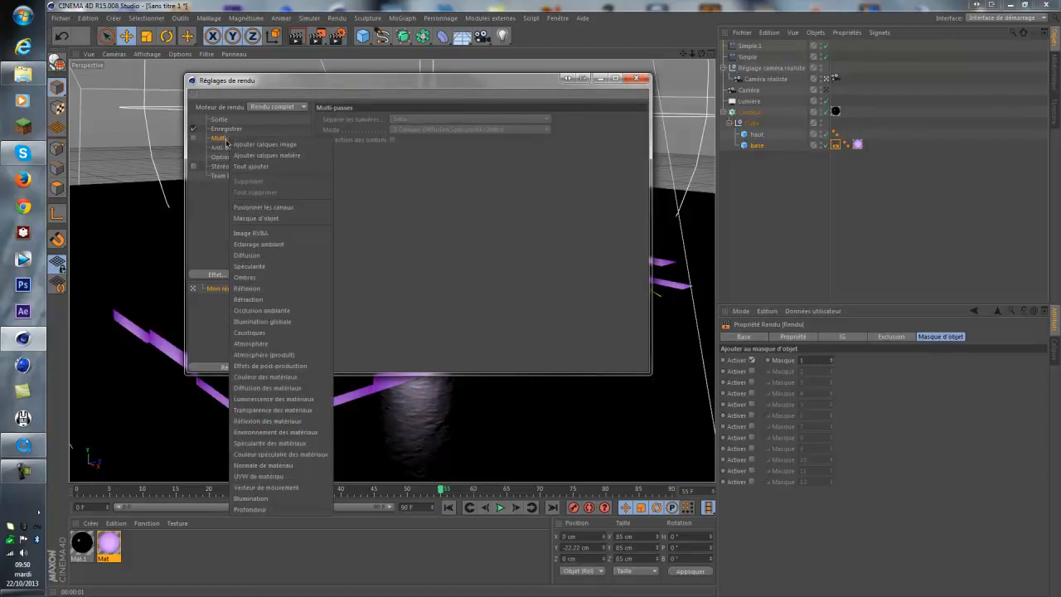
{"action": "left_click", "coordinate": [284, 218]}
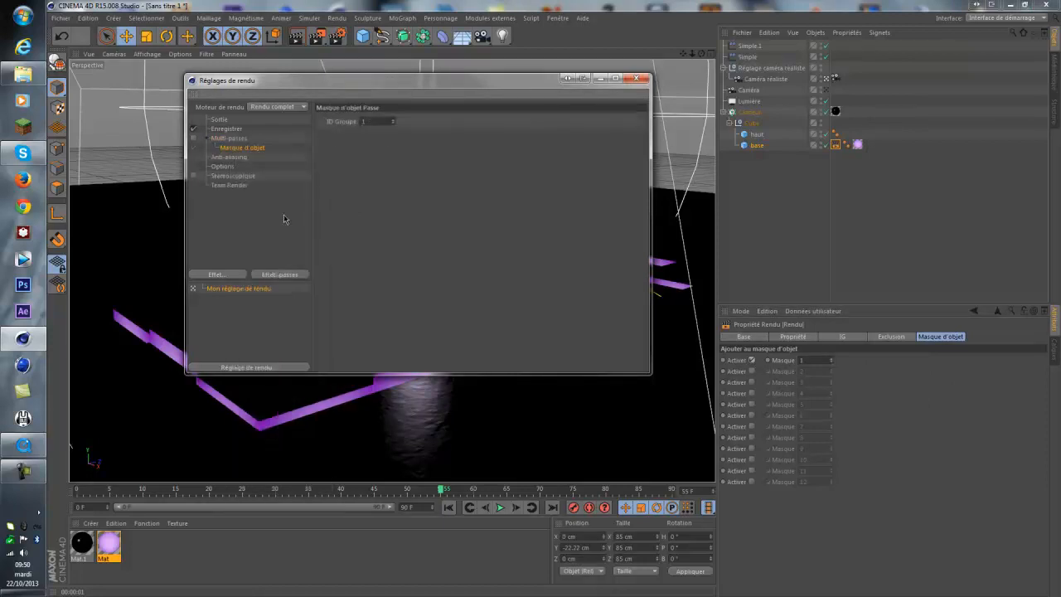
{"action": "left_click", "coordinate": [226, 129]}
{"action": "left_click", "coordinate": [323, 246]}
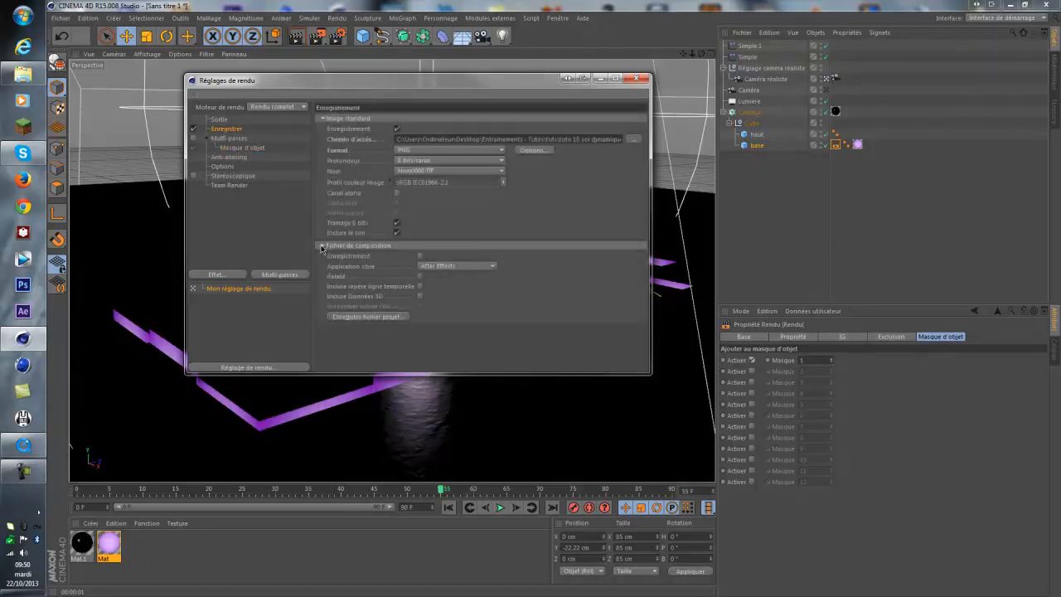
{"action": "left_click", "coordinate": [323, 246]}
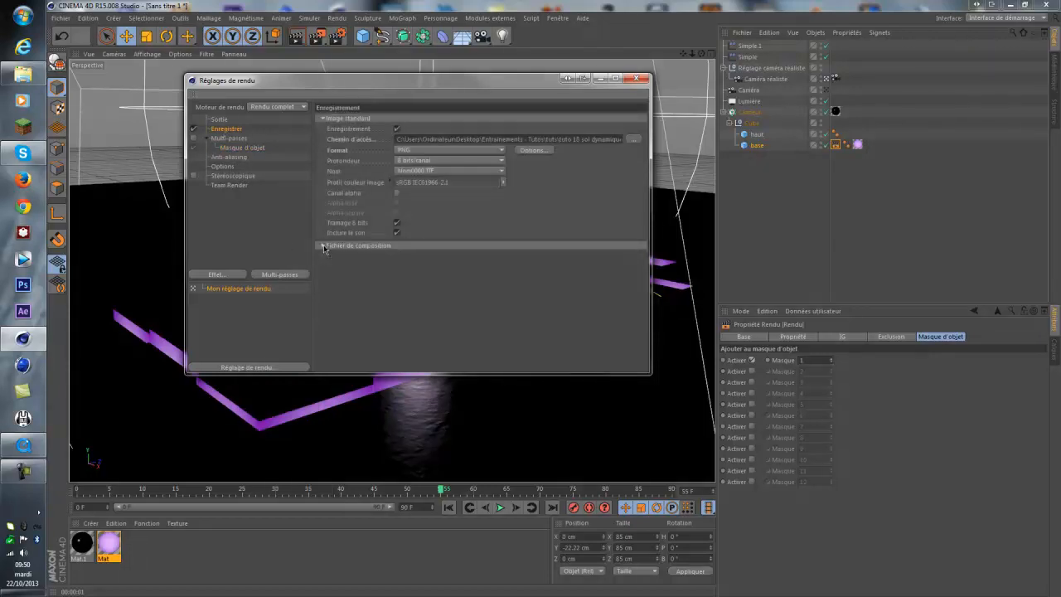
{"action": "left_click", "coordinate": [197, 140]}
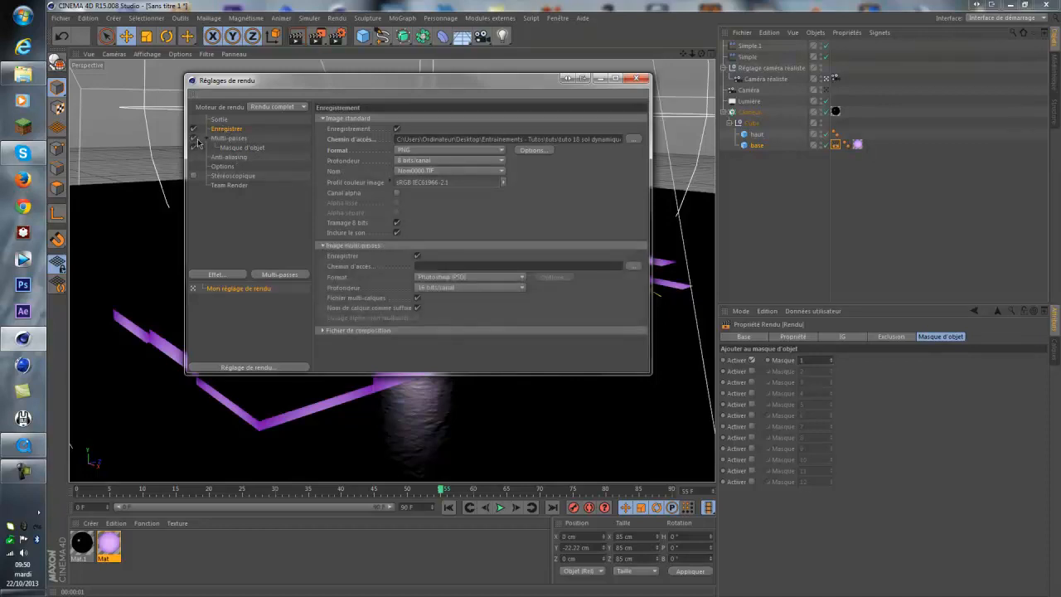
{"action": "left_click", "coordinate": [224, 139]}
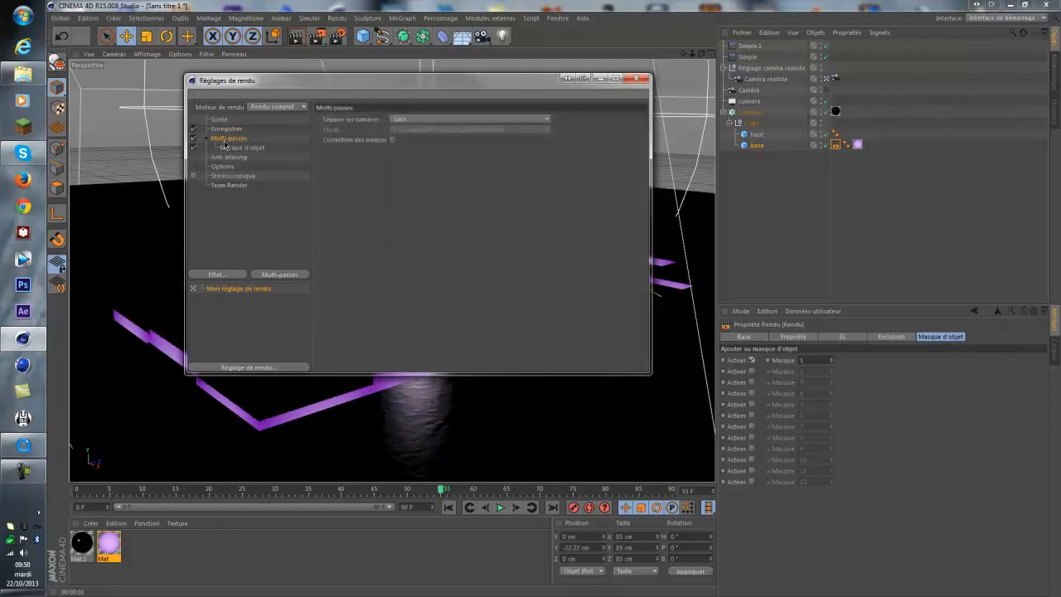
{"action": "right_click", "coordinate": [226, 139]}
{"action": "left_click", "coordinate": [412, 224]}
{"action": "left_click", "coordinate": [245, 148]}
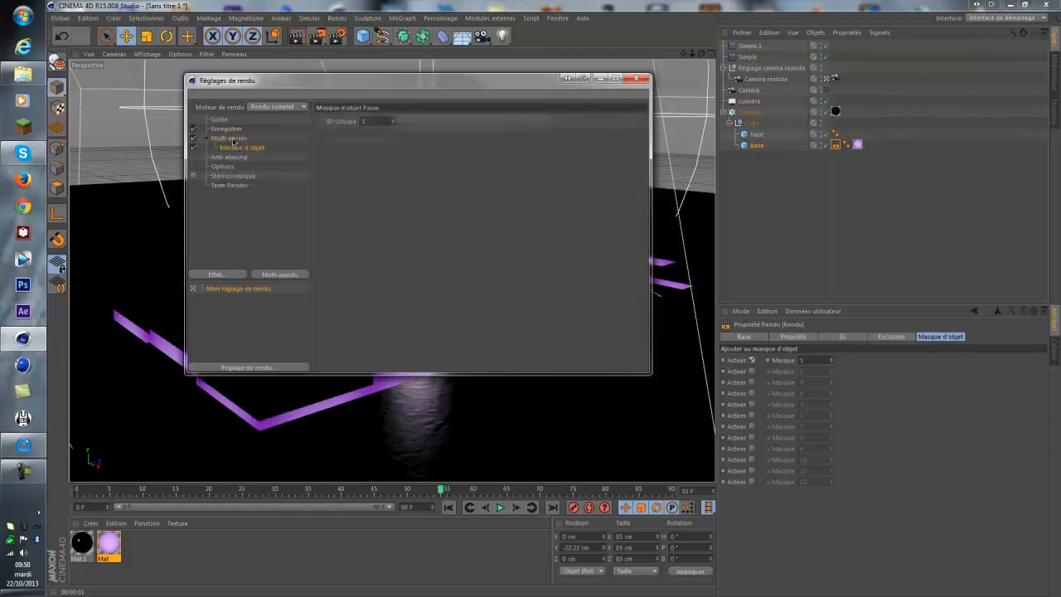
{"action": "left_click", "coordinate": [229, 130]}
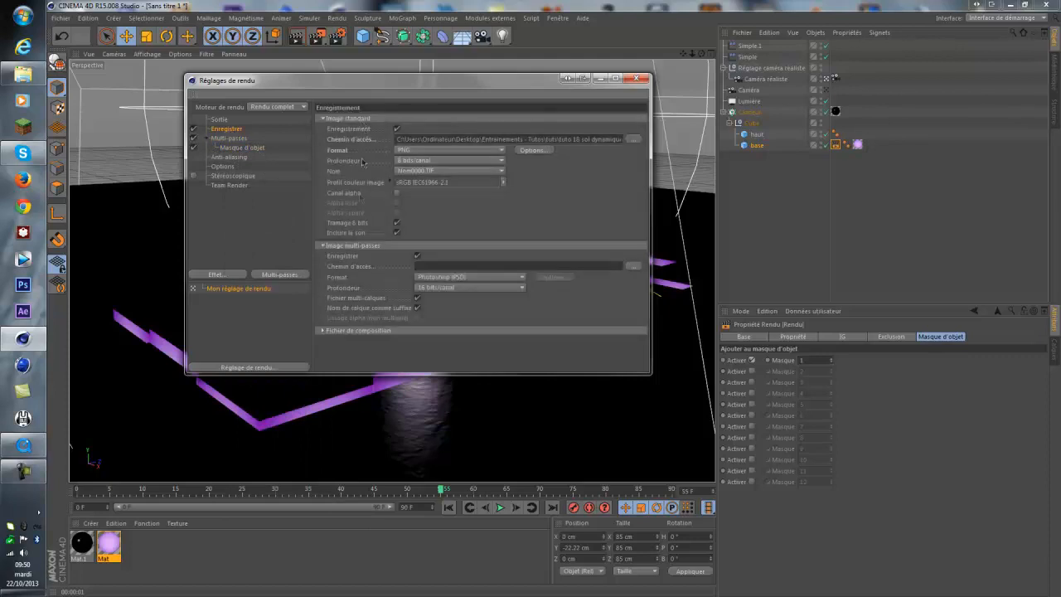
Render a preview of the scene in the perspective view and inspect the purple sides of the cubes
{"action": "left_click", "coordinate": [599, 78]}
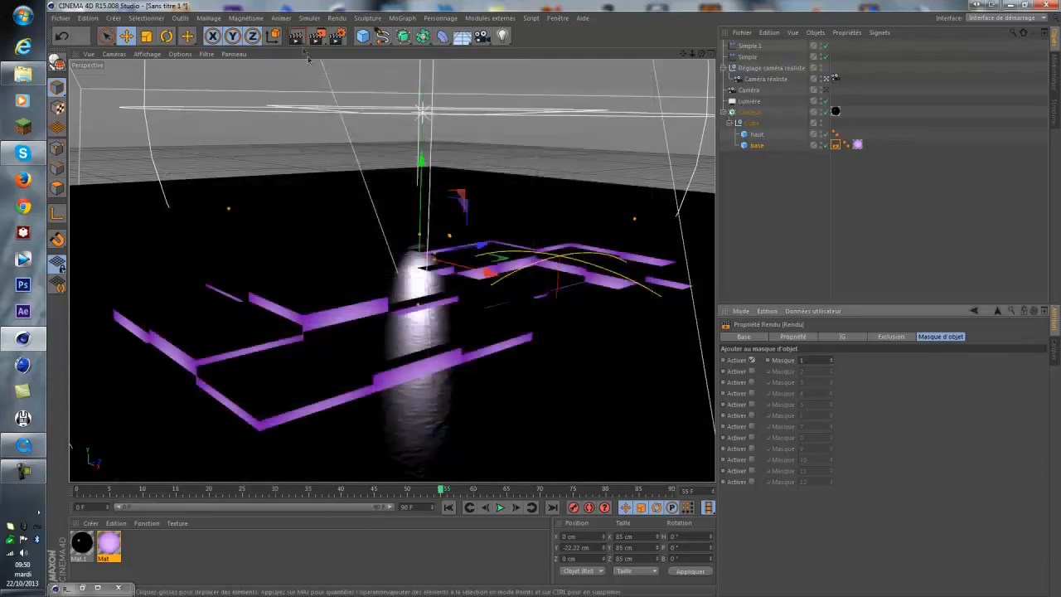
{"action": "key", "text": "ctrl+r"}
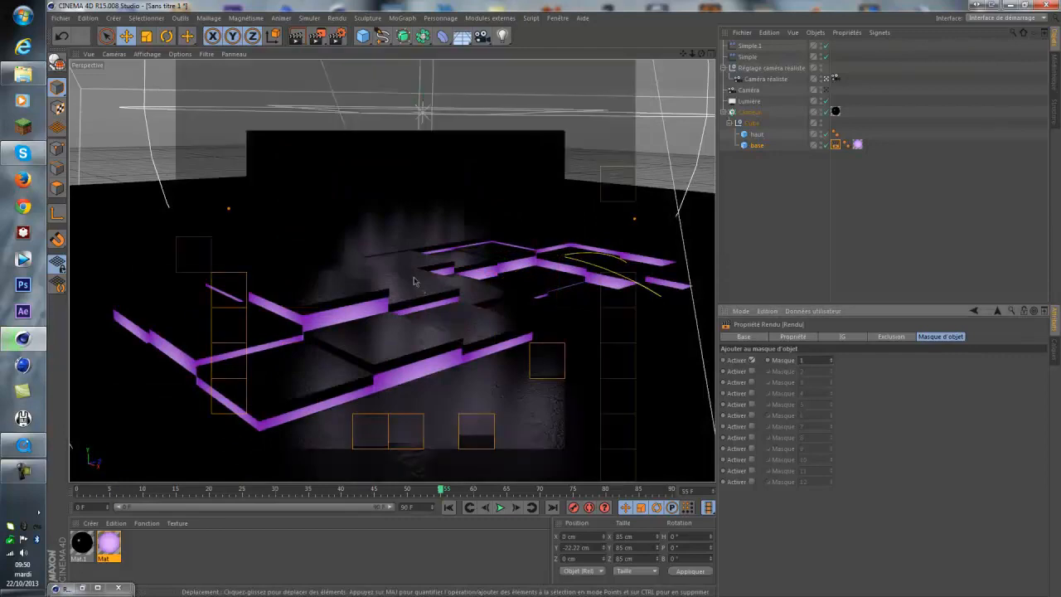
{"action": "left_click", "coordinate": [83, 588]}
{"action": "left_click_drag", "start_coordinate": [438, 78], "coordinate": [791, 439]}
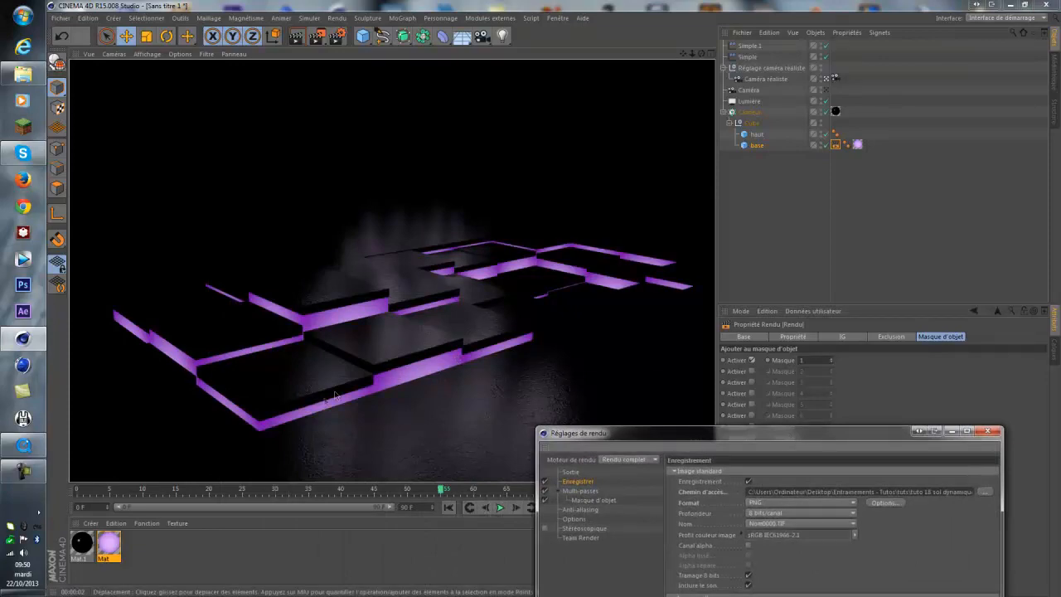
Set the multi-pass image format to PNG in the render save settings
{"action": "left_click_drag", "start_coordinate": [638, 437], "coordinate": [260, 93]}
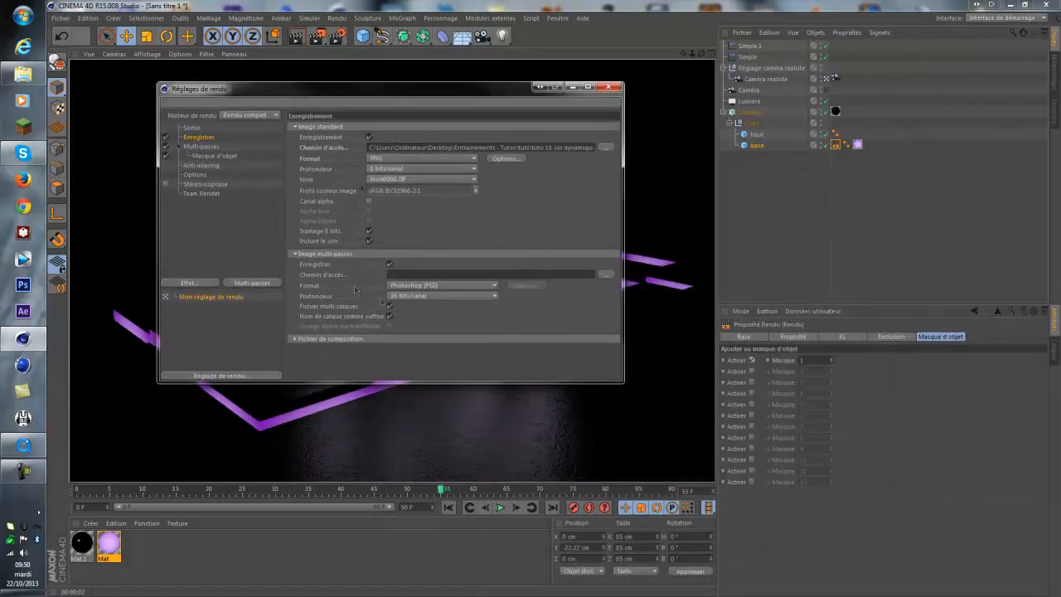
{"action": "left_click", "coordinate": [414, 286]}
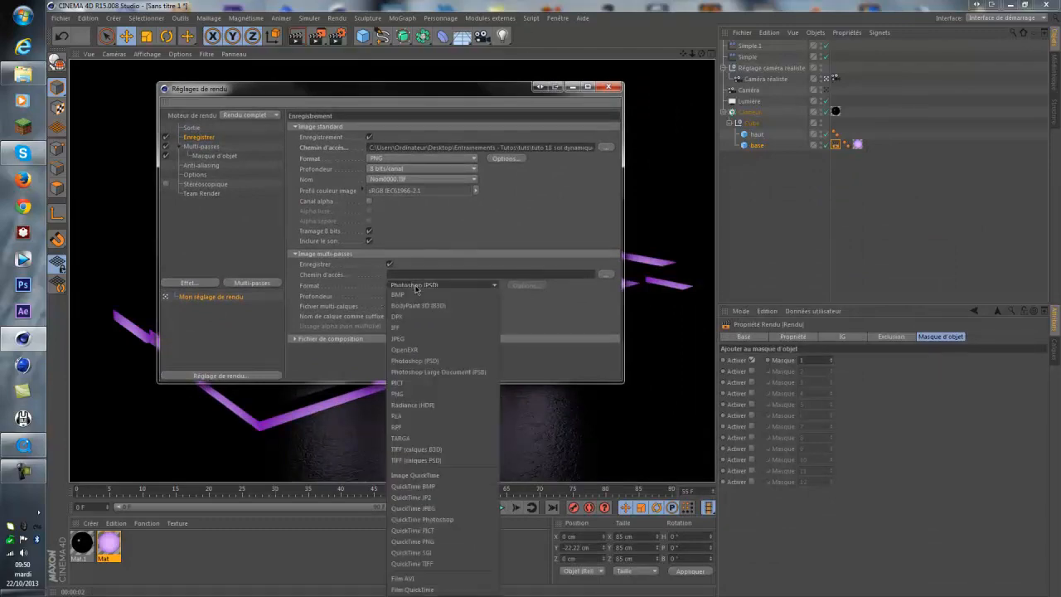
{"action": "left_click", "coordinate": [398, 394]}
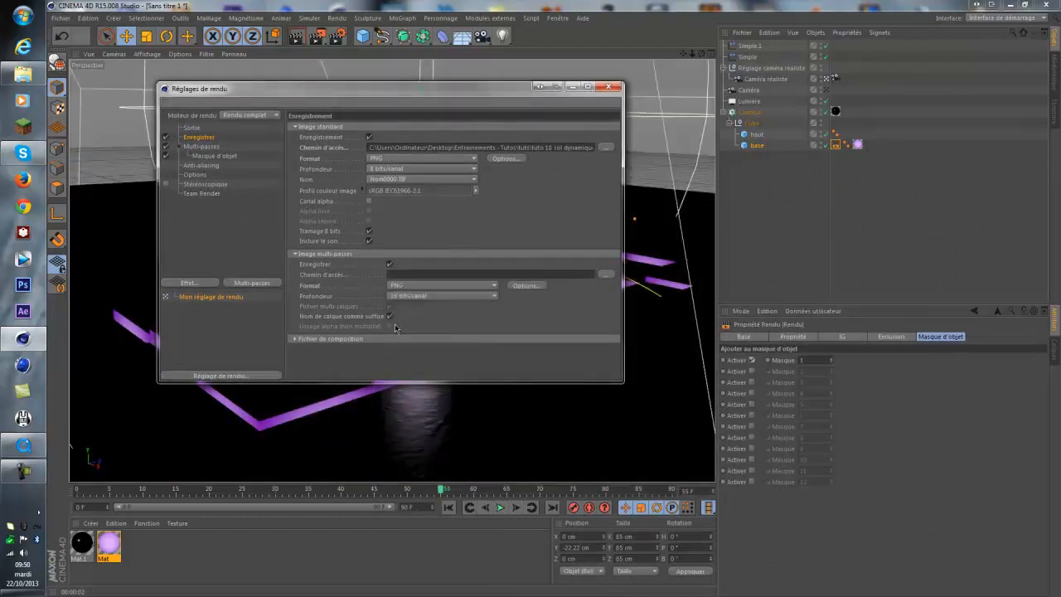
Set the multi-pass save path to a file named masque in the masque folder, and close the render settings
{"action": "left_click", "coordinate": [604, 276]}
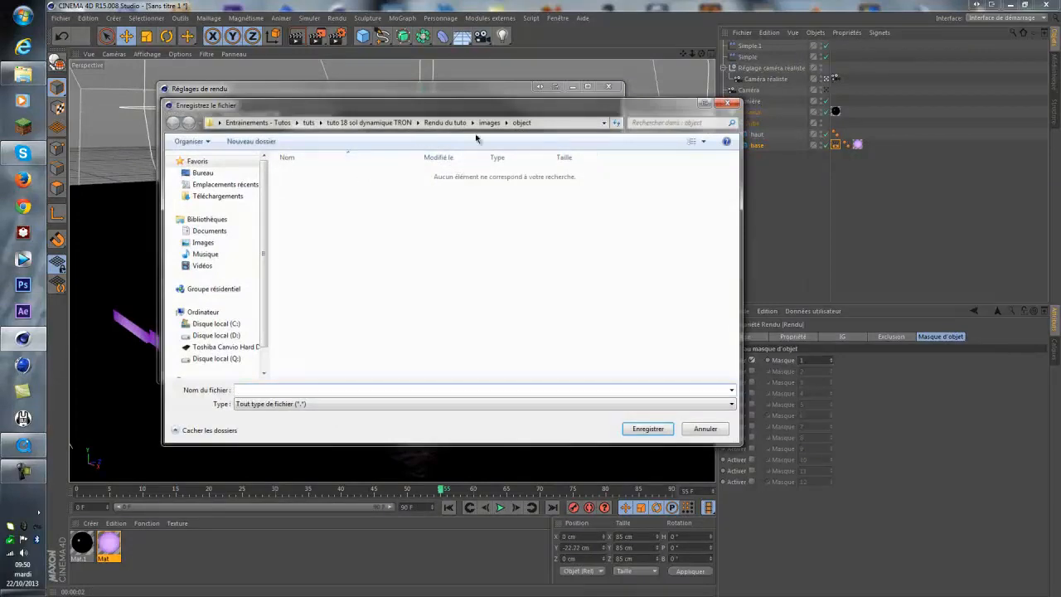
{"action": "left_click", "coordinate": [489, 122]}
{"action": "double_click", "coordinate": [299, 174]}
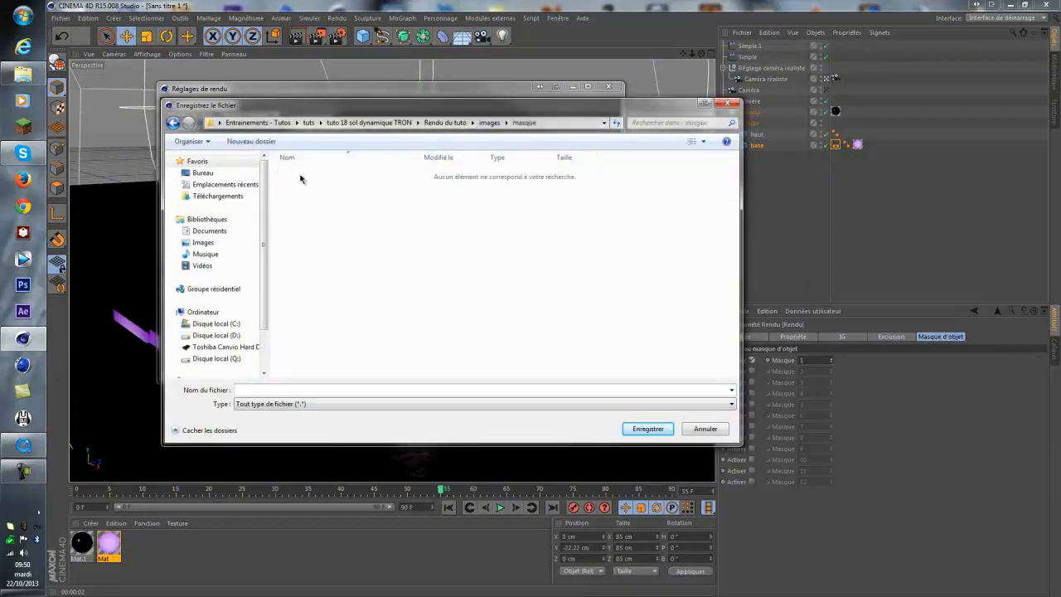
{"action": "left_click", "coordinate": [286, 389]}
{"action": "type", "text": "masque"}
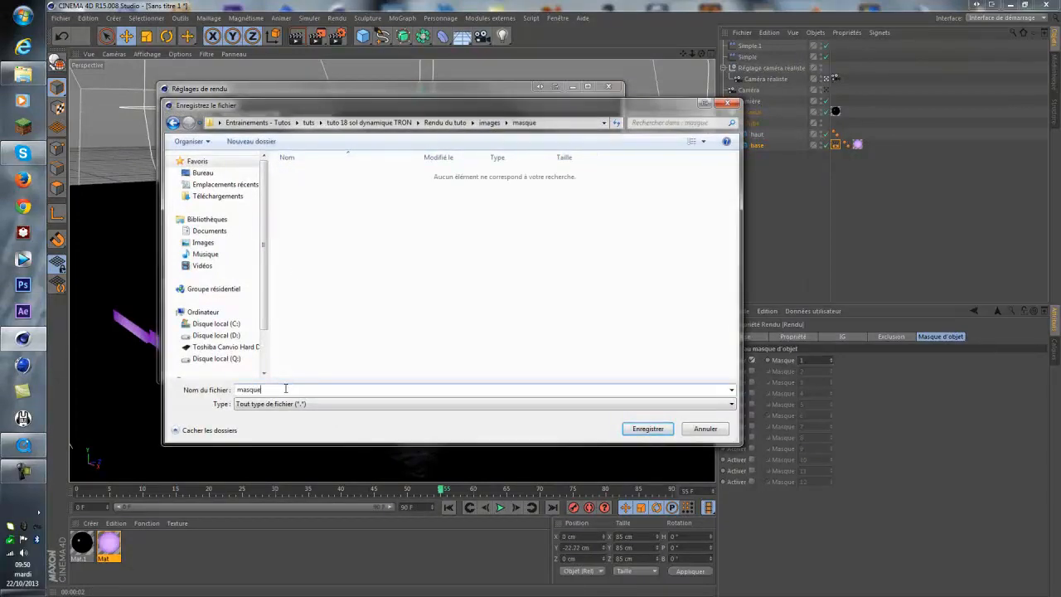
{"action": "key", "text": "Return"}
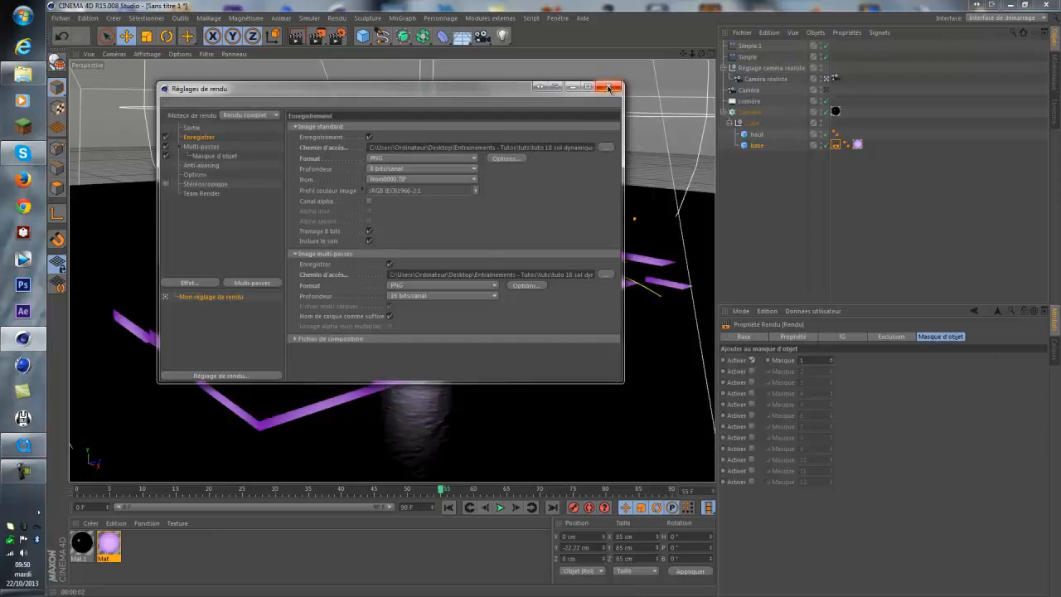
{"action": "left_click", "coordinate": [609, 86]}
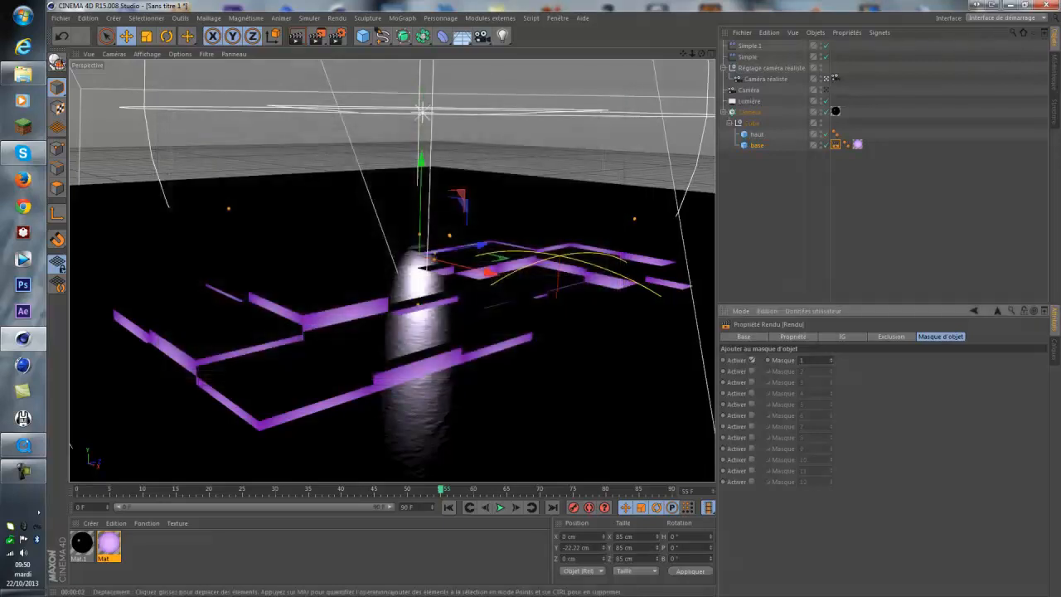
Save the project as tuto in the Fichiers C4D folder of tuto 18 sol dynamique TRON
{"action": "left_click", "coordinate": [60, 17]}
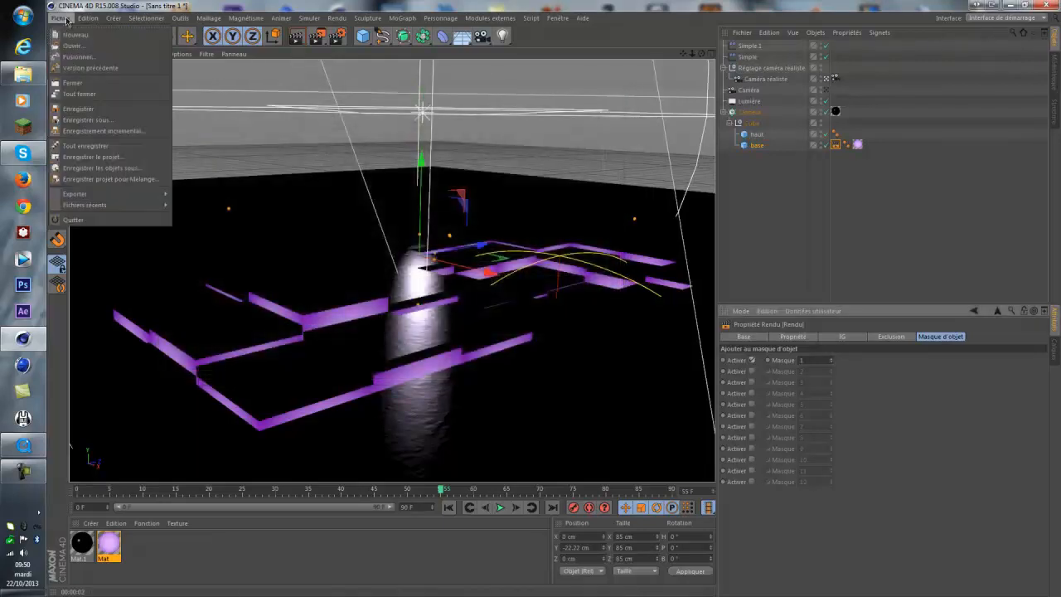
{"action": "left_click", "coordinate": [97, 120]}
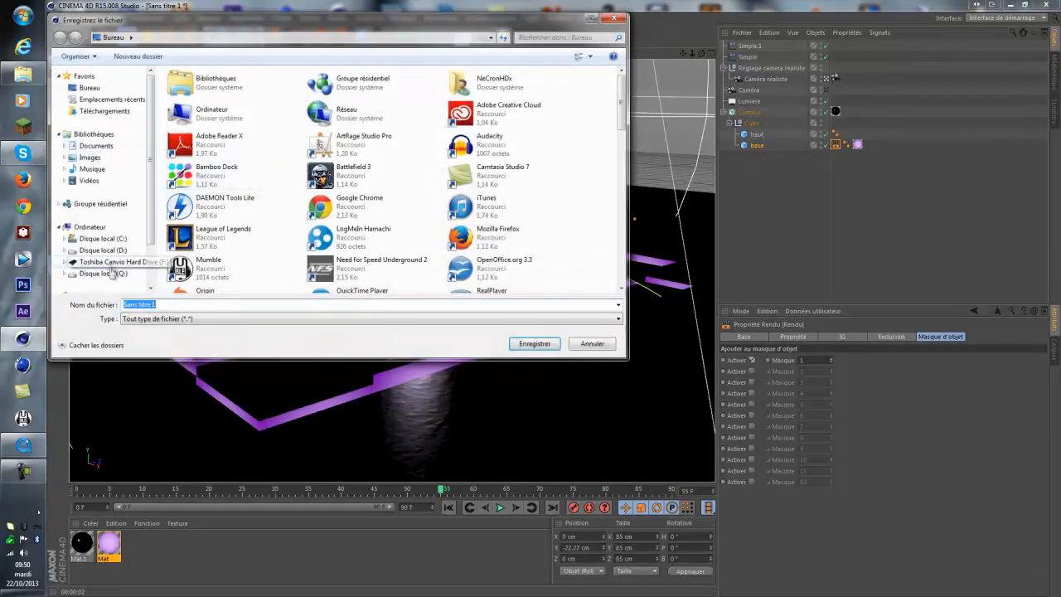
{"action": "left_click", "coordinate": [89, 88]}
{"action": "scroll", "coordinate": [624, 99], "scroll_direction": "down", "scroll_amount": 5}
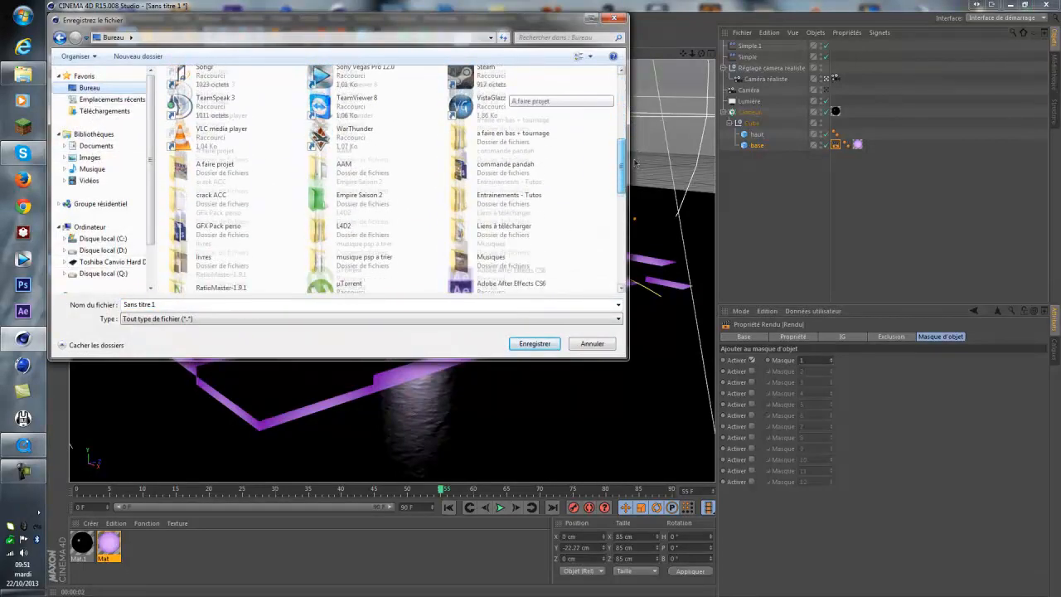
{"action": "double_click", "coordinate": [506, 177]}
{"action": "double_click", "coordinate": [208, 99]}
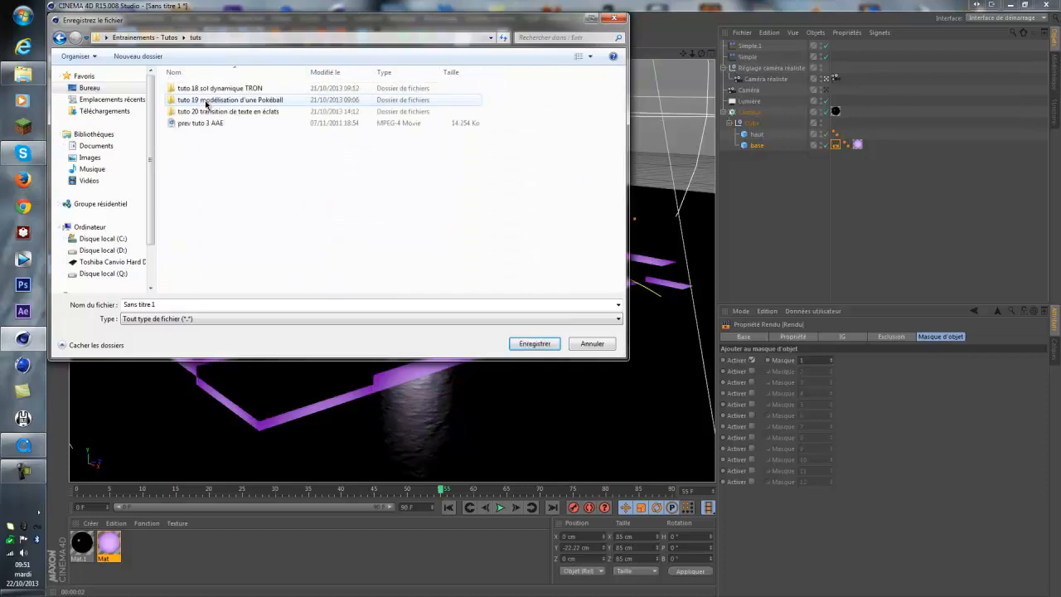
{"action": "double_click", "coordinate": [206, 100]}
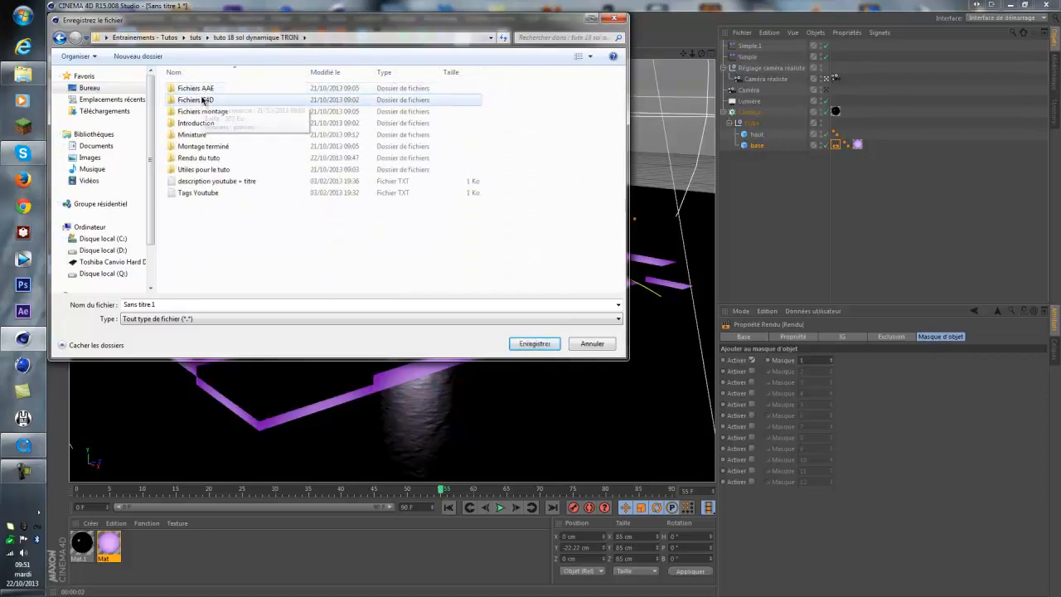
{"action": "double_click", "coordinate": [207, 99]}
{"action": "left_click", "coordinate": [184, 305]}
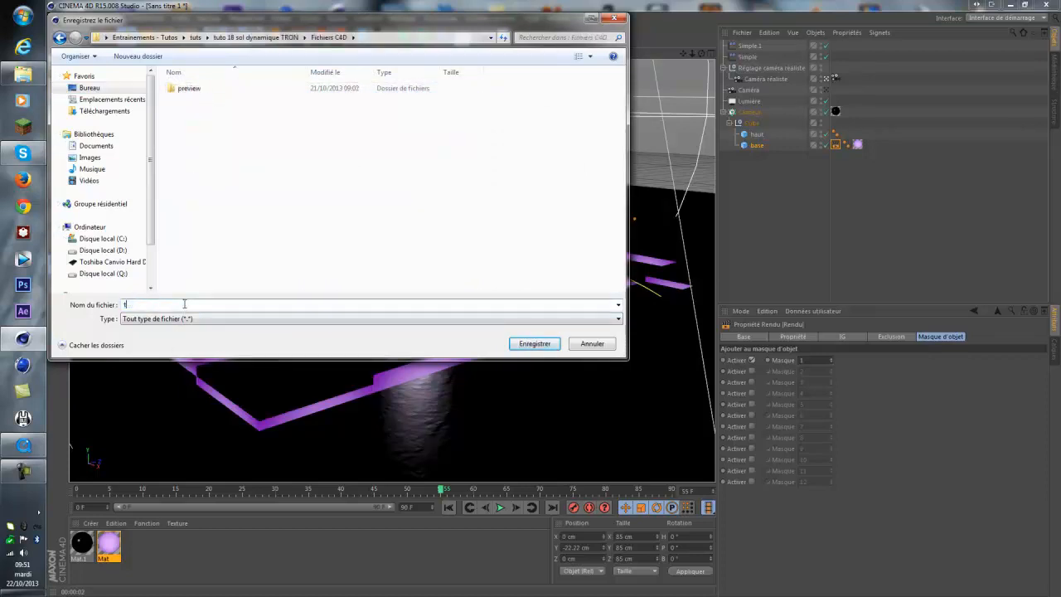
{"action": "key", "text": "Return"}
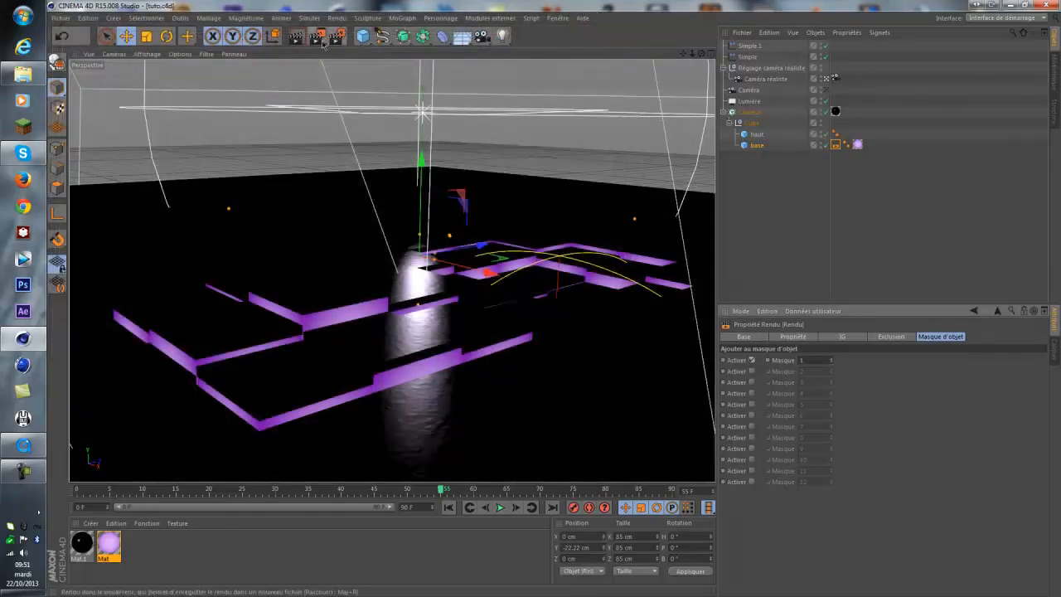
Render the full animation in the picture viewer with the image fitted to an enlarged viewer, and close the viewer when rendering ends
{"action": "left_click", "coordinate": [320, 38]}
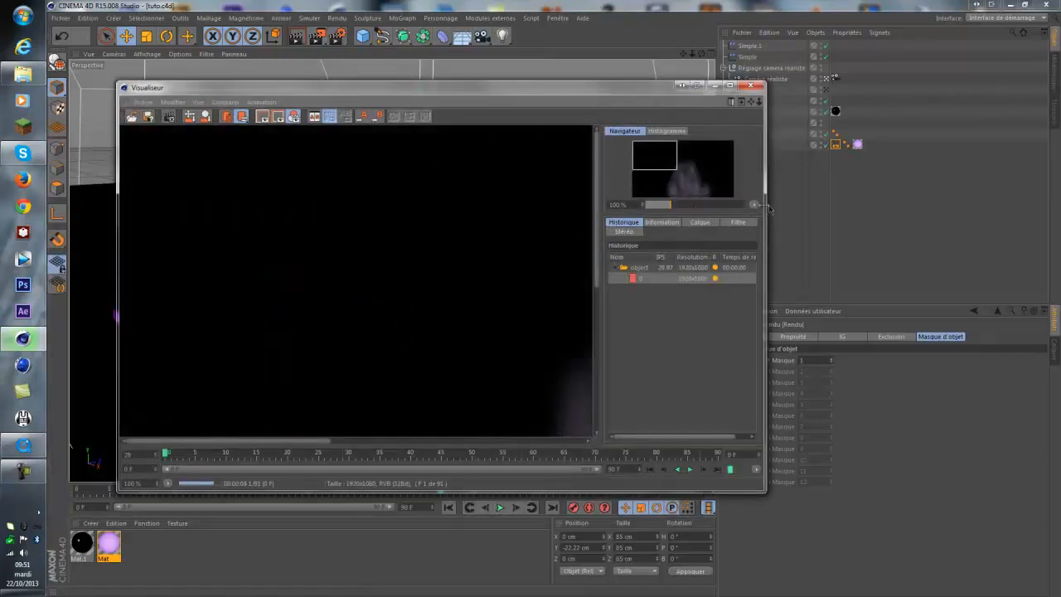
{"action": "left_click", "coordinate": [755, 204]}
{"action": "left_click", "coordinate": [780, 215]}
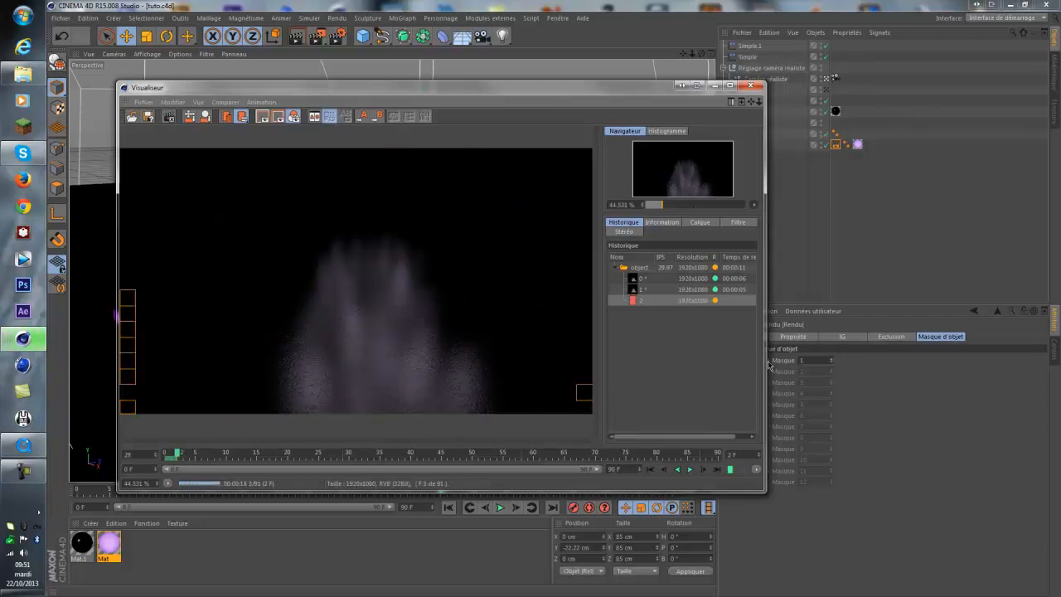
{"action": "left_click_drag", "start_coordinate": [770, 364], "coordinate": [799, 365]}
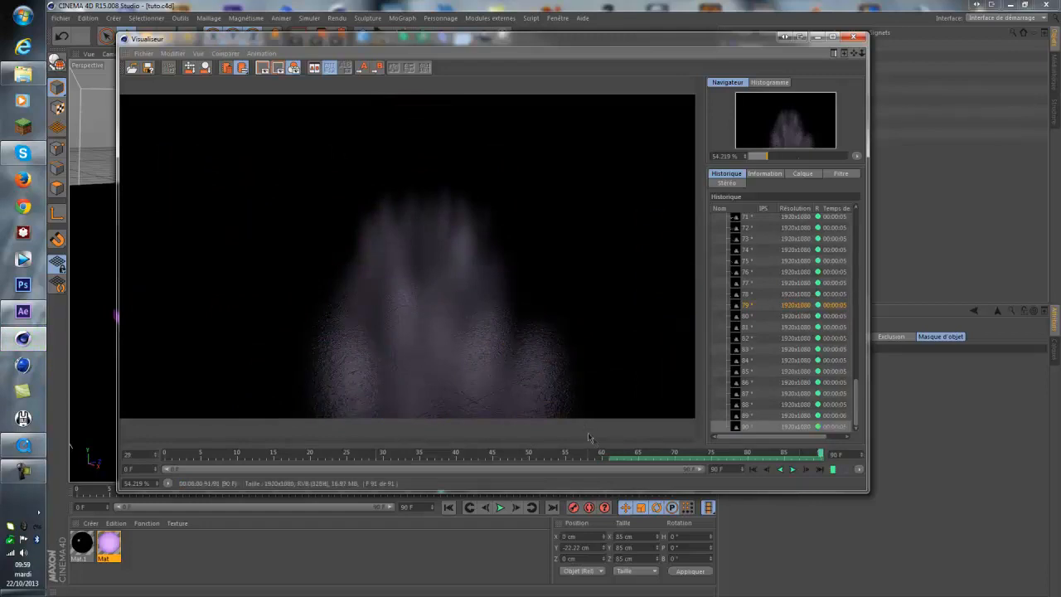
{"action": "left_click", "coordinate": [853, 36]}
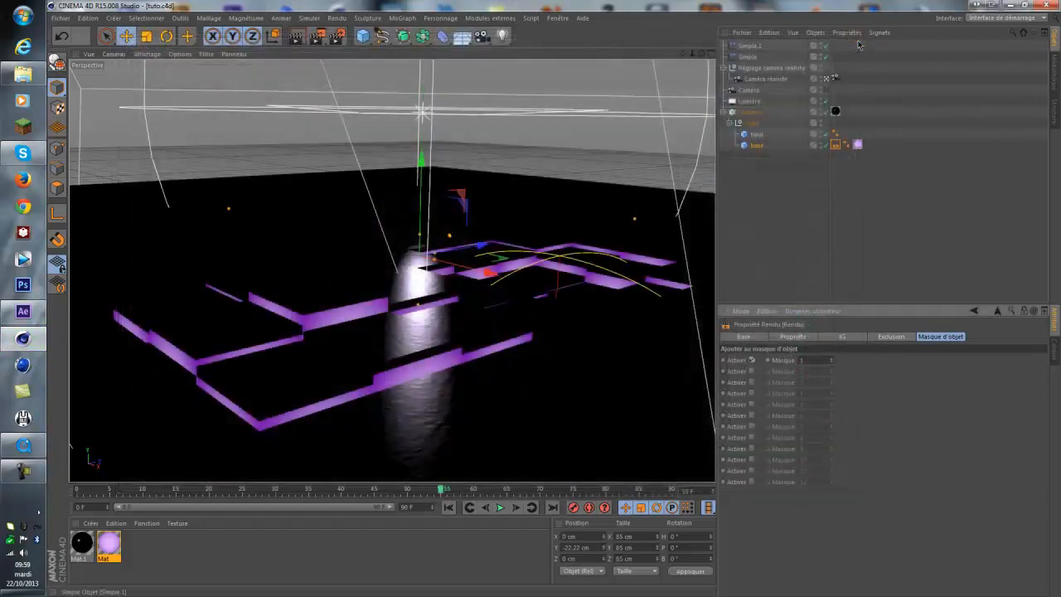
Save the project again and close Cinema 4D
{"action": "left_click", "coordinate": [68, 18]}
{"action": "left_click", "coordinate": [99, 109]}
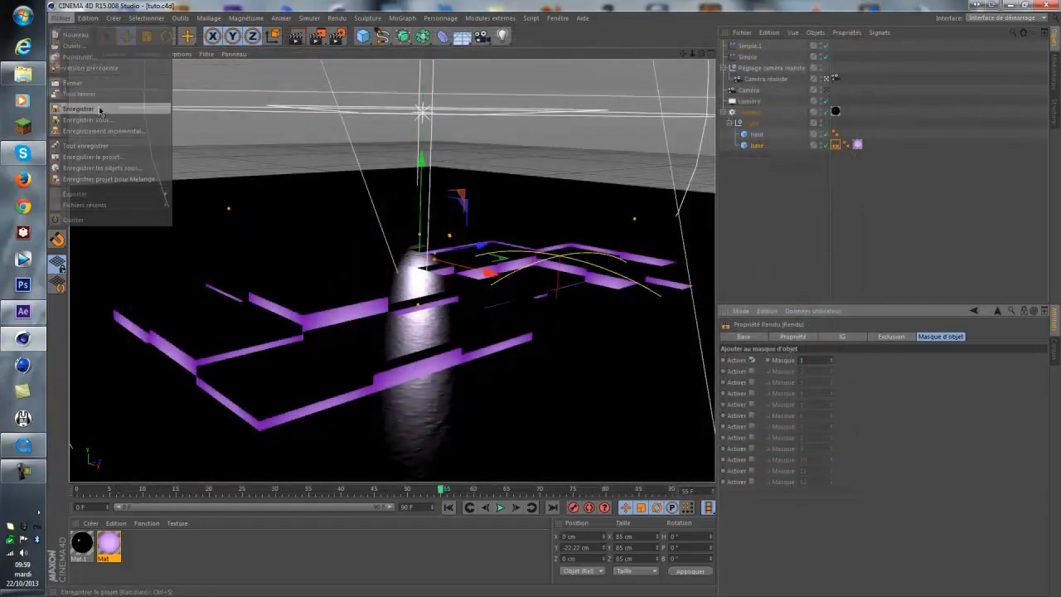
{"action": "left_click", "coordinate": [1046, 5]}
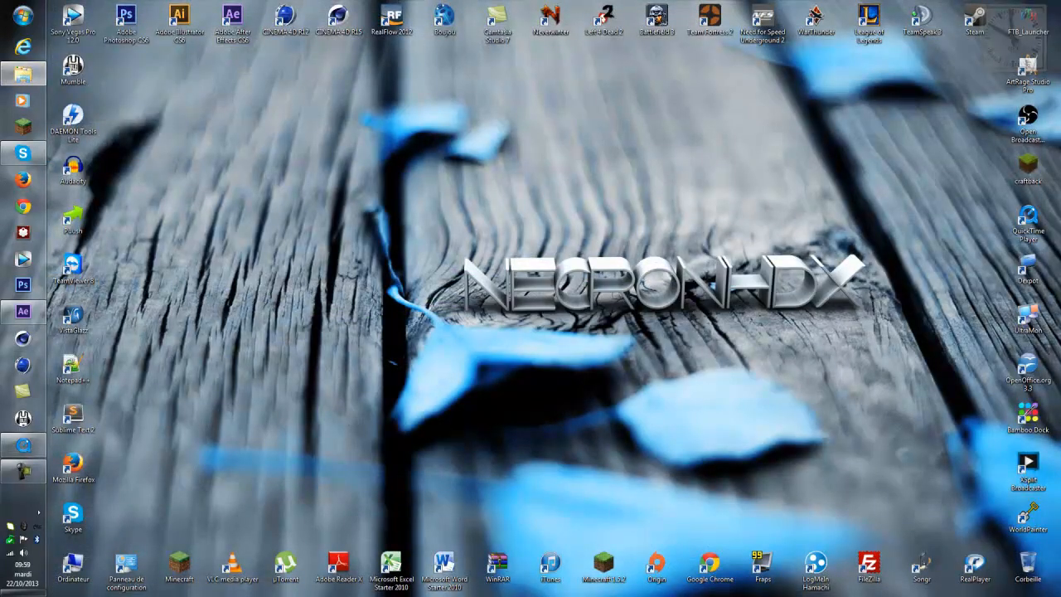
Switch to Windows Explorer and open the object folder inside Rendu du tuto, images
{"action": "left_click", "coordinate": [23, 74]}
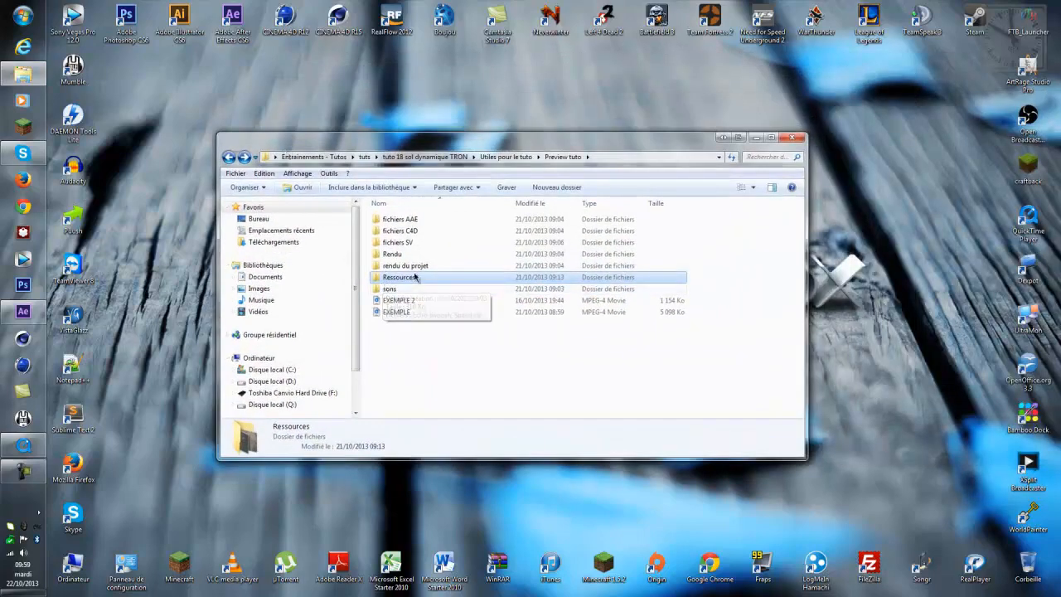
{"action": "left_click", "coordinate": [503, 156]}
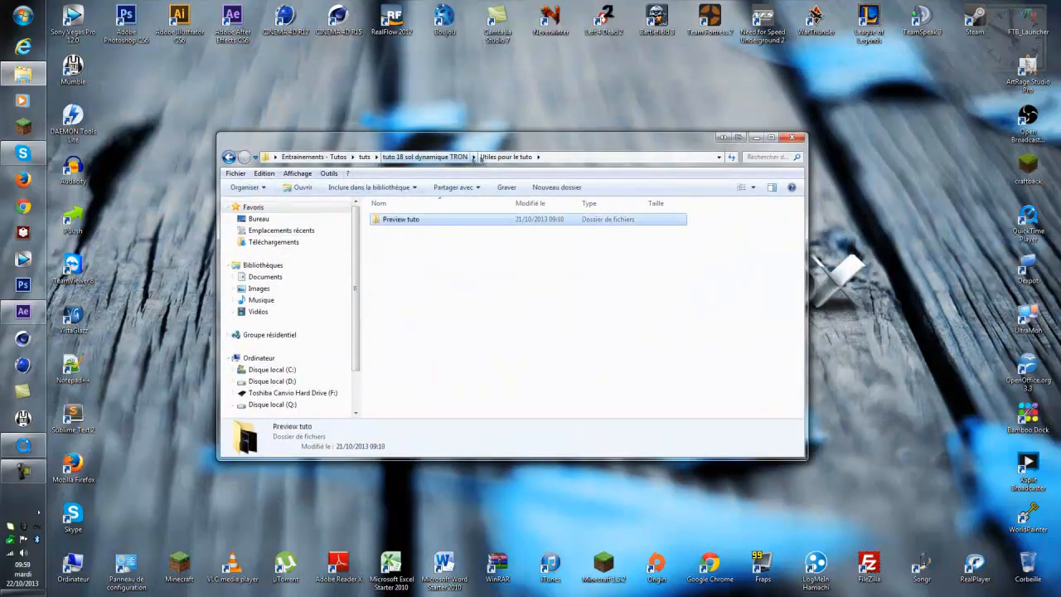
{"action": "left_click", "coordinate": [464, 156]}
{"action": "double_click", "coordinate": [410, 290]}
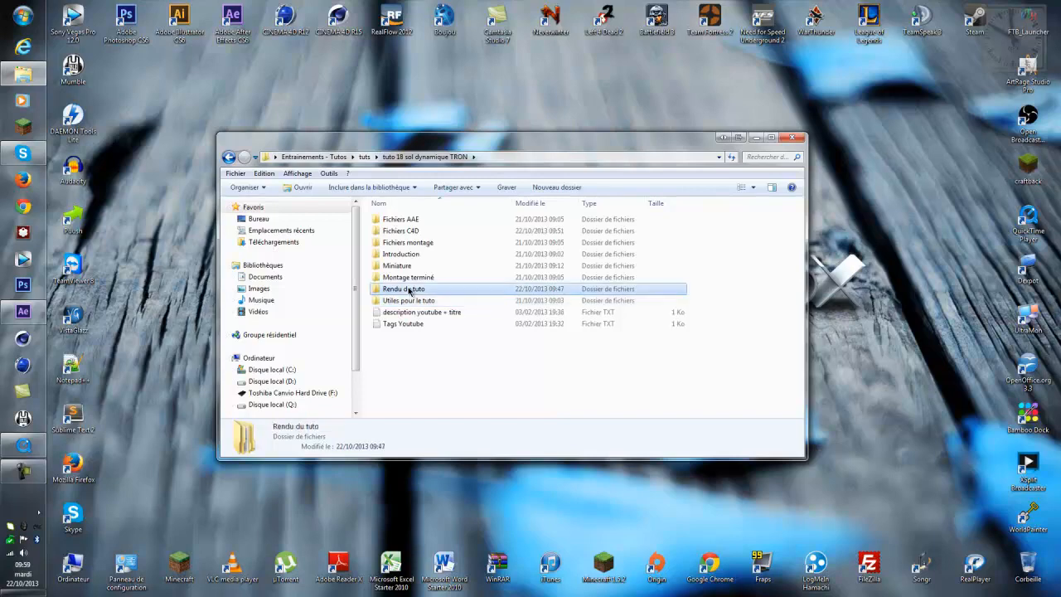
{"action": "double_click", "coordinate": [407, 219]}
{"action": "double_click", "coordinate": [397, 232]}
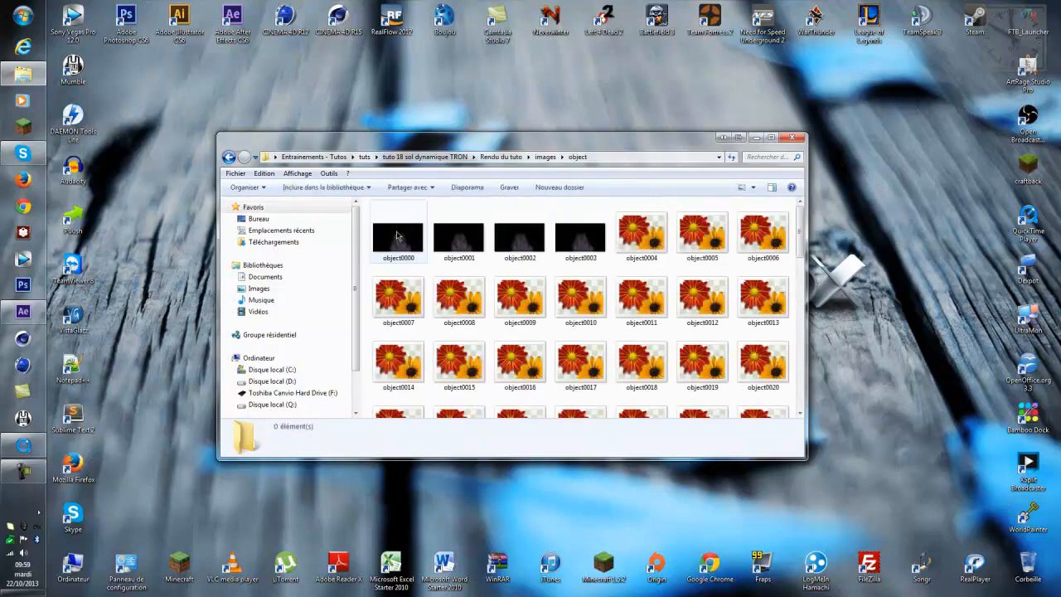
Open the first rendered image, object0000, examine the following frames of the sequence one by one, and close the photo viewer
{"action": "left_click", "coordinate": [397, 236]}
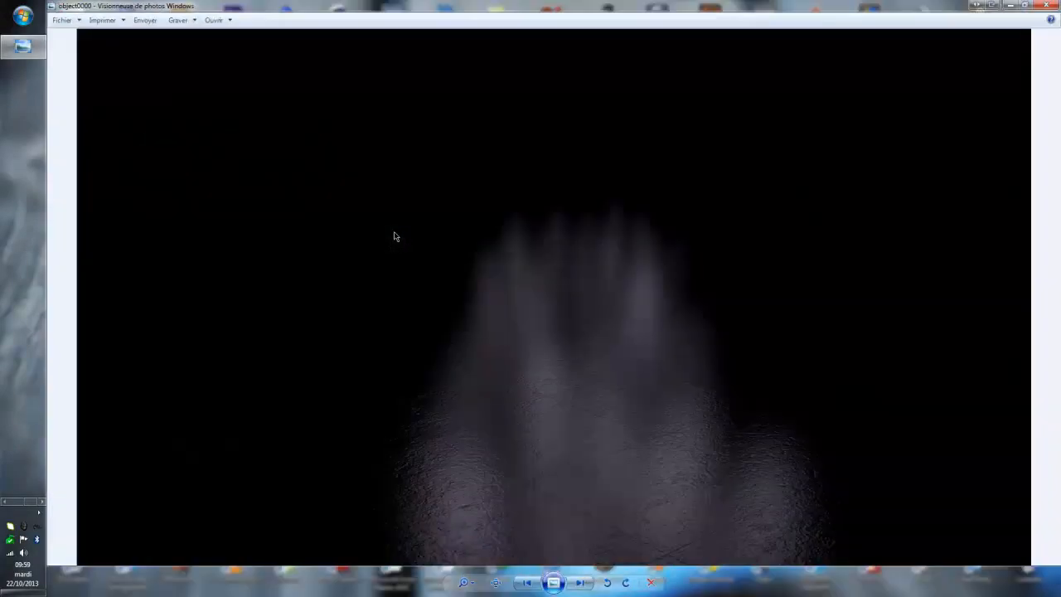
{"action": "key", "text": "Right"}
{"action": "key", "text": "Right"}
{"action": "key", "text": "Right"}
{"action": "key", "text": "Right"}
{"action": "key", "text": "Right"}
{"action": "key", "text": "Right"}
{"action": "key", "text": "Right"}
{"action": "key", "text": "Right"}
{"action": "key", "text": "Right"}
{"action": "key", "text": "Right"}
{"action": "key", "text": "Right"}
{"action": "key", "text": "Right"}
{"action": "key", "text": "Right"}
{"action": "key", "text": "Right"}
{"action": "key", "text": "Right"}
{"action": "key", "text": "Right"}
{"action": "key", "text": "Right"}
{"action": "key", "text": "Right"}
{"action": "key", "text": "Right"}
{"action": "key", "text": "Right"}
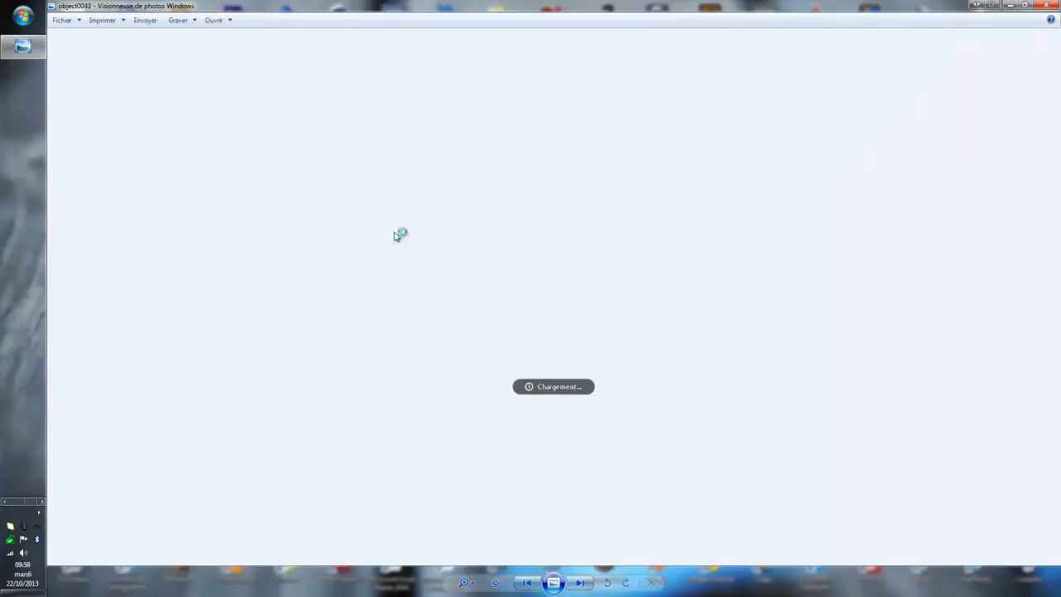
{"action": "key", "text": "Right"}
{"action": "key", "text": "Right"}
{"action": "key", "text": "Right"}
{"action": "key", "text": "Right"}
{"action": "key", "text": "Right"}
{"action": "key", "text": "Right"}
{"action": "key", "text": "Right"}
{"action": "key", "text": "Right"}
{"action": "key", "text": "Right"}
{"action": "key", "text": "Right"}
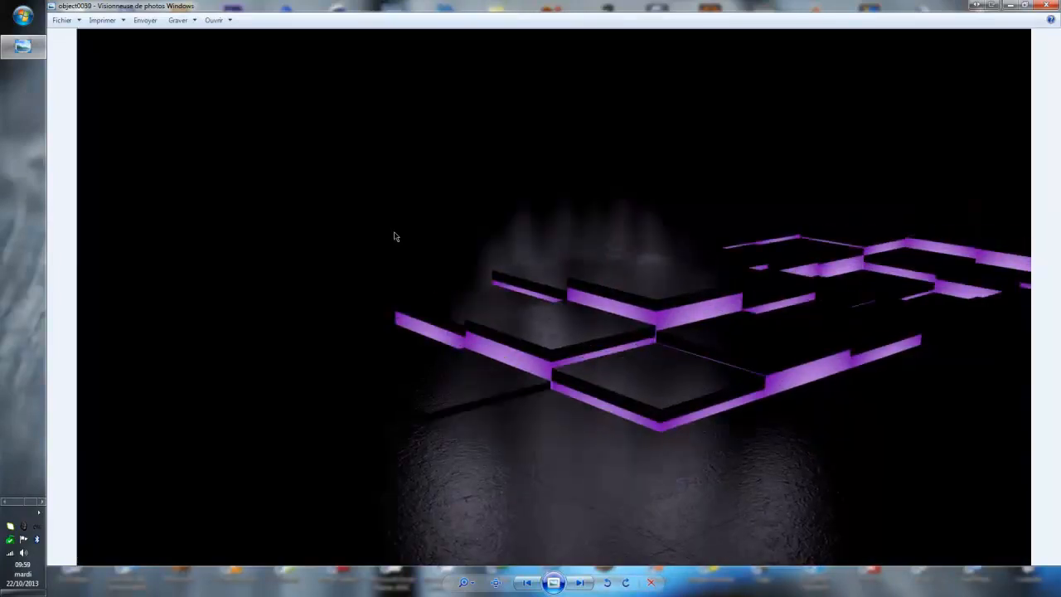
{"action": "key", "text": "Right"}
{"action": "key", "text": "Right"}
{"action": "key", "text": "Right"}
{"action": "key", "text": "Right"}
{"action": "key", "text": "Right"}
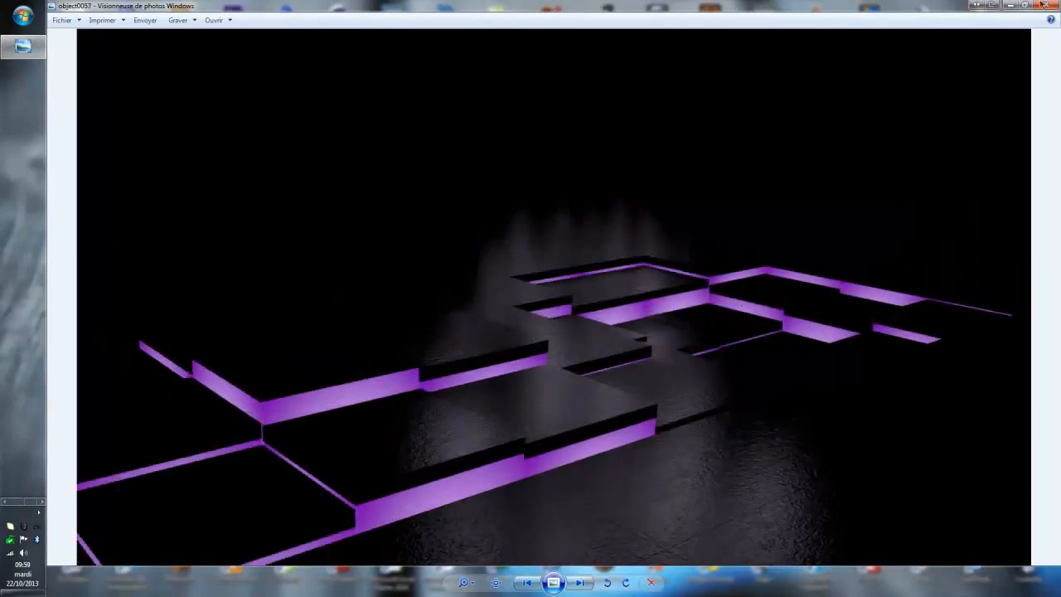
{"action": "left_click", "coordinate": [1043, 4]}
Open the masque folder, examine the object mask frames of the moving cubes one by one, and close the photo viewer
{"action": "left_click", "coordinate": [231, 157]}
{"action": "left_click", "coordinate": [402, 220]}
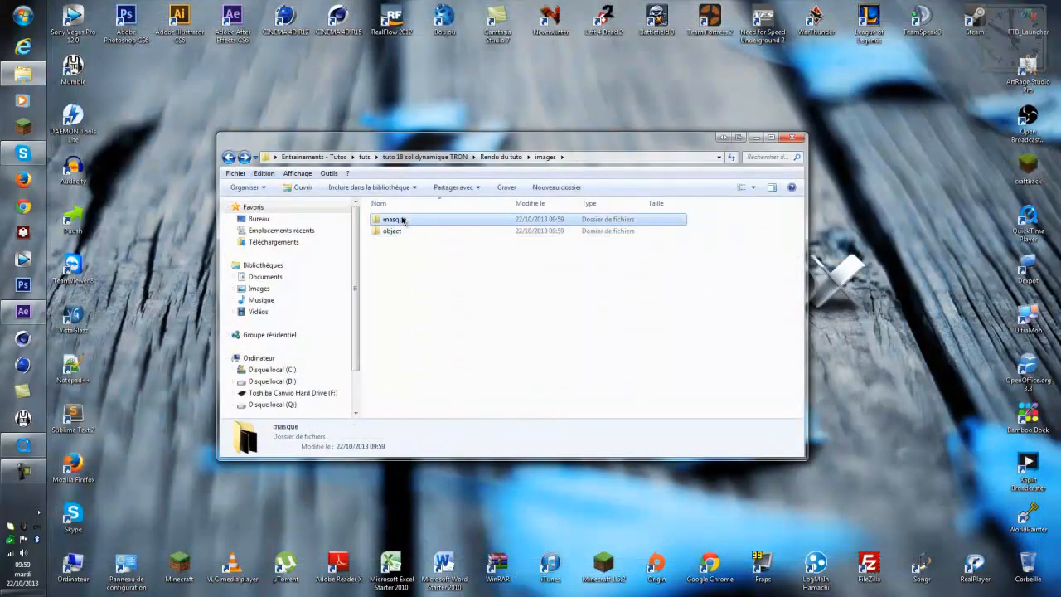
{"action": "double_click", "coordinate": [403, 220]}
{"action": "scroll", "coordinate": [489, 309], "scroll_direction": "down", "scroll_amount": 5}
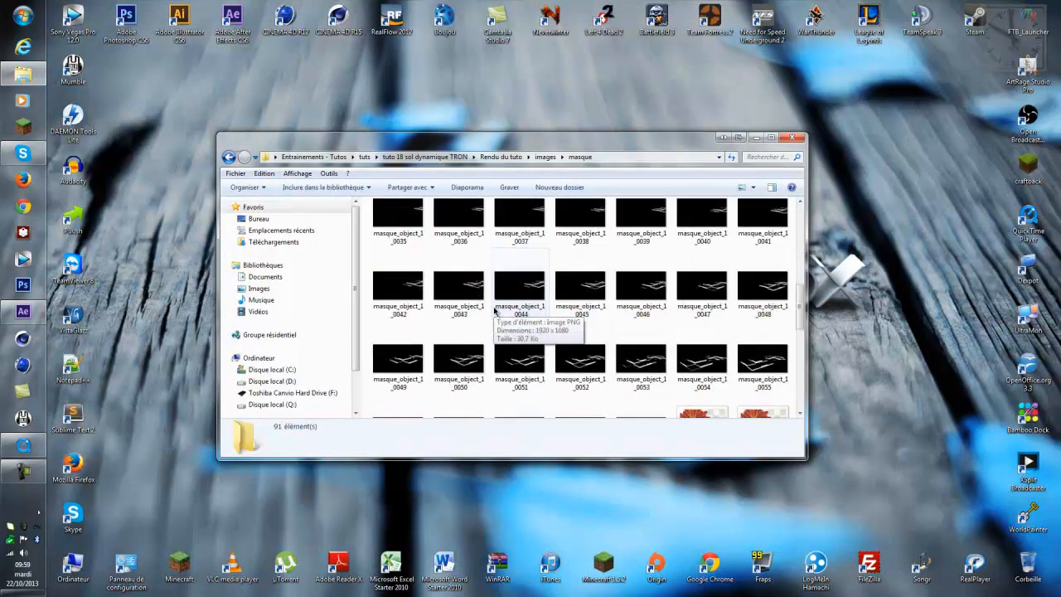
{"action": "double_click", "coordinate": [464, 362]}
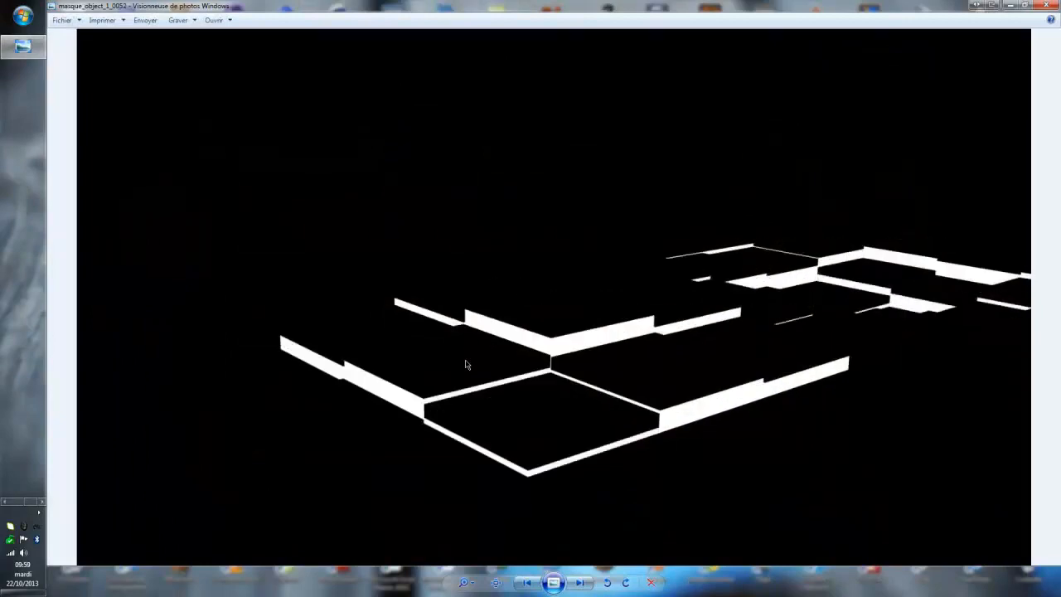
{"action": "key", "text": "Right"}
{"action": "key", "text": "Right"}
{"action": "key", "text": "Right"}
{"action": "key", "text": "Right"}
{"action": "key", "text": "Right"}
{"action": "key", "text": "Right"}
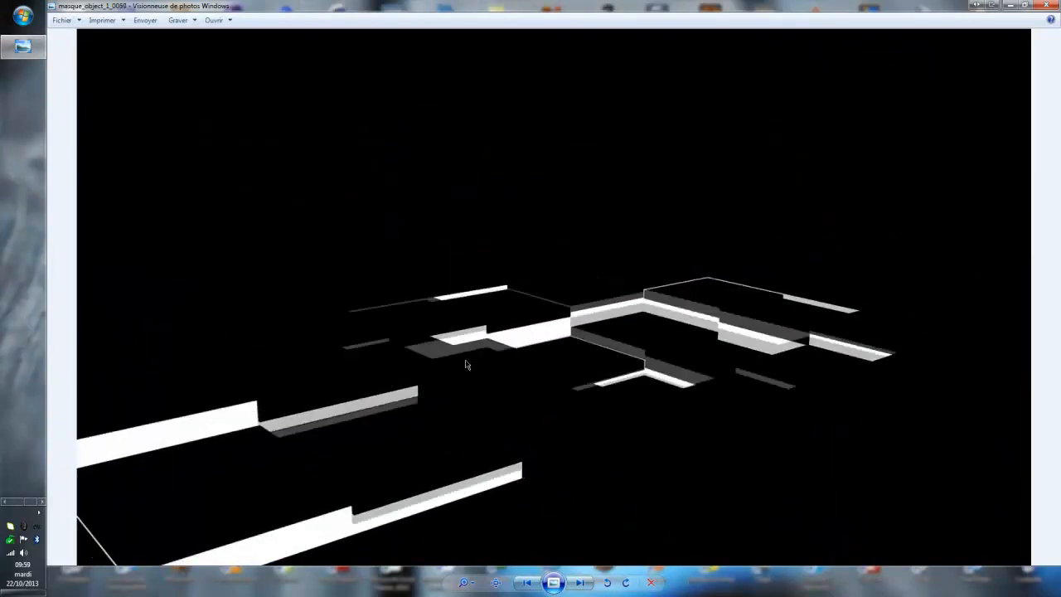
{"action": "key", "text": "Right"}
{"action": "key", "text": "Right"}
{"action": "key", "text": "Right"}
{"action": "key", "text": "Right"}
{"action": "key", "text": "Right"}
{"action": "key", "text": "Right"}
{"action": "key", "text": "Right"}
{"action": "key", "text": "Right"}
{"action": "key", "text": "Right"}
{"action": "key", "text": "Right"}
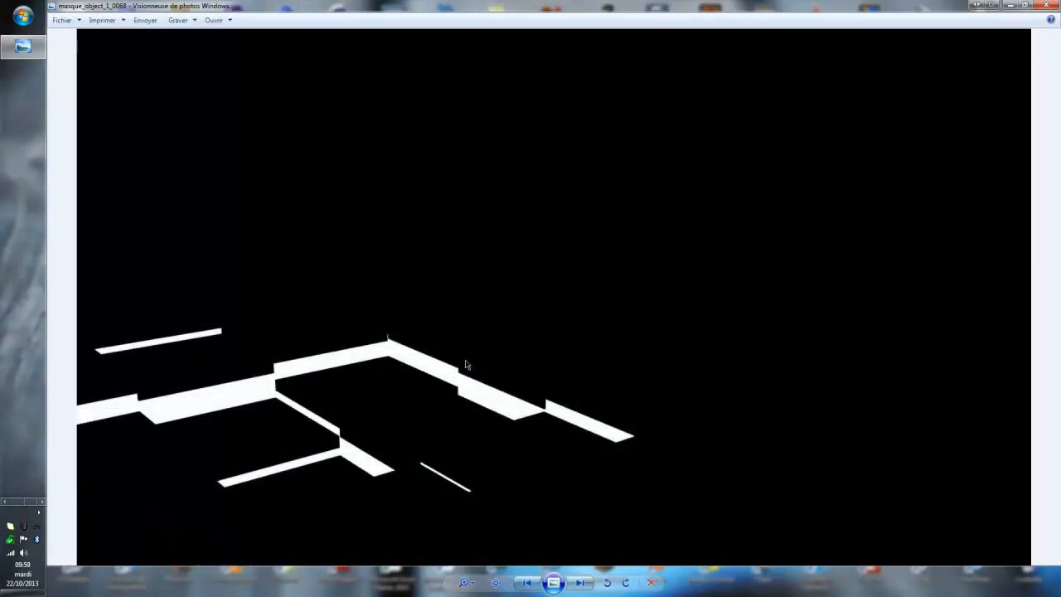
{"action": "left_click", "coordinate": [1050, 6]}
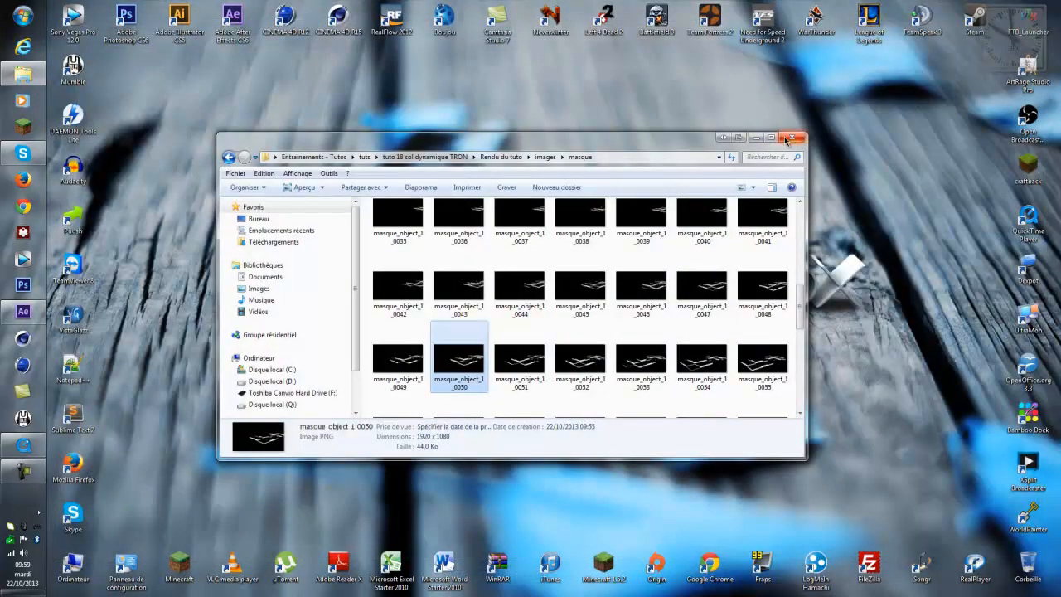
Minimize the file explorer, switch to After Effects, and adjust the width of the Project panel
{"action": "left_click", "coordinate": [755, 137]}
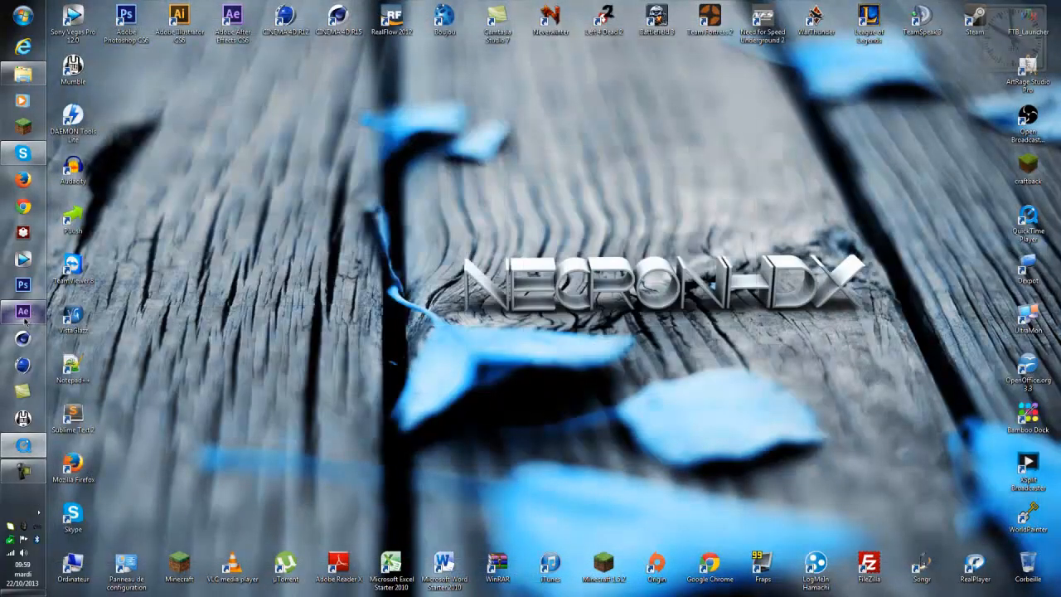
{"action": "left_click", "coordinate": [127, 330]}
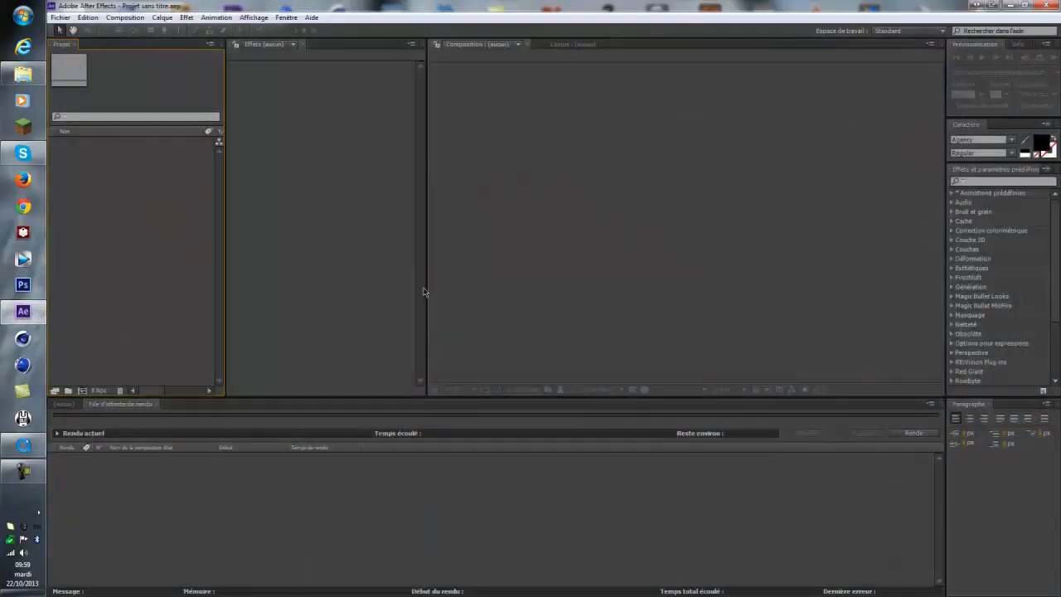
{"action": "left_click_drag", "start_coordinate": [228, 223], "coordinate": [315, 221]}
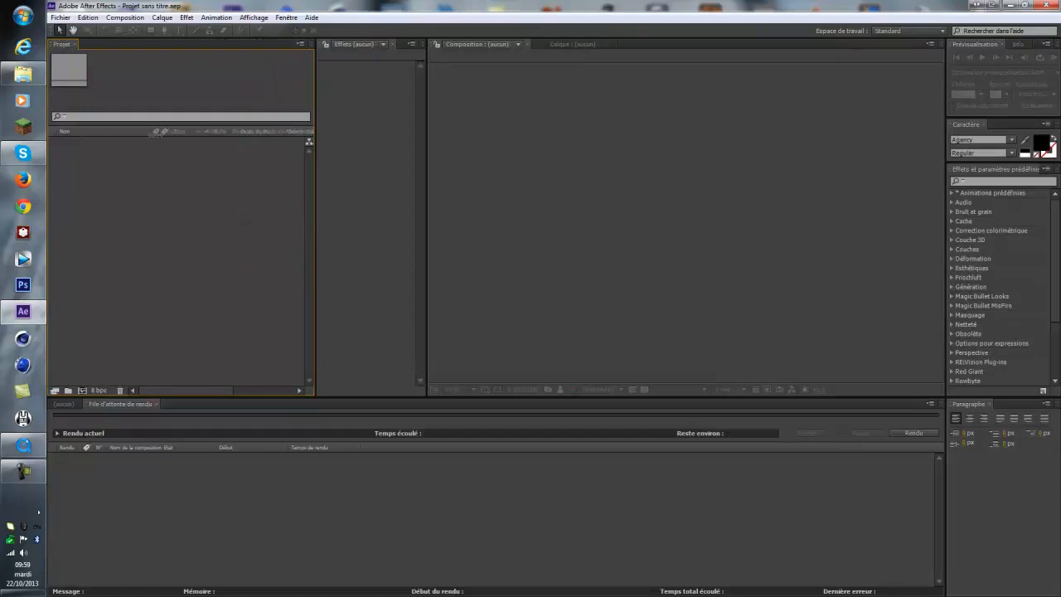
{"action": "left_click_drag", "start_coordinate": [316, 182], "coordinate": [449, 178]}
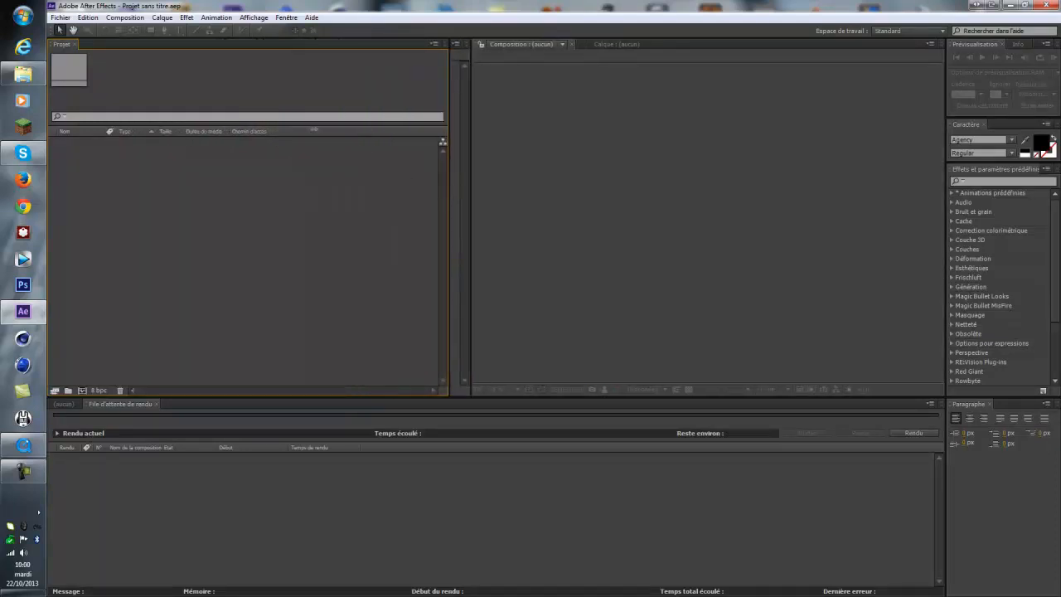
{"action": "left_click_drag", "start_coordinate": [449, 184], "coordinate": [208, 185]}
{"action": "left_click_drag", "start_coordinate": [208, 185], "coordinate": [214, 185]}
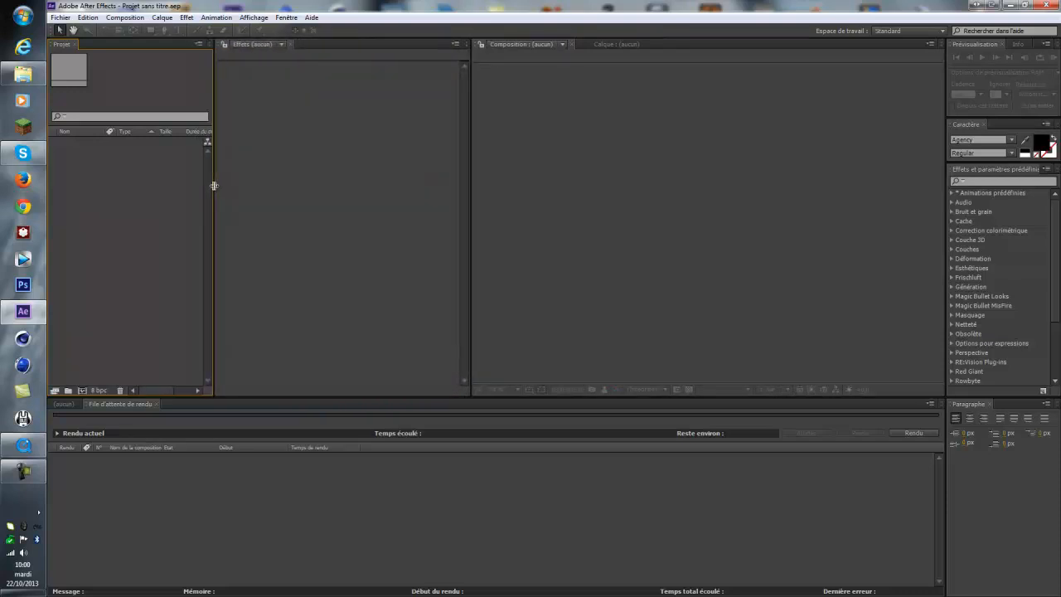
Start a multiple-file import and browse from the desktop through tuto 18 sol dynamique TRON and Rendu du tuto to the images folder
{"action": "right_click", "coordinate": [86, 200]}
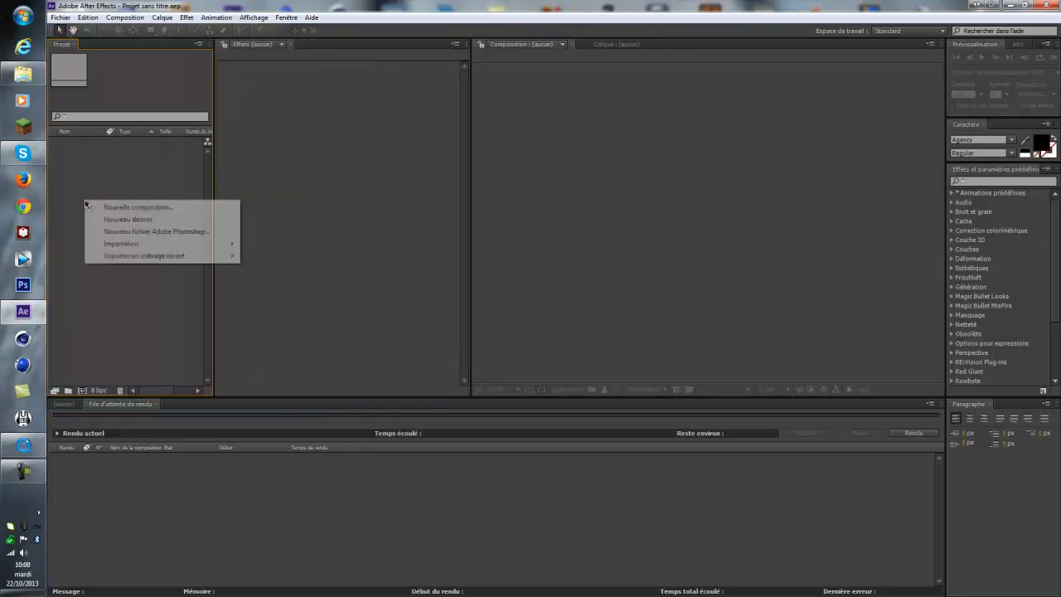
{"action": "mouse_move", "coordinate": [130, 246]}
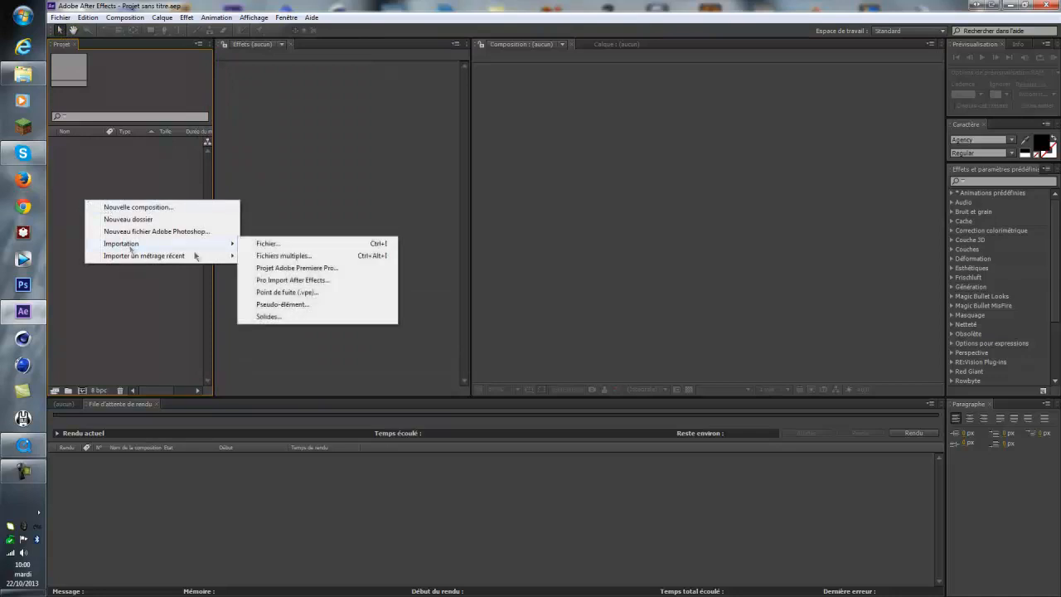
{"action": "left_click", "coordinate": [293, 257]}
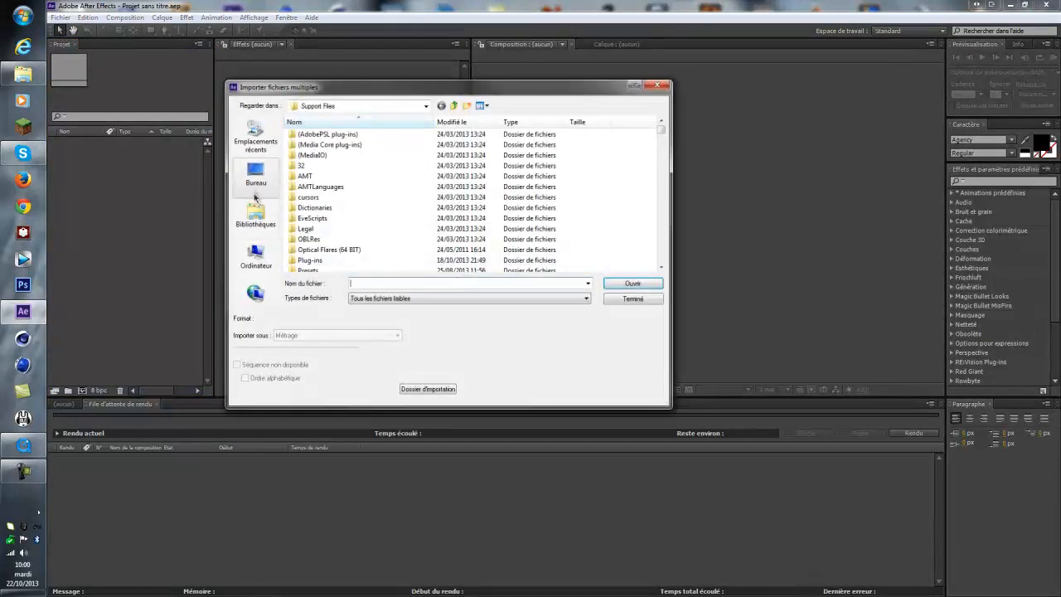
{"action": "left_click_drag", "start_coordinate": [662, 142], "coordinate": [672, 195]}
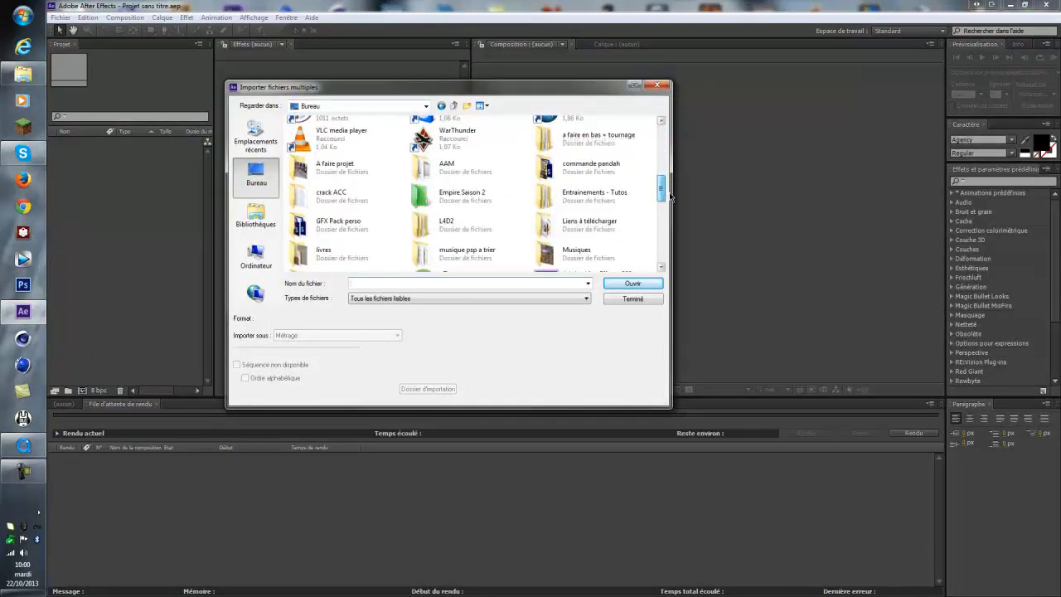
{"action": "double_click", "coordinate": [613, 209]}
{"action": "double_click", "coordinate": [329, 146]}
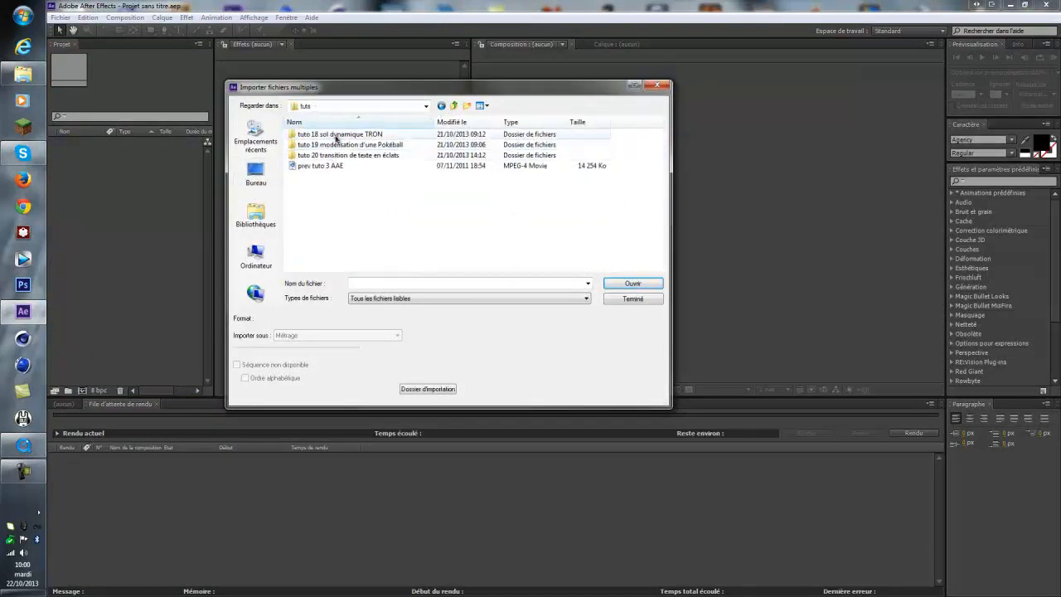
{"action": "double_click", "coordinate": [331, 135]}
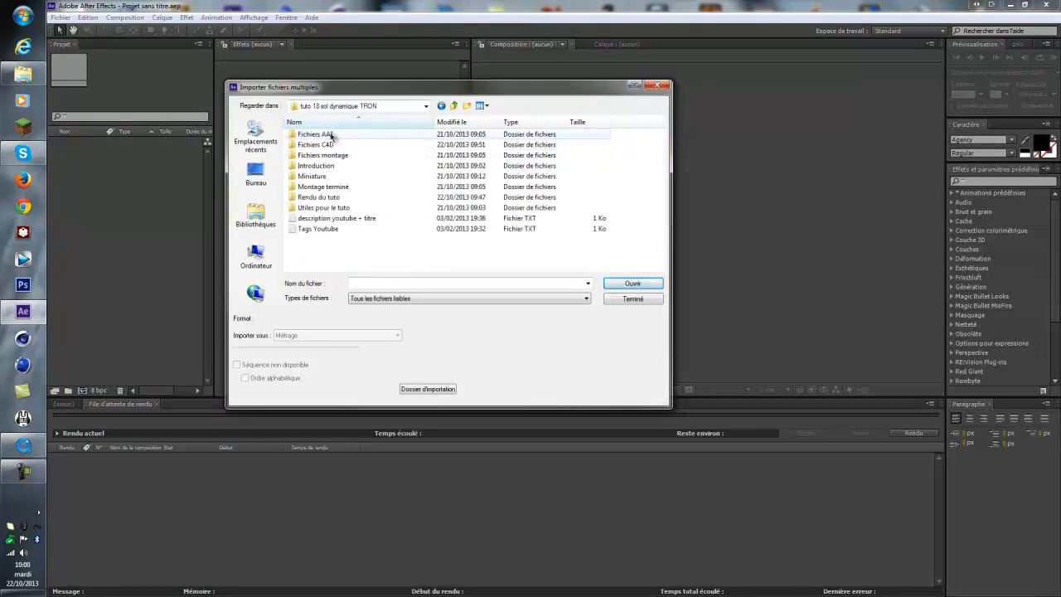
{"action": "double_click", "coordinate": [358, 199]}
{"action": "double_click", "coordinate": [331, 135]}
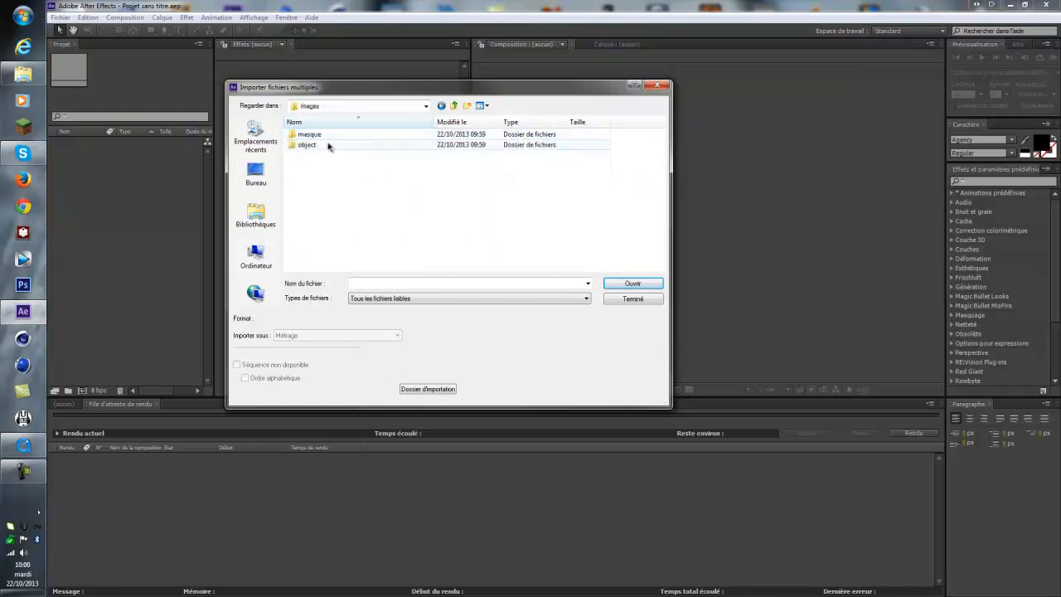
Import object0000 from the object folder as a PNG sequence
{"action": "double_click", "coordinate": [327, 146]}
{"action": "left_click", "coordinate": [319, 158]}
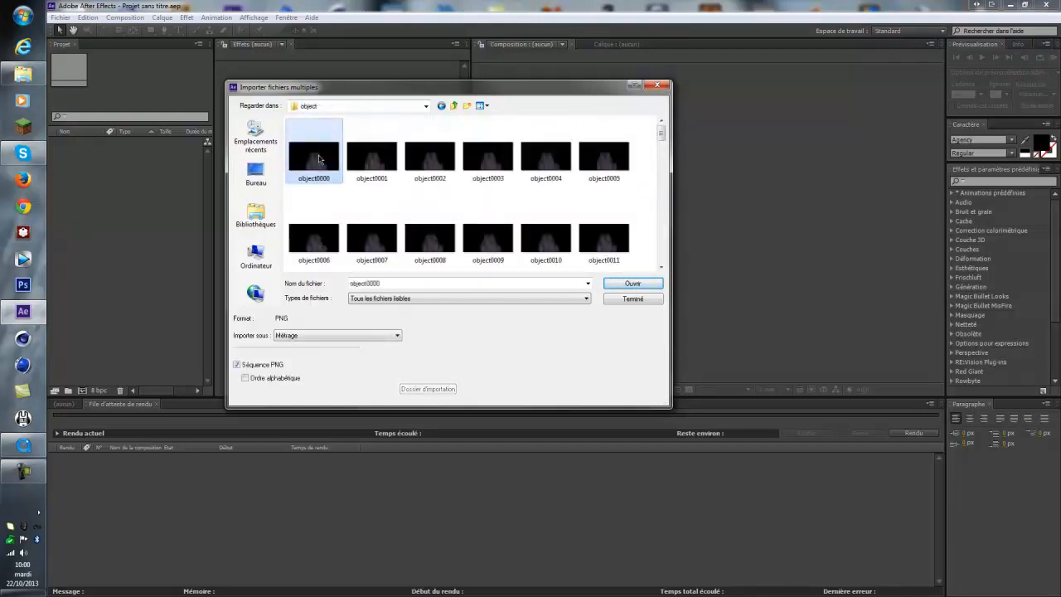
{"action": "left_click", "coordinate": [627, 284]}
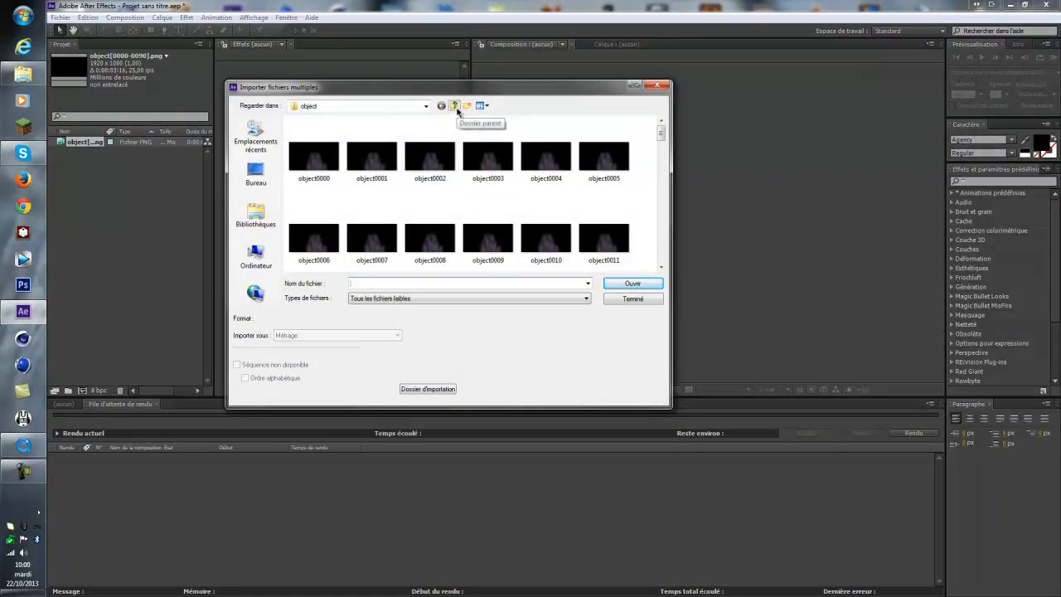
Import masque_object_1_0000 from the masque folder with the PNG sequence option enabled, and finish the multiple-file import
{"action": "left_click", "coordinate": [457, 110]}
{"action": "double_click", "coordinate": [327, 130]}
{"action": "left_click", "coordinate": [306, 152]}
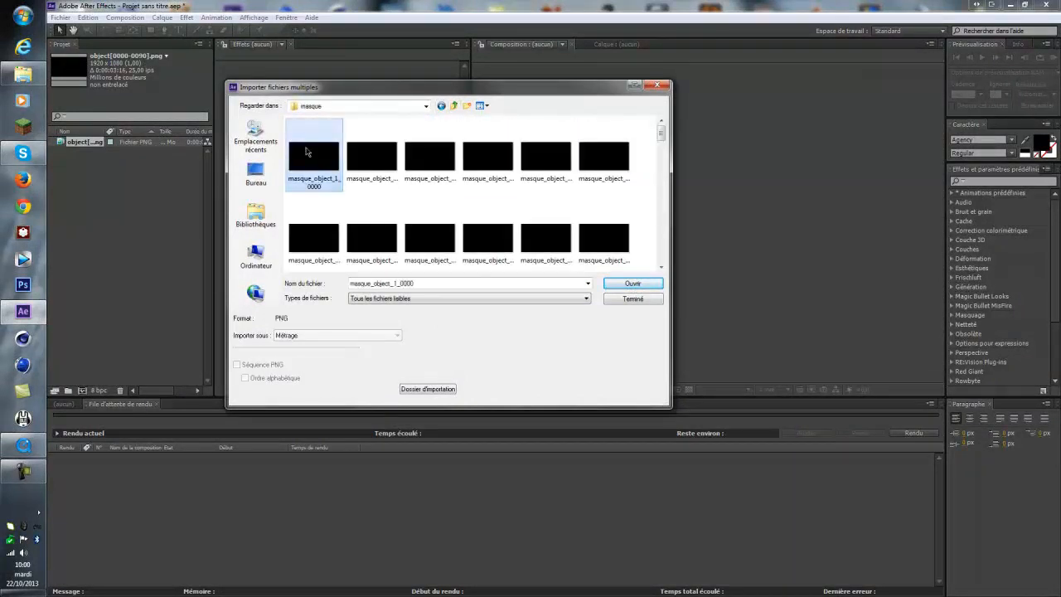
{"action": "left_click", "coordinate": [236, 364]}
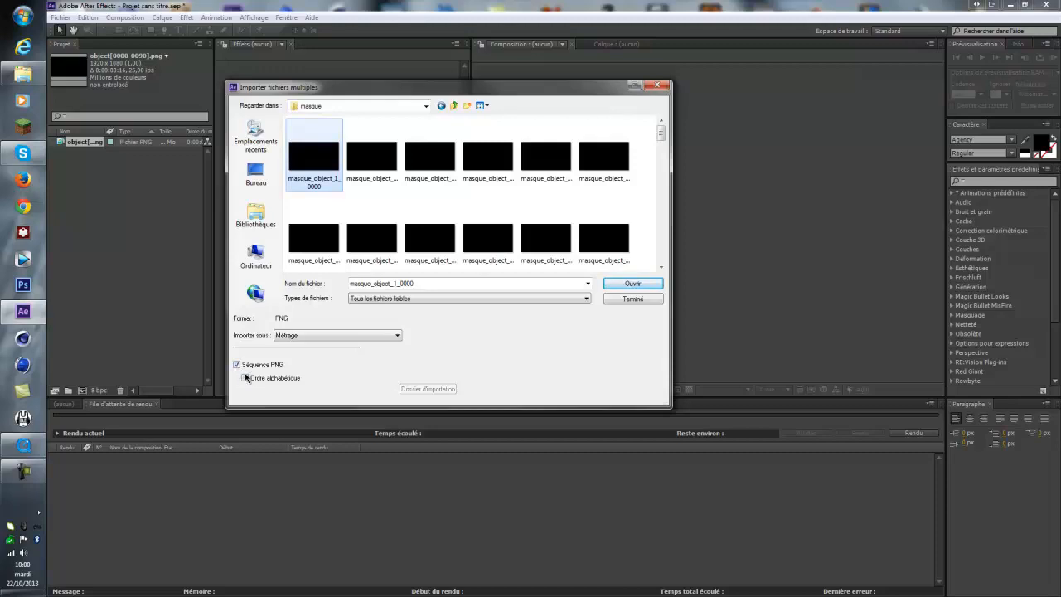
{"action": "left_click", "coordinate": [632, 284]}
{"action": "left_click", "coordinate": [630, 299]}
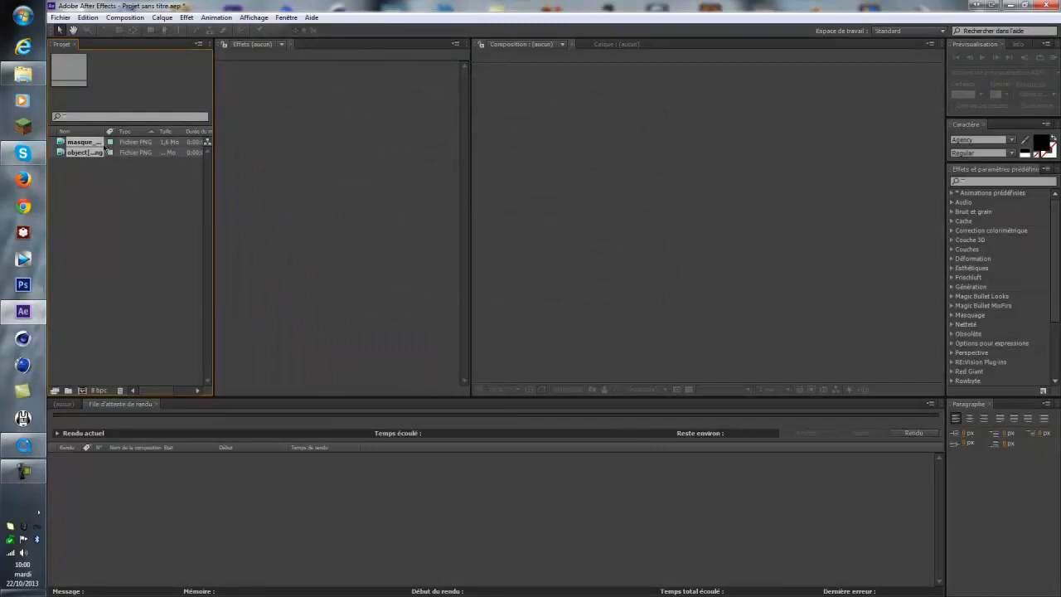
Deselect the imported footage, bring up the empty timeline, and narrow the Effects panel to enlarge the composition view
{"action": "left_click", "coordinate": [120, 231]}
{"action": "left_click", "coordinate": [64, 405]}
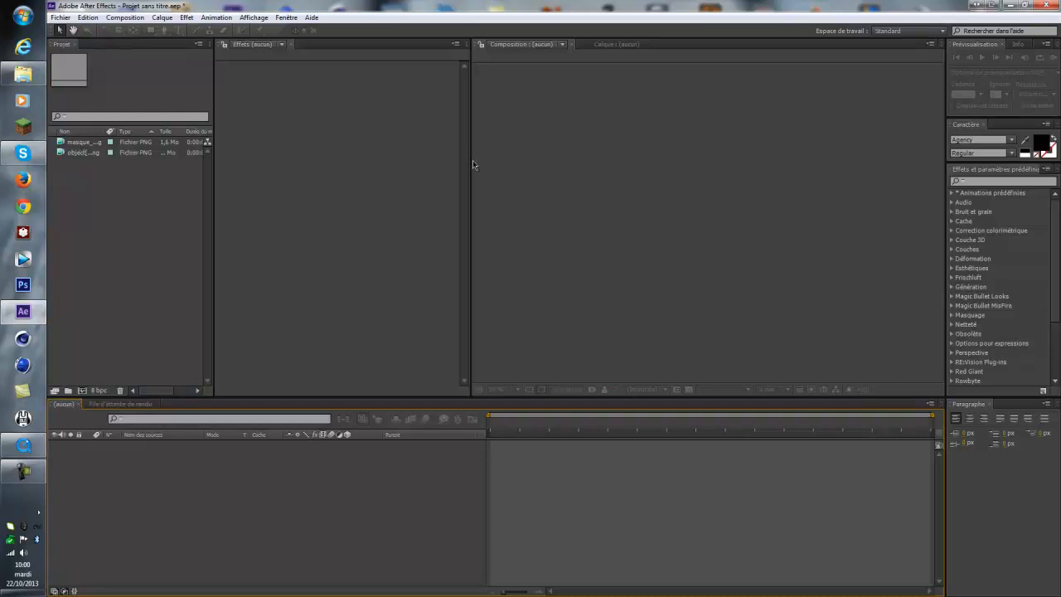
{"action": "left_click_drag", "start_coordinate": [471, 160], "coordinate": [414, 161]}
Create a composition from the object PNG sequence and add the masque sequence above it in the timeline
{"action": "left_click", "coordinate": [85, 143]}
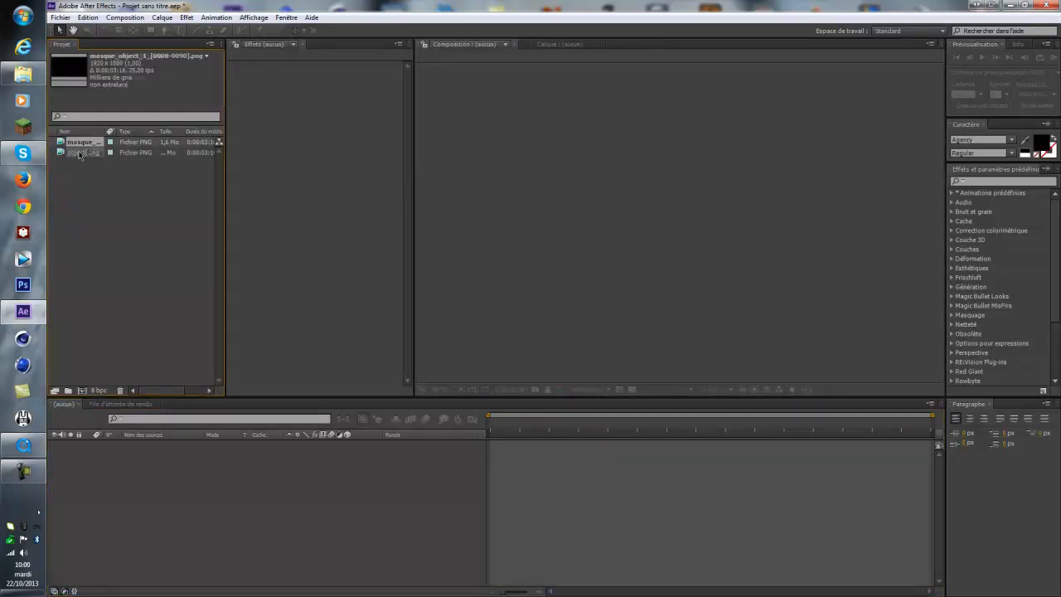
{"action": "left_click", "coordinate": [80, 153]}
{"action": "left_click_drag", "start_coordinate": [78, 156], "coordinate": [118, 512]}
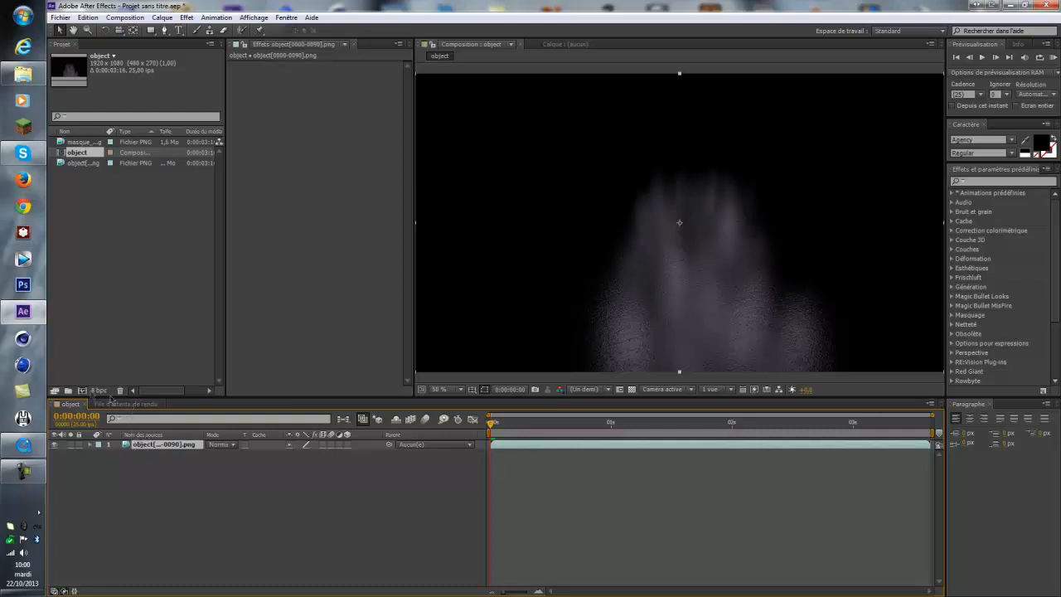
{"action": "left_click_drag", "start_coordinate": [87, 143], "coordinate": [166, 461]}
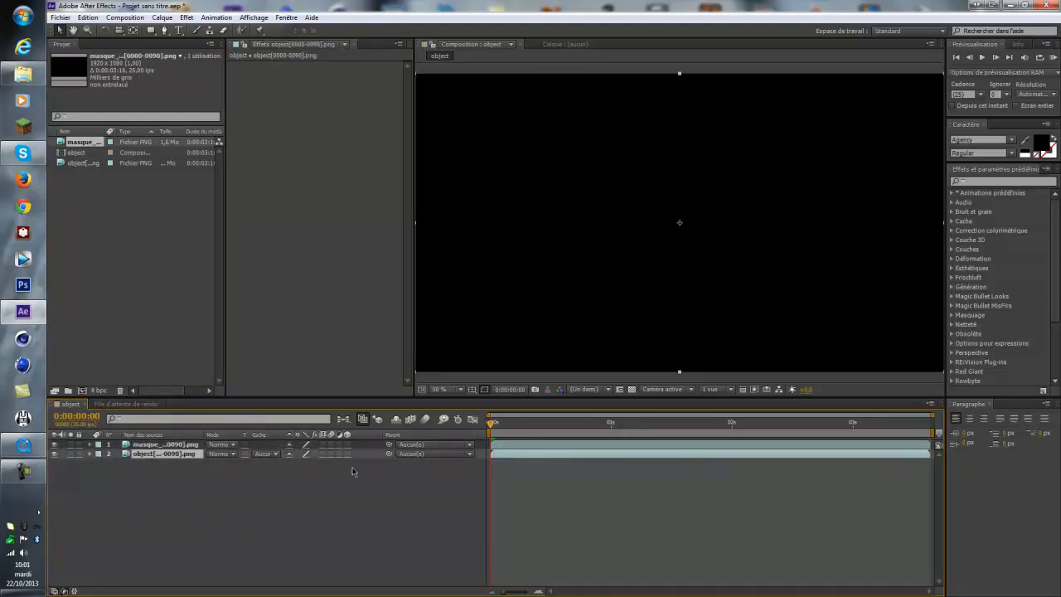
Hide the Modes column in the timeline and show it again
{"action": "left_click", "coordinate": [275, 455]}
{"action": "left_click", "coordinate": [213, 487]}
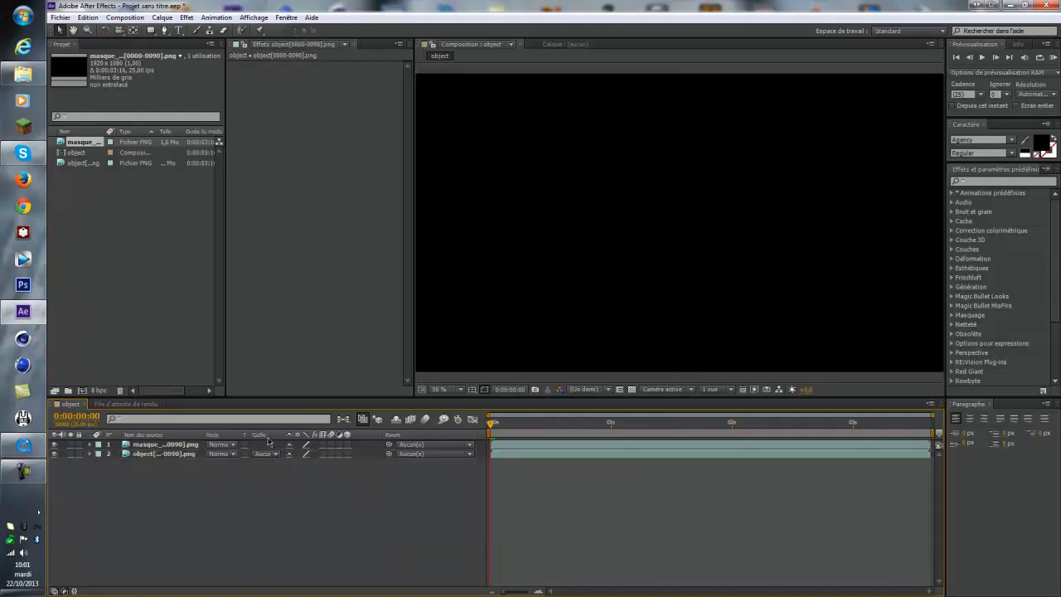
{"action": "right_click", "coordinate": [267, 437]}
{"action": "mouse_move", "coordinate": [295, 474]}
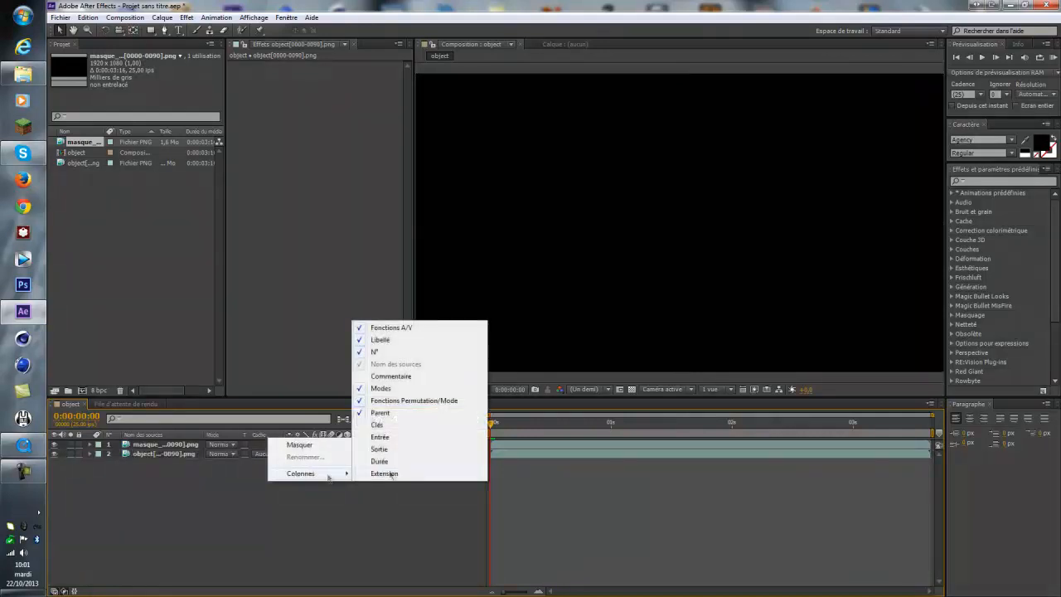
{"action": "left_click", "coordinate": [390, 396]}
{"action": "right_click", "coordinate": [197, 435]}
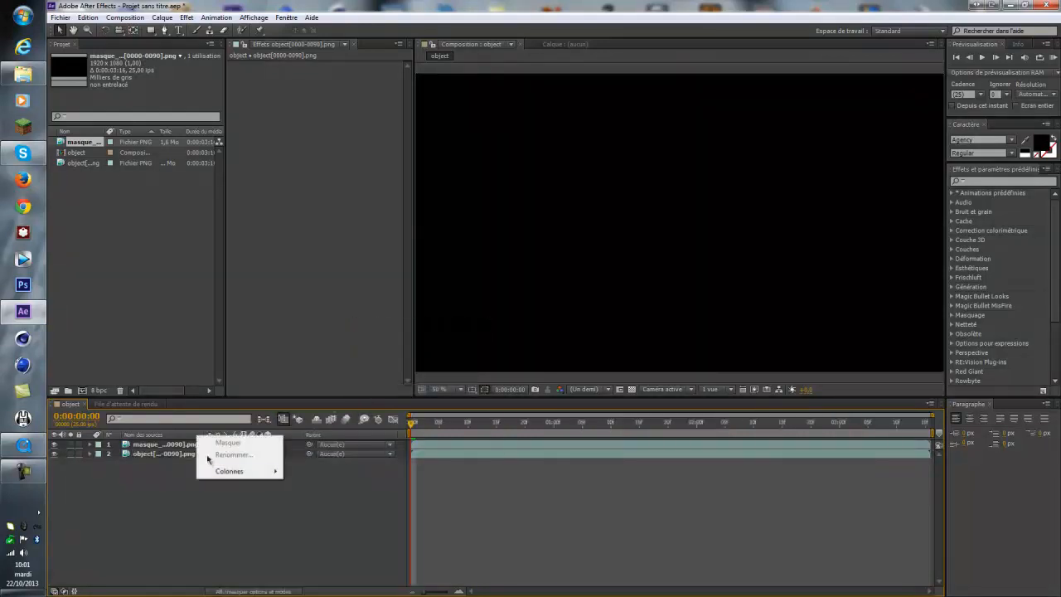
{"action": "mouse_move", "coordinate": [230, 472]}
{"action": "left_click", "coordinate": [310, 385]}
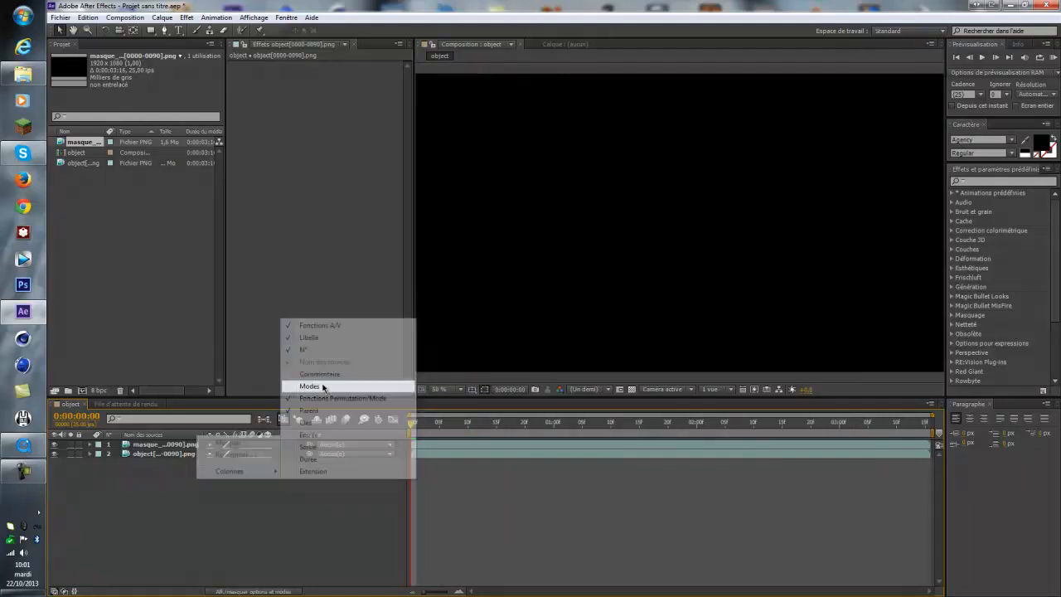
Set the object layer's track matte to Luminance of the masque_object_1_ layer and scrub to 0:00:02:02 to check it
{"action": "left_click", "coordinate": [162, 455]}
{"action": "left_click", "coordinate": [276, 455]}
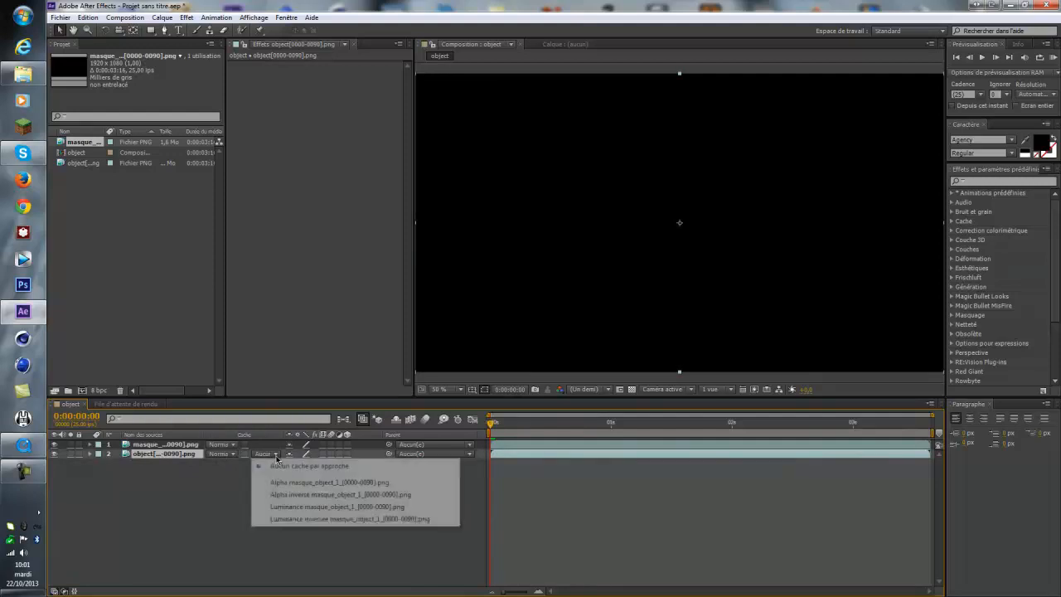
{"action": "left_click", "coordinate": [313, 507]}
{"action": "left_click", "coordinate": [573, 426]}
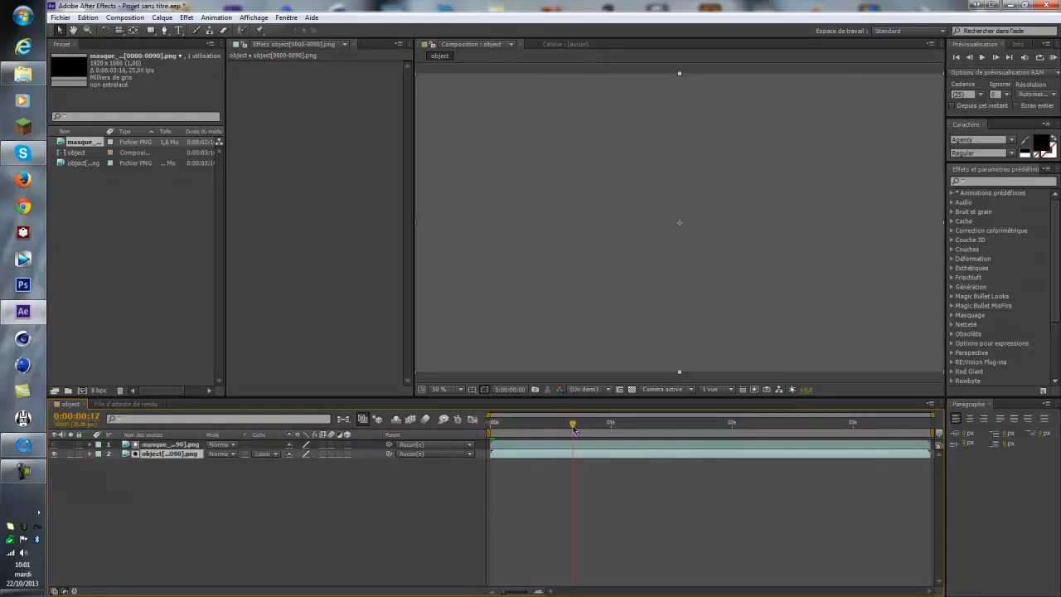
{"action": "mouse_move", "coordinate": [573, 426]}
{"action": "left_mouse_down"}
{"action": "mouse_move", "coordinate": [723, 425]}
{"action": "mouse_move", "coordinate": [790, 445]}
{"action": "mouse_move", "coordinate": [741, 445]}
{"action": "left_mouse_up"}
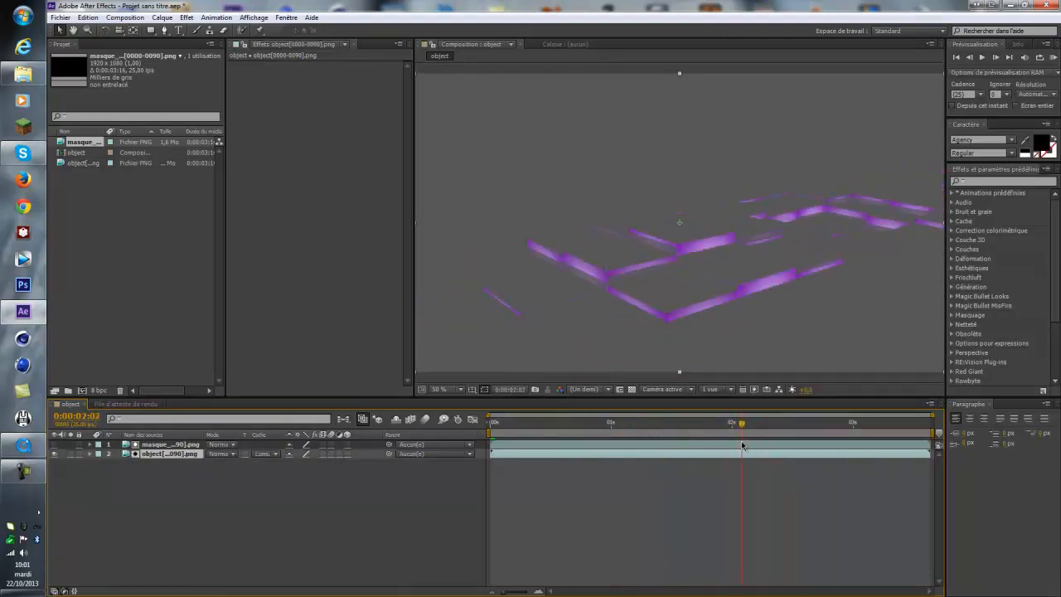
Try the inverted alpha and inverted luminance mattes on the object layer, restore the Luminance matte, and scrub through the animation
{"action": "left_click", "coordinate": [276, 454]}
{"action": "left_click", "coordinate": [287, 493]}
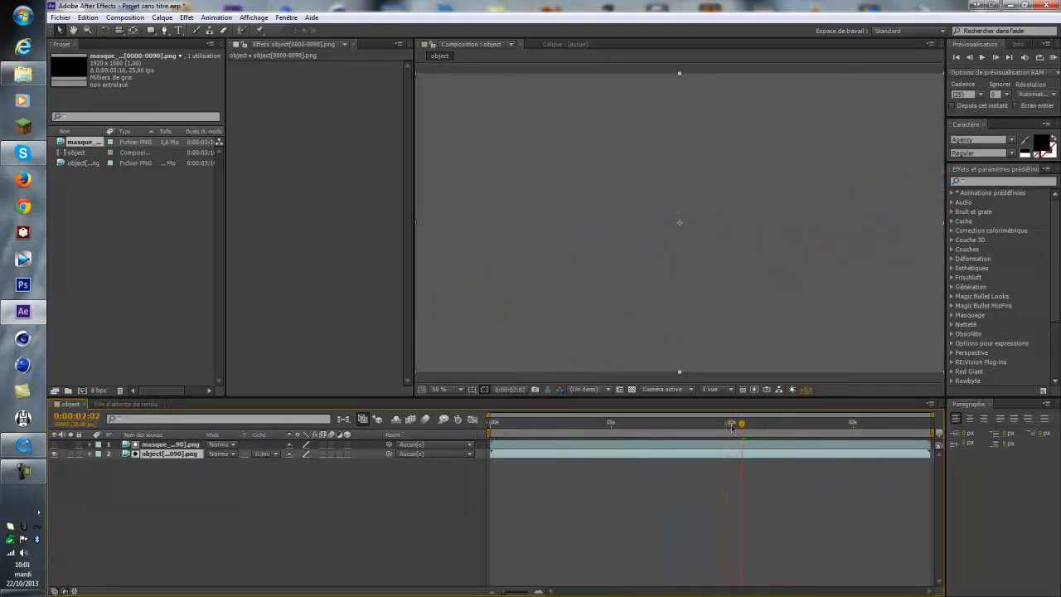
{"action": "mouse_move", "coordinate": [741, 437]}
{"action": "left_mouse_down"}
{"action": "mouse_move", "coordinate": [785, 437]}
{"action": "mouse_move", "coordinate": [703, 437]}
{"action": "mouse_move", "coordinate": [761, 436]}
{"action": "mouse_move", "coordinate": [737, 435]}
{"action": "left_mouse_up"}
{"action": "left_click", "coordinate": [264, 453]}
{"action": "left_click", "coordinate": [288, 519]}
{"action": "left_click", "coordinate": [264, 454]}
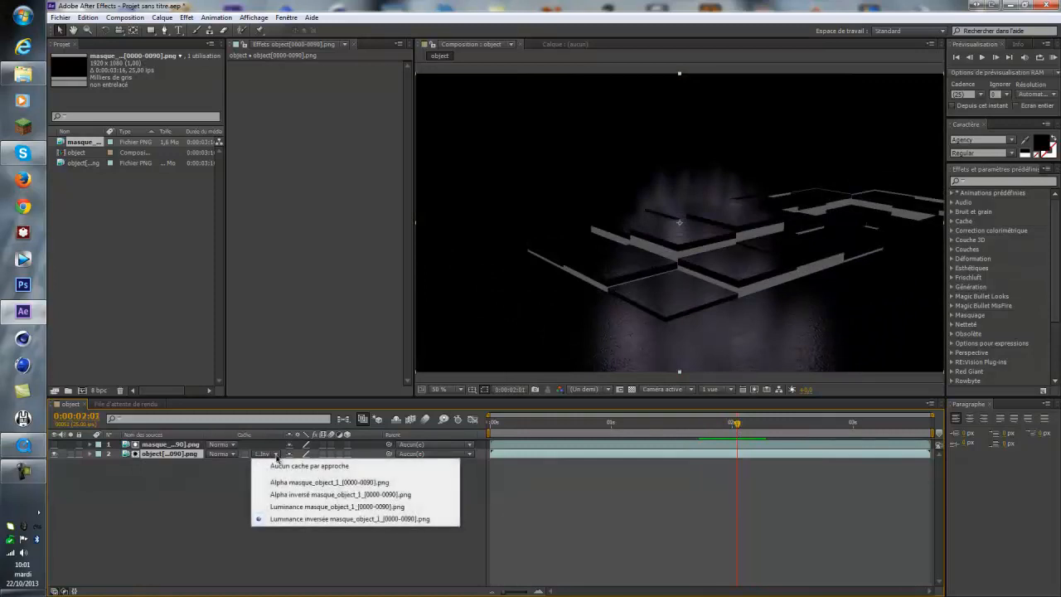
{"action": "left_click", "coordinate": [293, 506]}
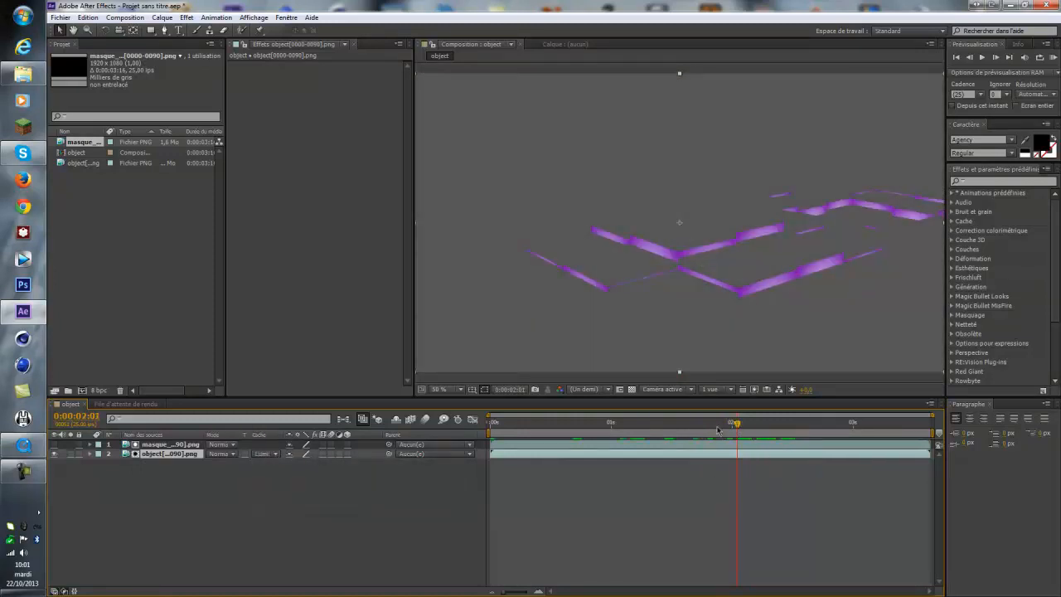
{"action": "left_click_drag", "start_coordinate": [718, 429], "coordinate": [756, 429]}
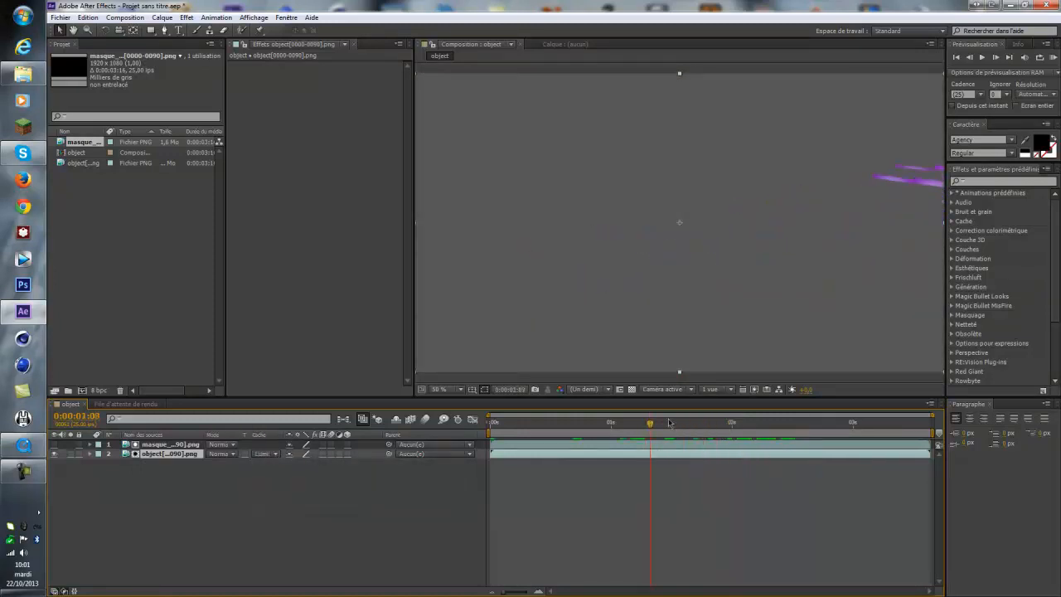
Precompose the masque and object layers together as lueur, moving all attributes into the new composition
{"action": "left_click", "coordinate": [150, 445]}
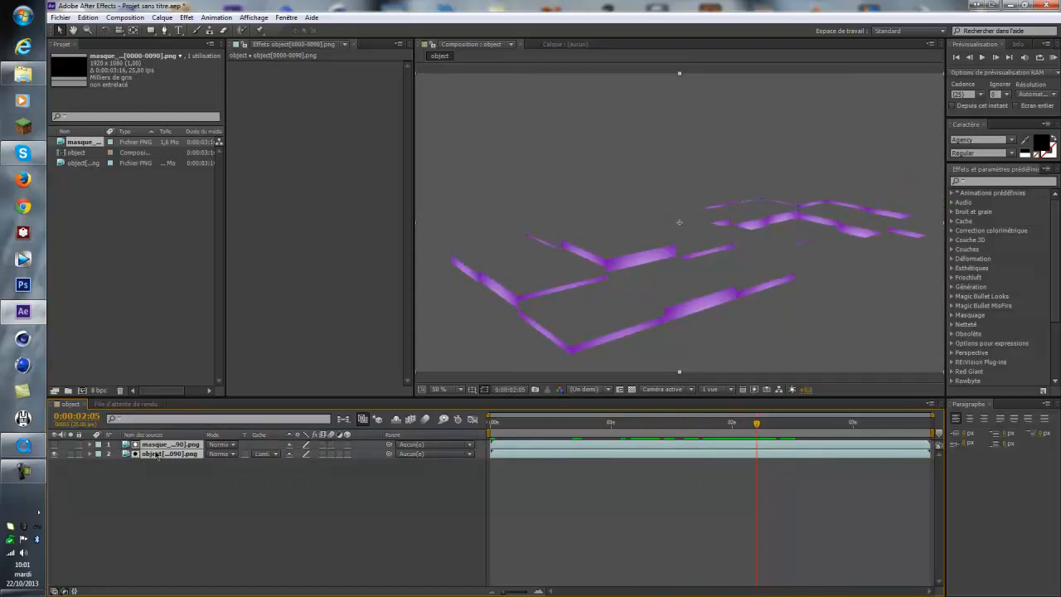
{"action": "key", "text": "ctrl+shift+c"}
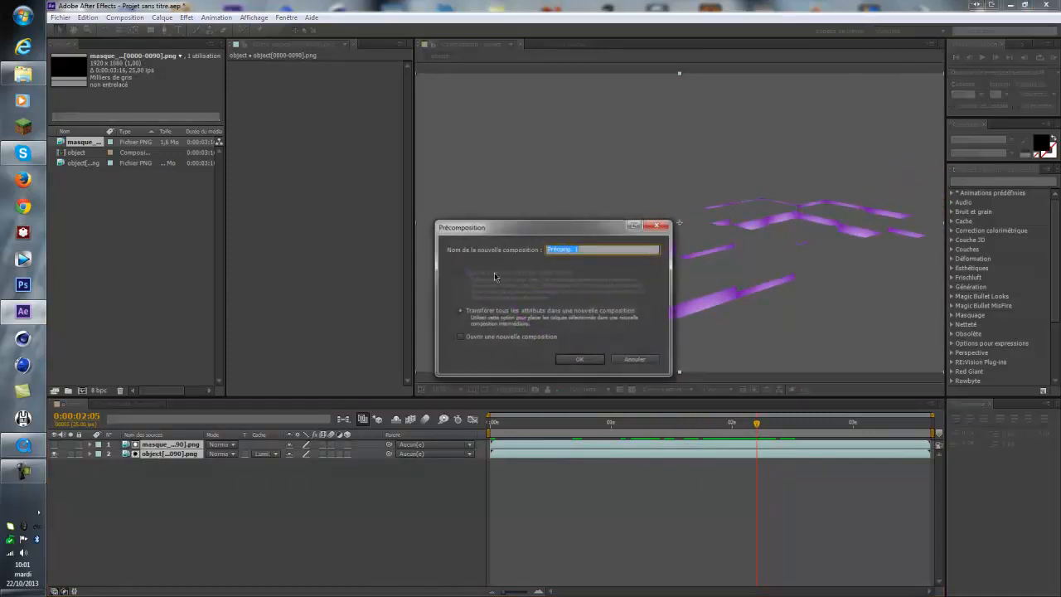
{"action": "key", "text": "BackSpace"}
{"action": "left_click", "coordinate": [462, 312]}
{"action": "left_click", "coordinate": [570, 360]}
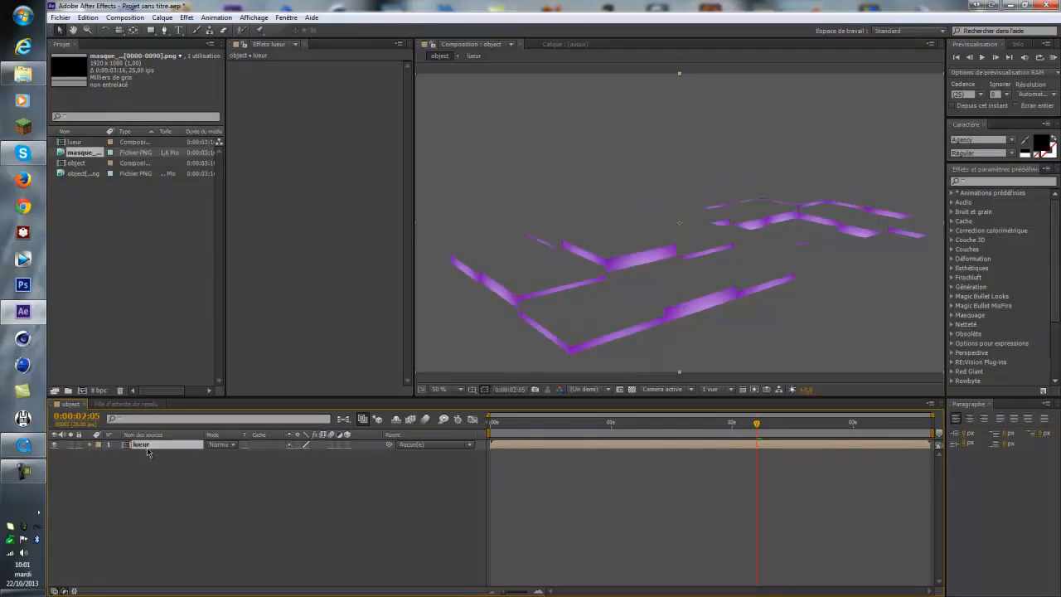
Open the lueur precomposition to view its layers, close it, and return to the lueur layer in the object composition
{"action": "double_click", "coordinate": [146, 447]}
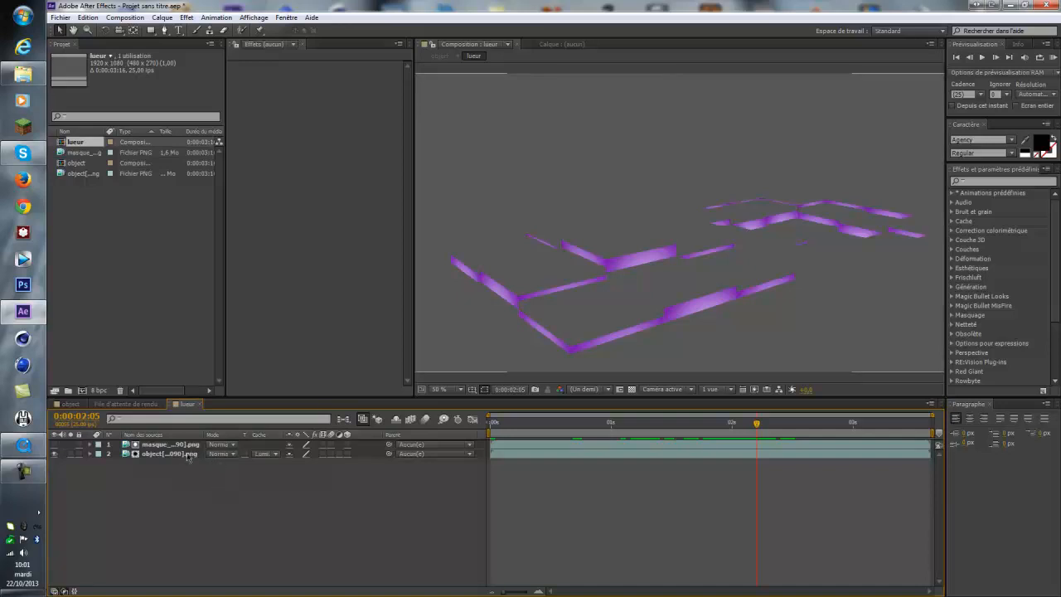
{"action": "left_click", "coordinate": [198, 404]}
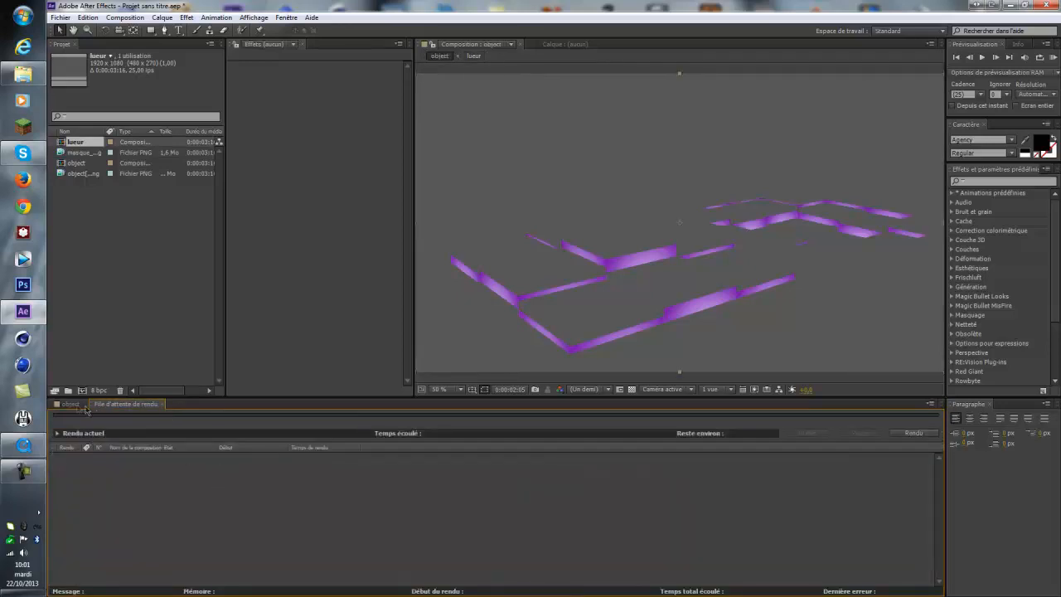
{"action": "left_click", "coordinate": [74, 405]}
{"action": "left_click", "coordinate": [152, 455]}
{"action": "left_click", "coordinate": [144, 445]}
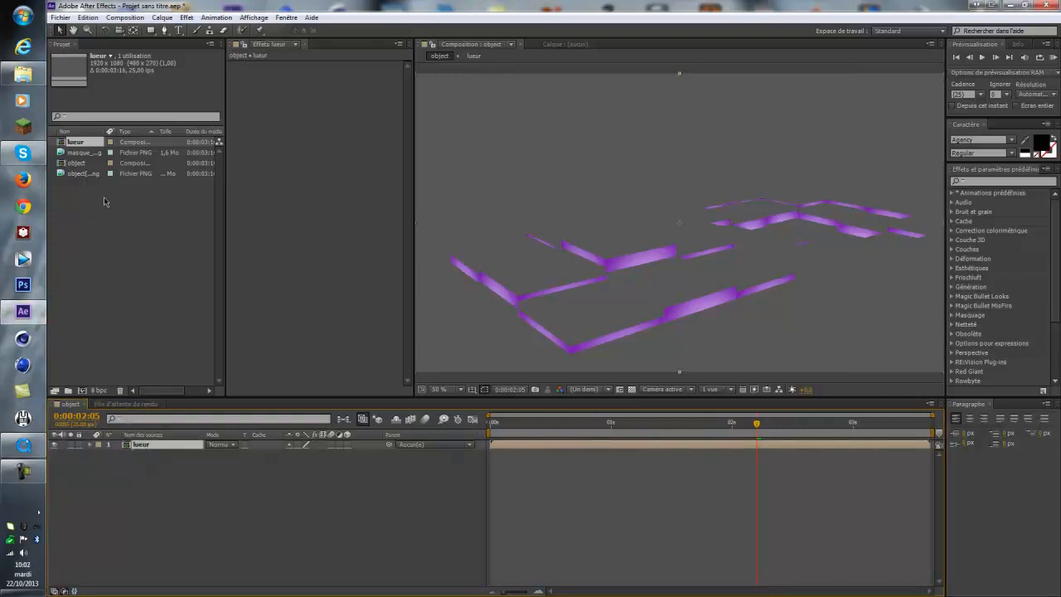
Add the object PNG sequence beneath the lueur layer, check the composite at 0:00:02:04, and select the lueur layer
{"action": "left_click", "coordinate": [83, 173]}
{"action": "left_click_drag", "start_coordinate": [82, 173], "coordinate": [124, 464]}
{"action": "left_click", "coordinate": [688, 425]}
{"action": "left_click_drag", "start_coordinate": [688, 425], "coordinate": [752, 445]}
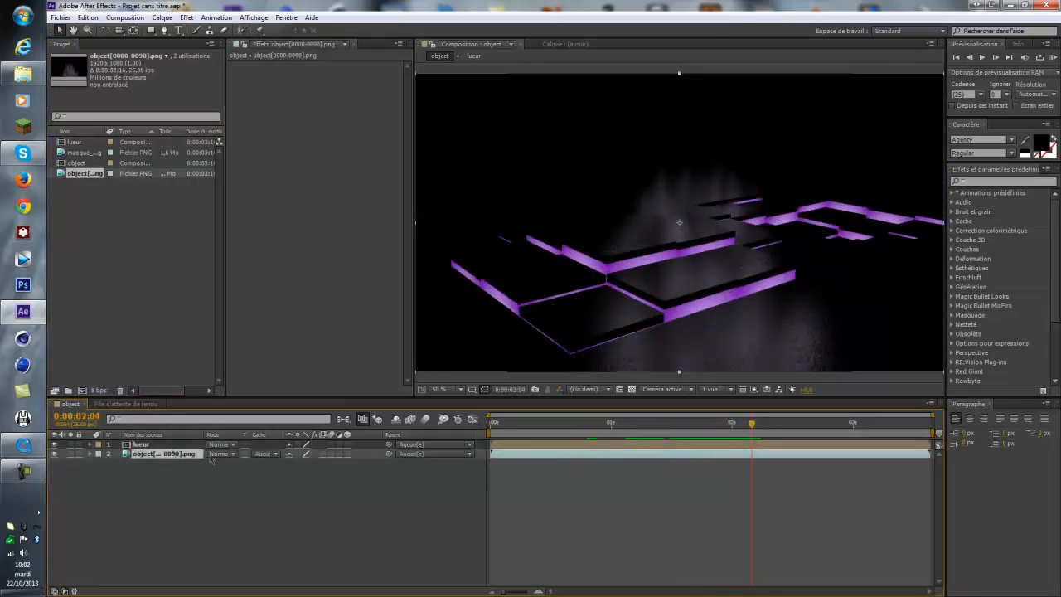
{"action": "left_click", "coordinate": [138, 445]}
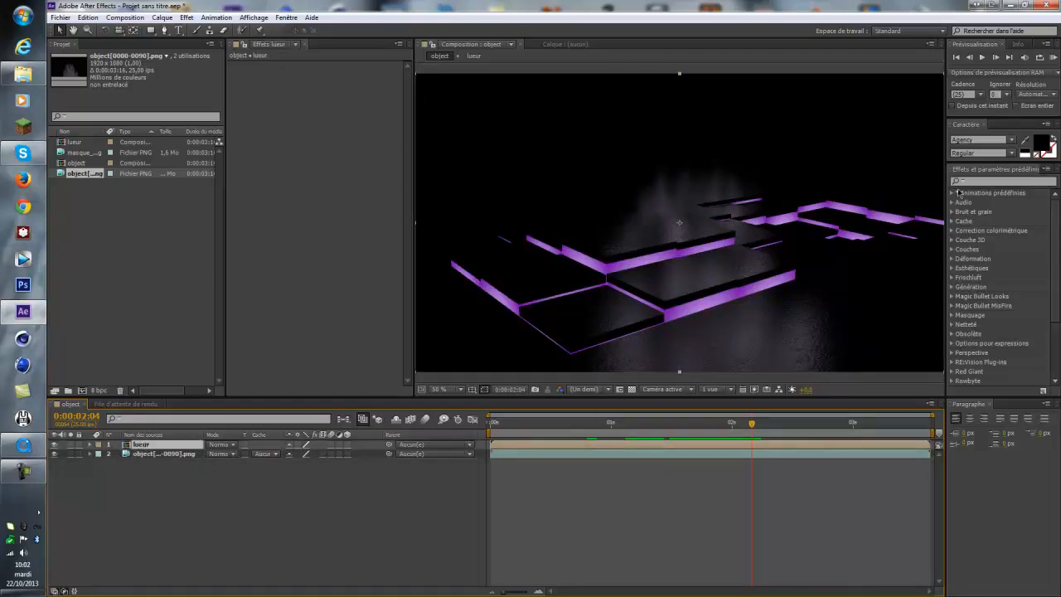
Find the Lueur diffuse effect by searching for lueur and apply it to the lueur layer
{"action": "left_click", "coordinate": [984, 182]}
{"action": "type", "text": "lueur"}
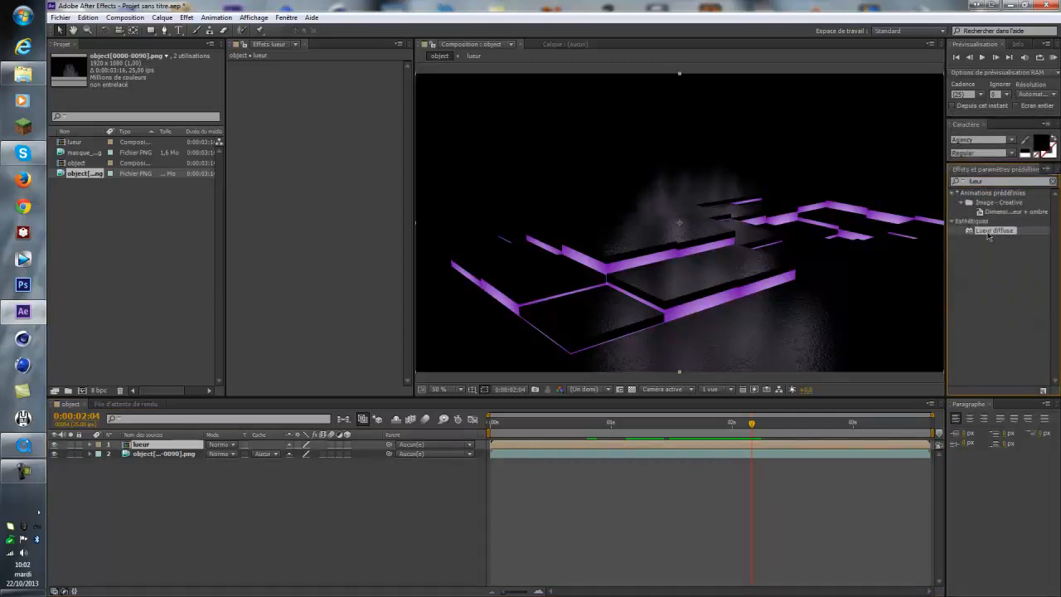
{"action": "left_click_drag", "start_coordinate": [994, 230], "coordinate": [142, 445]}
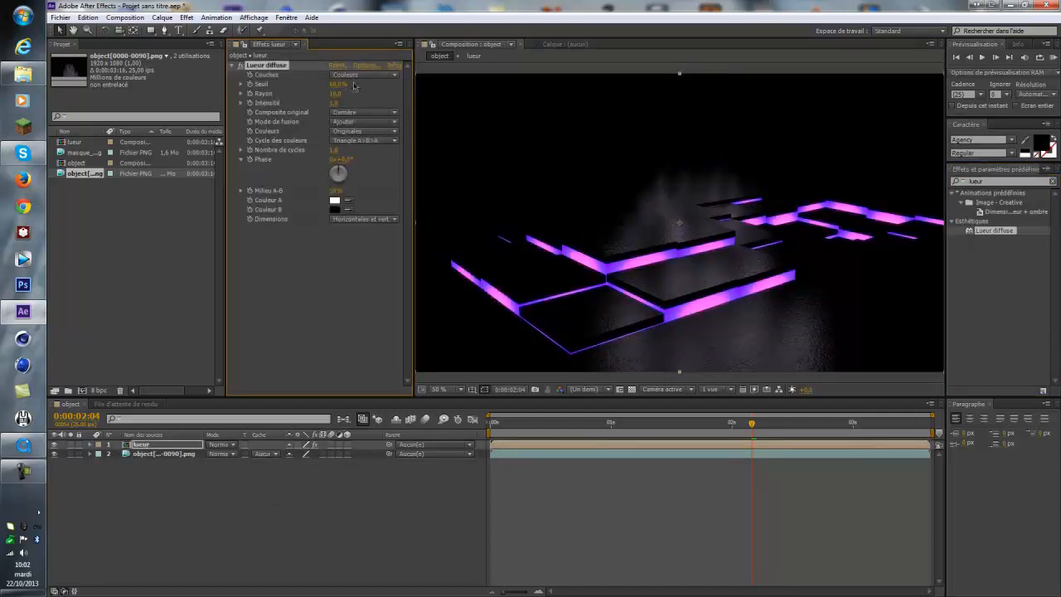
Adjust the Seuil of the Lueur diffuse effect and raise its Rayon to about 124 for a wide, soft glow
{"action": "left_click_drag", "start_coordinate": [338, 84], "coordinate": [368, 95]}
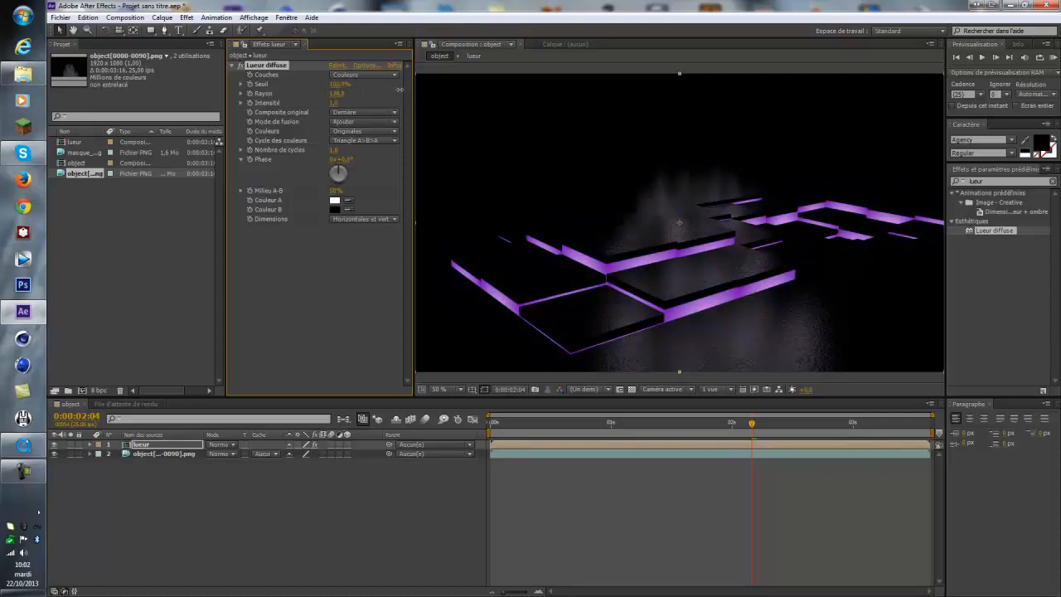
{"action": "left_click_drag", "start_coordinate": [400, 89], "coordinate": [339, 87]}
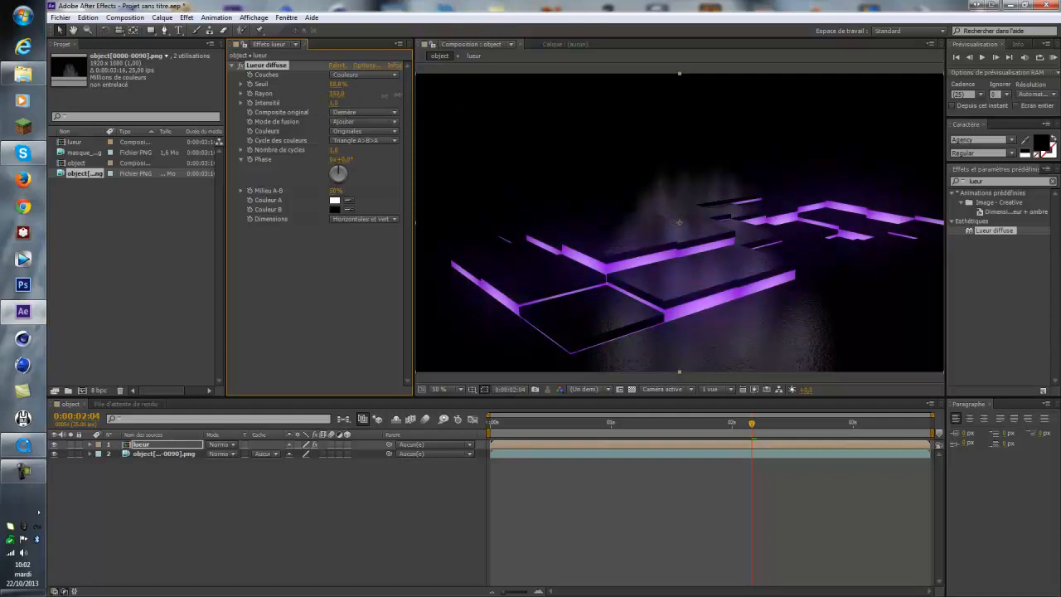
{"action": "left_click_drag", "start_coordinate": [337, 84], "coordinate": [351, 84]}
{"action": "left_click", "coordinate": [341, 84]}
{"action": "type", "text": "45,8"}
{"action": "key", "text": "Return"}
Add a second Lueur diffuse effect to the lueur layer, adjust its Seuil and Rayon, and set its Intensité to 0.4
{"action": "left_click_drag", "start_coordinate": [978, 236], "coordinate": [147, 447]}
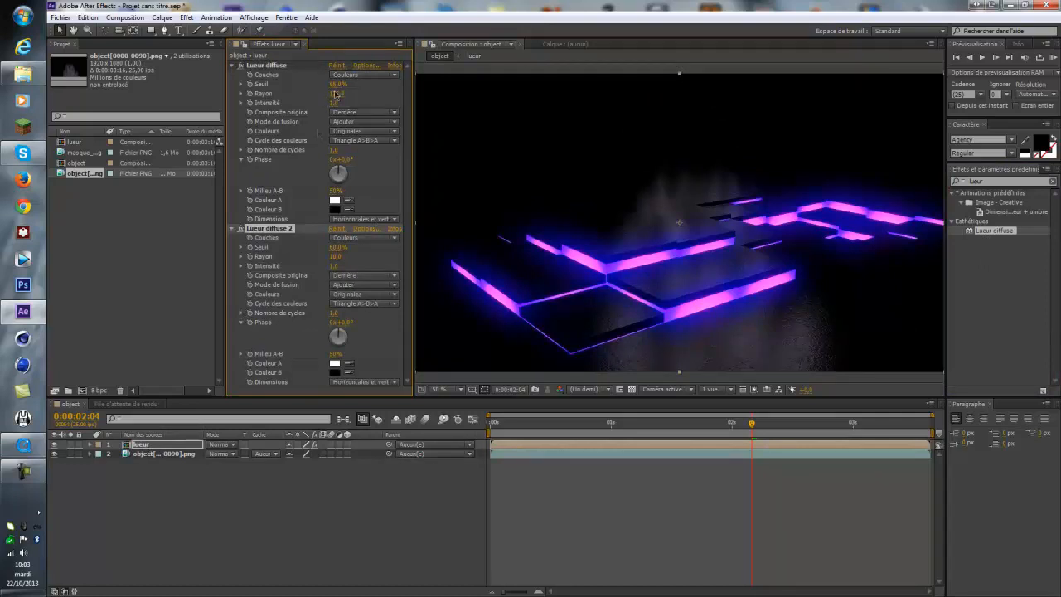
{"action": "left_click_drag", "start_coordinate": [335, 247], "coordinate": [355, 242]}
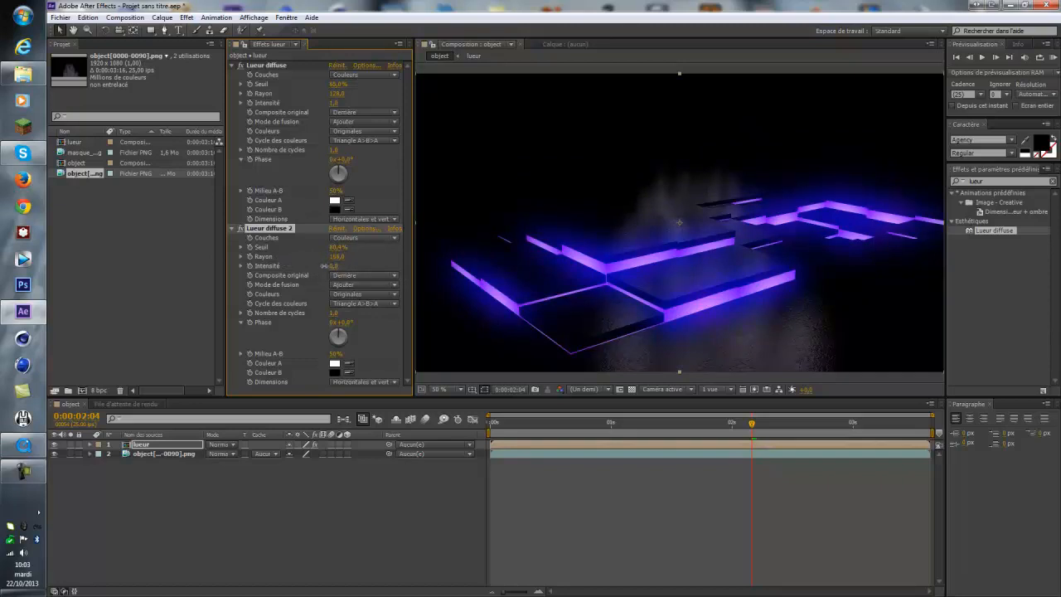
{"action": "left_click_drag", "start_coordinate": [335, 266], "coordinate": [328, 266]}
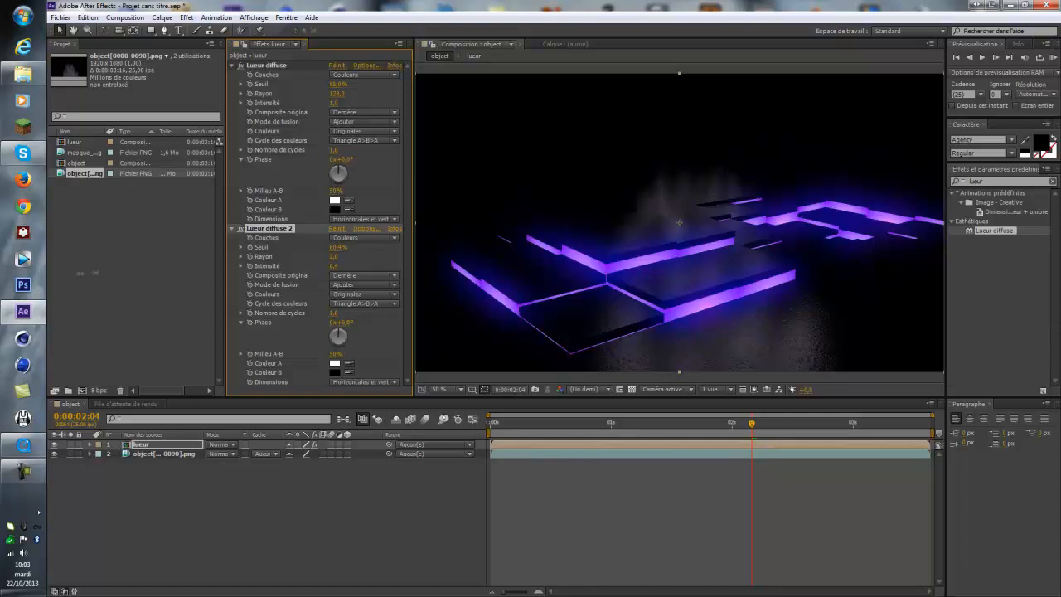
{"action": "left_click_drag", "start_coordinate": [337, 247], "coordinate": [374, 252]}
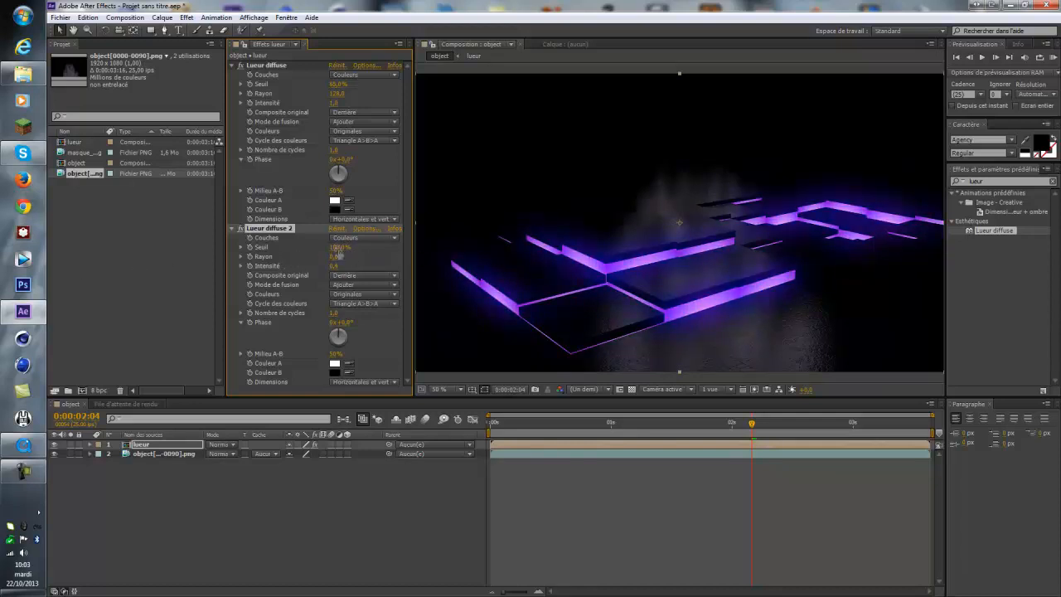
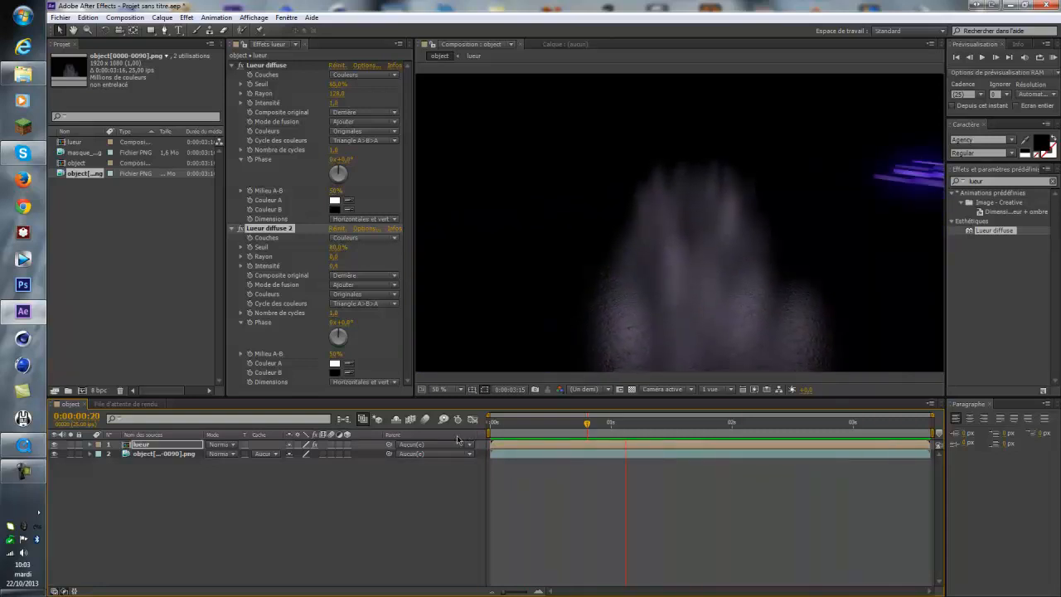
Review the masque and object layers inside the lueur precomposition at 0:00:02:05, and return to the object composition at 0:00:02:04
{"action": "double_click", "coordinate": [154, 445]}
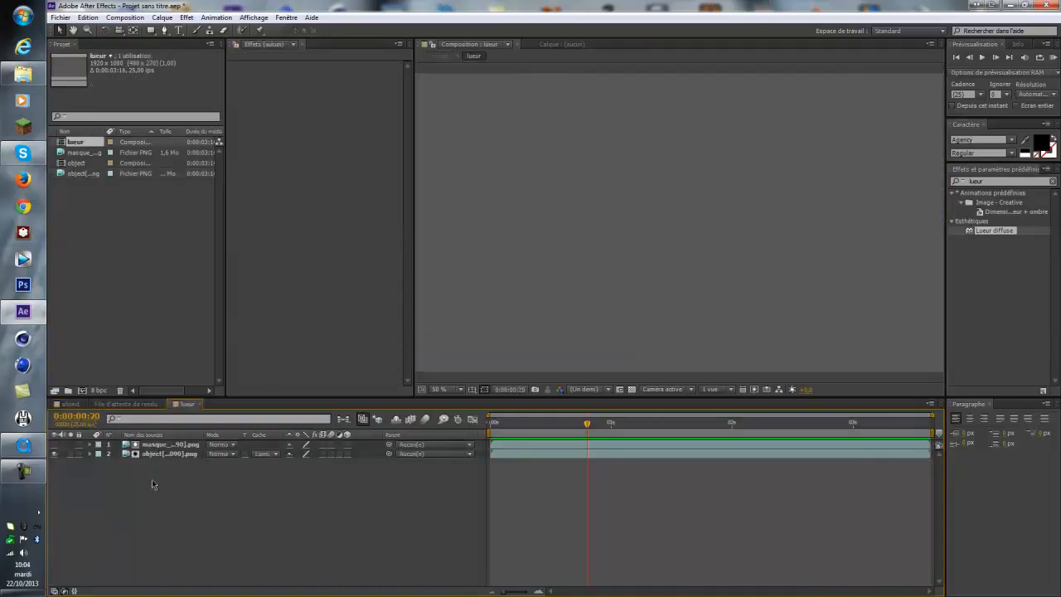
{"action": "left_click", "coordinate": [153, 446]}
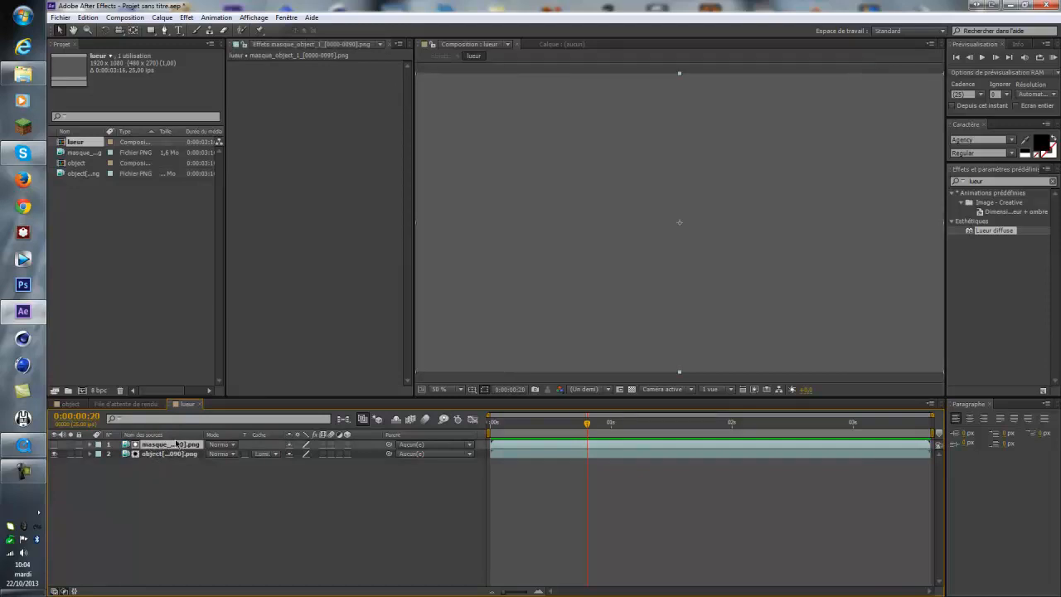
{"action": "left_click", "coordinate": [160, 454]}
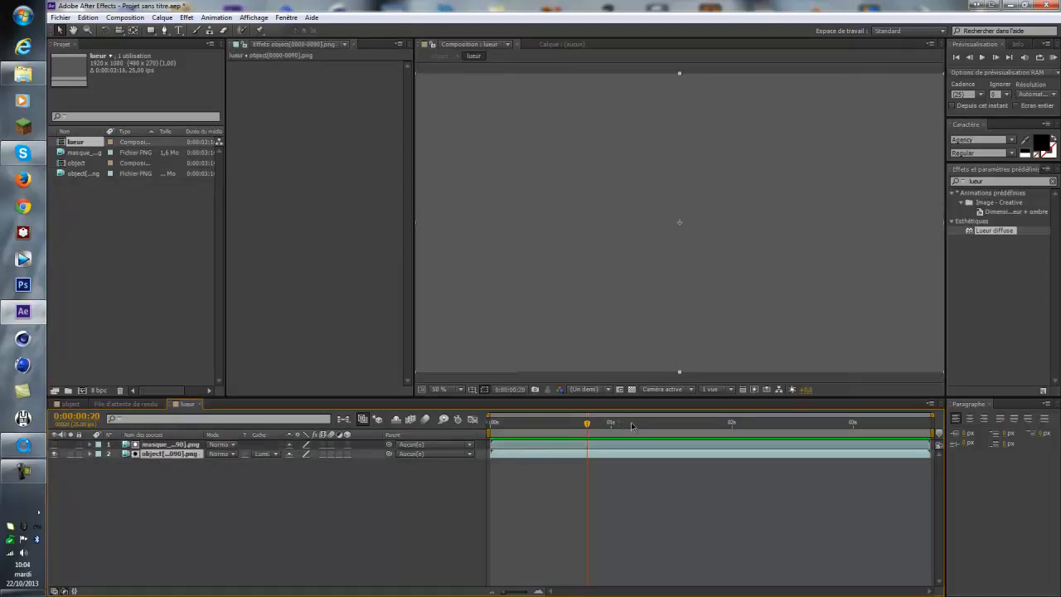
{"action": "left_click_drag", "start_coordinate": [613, 426], "coordinate": [756, 439]}
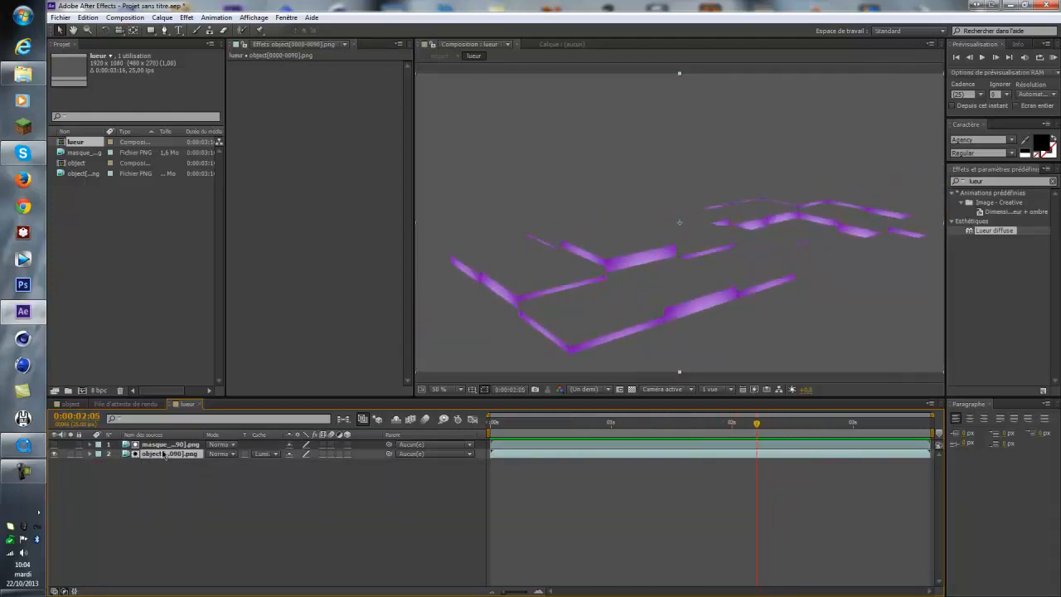
{"action": "key", "text": "ctrl+Up"}
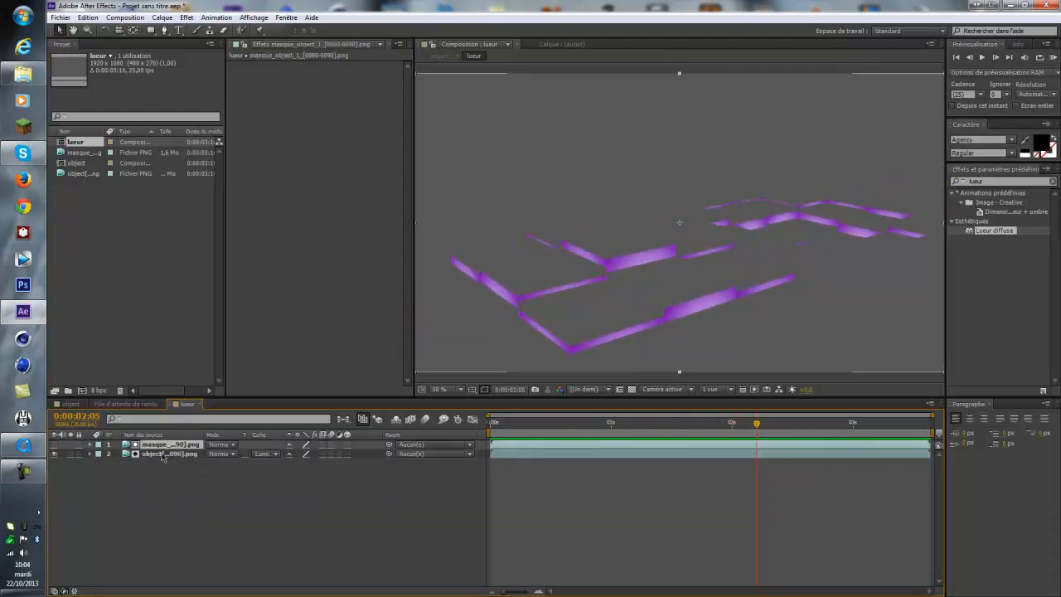
{"action": "left_click", "coordinate": [67, 405]}
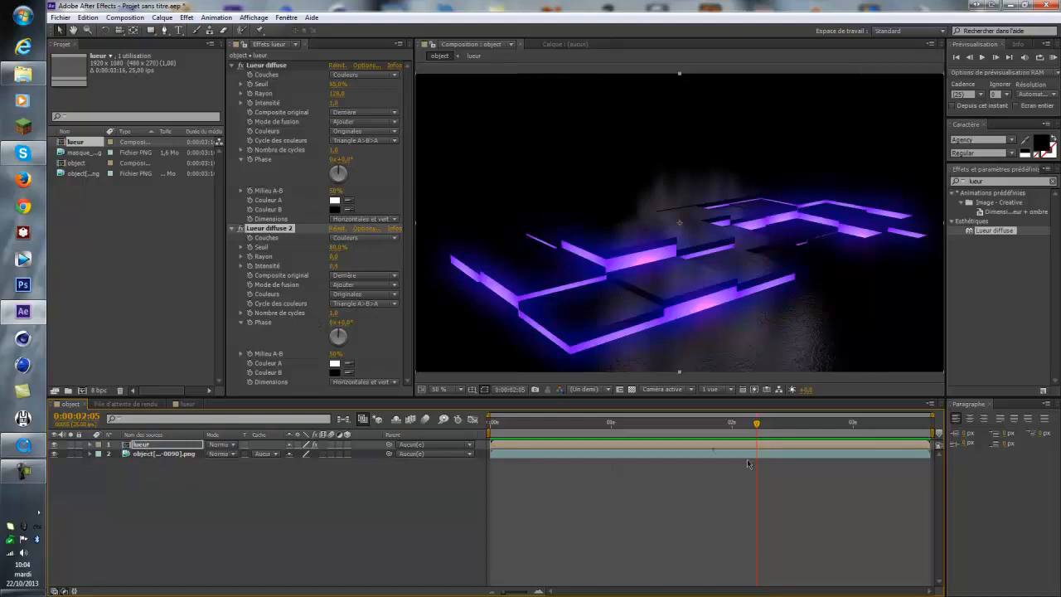
{"action": "left_click_drag", "start_coordinate": [748, 464], "coordinate": [750, 442]}
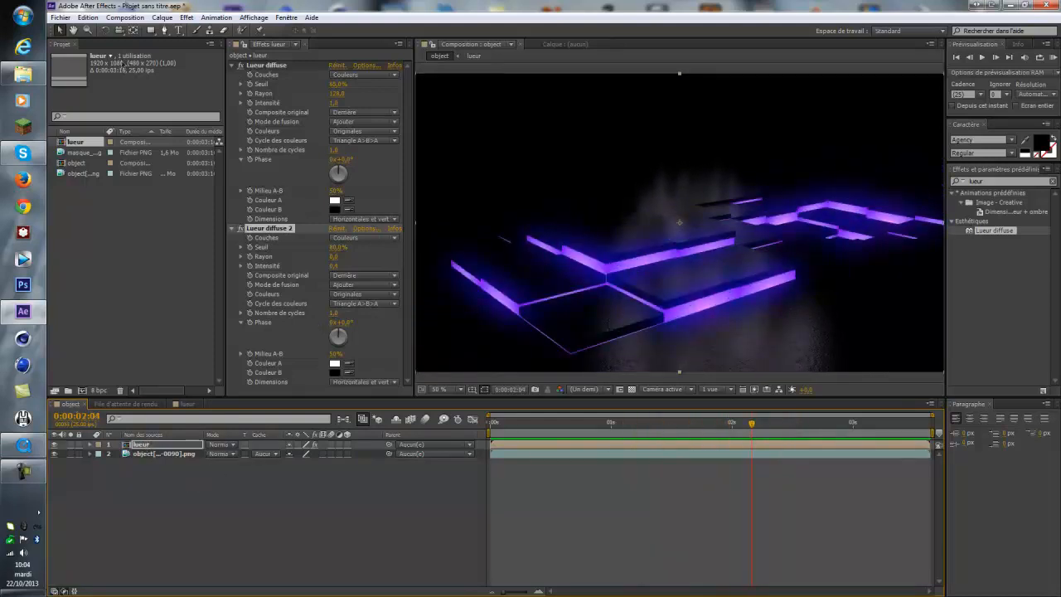
Add the object composition to the render queue and check its render settings without changing them
{"action": "left_click", "coordinate": [125, 16]}
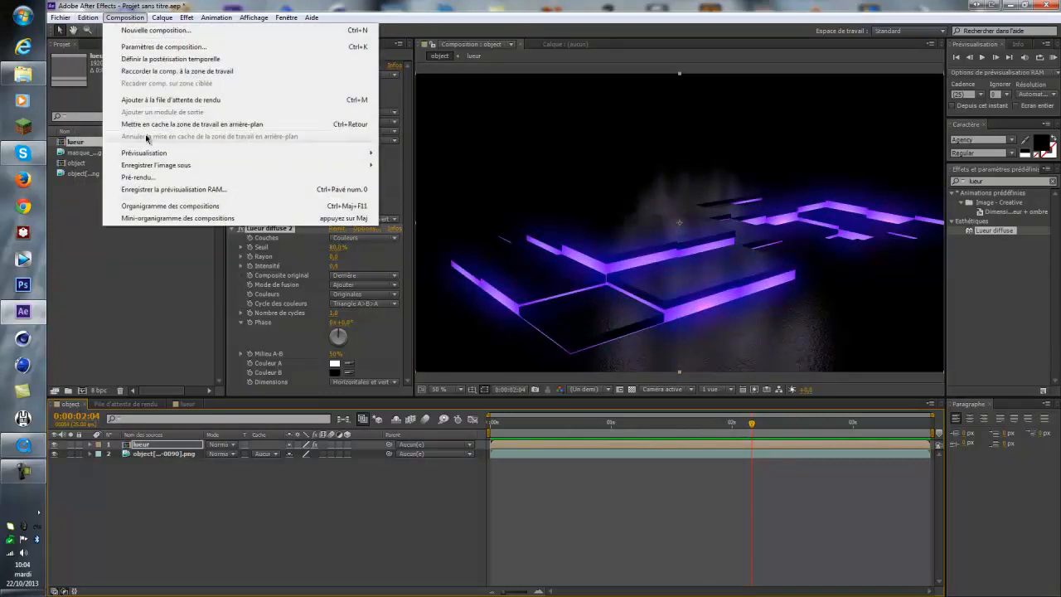
{"action": "left_click", "coordinate": [152, 102]}
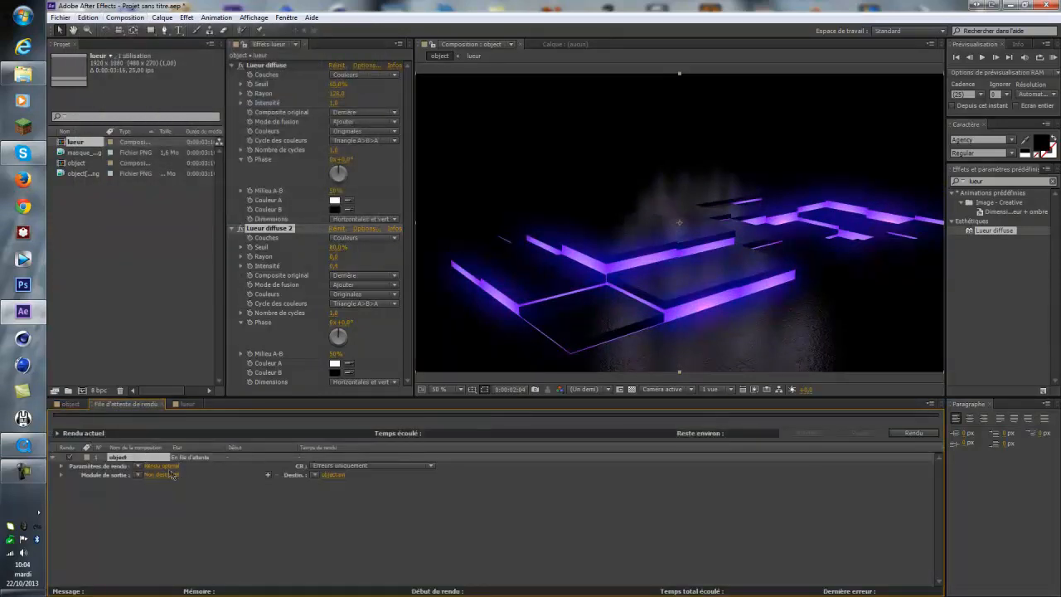
{"action": "left_click", "coordinate": [168, 466]}
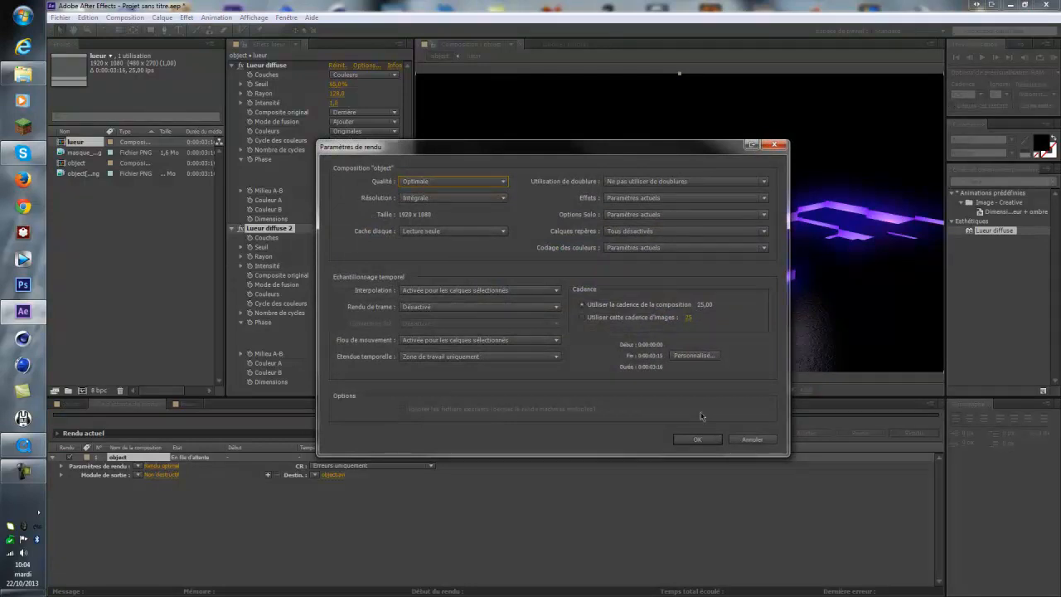
{"action": "left_click", "coordinate": [752, 439]}
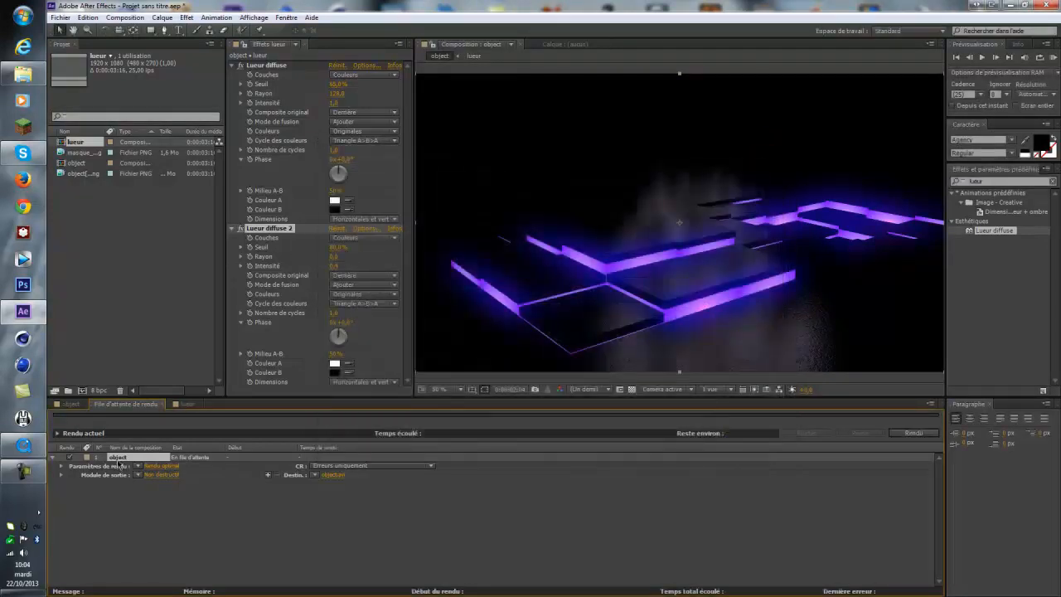
Set the object composition's frame rate to 29.97 frames per second
{"action": "right_click", "coordinate": [77, 163]}
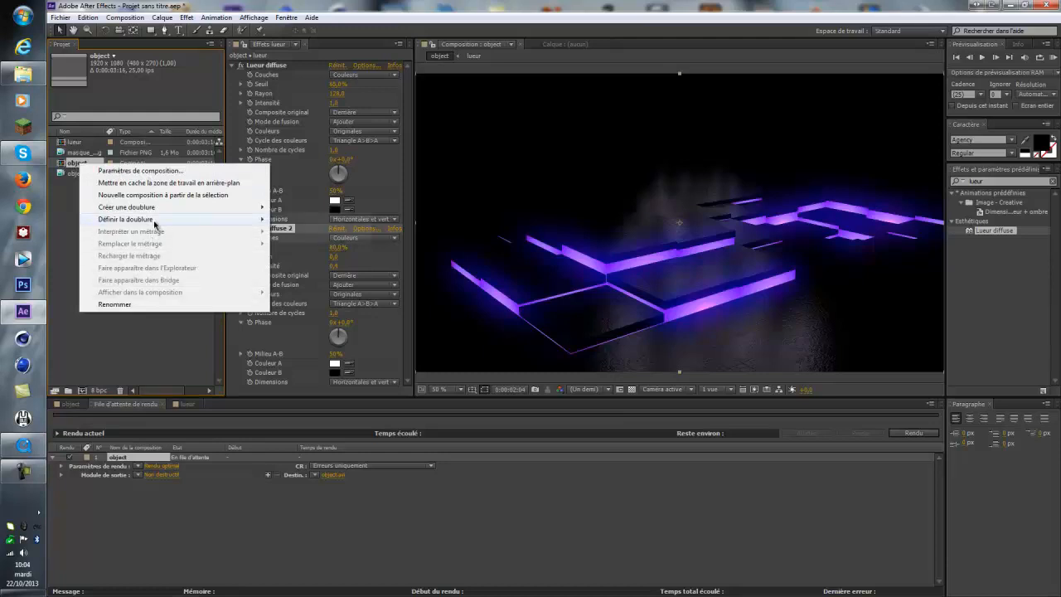
{"action": "left_click", "coordinate": [170, 171]}
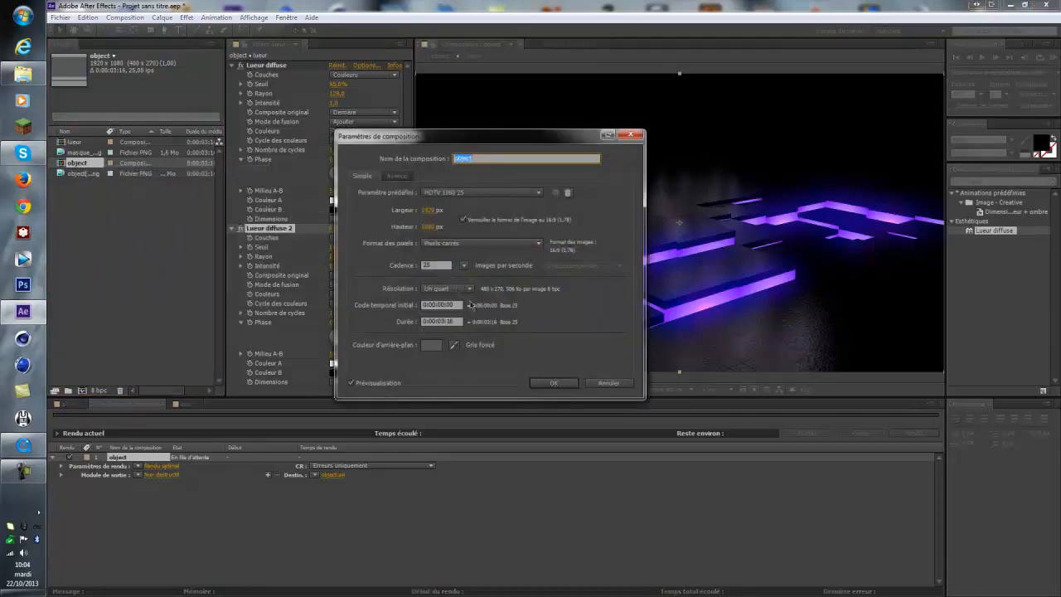
{"action": "left_click", "coordinate": [435, 265]}
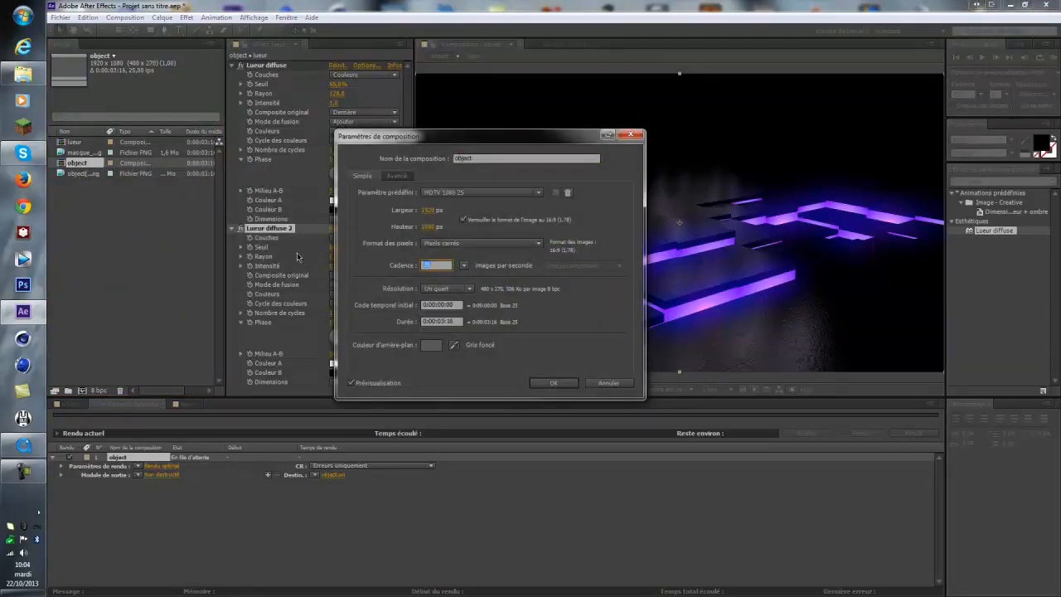
{"action": "type", "text": "29,97"}
{"action": "key", "text": "Return"}
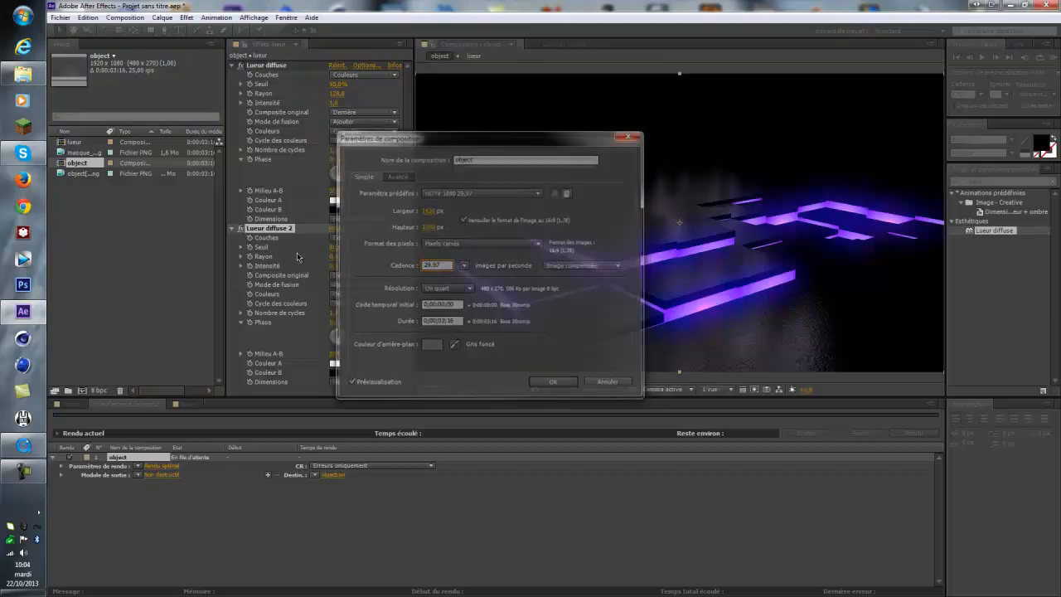
Accept render settings that use the composition's frame rate, and set the output module to QuickTime with audio output disabled
{"action": "left_click", "coordinate": [152, 468]}
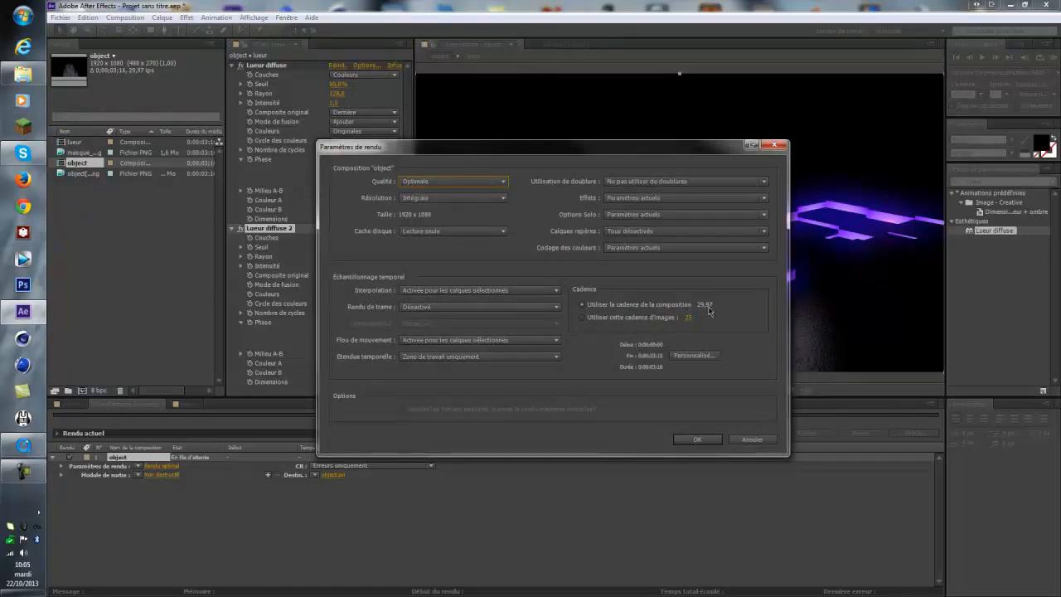
{"action": "left_click", "coordinate": [697, 439]}
{"action": "left_click", "coordinate": [162, 475]}
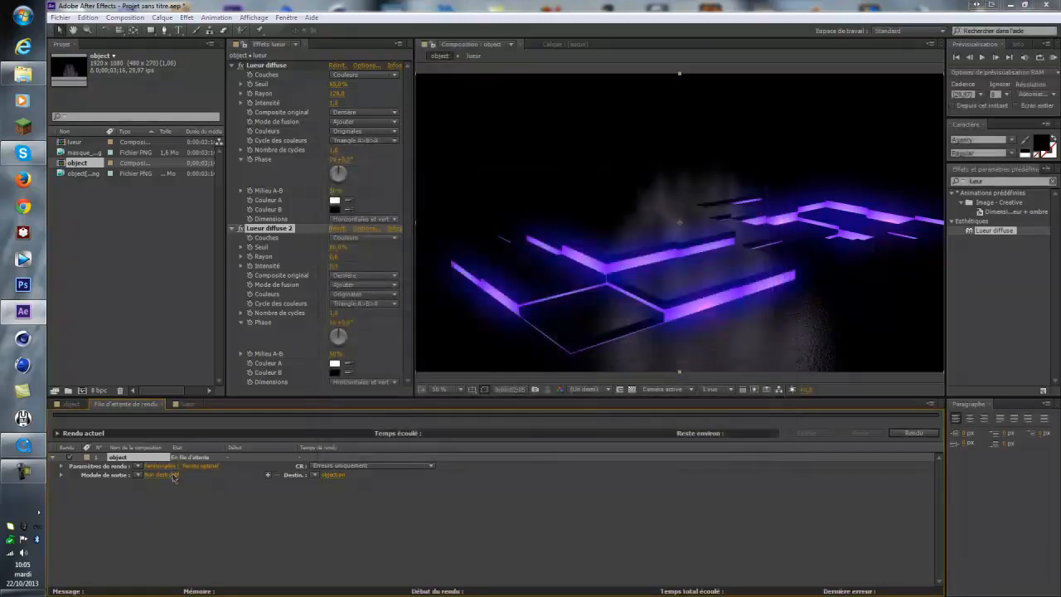
{"action": "left_click", "coordinate": [479, 170]}
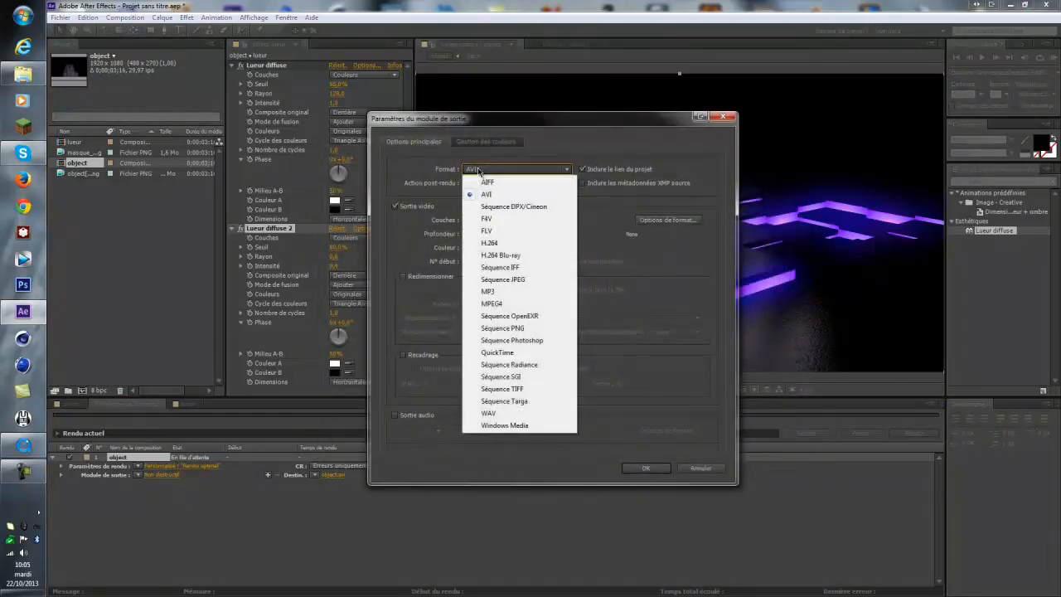
{"action": "left_click", "coordinate": [497, 352]}
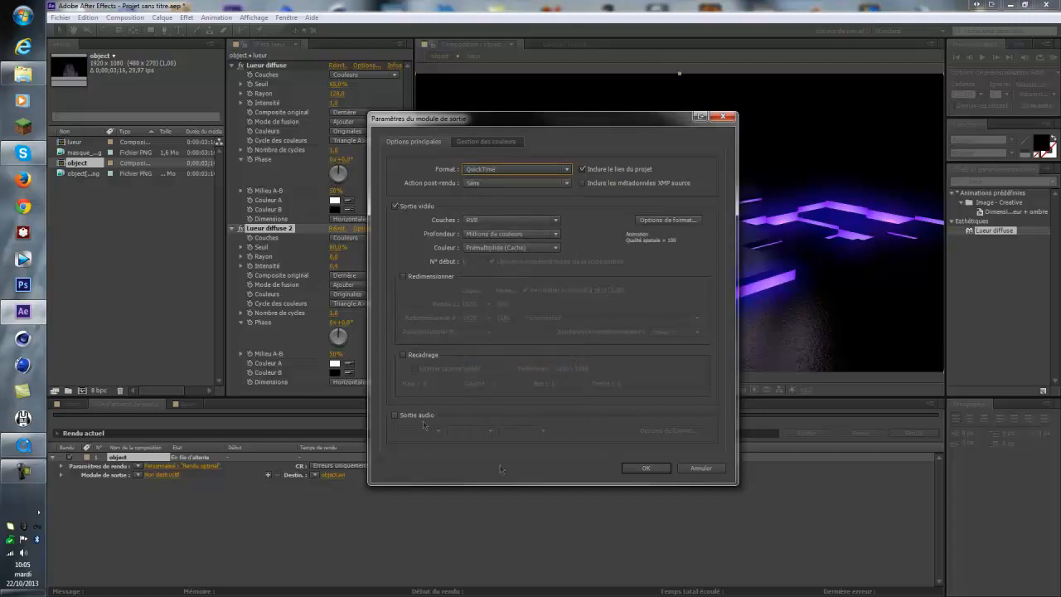
{"action": "left_click", "coordinate": [396, 415]}
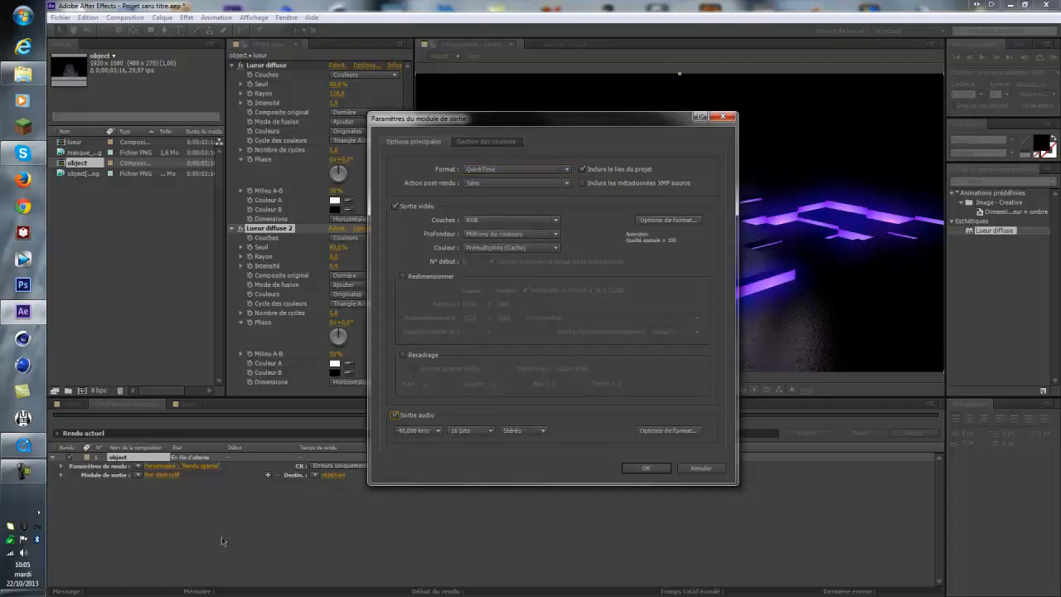
{"action": "left_click", "coordinate": [401, 413]}
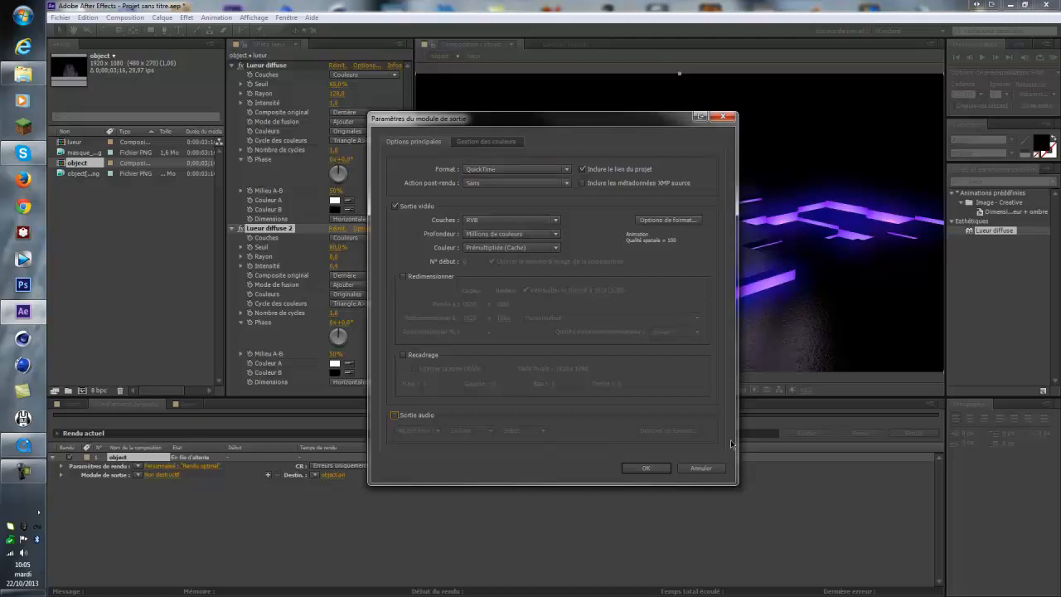
{"action": "left_click", "coordinate": [660, 470]}
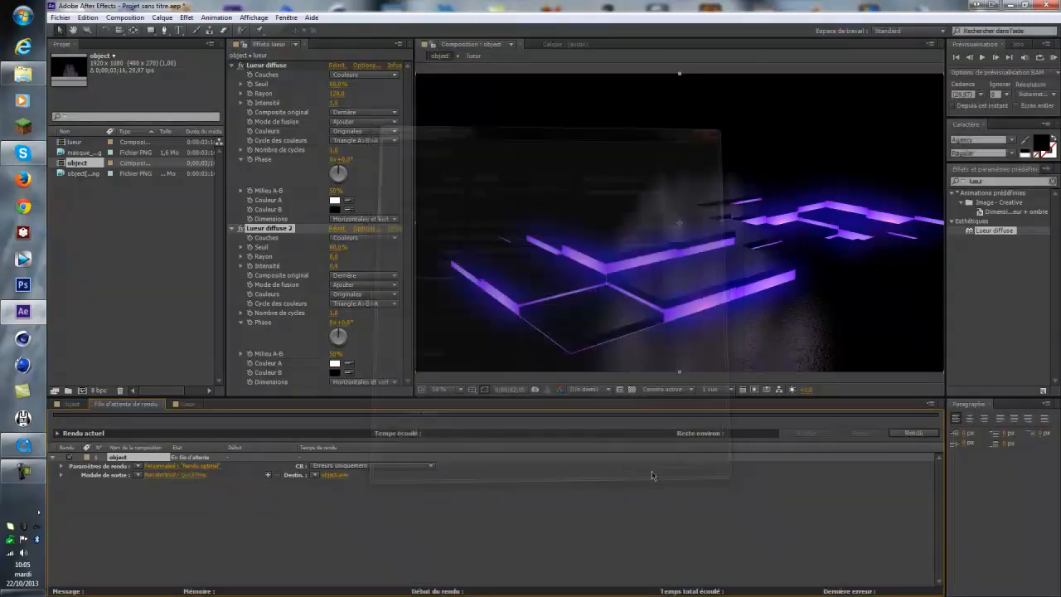
Set the output file to "rendu du tuto" in the Rendu du tuto folder of tuto 18 sol dynamique TRON, and start the render
{"action": "left_click", "coordinate": [335, 477]}
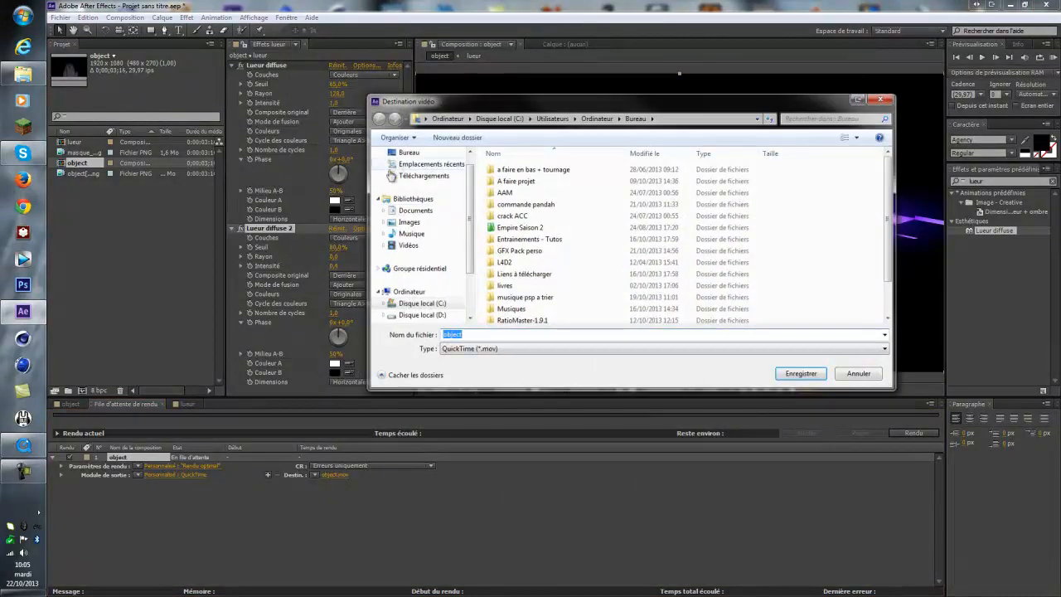
{"action": "left_click", "coordinate": [409, 152]}
{"action": "left_click", "coordinate": [791, 338]}
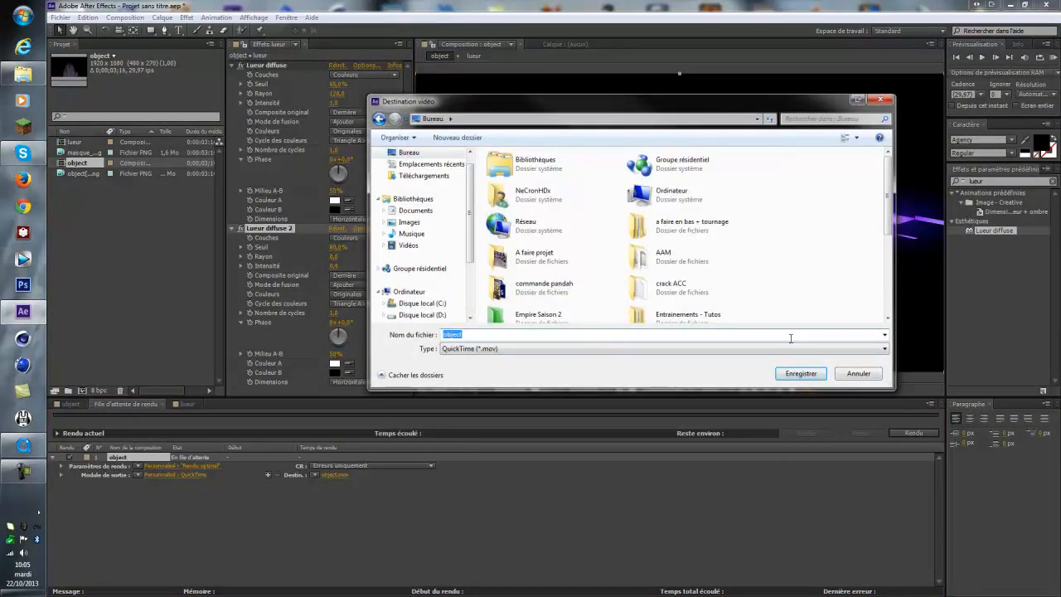
{"action": "type", "text": "rendu du tuto"}
{"action": "double_click", "coordinate": [709, 313]}
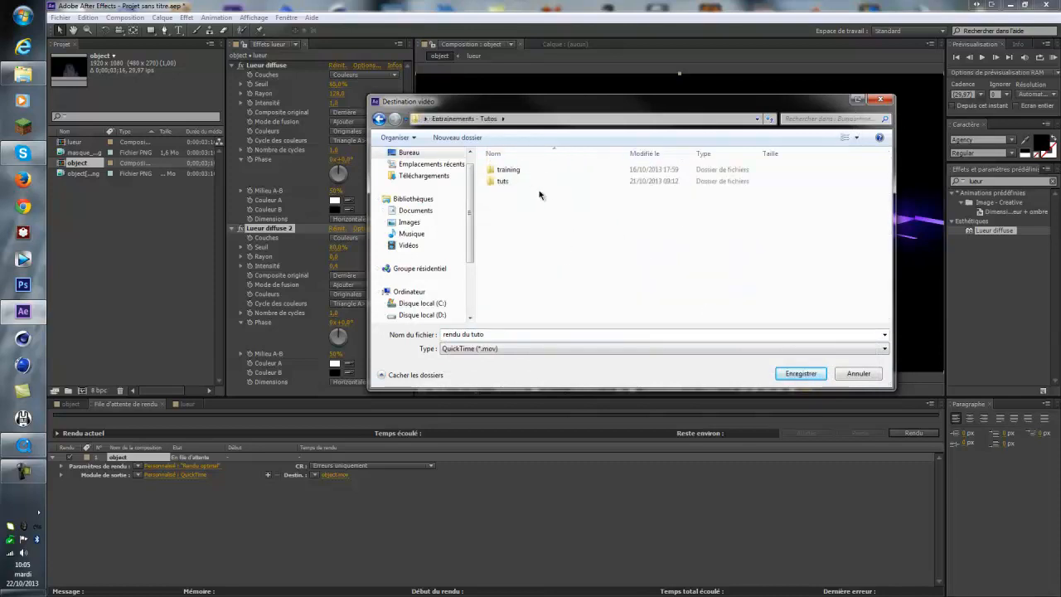
{"action": "double_click", "coordinate": [508, 180]}
{"action": "double_click", "coordinate": [527, 169]}
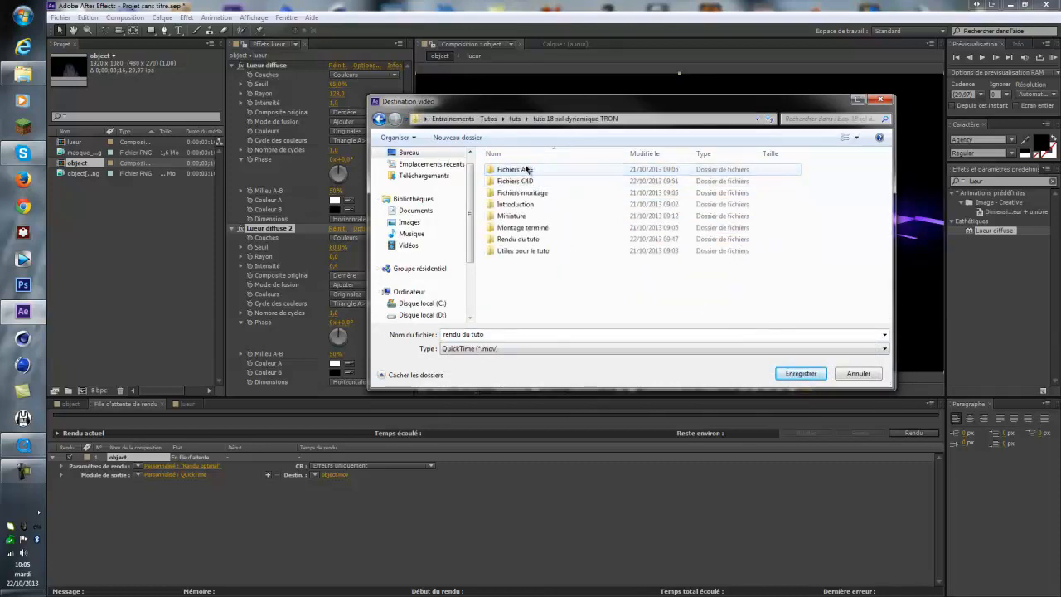
{"action": "double_click", "coordinate": [559, 239]}
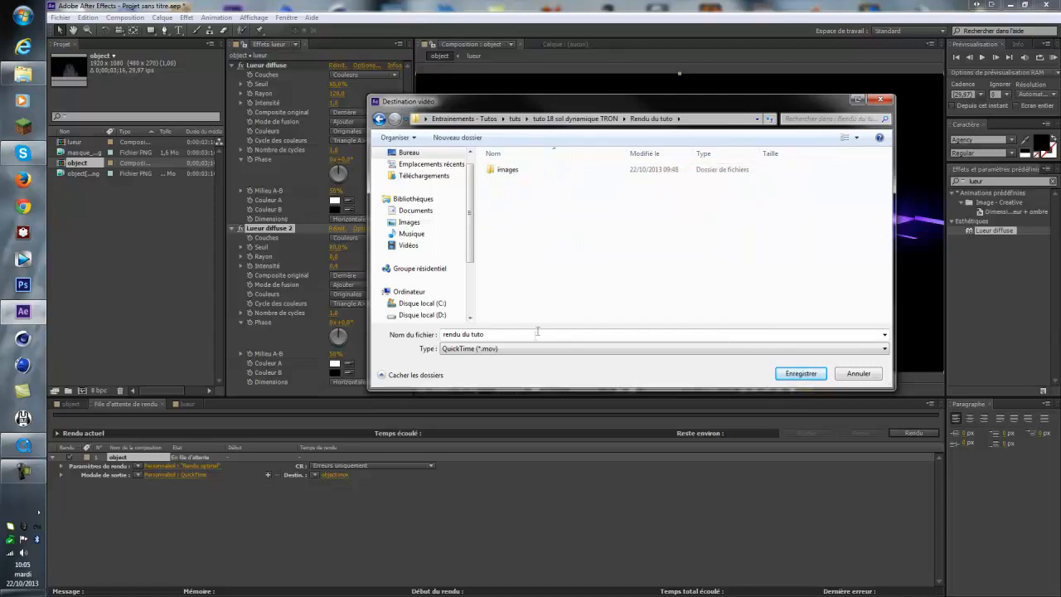
{"action": "left_click", "coordinate": [801, 374]}
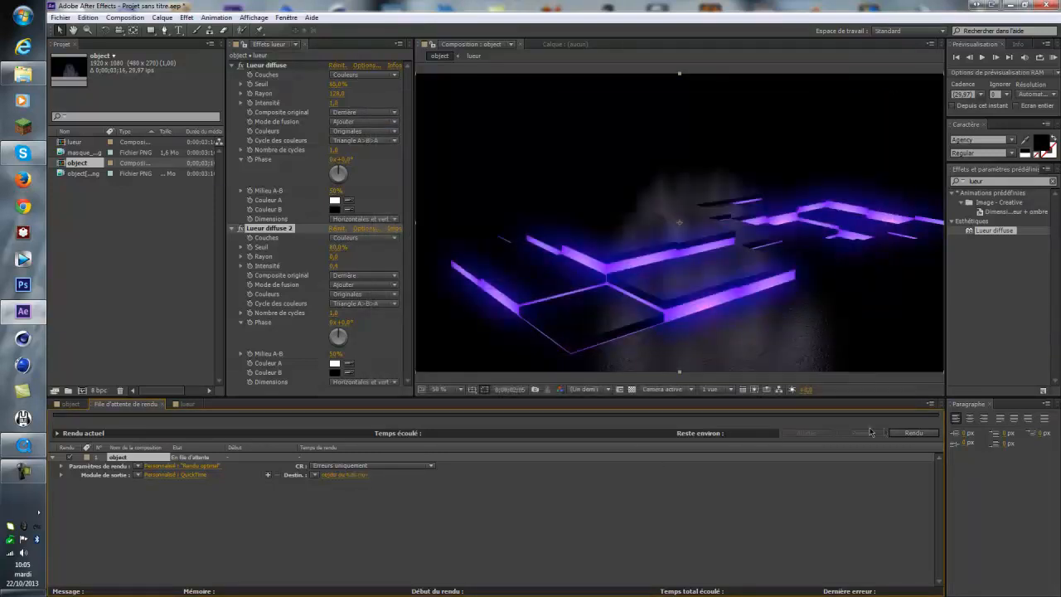
{"action": "left_click", "coordinate": [906, 432]}
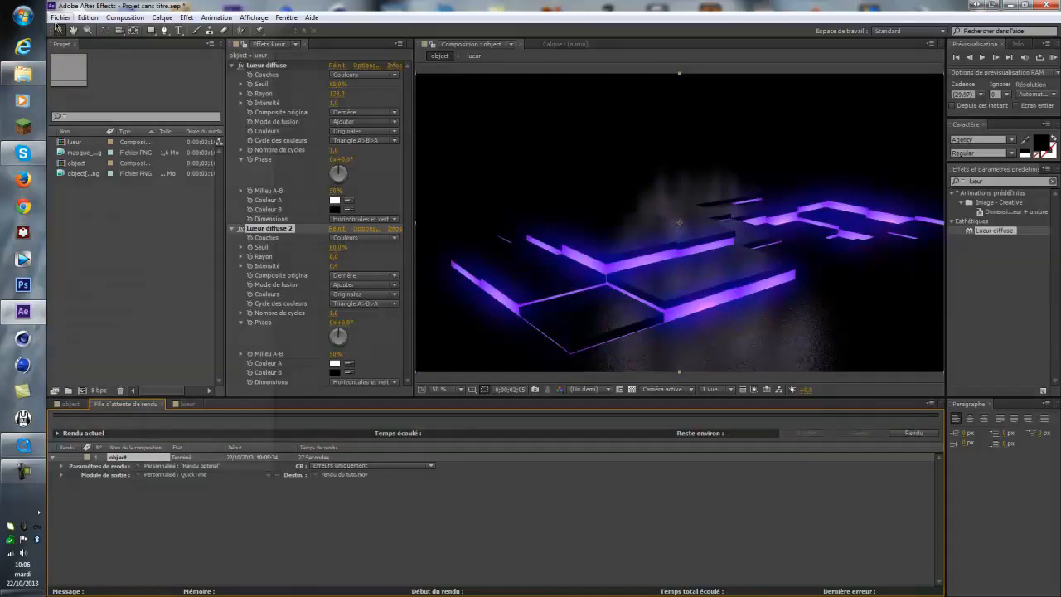
Save the project as "tuto" in the Fichiers AAE folder of tuto 18 sol dynamique TRON
{"action": "left_click", "coordinate": [60, 18]}
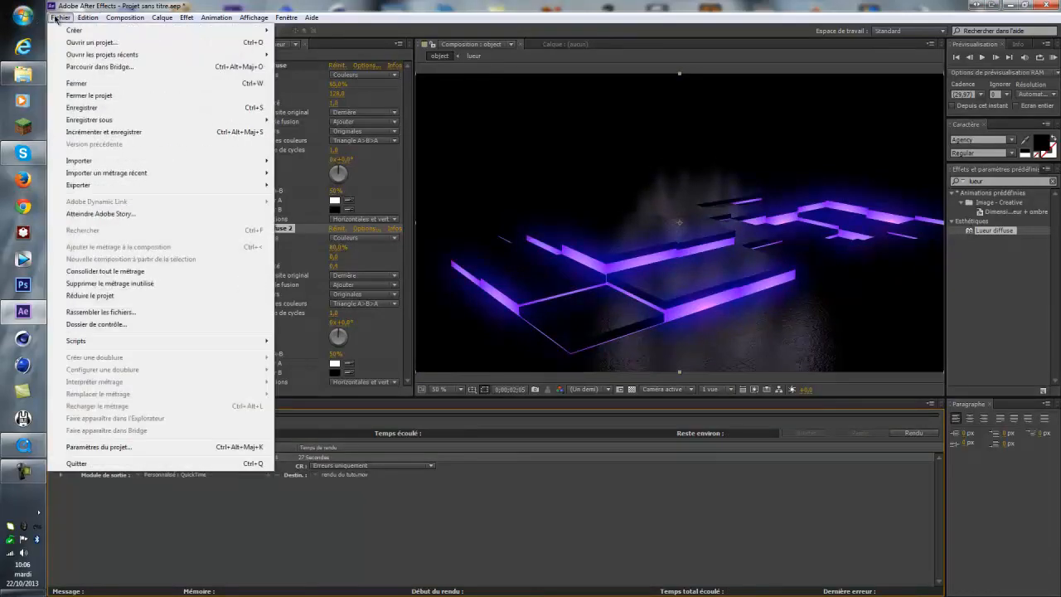
{"action": "mouse_move", "coordinate": [102, 123]}
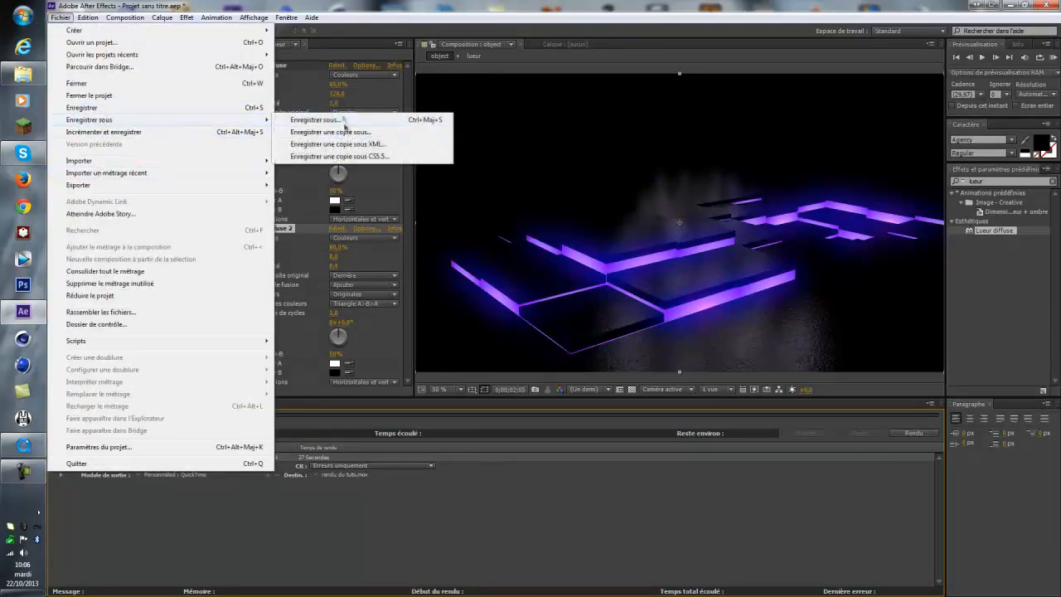
{"action": "left_click", "coordinate": [344, 119]}
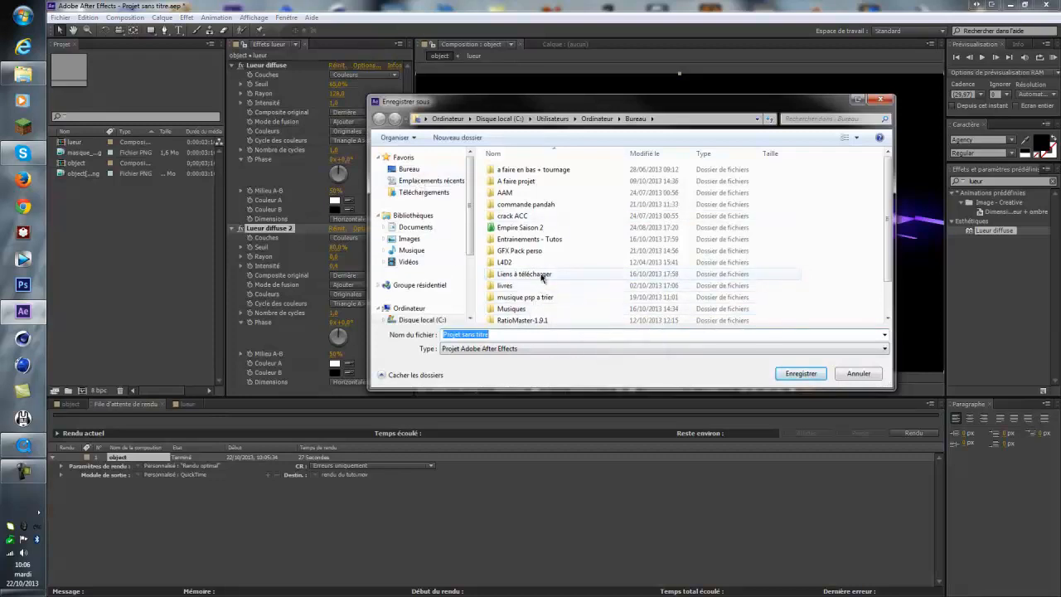
{"action": "double_click", "coordinate": [529, 239]}
{"action": "double_click", "coordinate": [516, 182]}
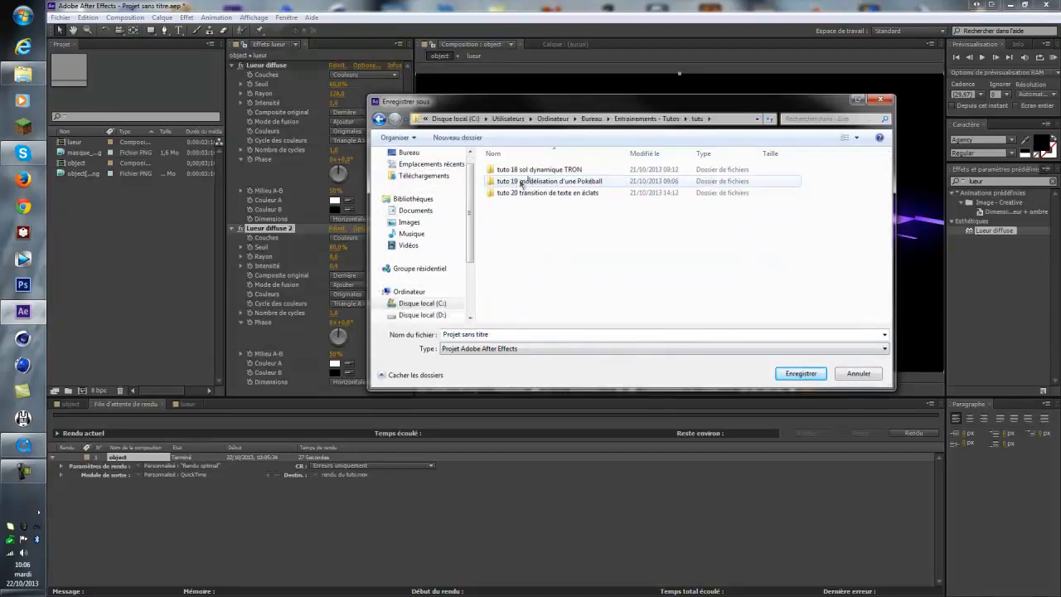
{"action": "double_click", "coordinate": [535, 170]}
{"action": "double_click", "coordinate": [539, 181]}
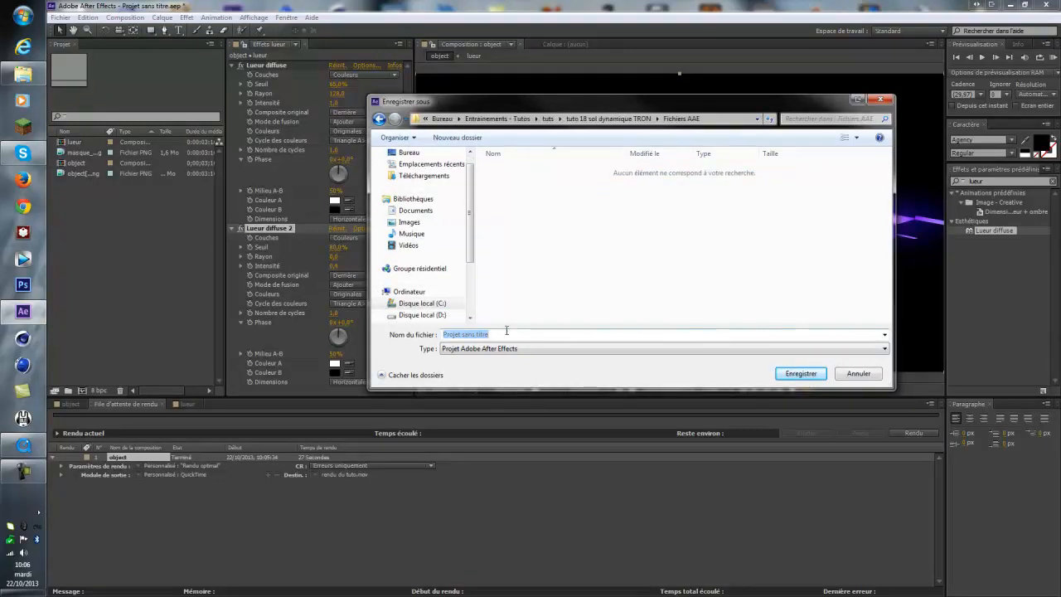
{"action": "type", "text": "tuto"}
{"action": "key", "text": "Return"}
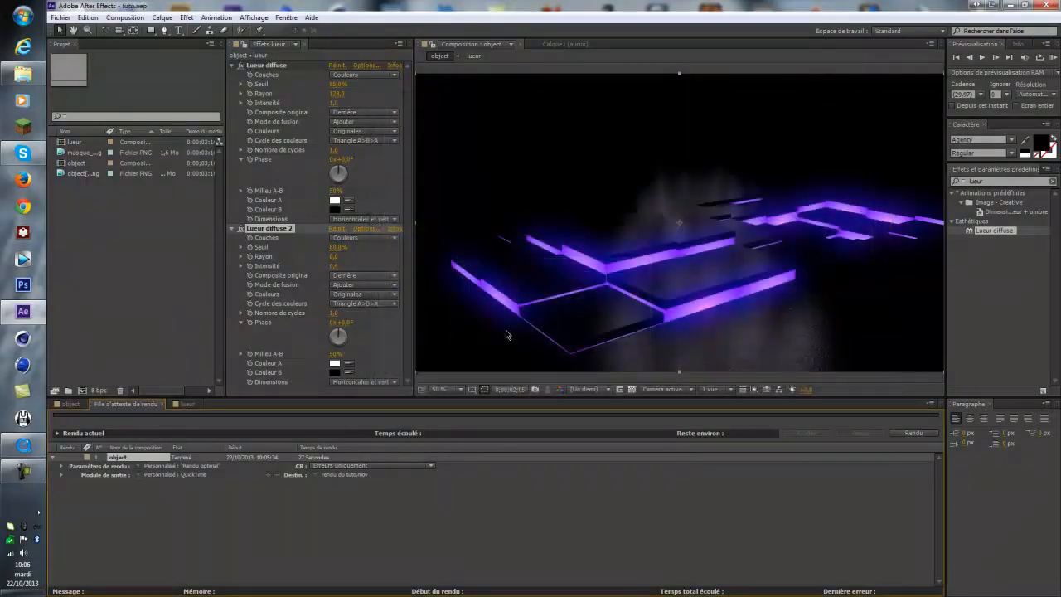
Switch to the file explorer and open the "rendu du tuto" movie from the Rendu du tuto folder
{"action": "left_click", "coordinate": [1013, 5]}
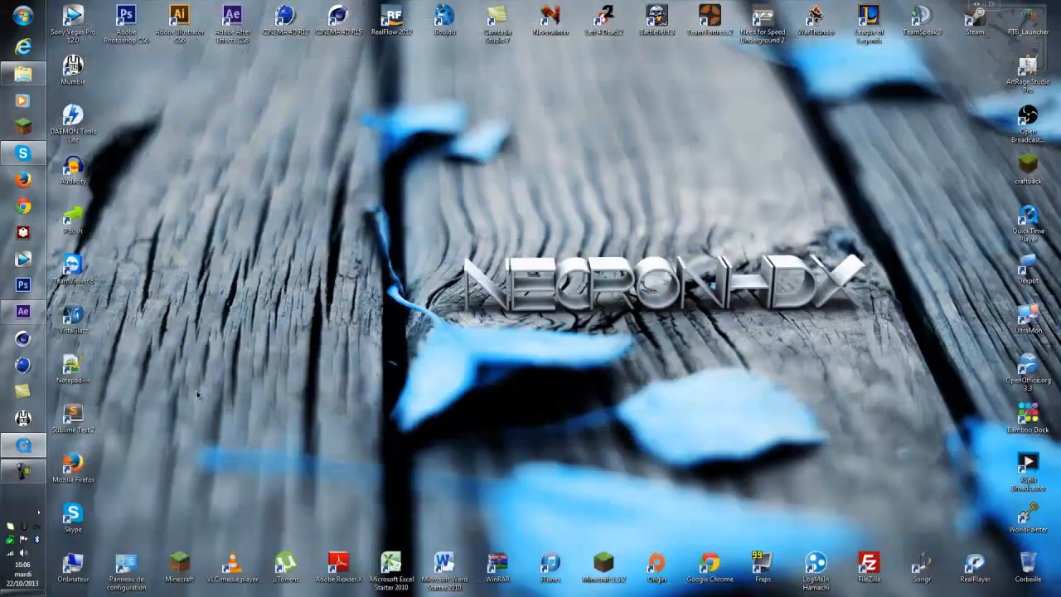
{"action": "left_click", "coordinate": [22, 74]}
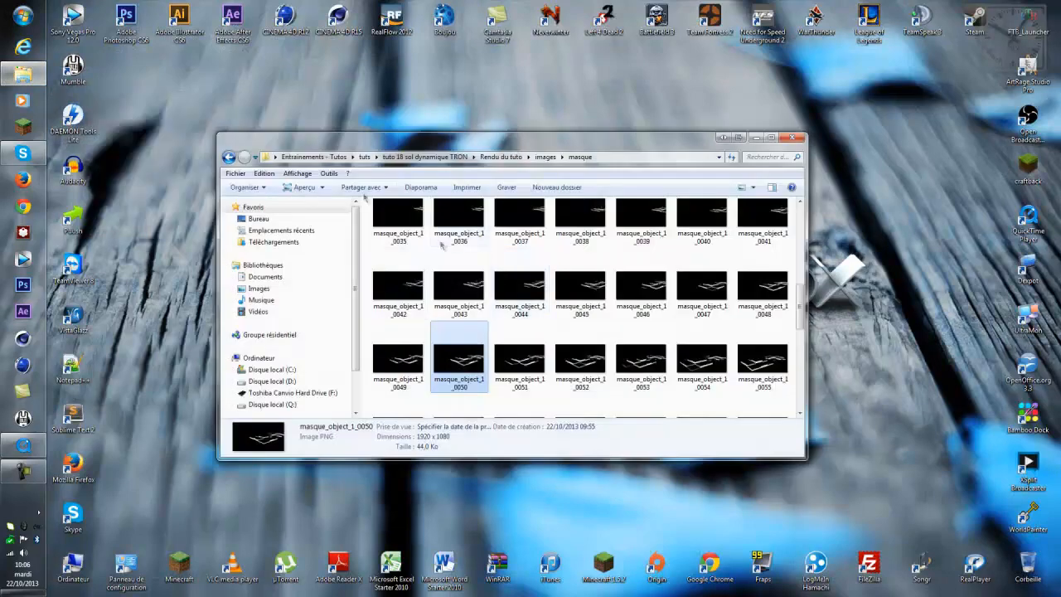
{"action": "left_click", "coordinate": [502, 156]}
{"action": "left_click", "coordinate": [460, 235]}
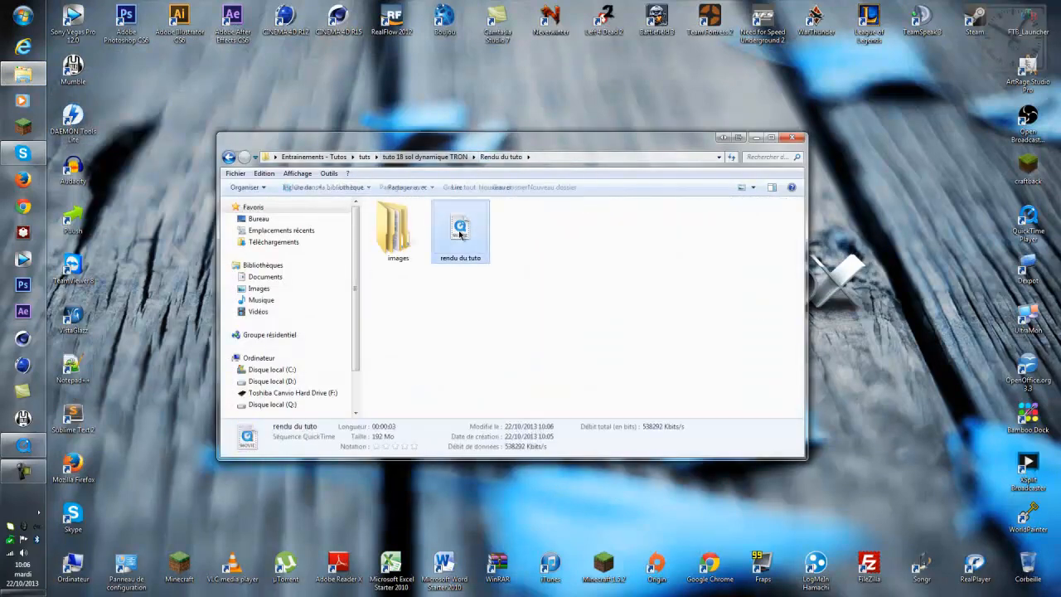
{"action": "right_click", "coordinate": [460, 235]}
{"action": "left_click", "coordinate": [487, 239]}
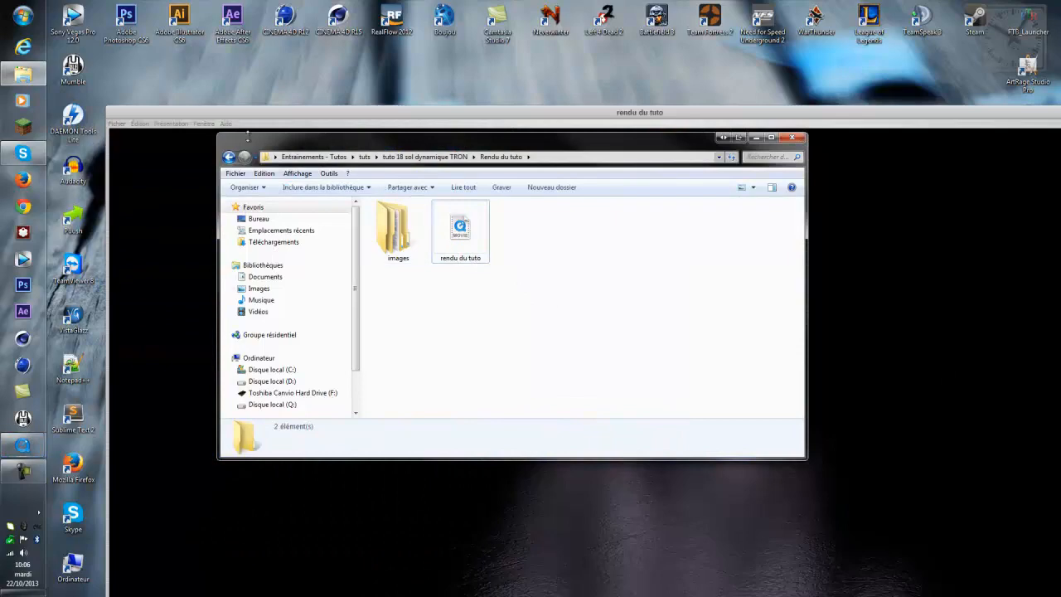
Fit the movie player window to the screen, and play and pause the rendered movie
{"action": "double_click", "coordinate": [259, 113]}
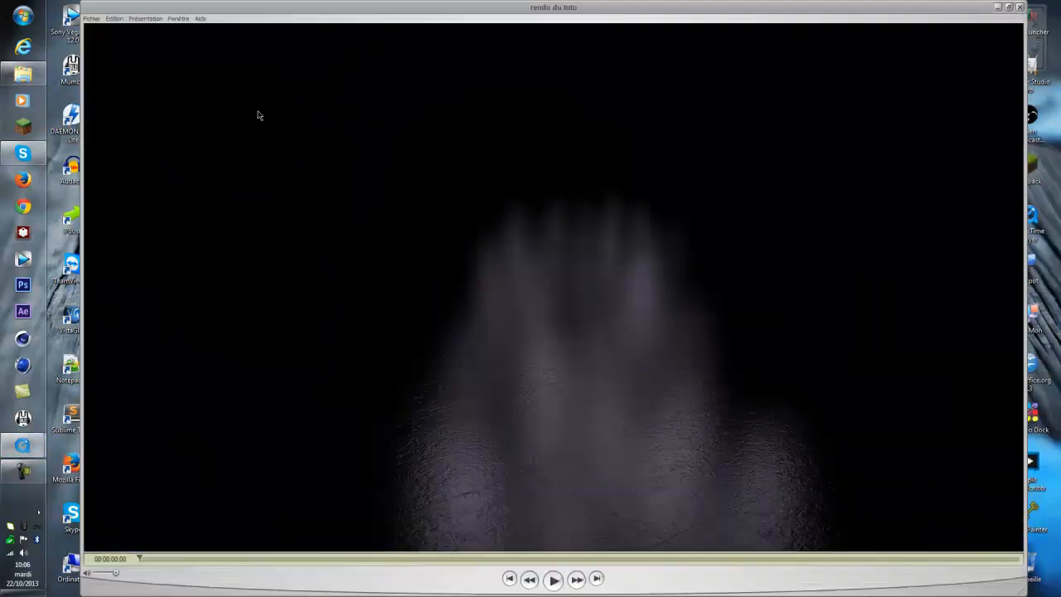
{"action": "left_click_drag", "start_coordinate": [544, 6], "coordinate": [595, 116]}
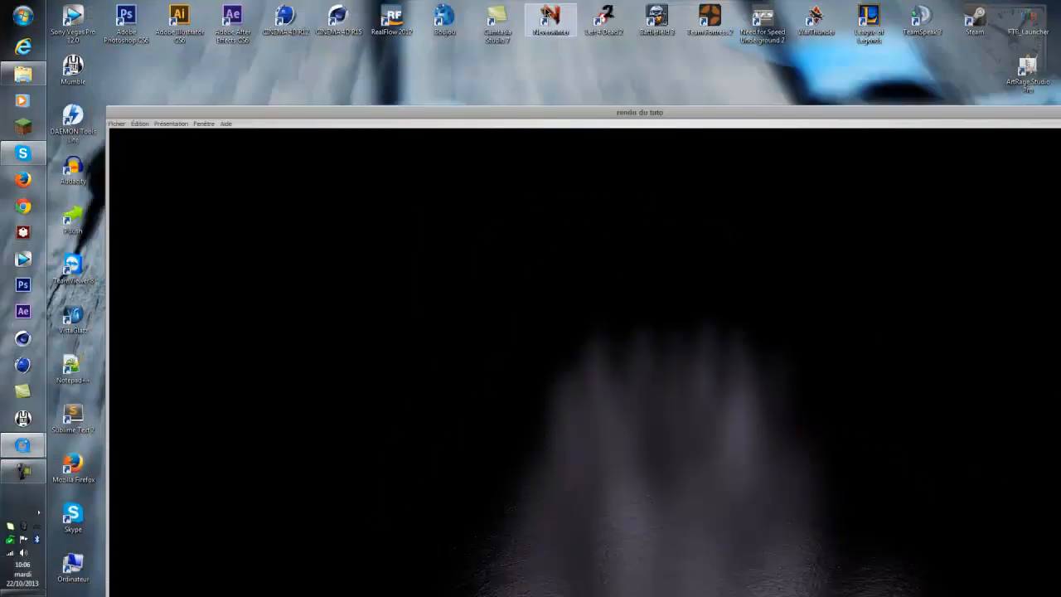
{"action": "double_click", "coordinate": [593, 116]}
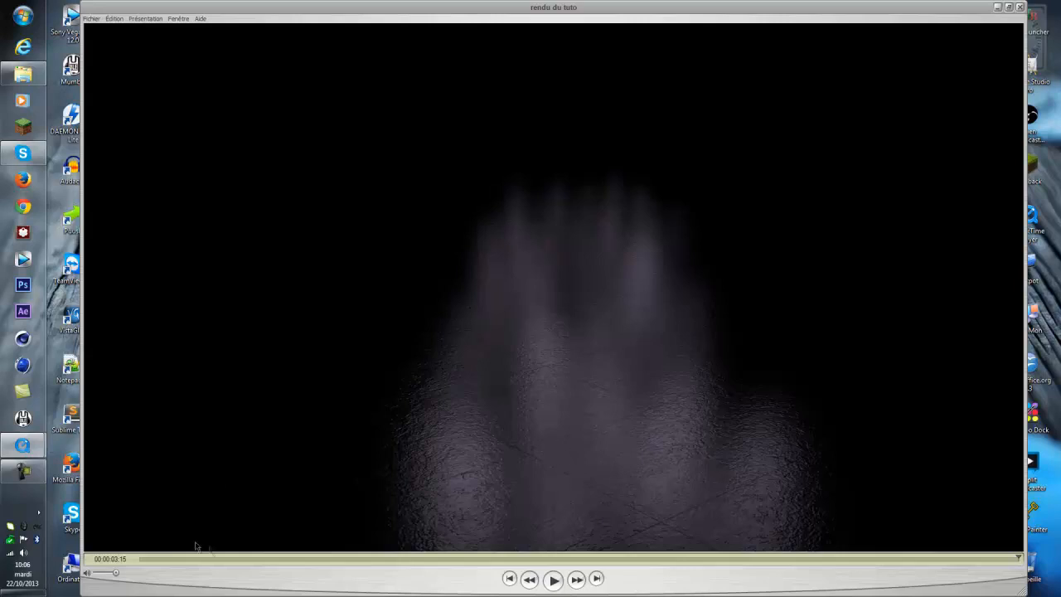
{"action": "left_click", "coordinate": [552, 580]}
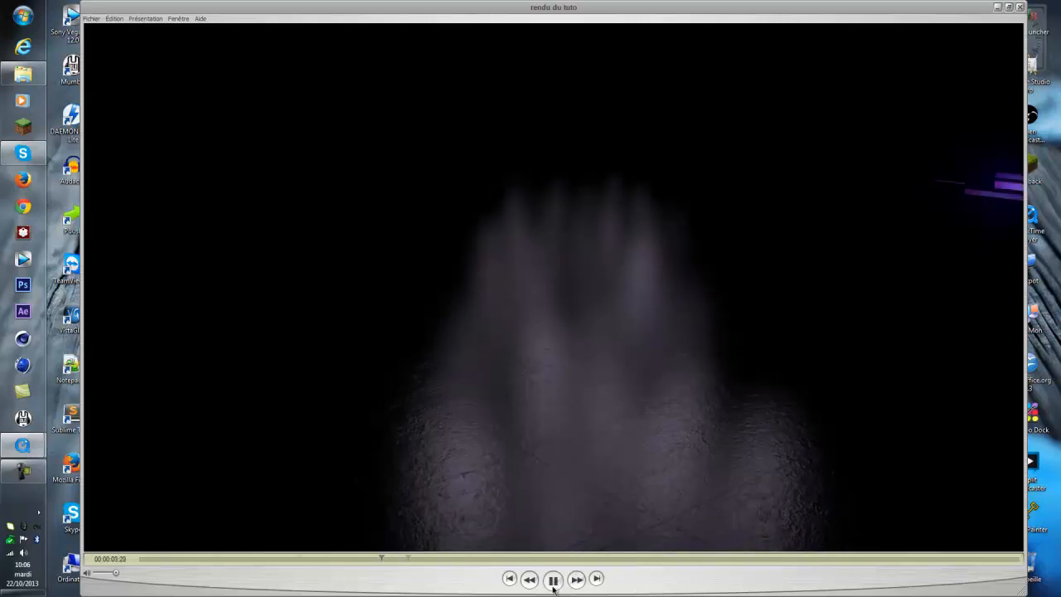
{"action": "left_click", "coordinate": [553, 580]}
Scrub the rendered movie between 00:00:01:21 and 00:00:02:09 to examine the glowing floor animation
{"action": "left_click", "coordinate": [568, 560]}
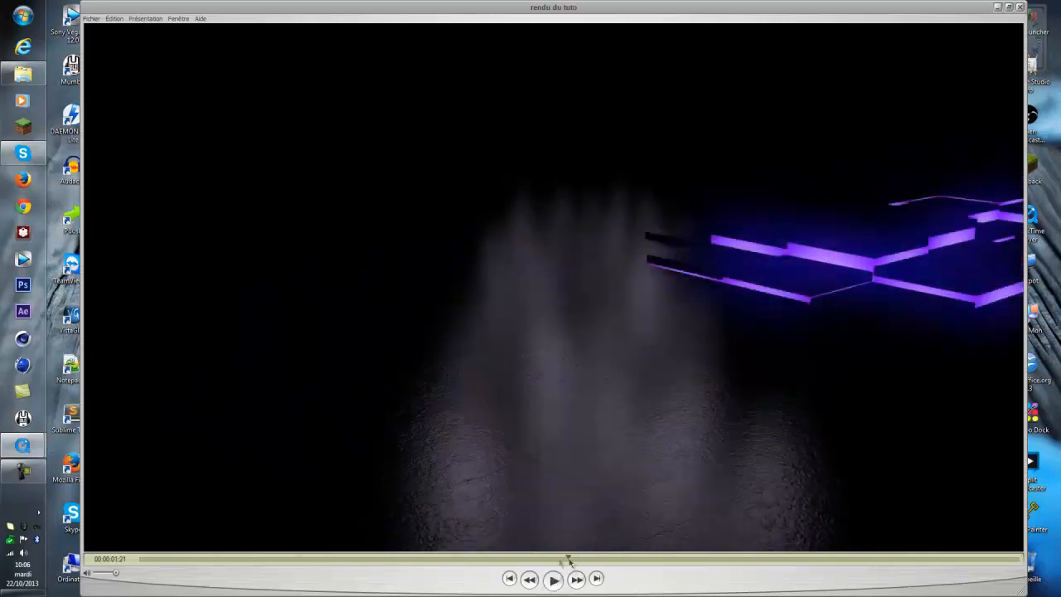
{"action": "left_click_drag", "start_coordinate": [569, 560], "coordinate": [713, 562]}
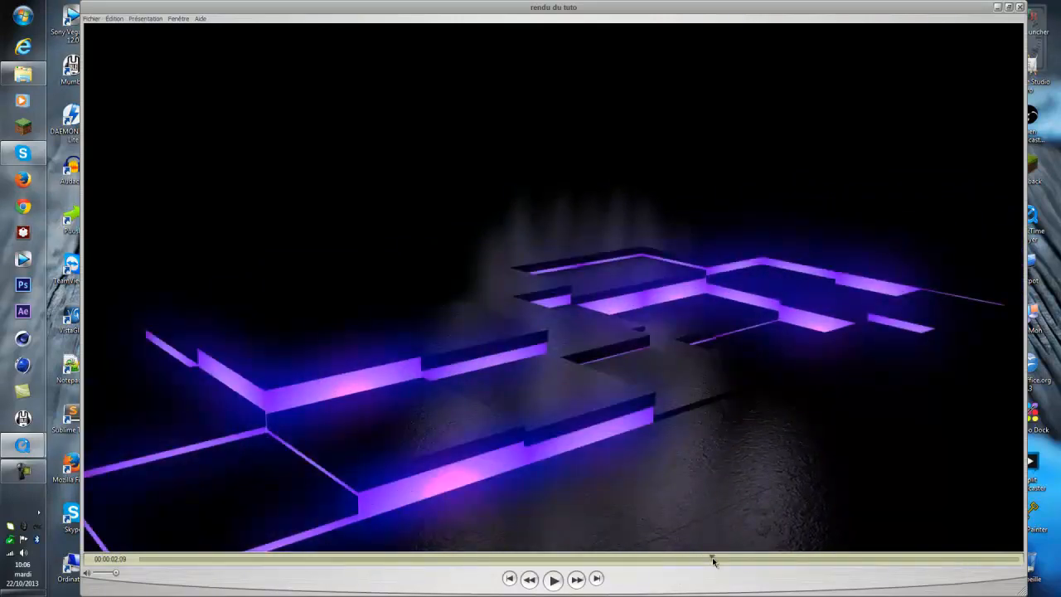
{"action": "left_click_drag", "start_coordinate": [713, 562], "coordinate": [682, 556]}
{"action": "left_click_drag", "start_coordinate": [623, 554], "coordinate": [651, 560]}
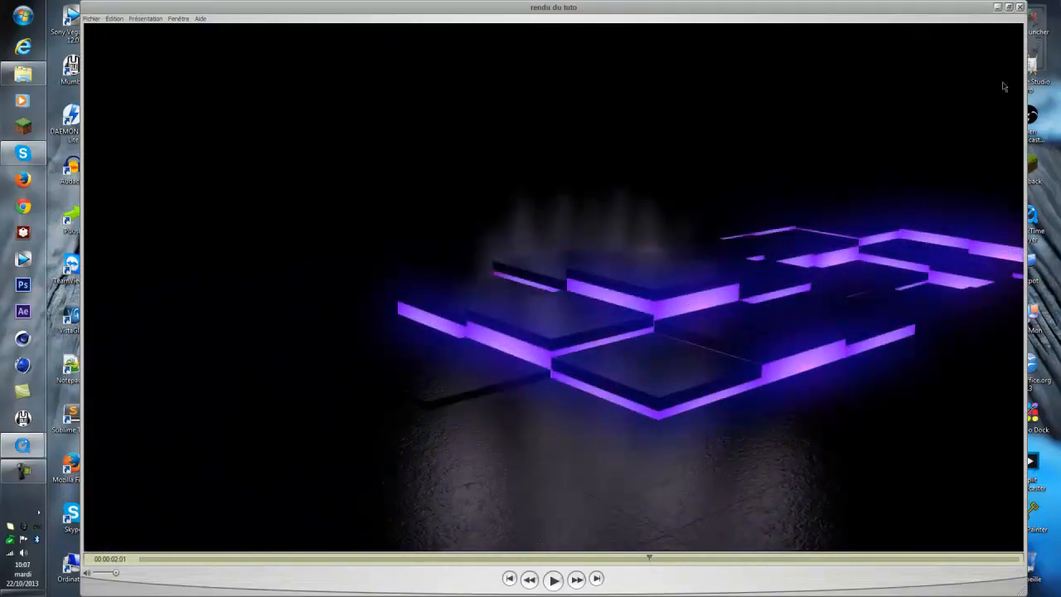
Close the movie player and minimize the Rendu du tuto folder window
{"action": "left_click", "coordinate": [1021, 8]}
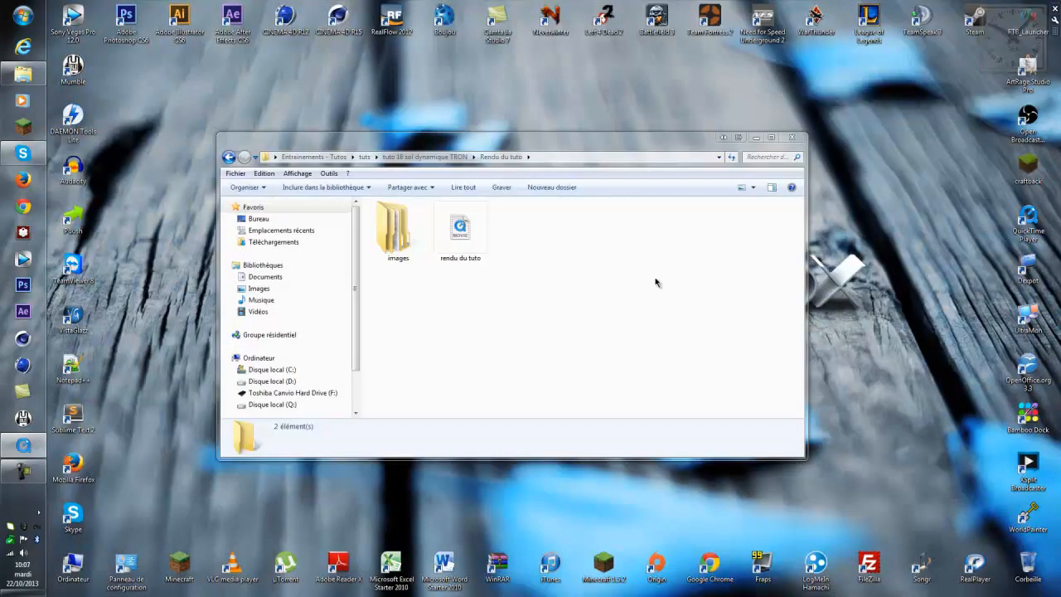
{"action": "left_click", "coordinate": [454, 249]}
{"action": "left_click", "coordinate": [629, 258]}
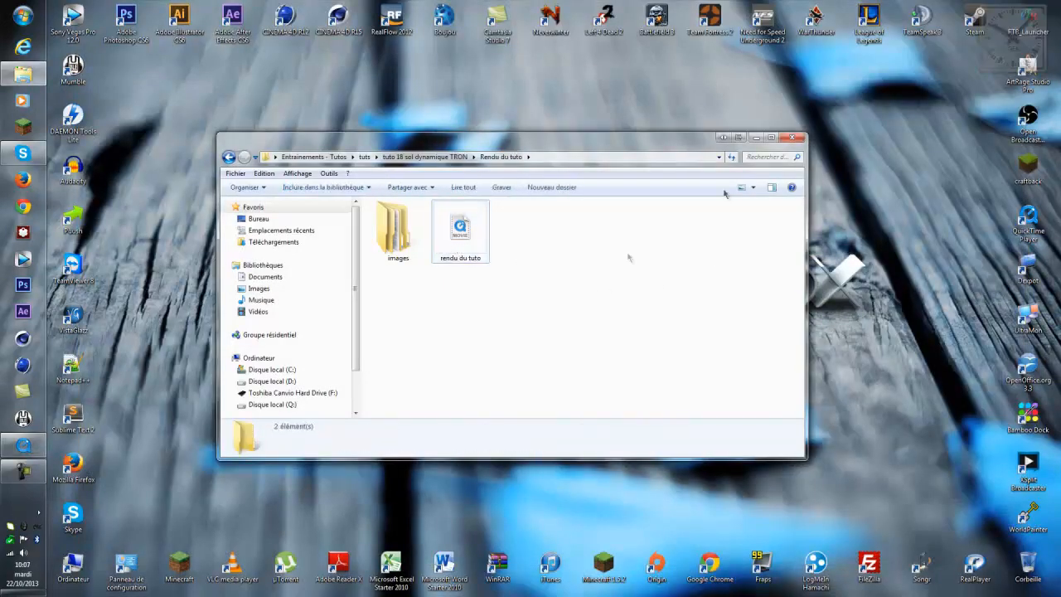
{"action": "left_click", "coordinate": [757, 138]}
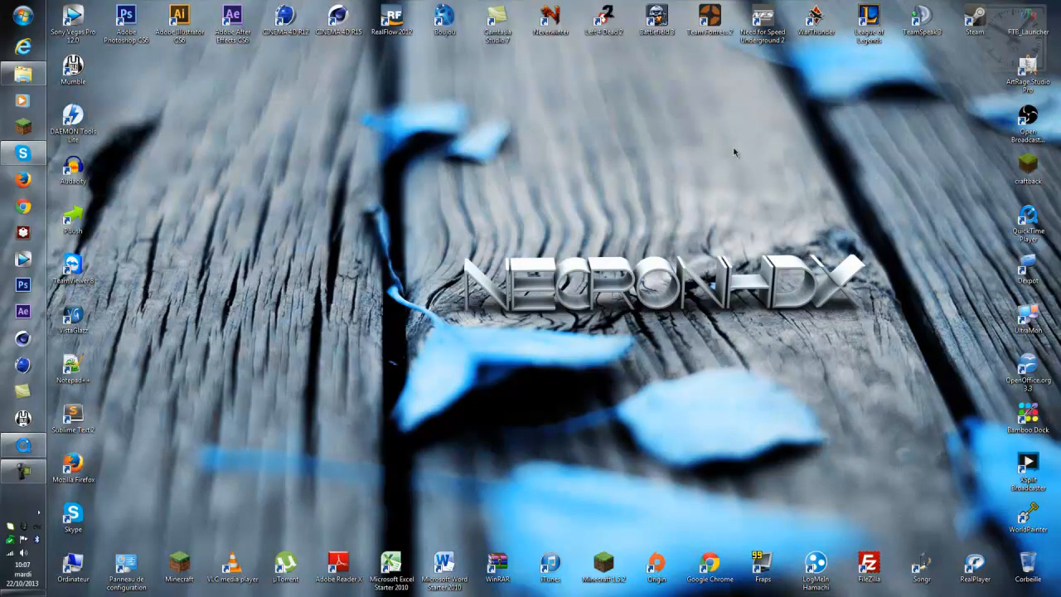
{"action": "left_click_drag", "start_coordinate": [408, 225], "coordinate": [473, 281]}
{"action": "left_click_drag", "start_coordinate": [431, 240], "coordinate": [883, 338]}
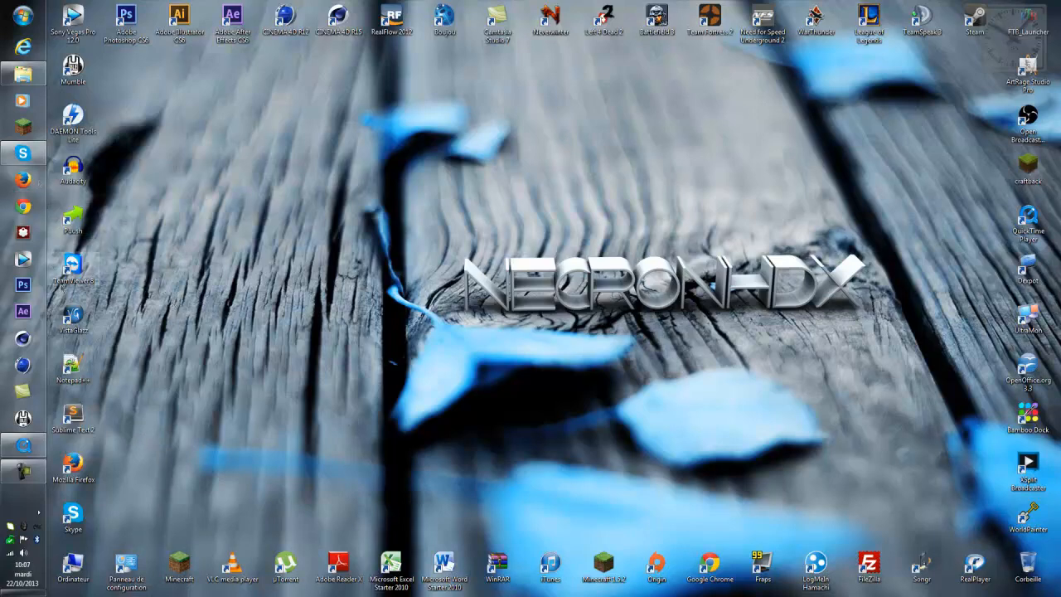
Switch to Firefox and open the NeCronHDx page on Facebook
{"action": "left_click", "coordinate": [23, 180]}
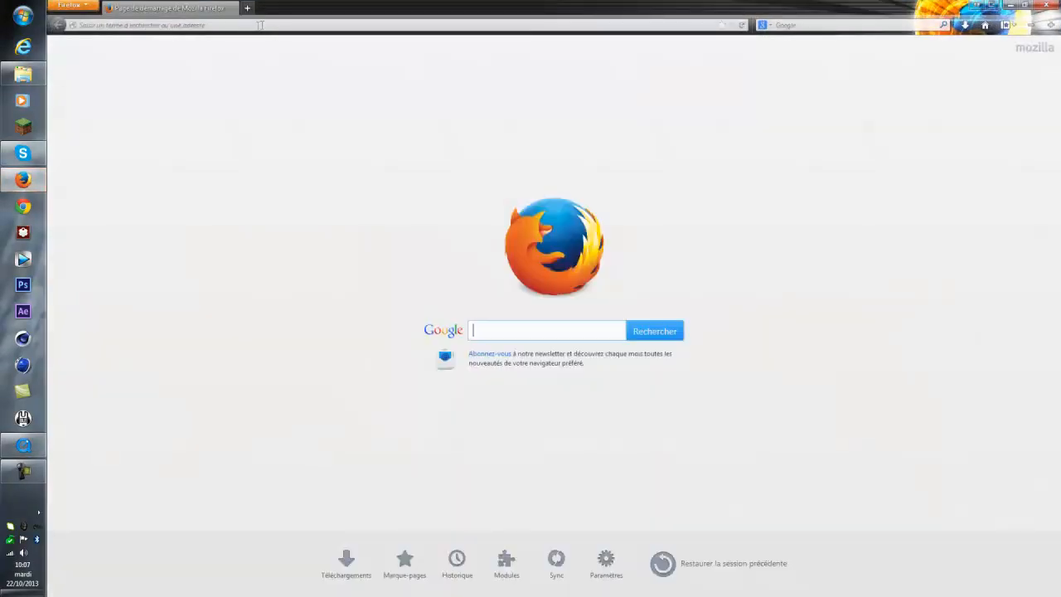
{"action": "left_click", "coordinate": [265, 26]}
{"action": "type", "text": "facebook.com/"}
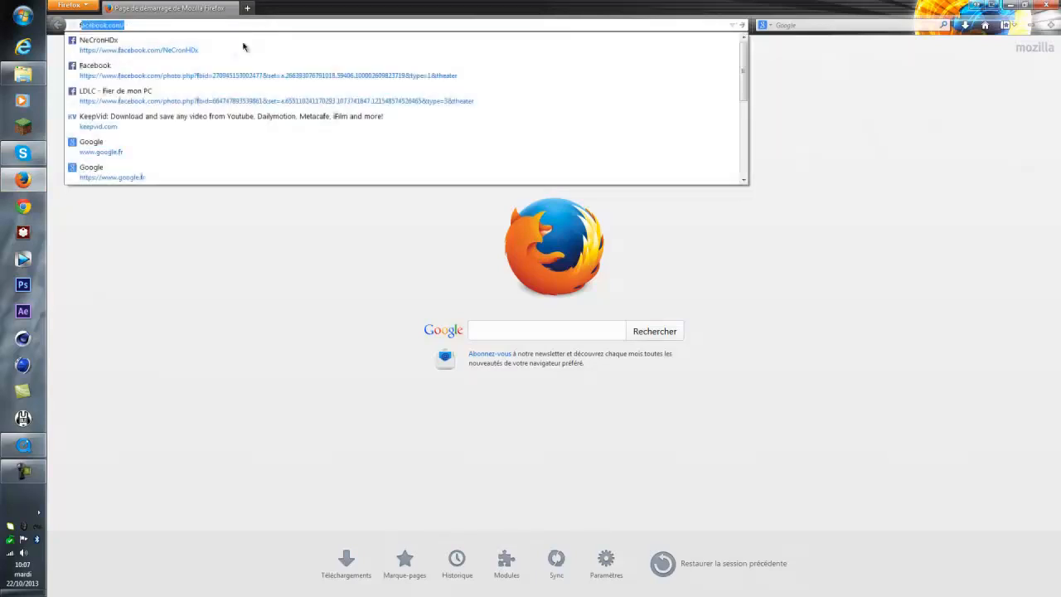
{"action": "left_click", "coordinate": [243, 44]}
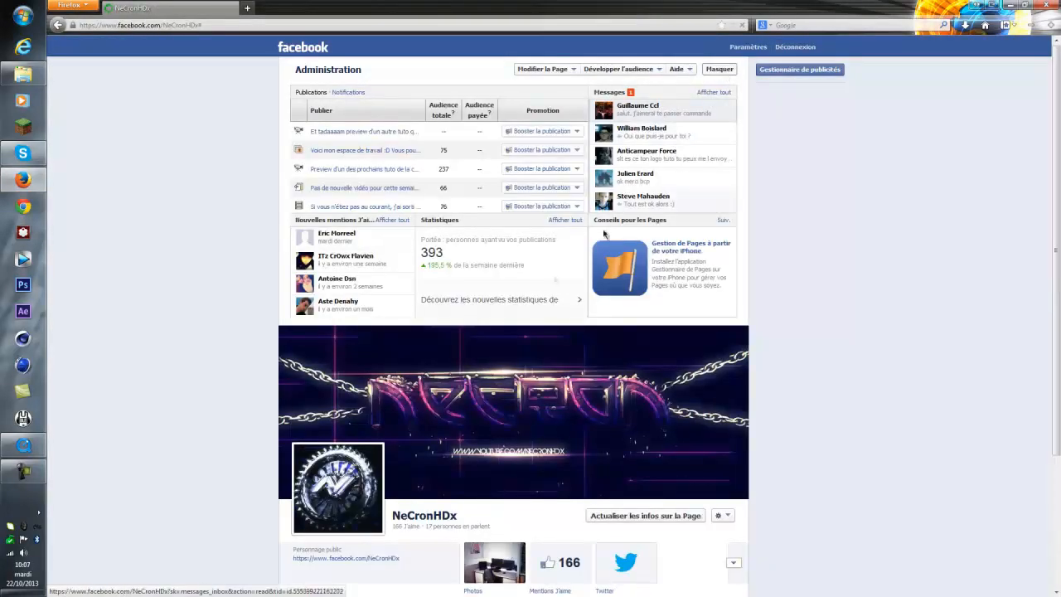
Hide the page's administration panel and look through its recent posts
{"action": "left_click", "coordinate": [729, 73]}
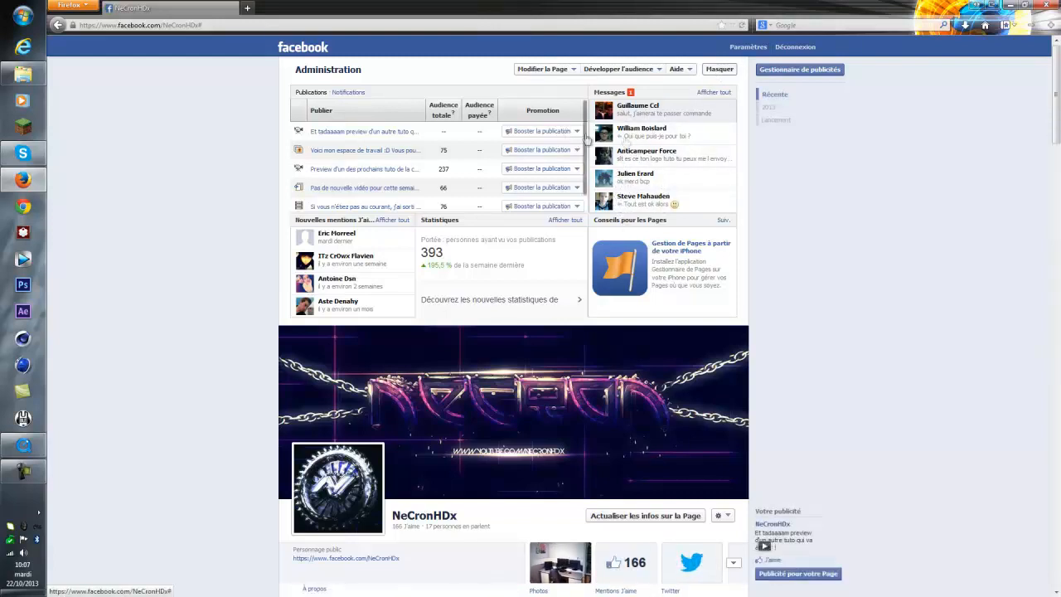
{"action": "left_click", "coordinate": [543, 131]}
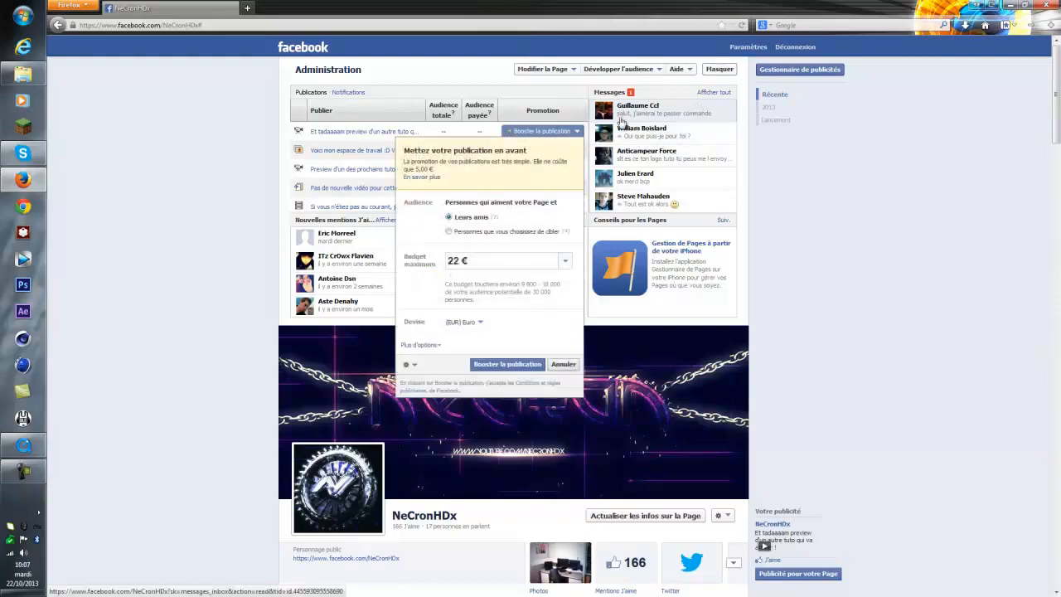
{"action": "left_click", "coordinate": [730, 72]}
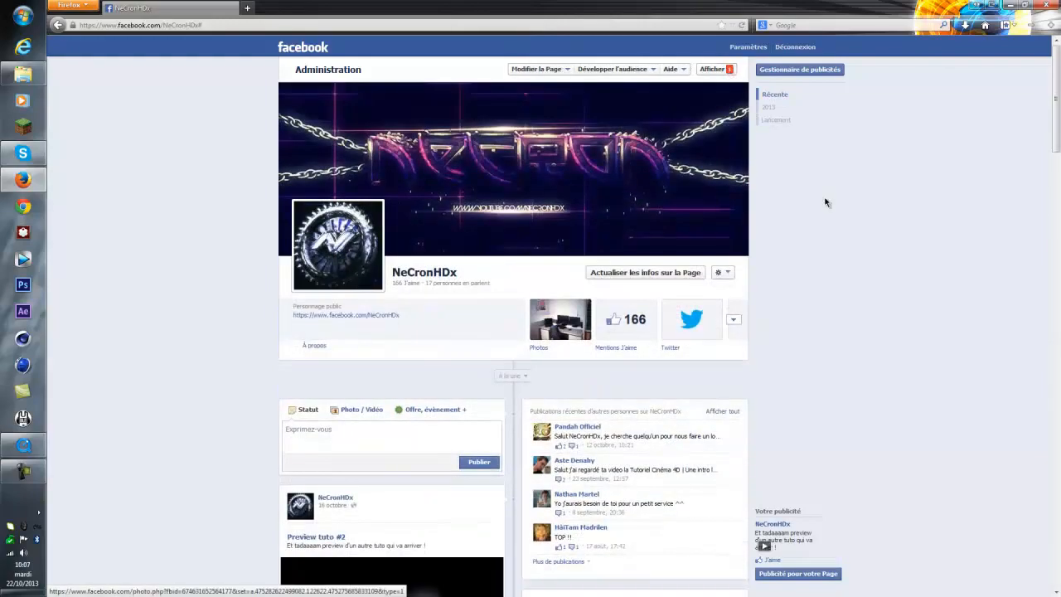
{"action": "scroll", "coordinate": [811, 242], "scroll_direction": "down", "scroll_amount": 5}
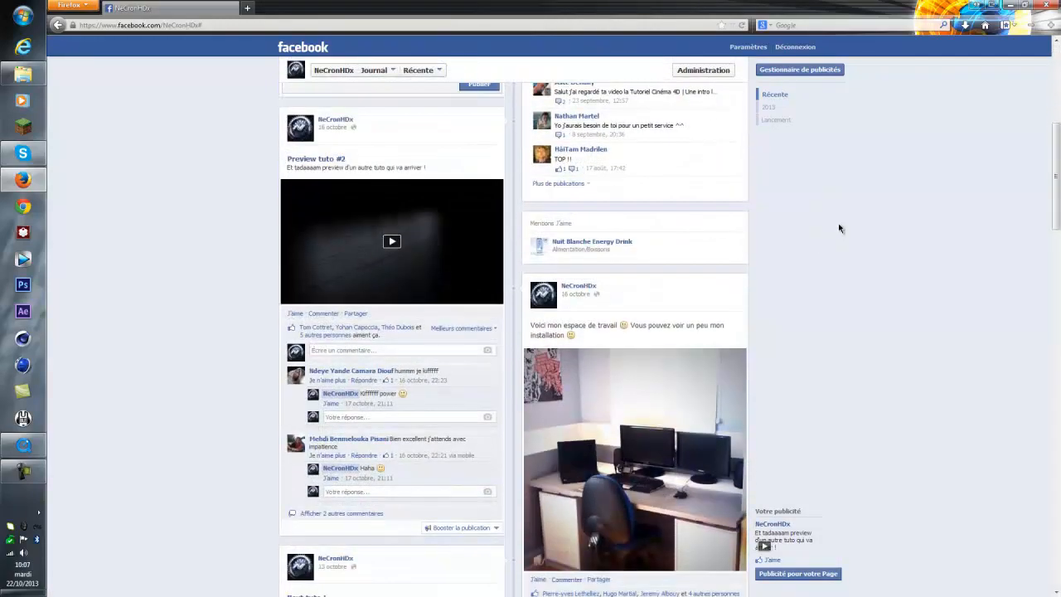
Play the "Next tuto !" preview video from the 13 October post and close its viewer
{"action": "scroll", "coordinate": [831, 249], "scroll_direction": "up", "scroll_amount": 5}
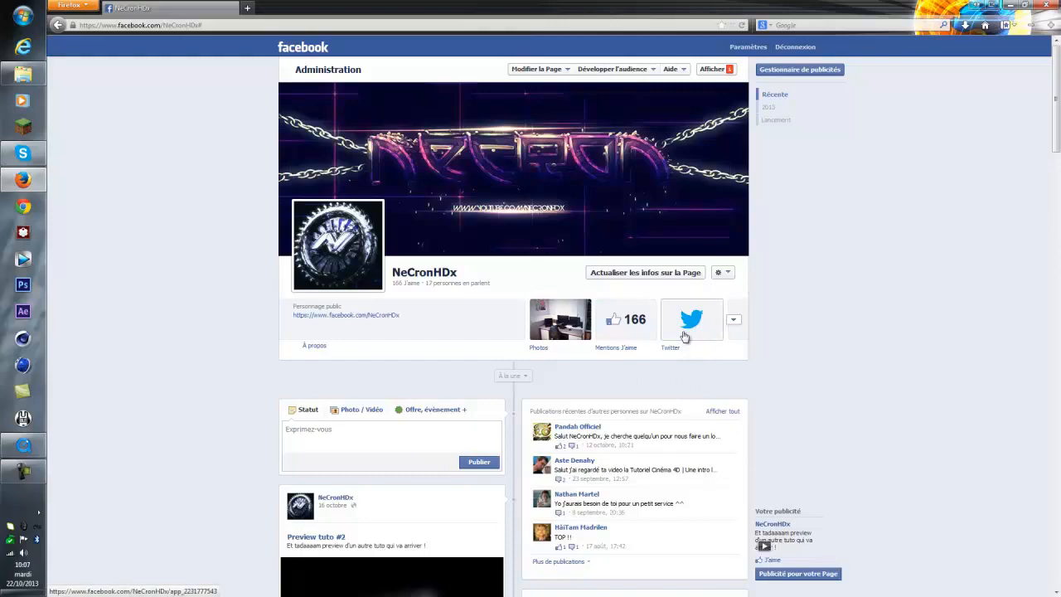
{"action": "scroll", "coordinate": [741, 338], "scroll_direction": "down", "scroll_amount": 10}
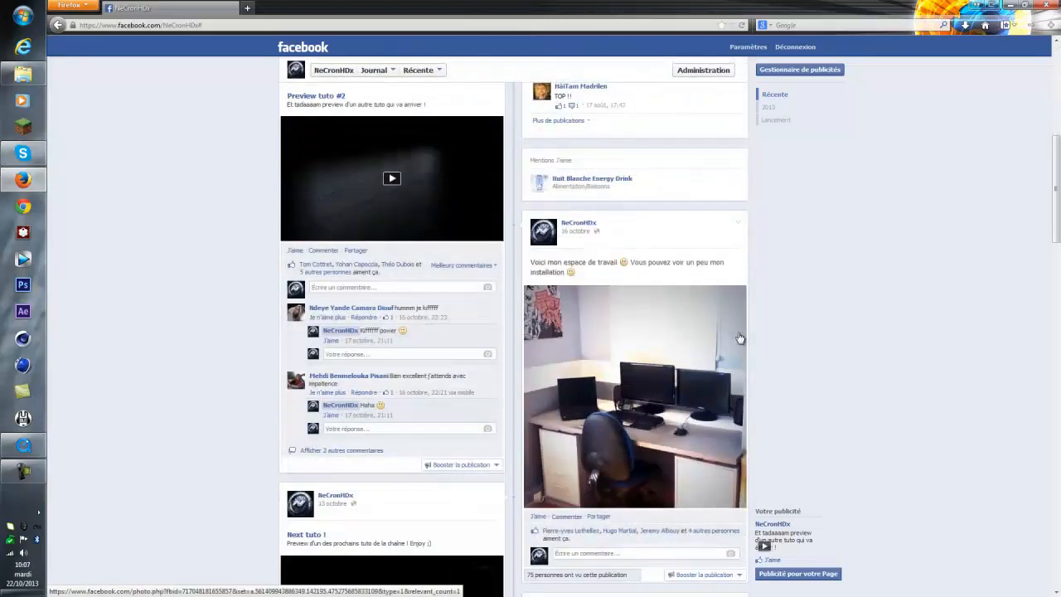
{"action": "scroll", "coordinate": [396, 323], "scroll_direction": "up", "scroll_amount": 3}
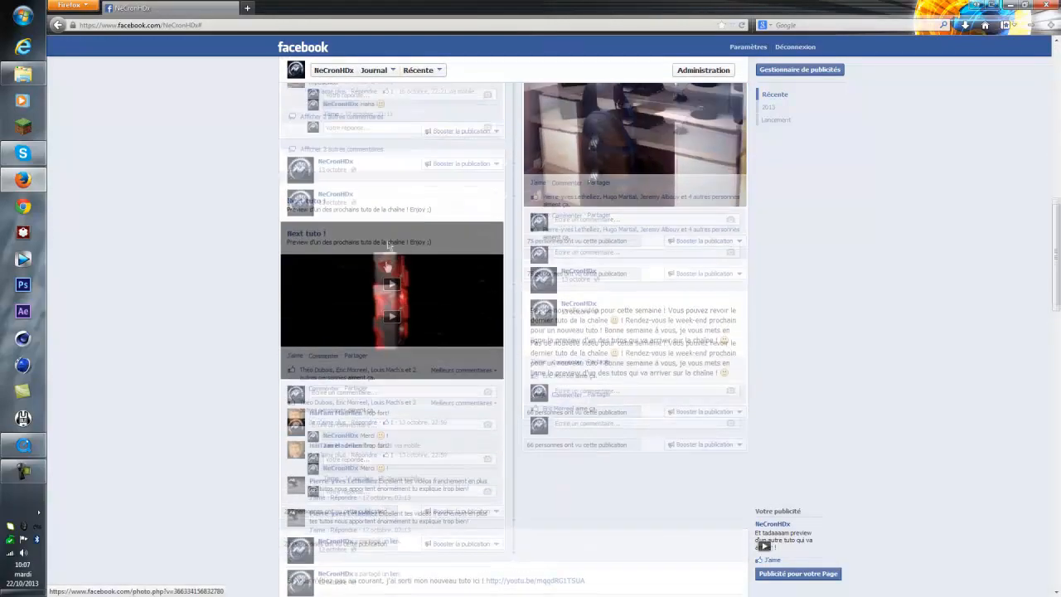
{"action": "left_click", "coordinate": [391, 371]}
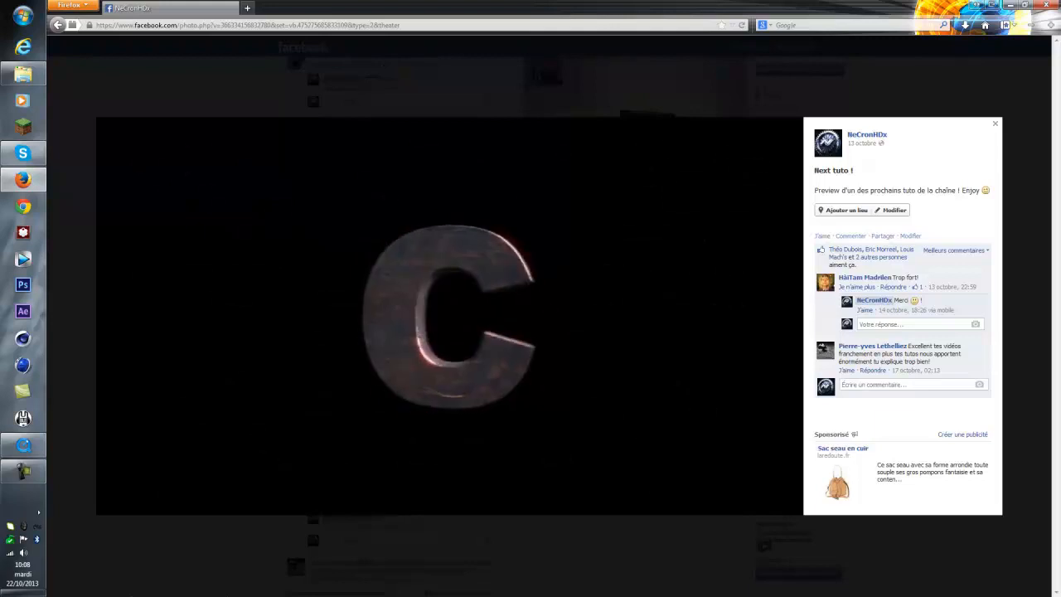
{"action": "left_click", "coordinate": [999, 129]}
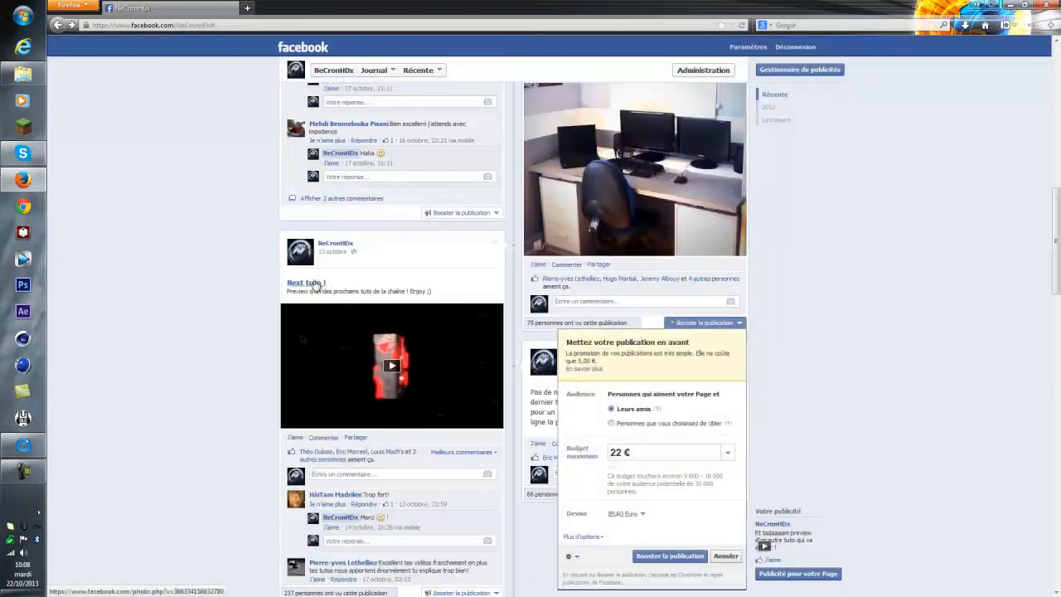
Look through the page's older posts down to the shared Pro Background Old Style tutorial and back up to "Preview tuto #2"
{"action": "scroll", "coordinate": [762, 273], "scroll_direction": "down", "scroll_amount": 1}
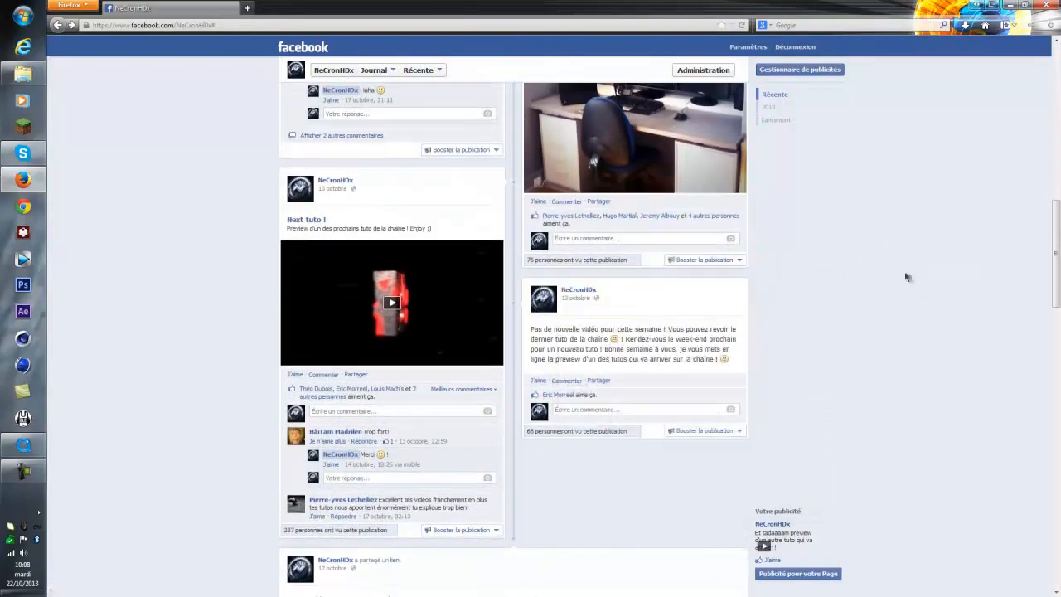
{"action": "scroll", "coordinate": [174, 431], "scroll_direction": "down", "scroll_amount": 5}
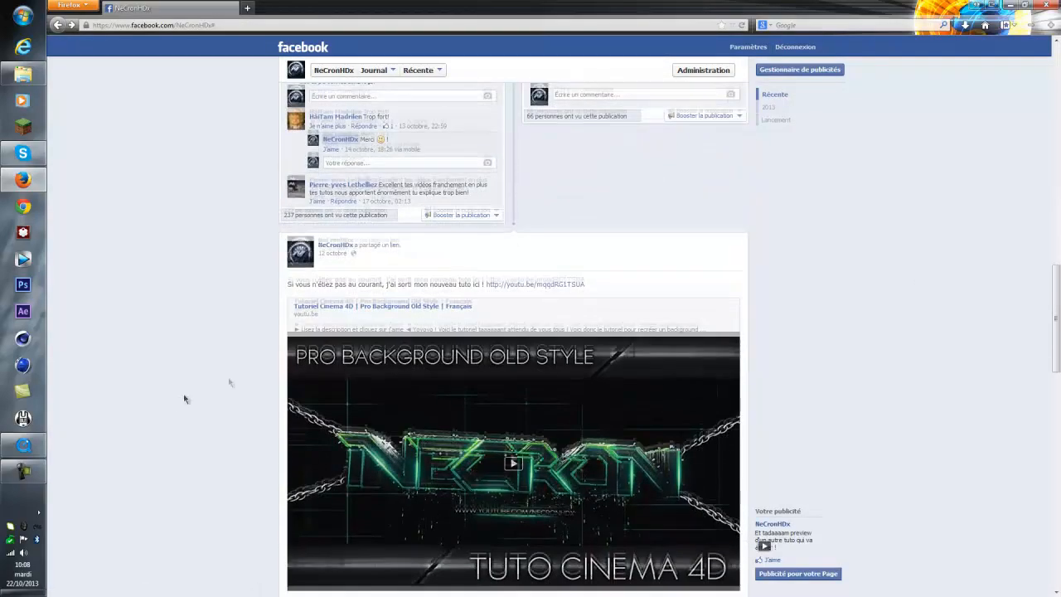
{"action": "scroll", "coordinate": [495, 246], "scroll_direction": "up", "scroll_amount": 3}
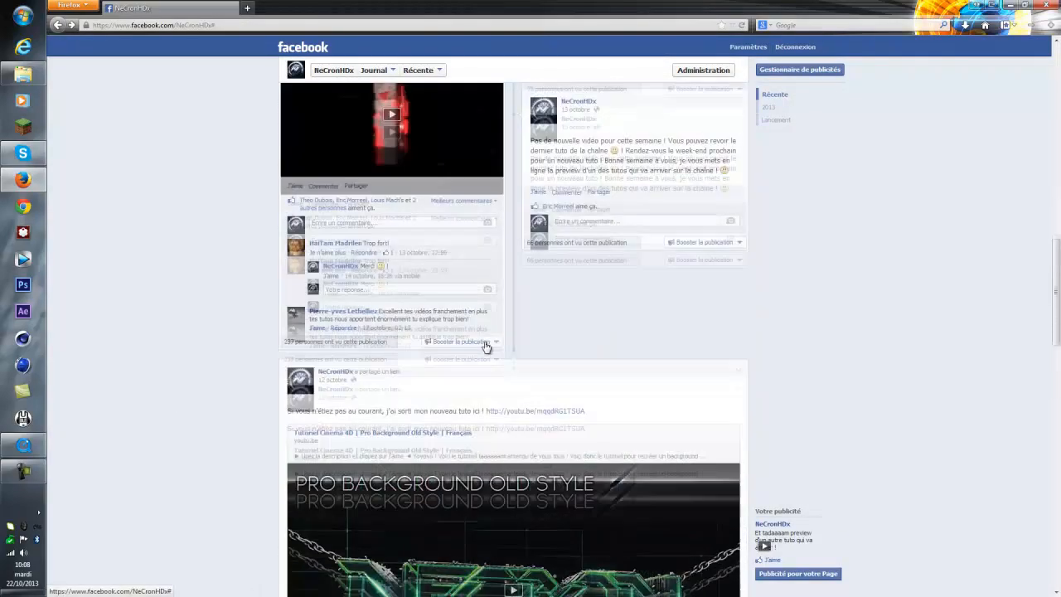
{"action": "scroll", "coordinate": [504, 404], "scroll_direction": "down", "scroll_amount": 2}
{"action": "scroll", "coordinate": [246, 490], "scroll_direction": "up", "scroll_amount": 10}
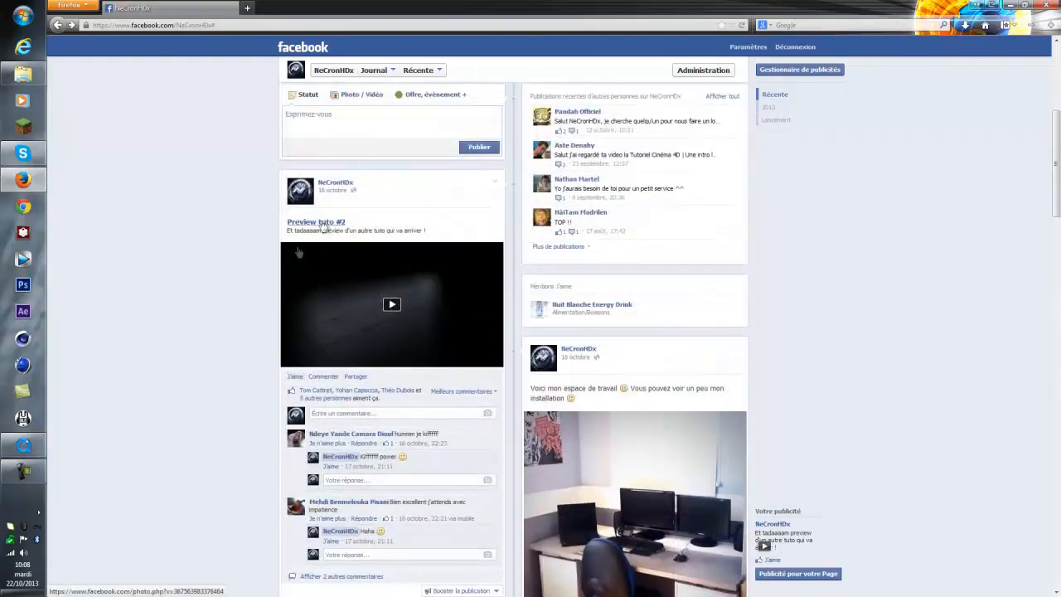
{"action": "scroll", "coordinate": [342, 391], "scroll_direction": "up", "scroll_amount": 1}
{"action": "scroll", "coordinate": [342, 393], "scroll_direction": "down", "scroll_amount": 3}
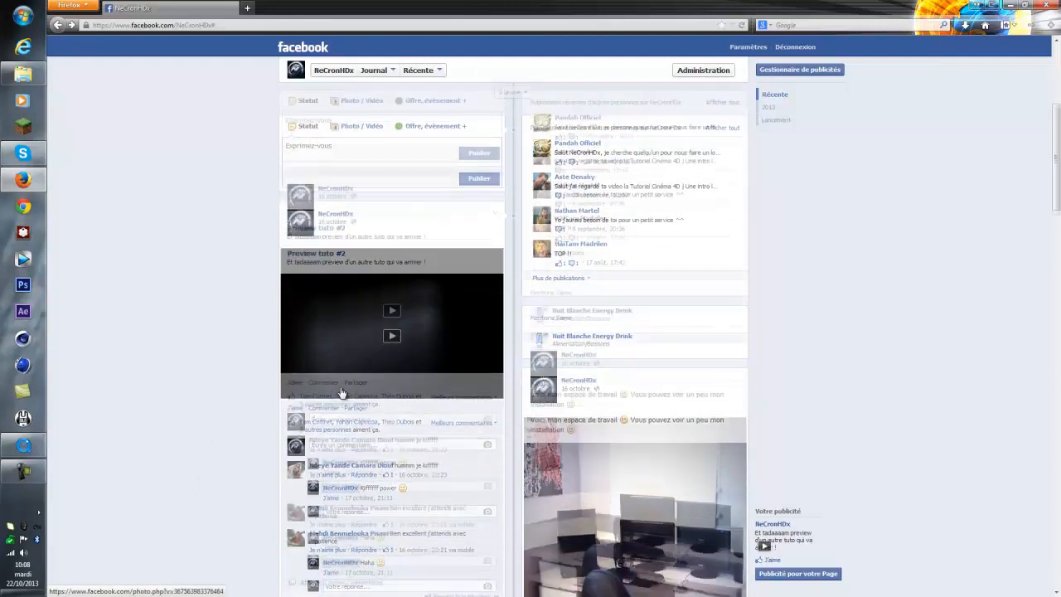
View the 16 October workspace photo enlarged, close it, and return to the start of the page
{"action": "left_click", "coordinate": [668, 408]}
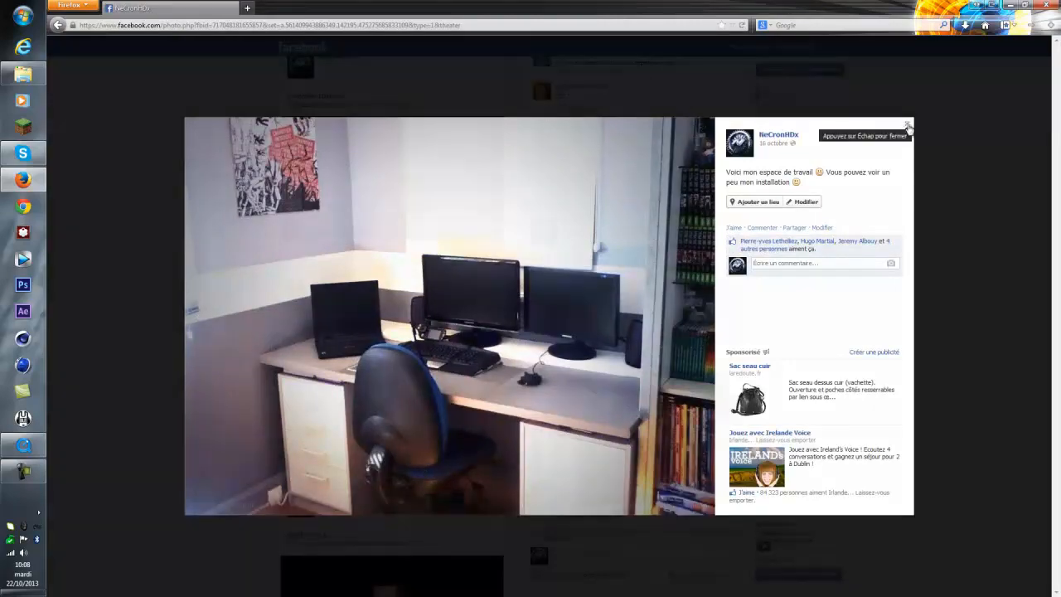
{"action": "left_click", "coordinate": [909, 126]}
{"action": "scroll", "coordinate": [969, 292], "scroll_direction": "up", "scroll_amount": 6}
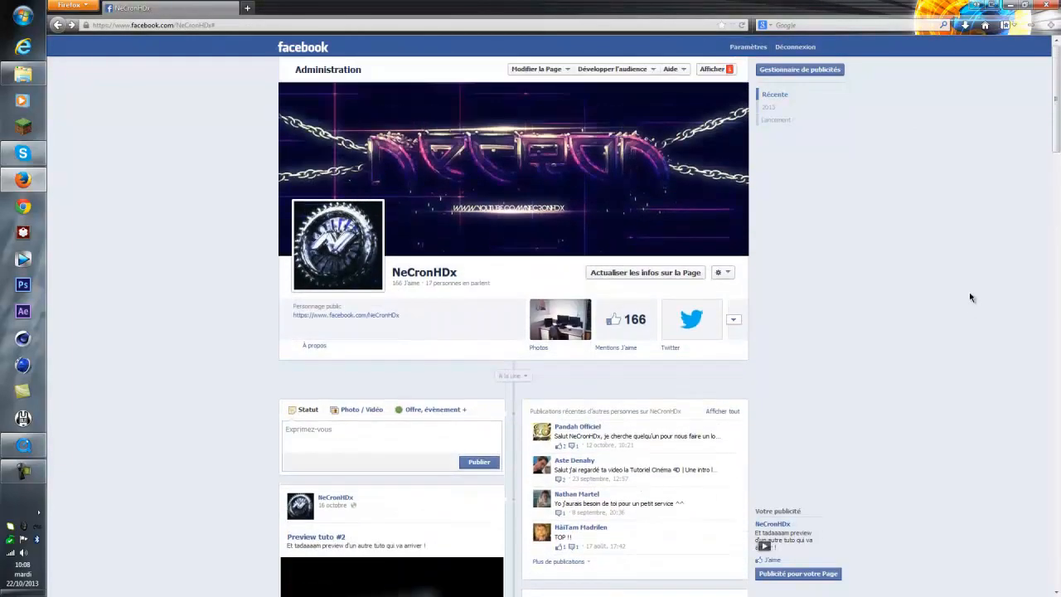
Open the liked Nuit Blanche Energy Drink page and look through its posts
{"action": "scroll", "coordinate": [970, 295], "scroll_direction": "down", "scroll_amount": 5}
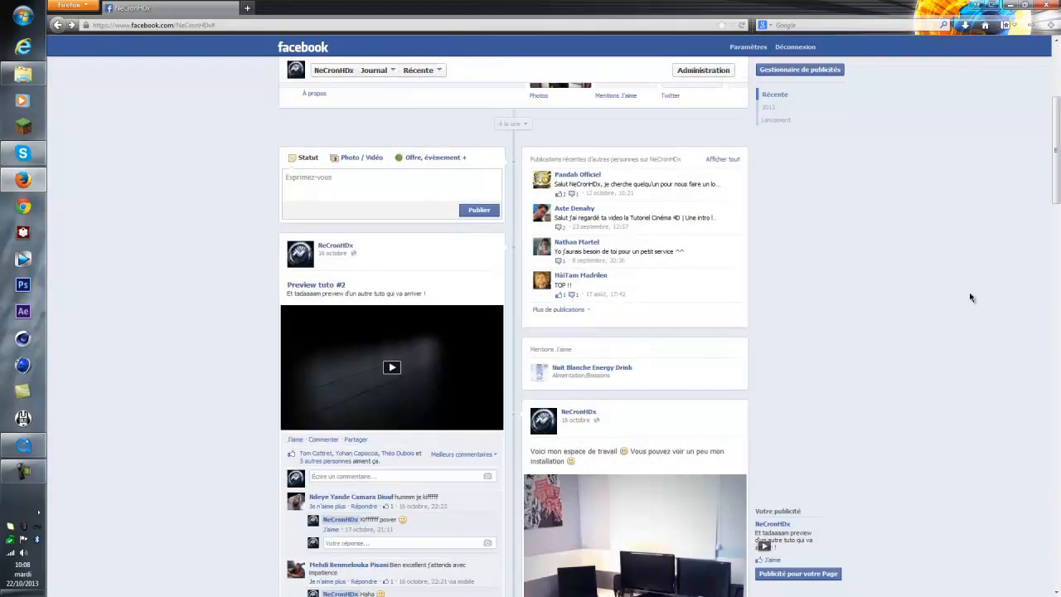
{"action": "left_click", "coordinate": [613, 367]}
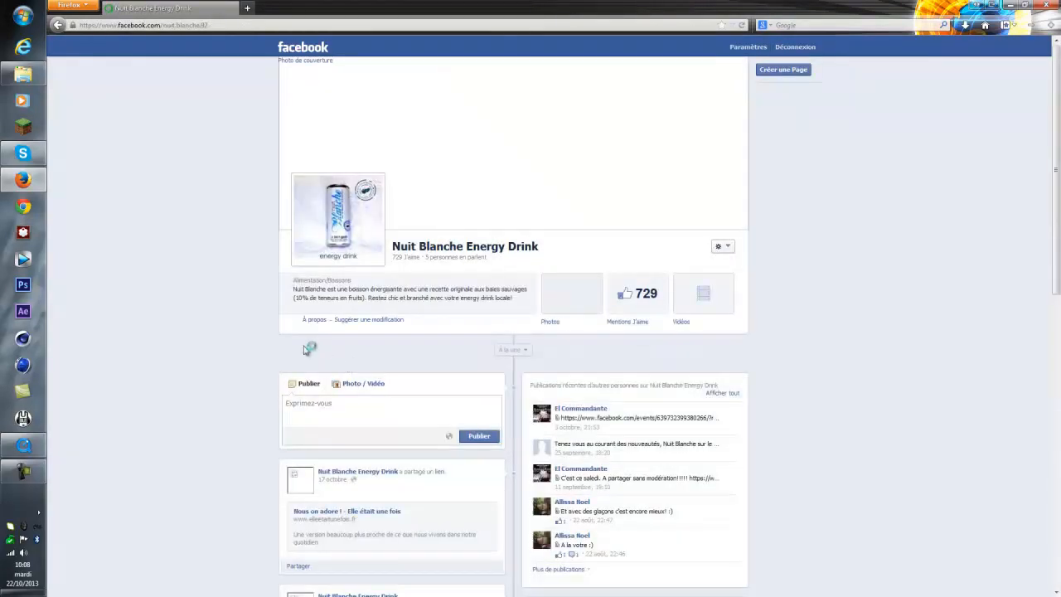
{"action": "scroll", "coordinate": [302, 348], "scroll_direction": "down", "scroll_amount": 8}
{"action": "scroll", "coordinate": [303, 348], "scroll_direction": "up", "scroll_amount": 8}
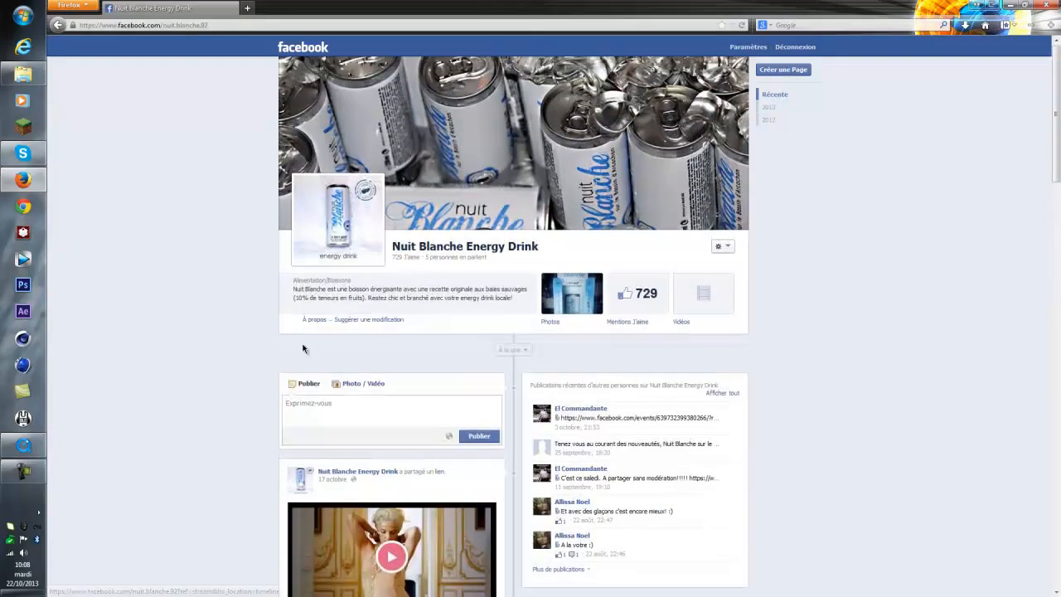
{"action": "scroll", "coordinate": [322, 403], "scroll_direction": "down", "scroll_amount": 10}
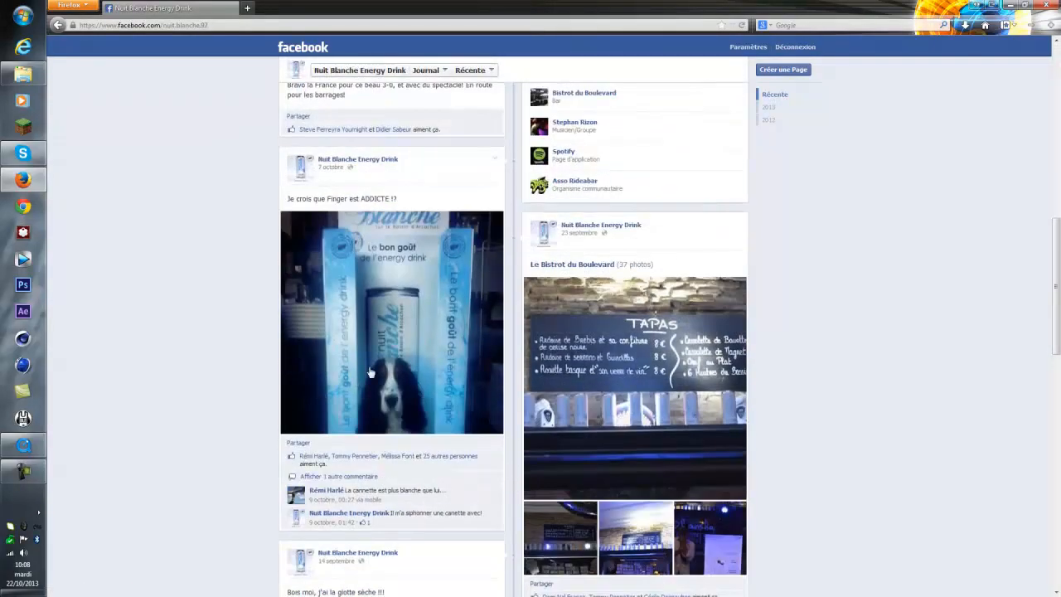
View the 7 October dog photo enlarged, close it, and leave the energy drink page for the Facebook home page
{"action": "left_click", "coordinate": [375, 383]}
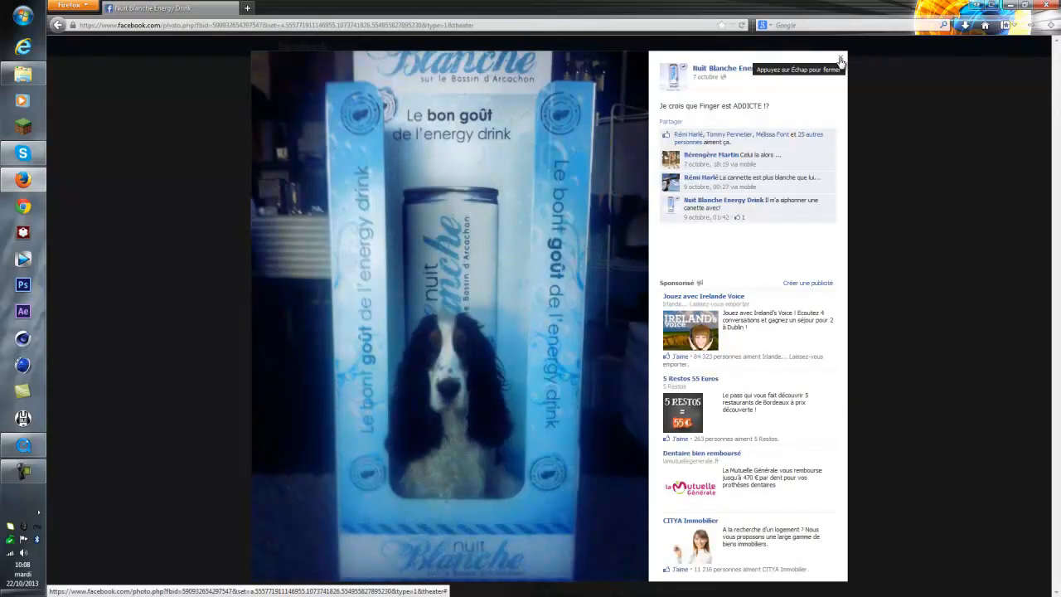
{"action": "left_click", "coordinate": [840, 61]}
{"action": "scroll", "coordinate": [237, 196], "scroll_direction": "up", "scroll_amount": 10}
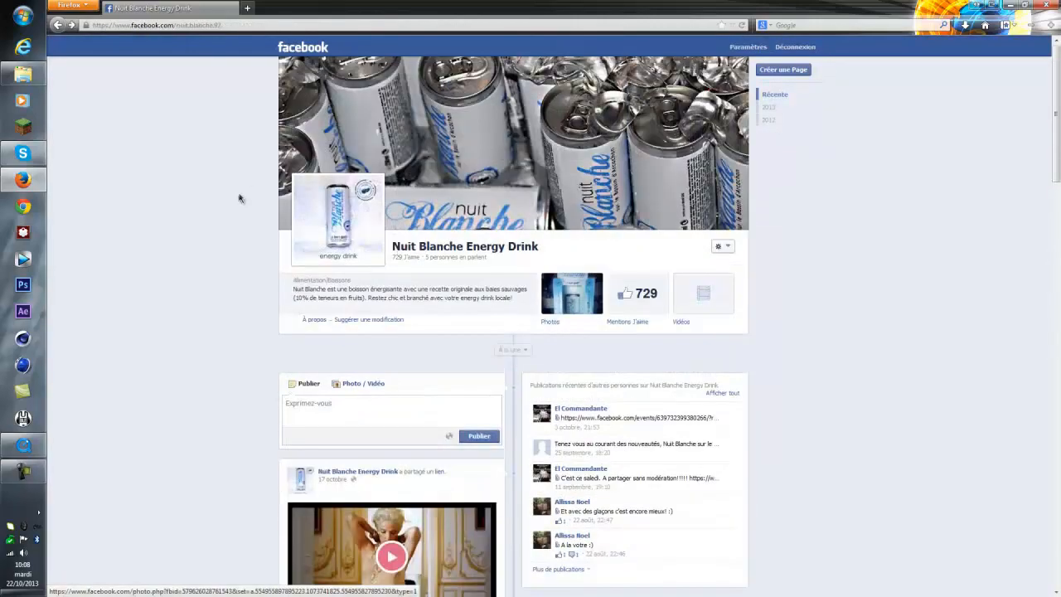
{"action": "left_click", "coordinate": [295, 50]}
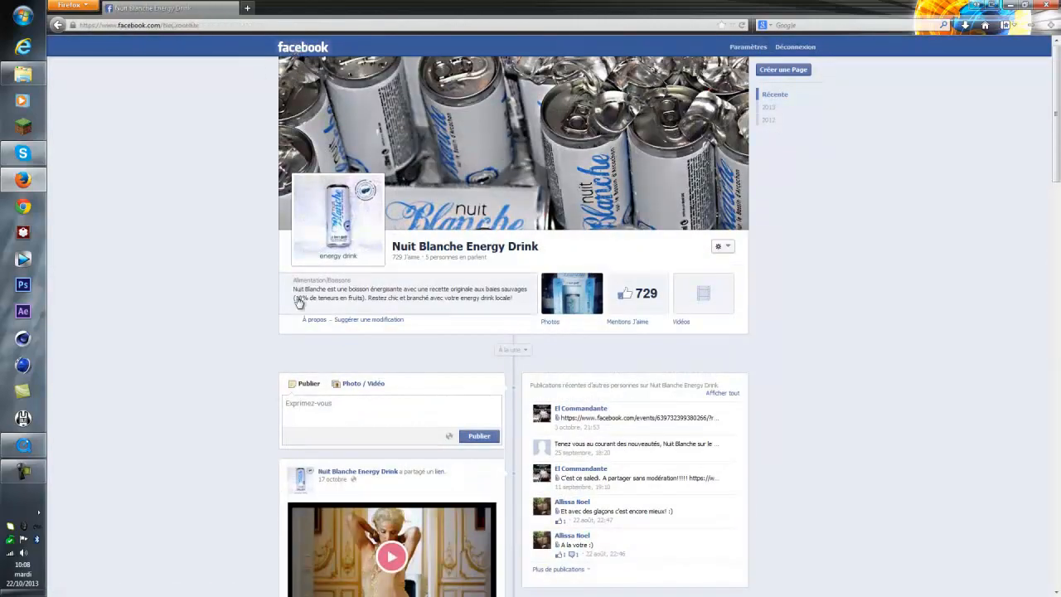